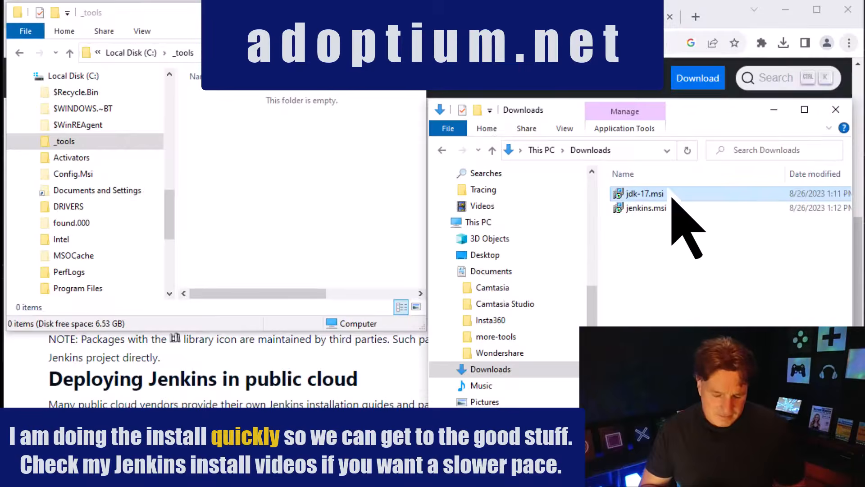
Start the jdk-17.msi installer and include the Set JAVA_HOME variable feature in the custom setup
double_click(671, 197)
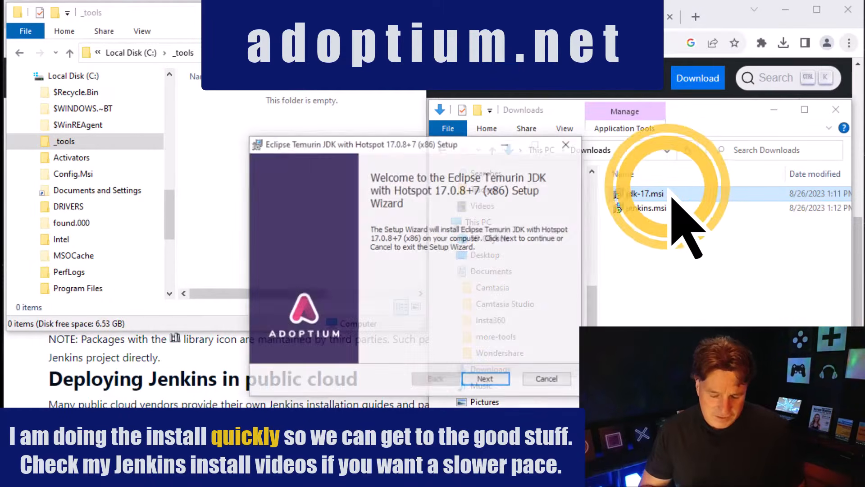
click(491, 380)
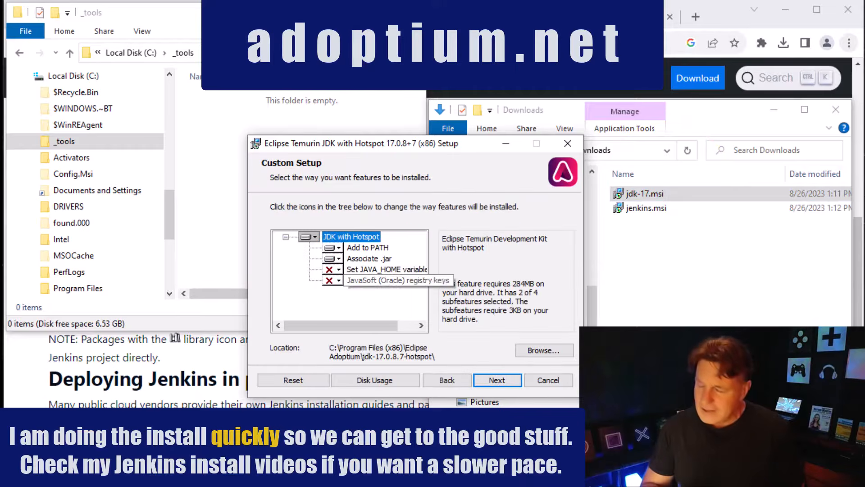
click(333, 269)
click(410, 284)
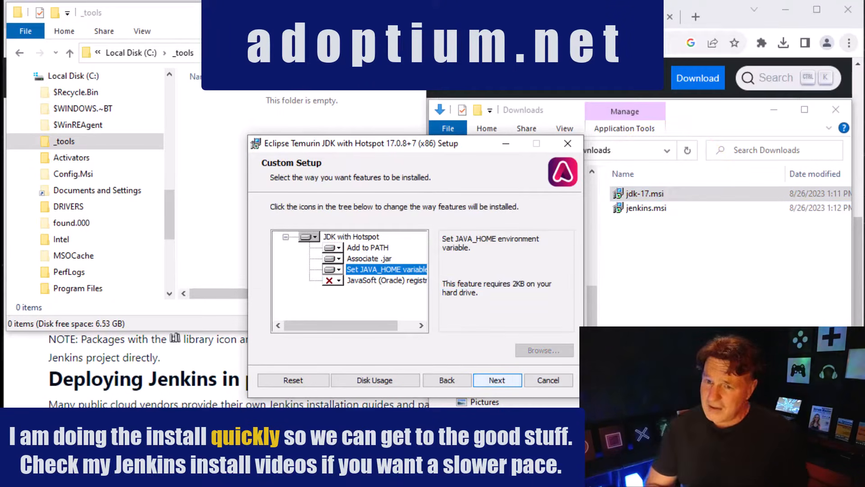
Set the JDK's destination folder to C:\_tools\jdk-17 and run the installation
click(351, 237)
click(544, 350)
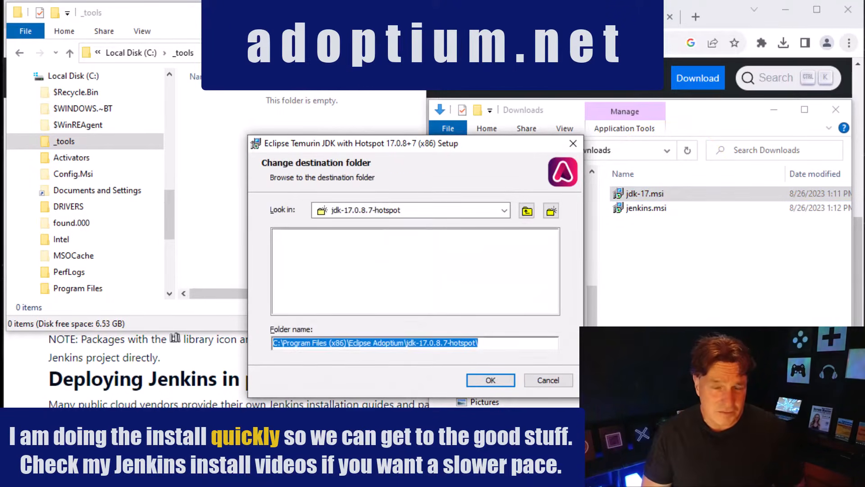
text(C:\_tools\jdk-17)
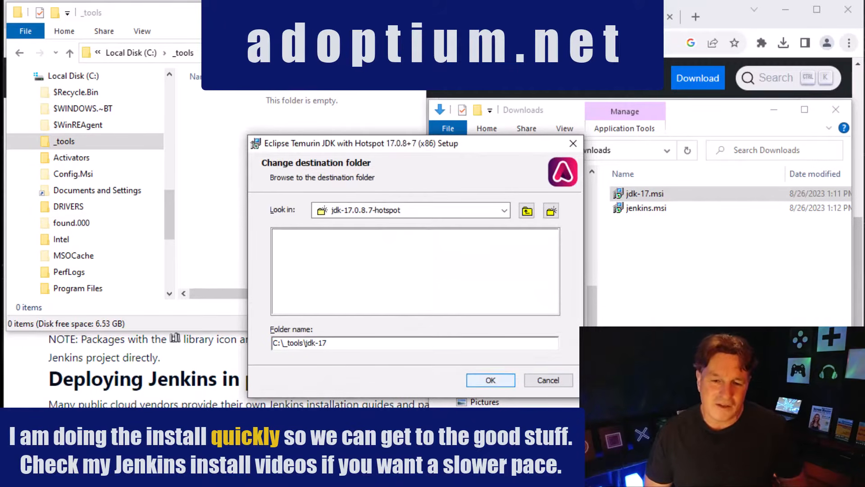
key(Return)
key(Return)
key(Return)
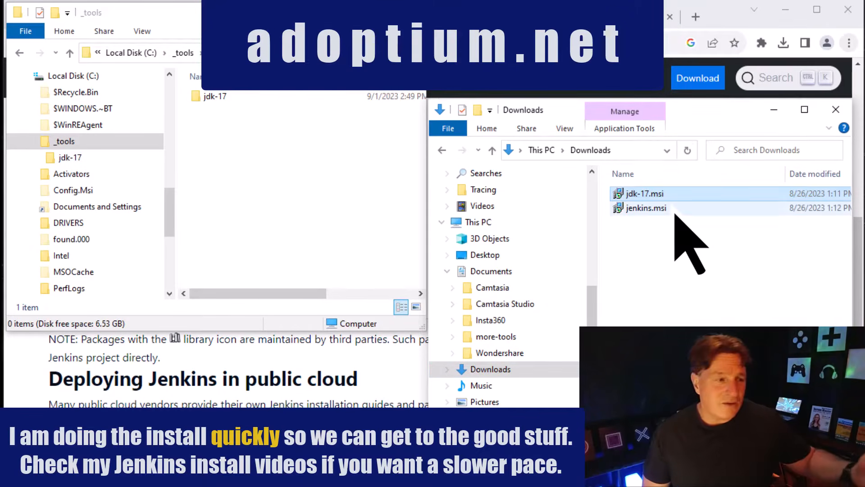
Start the jenkins.msi installer and set the destination folder to C:\_tools\jenkins\
click(671, 207)
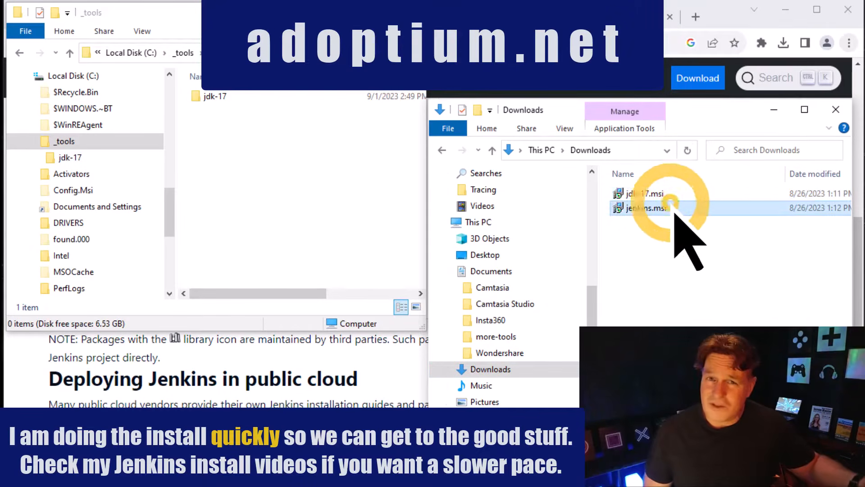
double_click(672, 208)
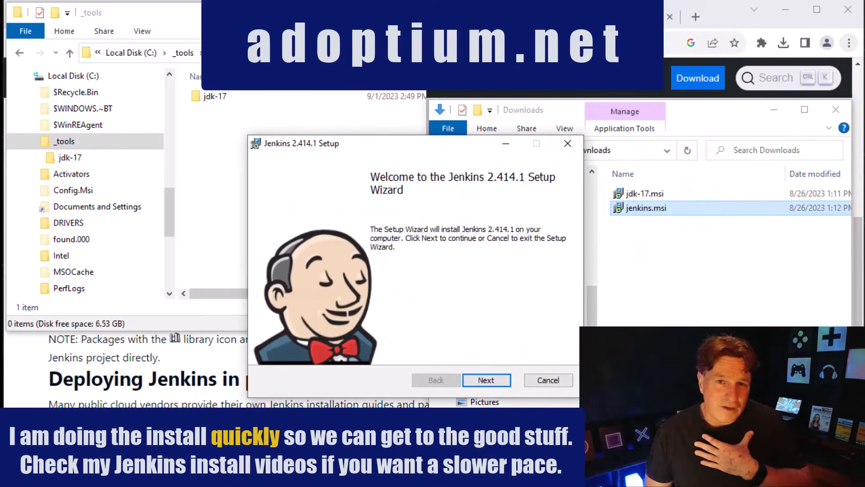
click(486, 380)
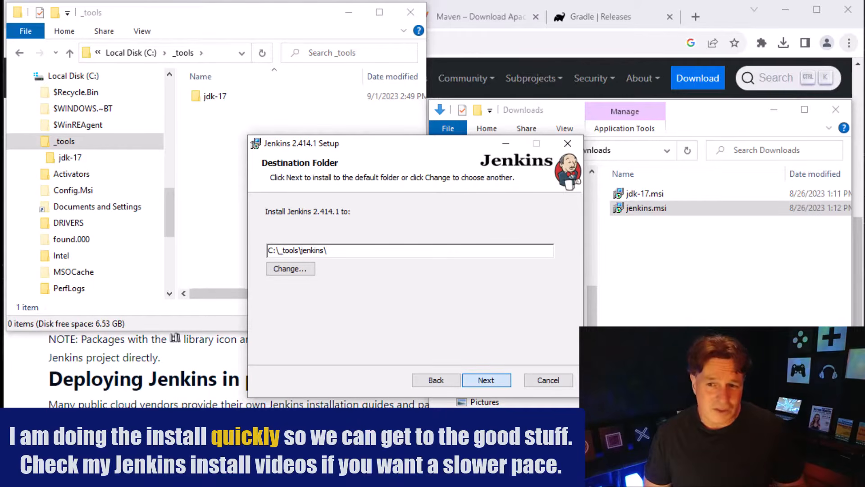
key(Return)
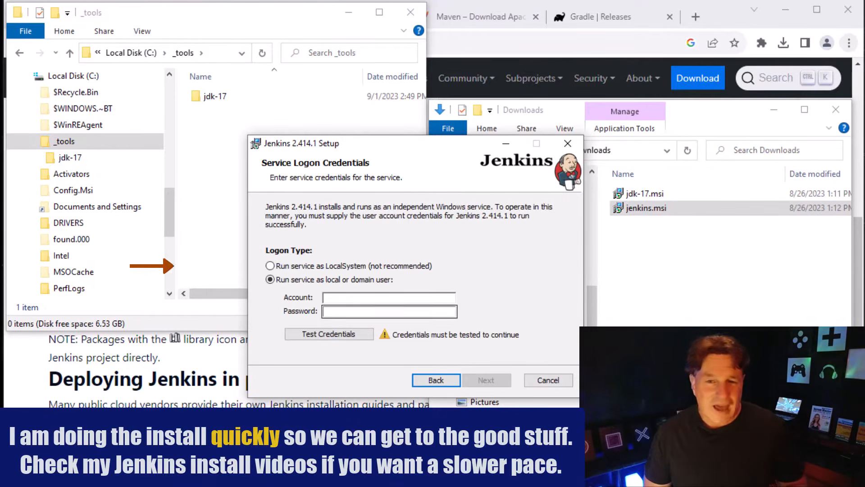
Set the Jenkins service to run as LocalSystem and test port 8080 for it
click(270, 265)
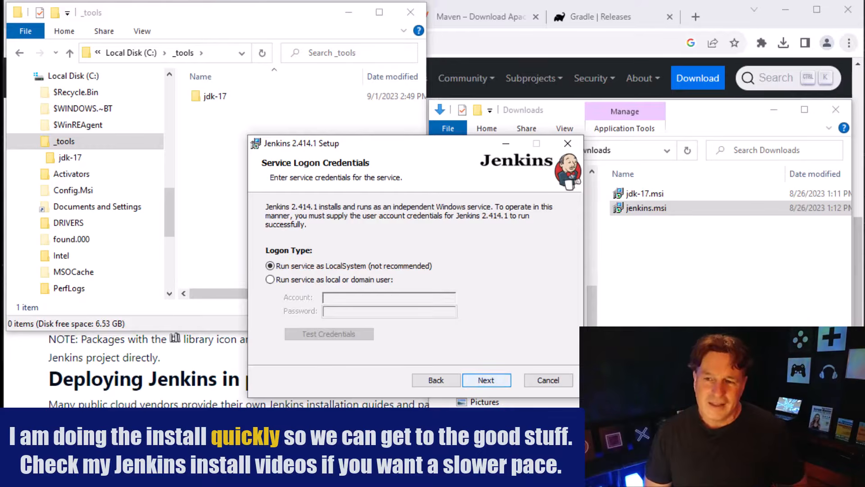
click(486, 381)
click(311, 286)
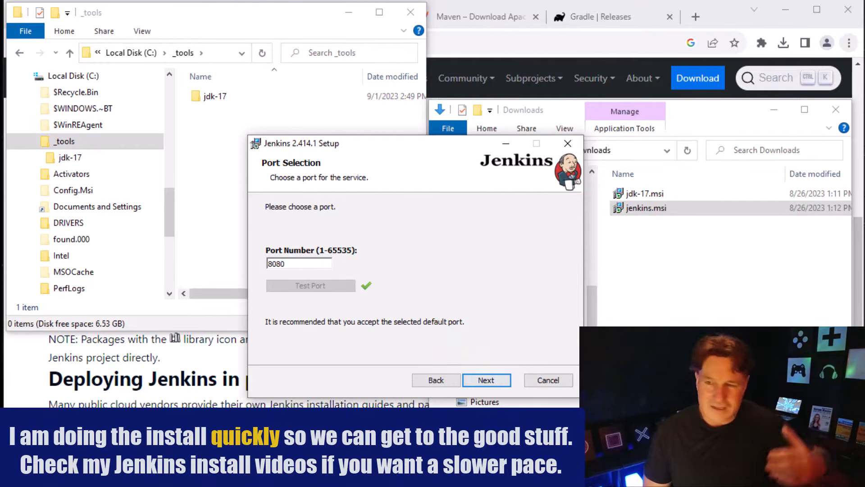
key(Return)
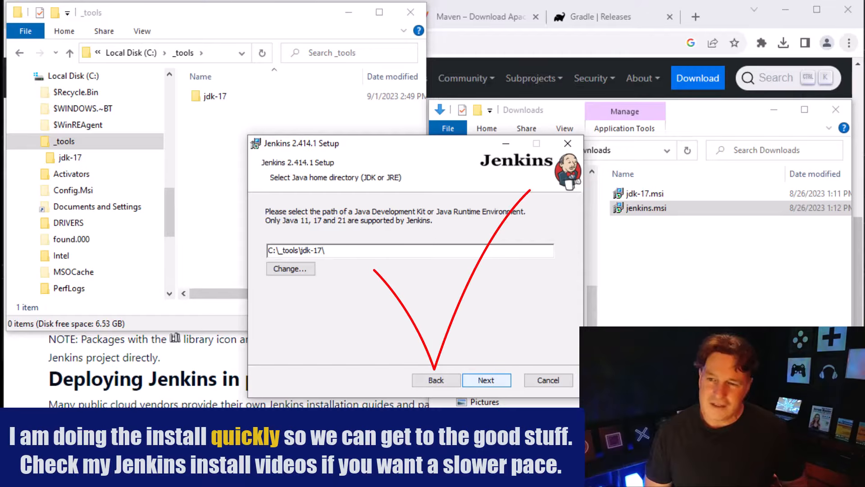
Accept C:\_tools\jdk-17\ as the Java home directory and install Jenkins with the default features
key(Return)
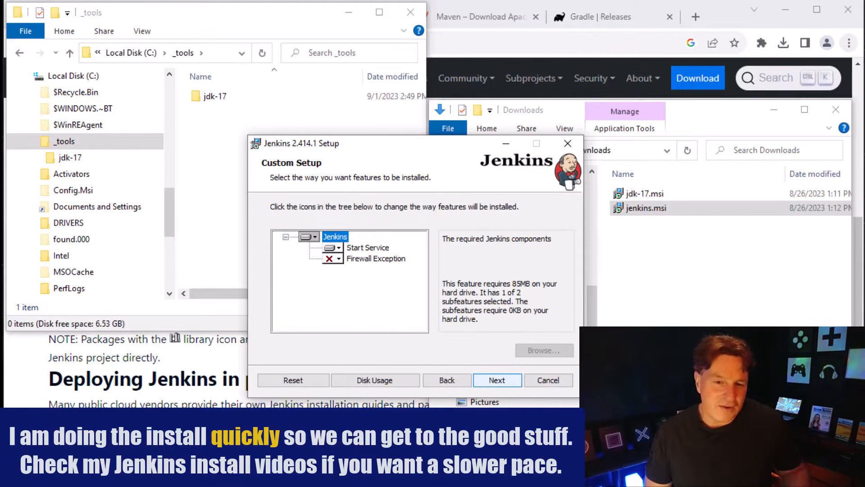
key(Return)
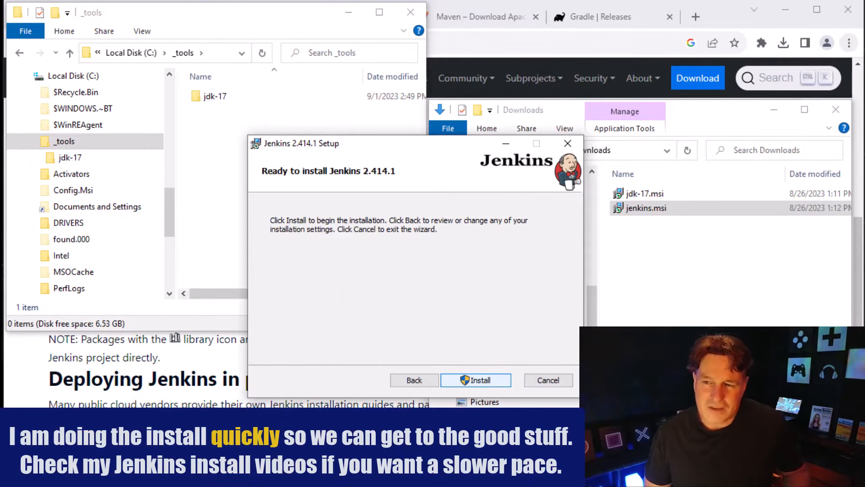
key(Return)
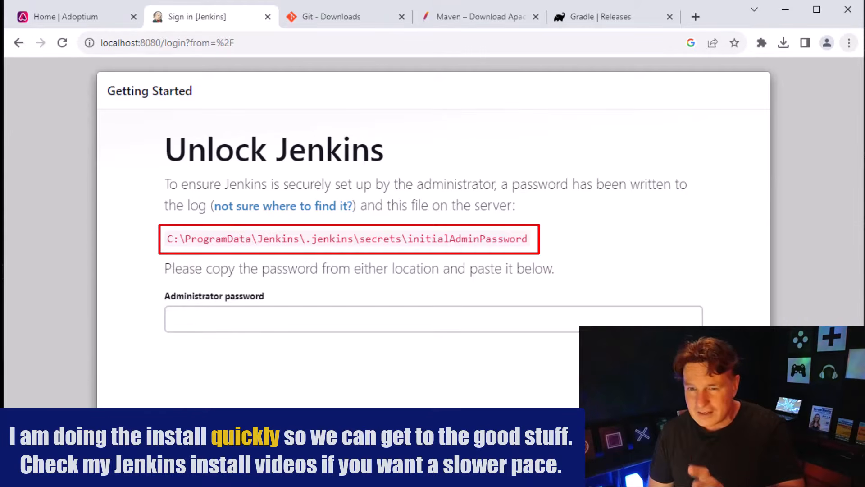
Copy the initialAdminPassword file path from the Unlock Jenkins page and open that file in the Adoptium browser tab
drag(528, 239, 166, 239)
key(ctrl+c)
click(66, 16)
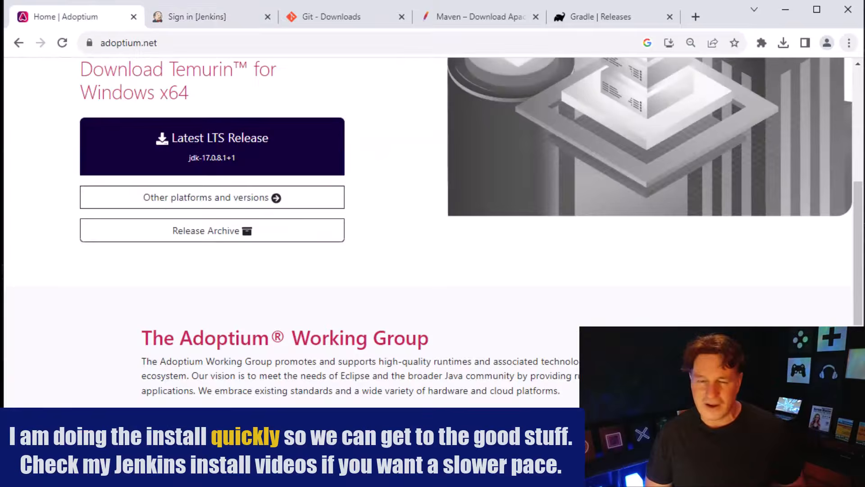
click(180, 43)
key(ctrl+v)
key(Return)
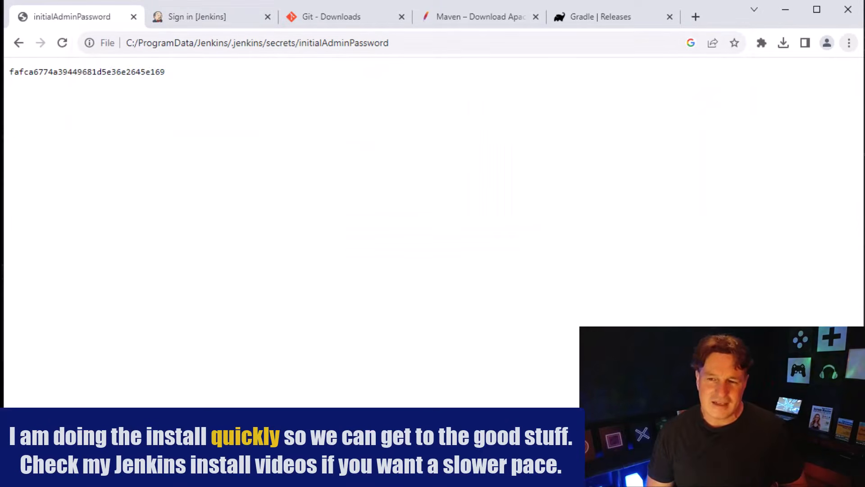
Copy the initial administrator password from the file and paste it into the Administrator password field to unlock Jenkins
double_click(154, 72)
right_click(144, 73)
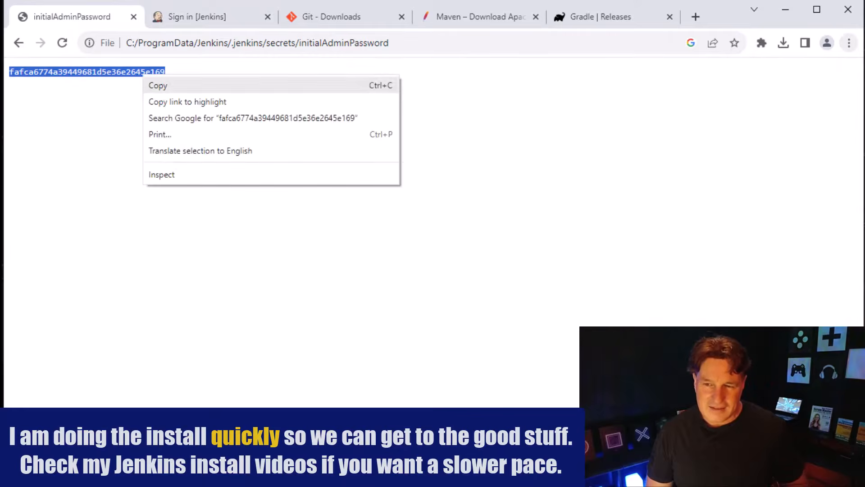
click(155, 84)
key(ctrl+Tab)
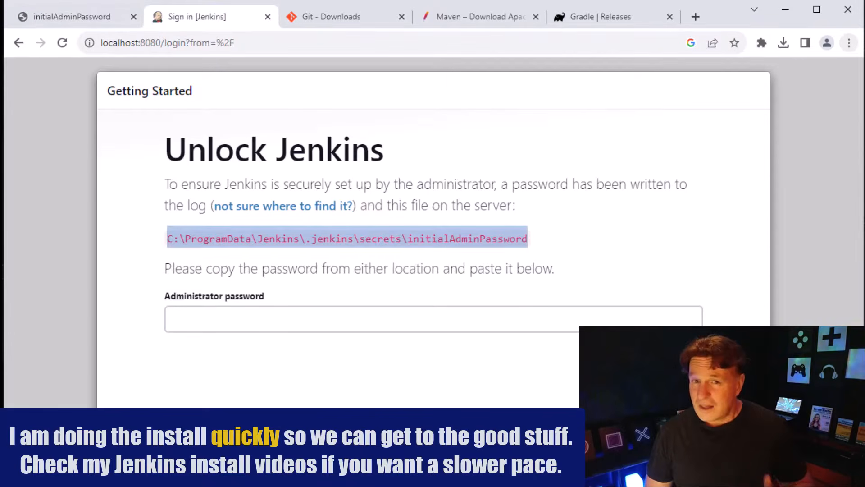
click(324, 318)
right_click(324, 318)
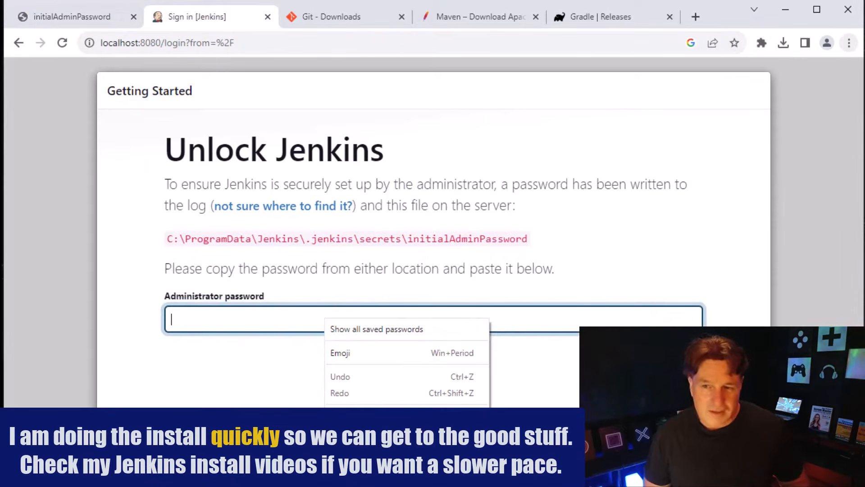
key(ctrl+v)
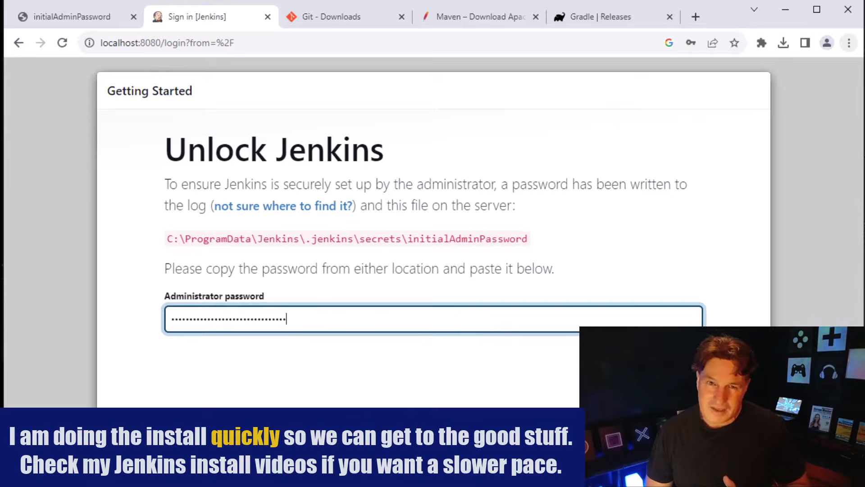
key(Return)
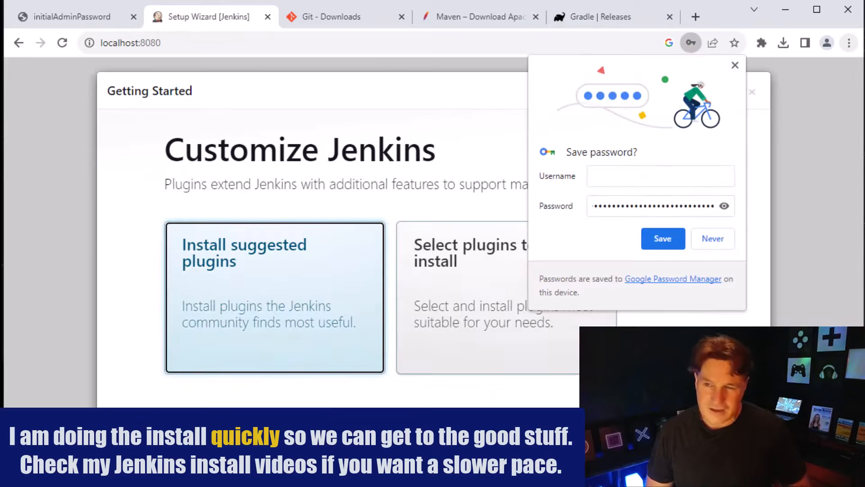
Decline saving the password in the browser and install the suggested Jenkins plugins
click(713, 239)
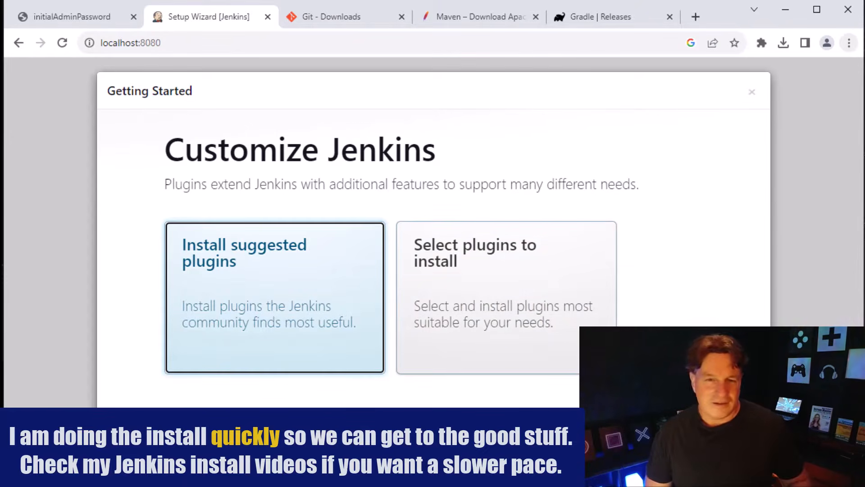
click(275, 298)
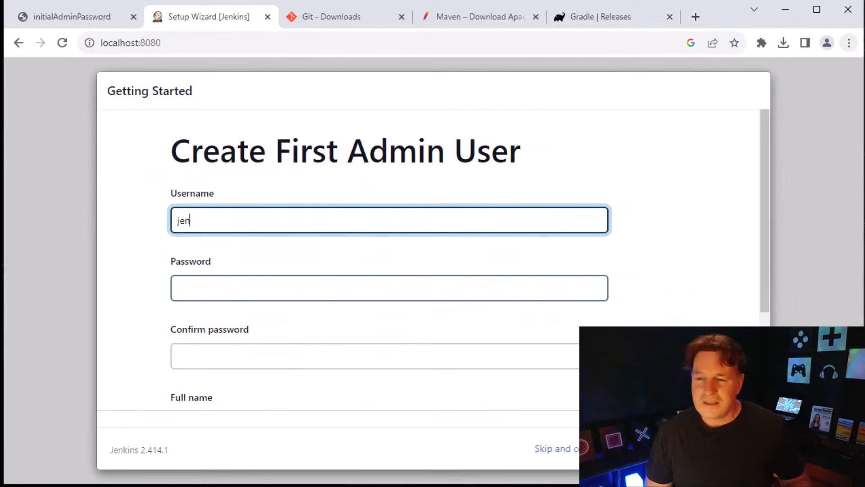
Enter jenkins as the first admin user's username, and enter and confirm the account password
text(s)
key(Tab)
text(j)
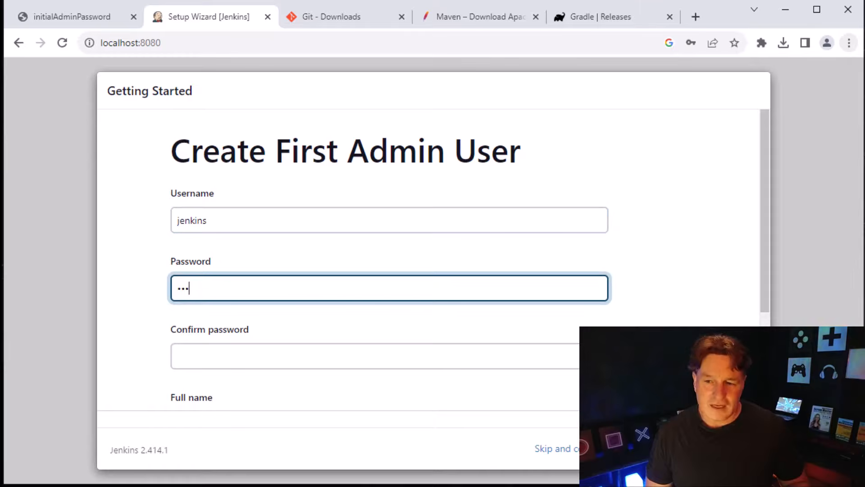
text(enkins)
key(Tab)
text(je)
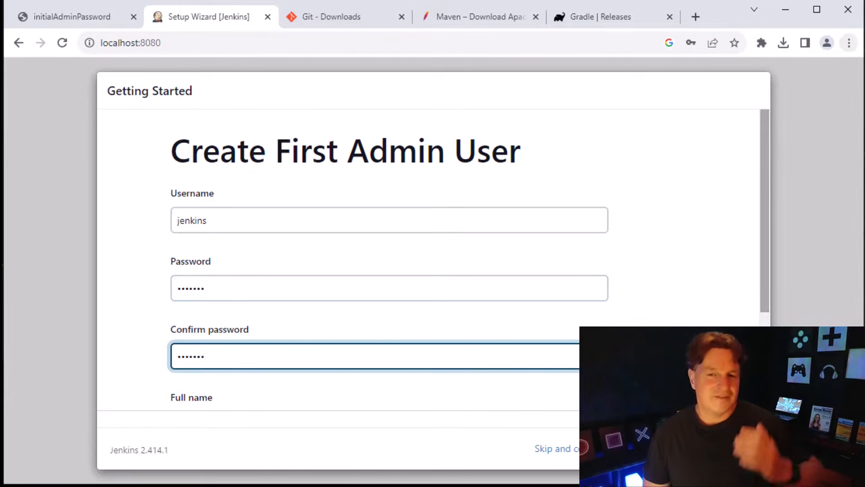
Set the admin user's full name to Jenkins, fill in the e-mail address, and create the user
scroll(389, 270, down, 3)
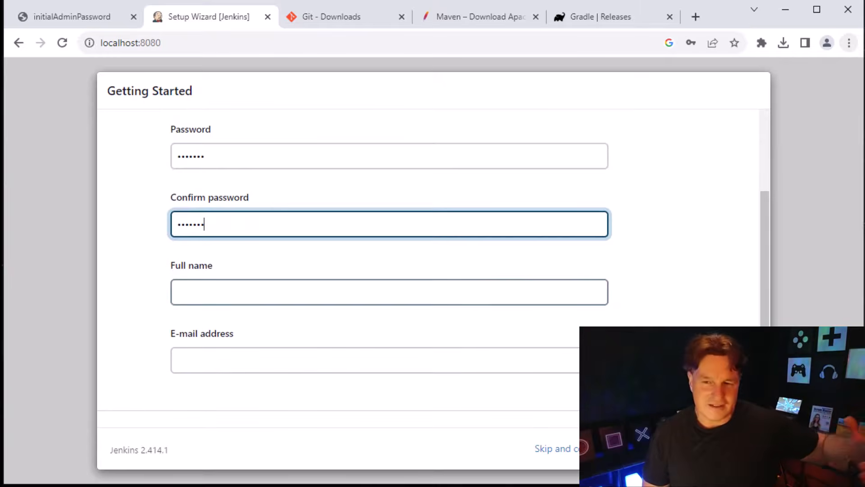
key(Tab)
text(Jenkins)
key(Tab)
text(jenki)
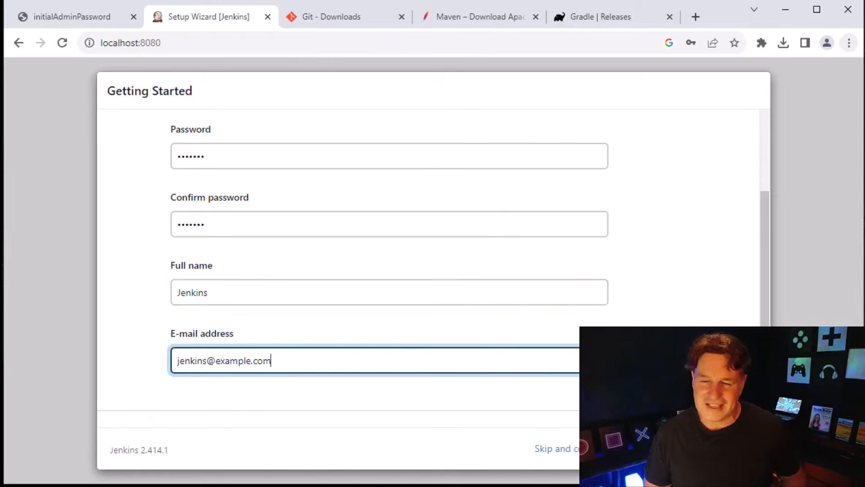
key(Return)
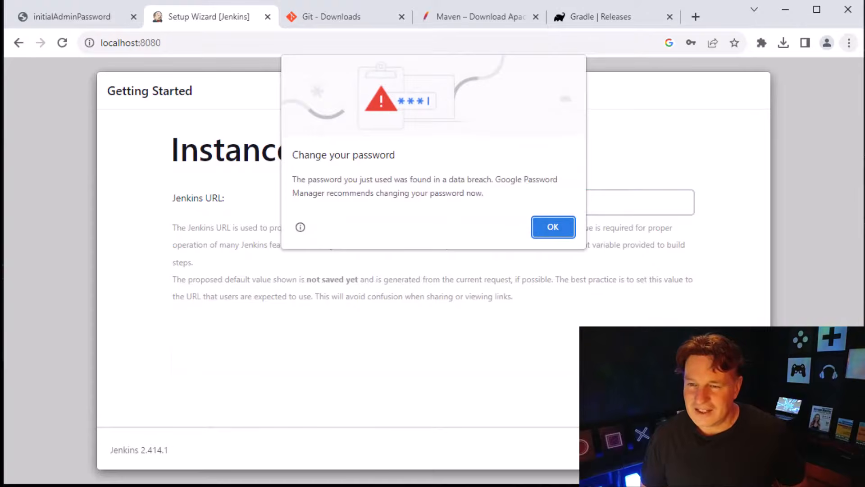
key(Return)
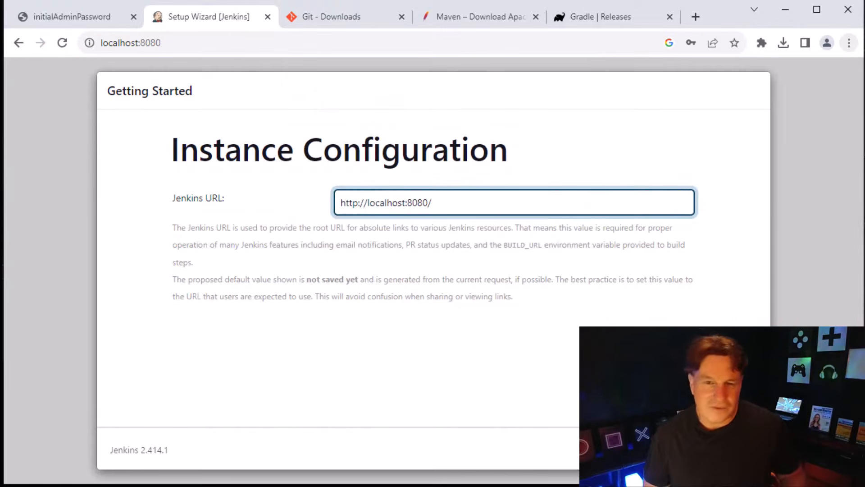
key(Return)
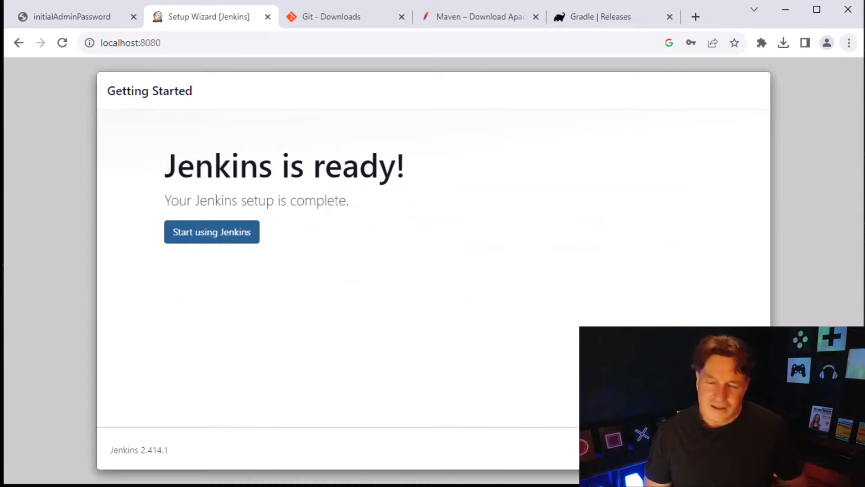
key(Return)
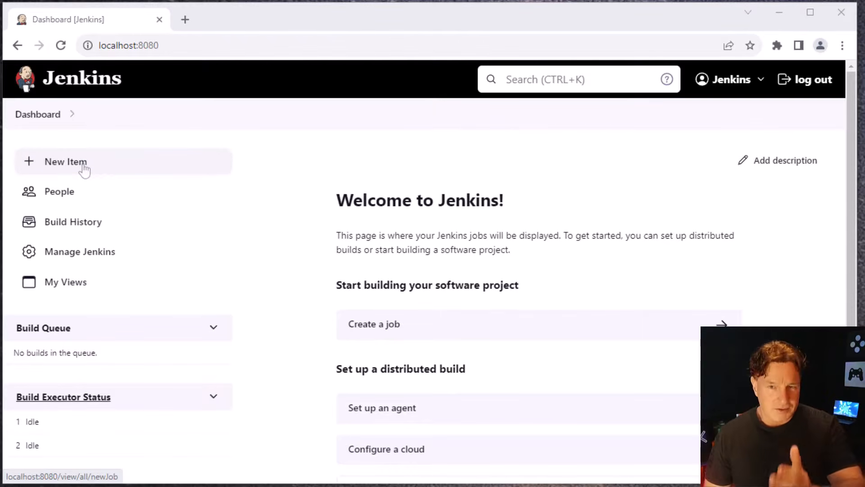
Create a new Freestyle project named my-first-jenkins-build-job
click(84, 169)
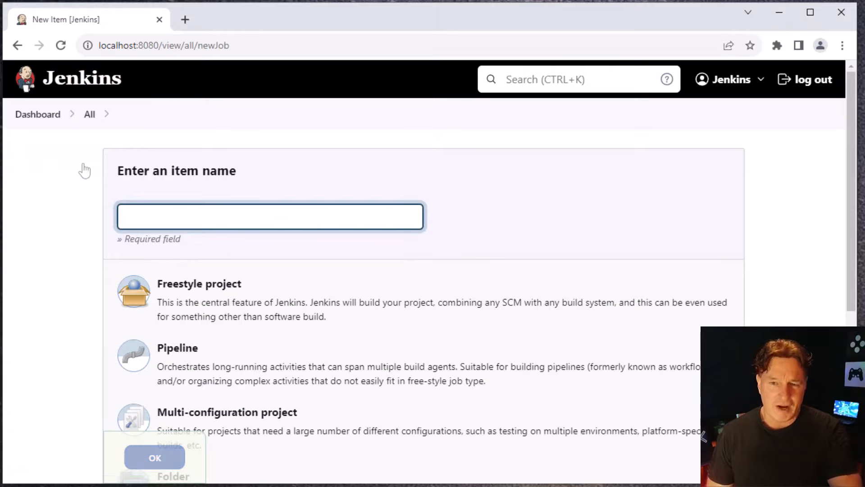
click(351, 219)
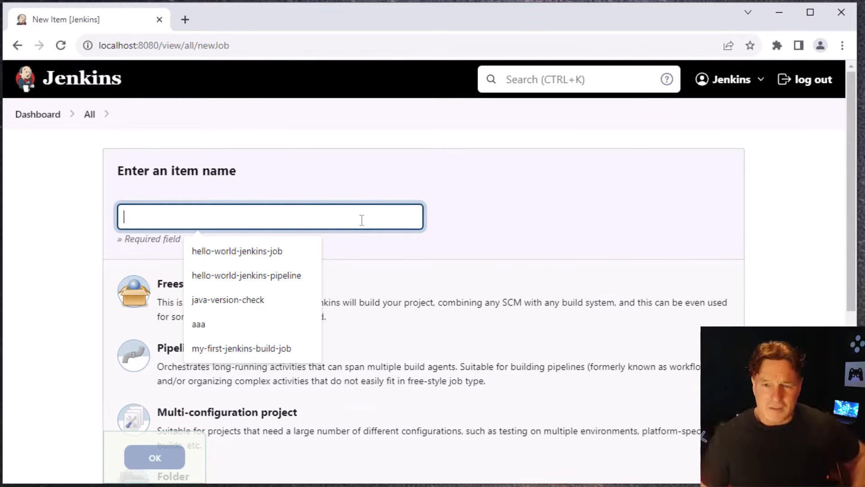
text(my-first-jenkins-build-job)
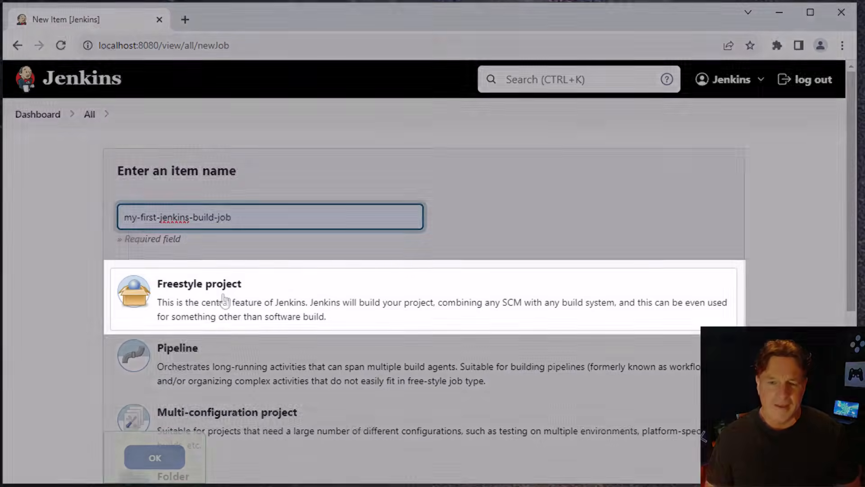
click(224, 300)
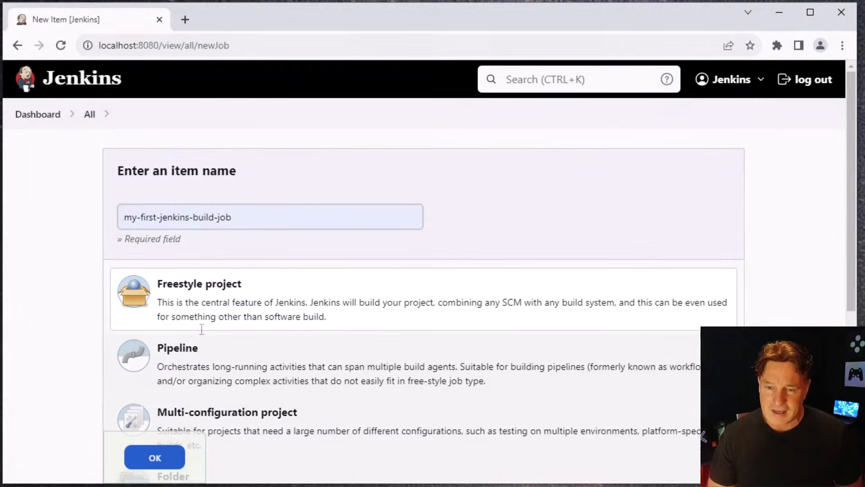
click(163, 463)
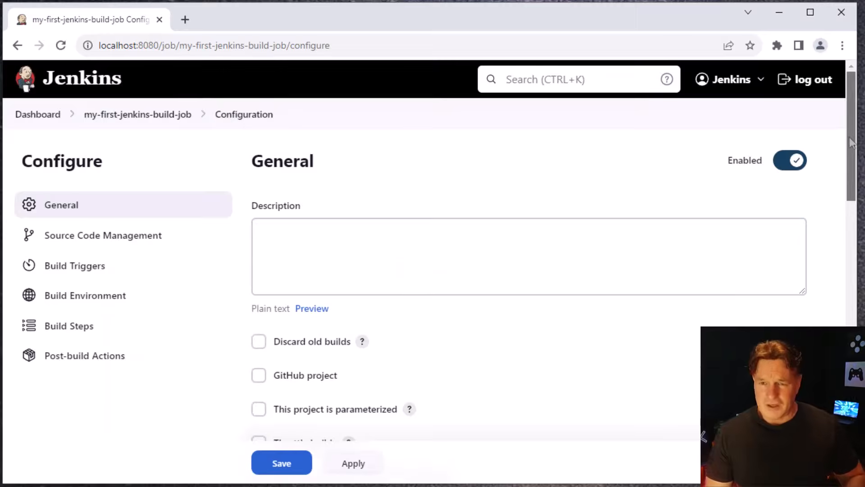
Enable the Build periodically trigger with the schedule */3 * * * *, consulting the schedule help for the cron syntax
drag(850, 142, 836, 212)
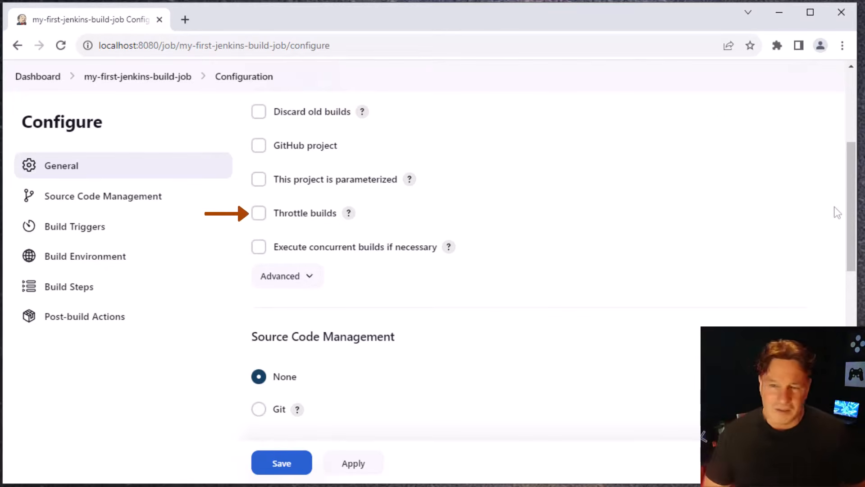
drag(850, 213, 848, 283)
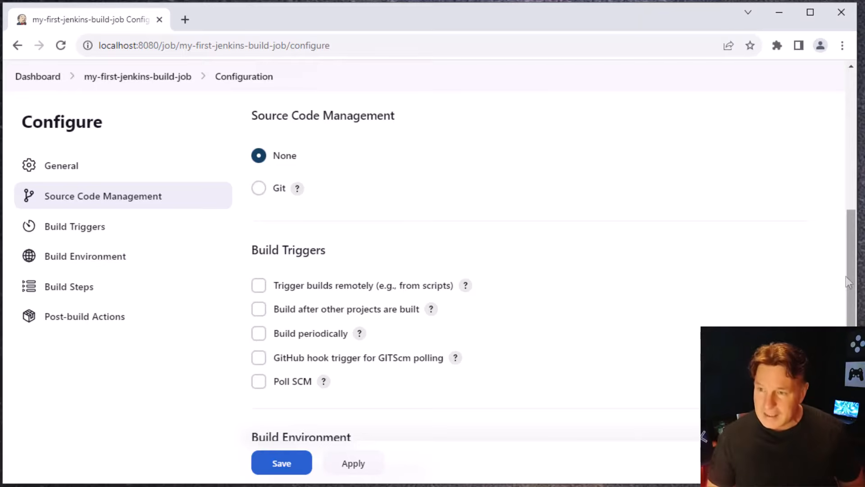
drag(849, 279, 851, 320)
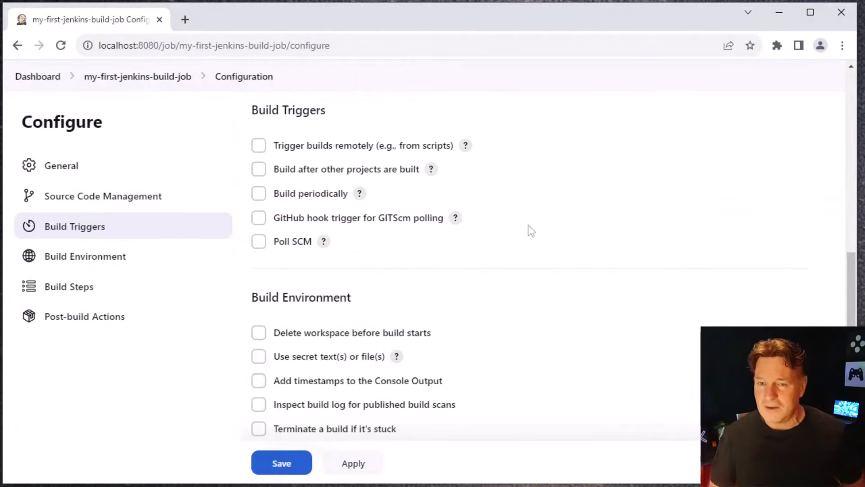
click(258, 194)
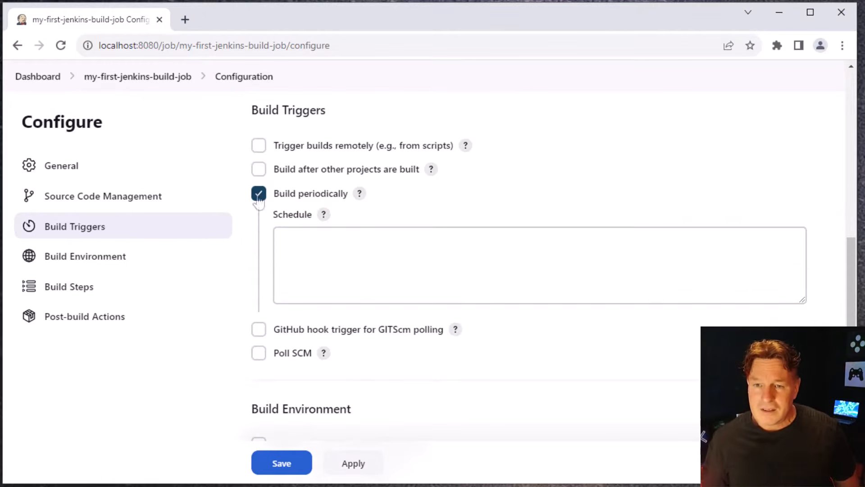
click(324, 215)
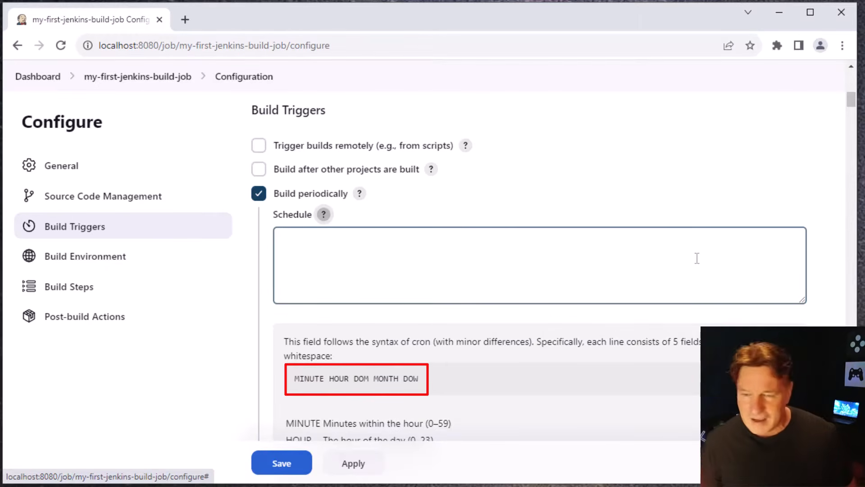
click(402, 274)
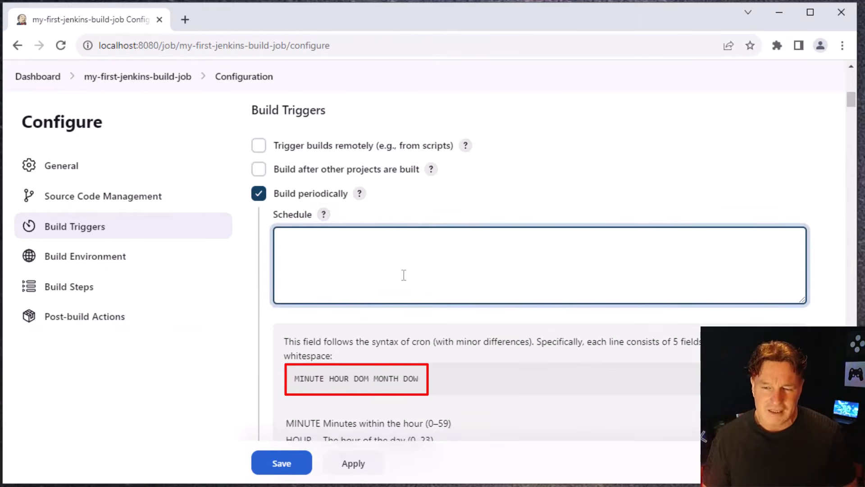
text(*/3 * * * *)
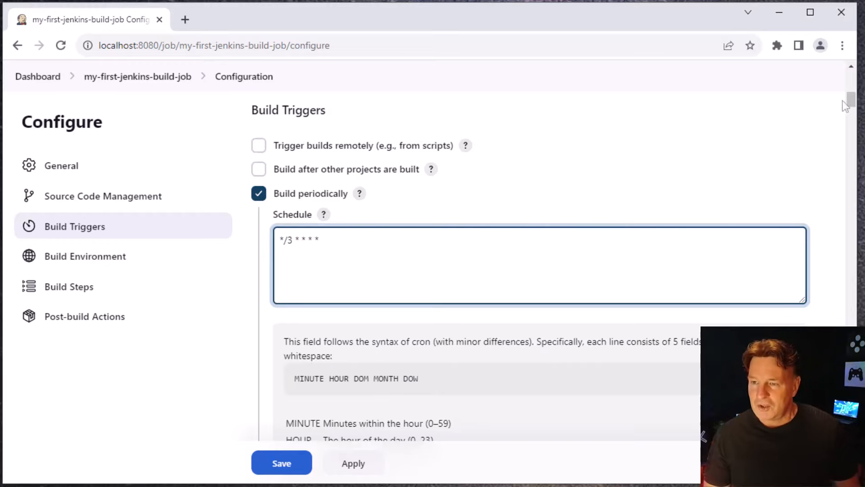
mouse_move(850, 101)
mouse_down()
mouse_move(853, 119)
mouse_move(851, 103)
mouse_up()
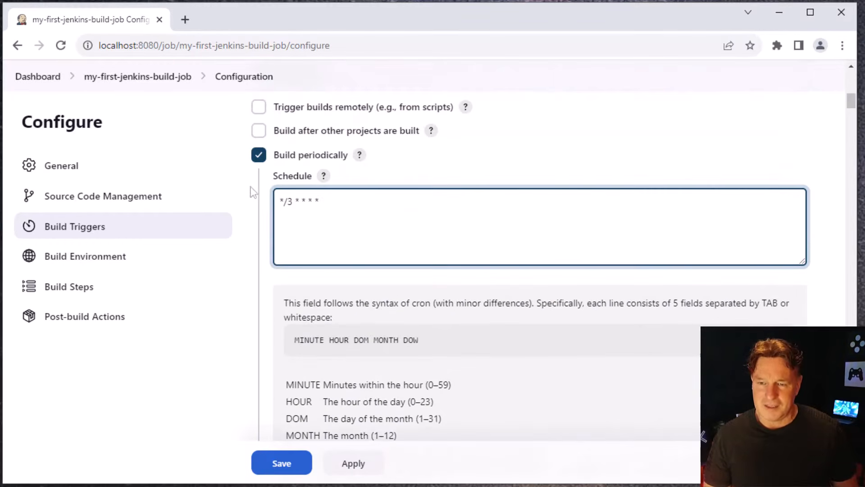
click(324, 175)
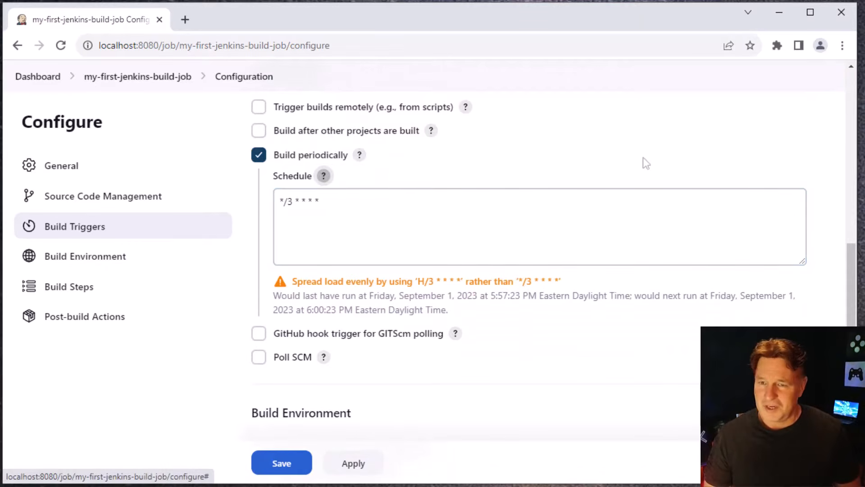
Add an Execute Windows batch command build step containing echo "Hello World from my Jenkins Build Job!"
mouse_move(851, 277)
mouse_down()
mouse_move(852, 324)
mouse_move(851, 294)
mouse_up()
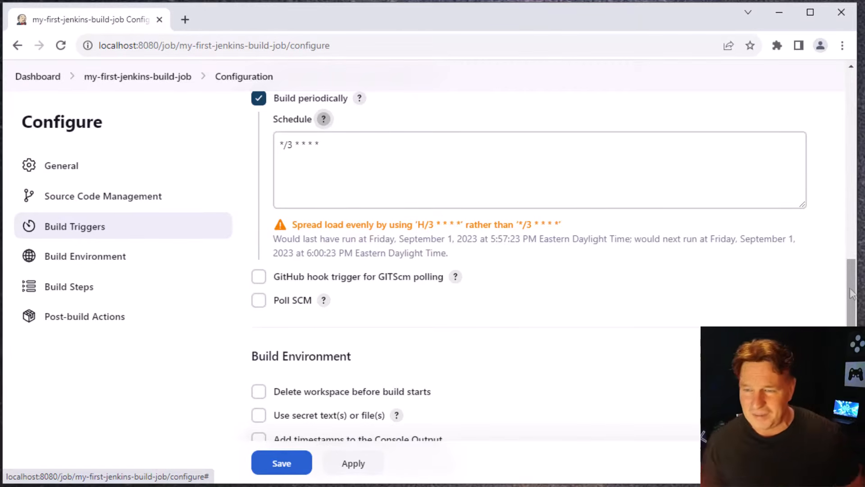
drag(851, 294, 852, 329)
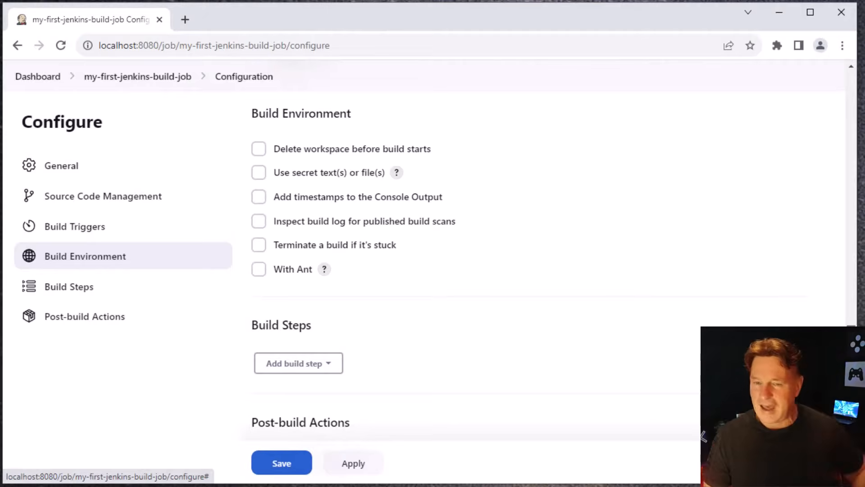
scroll(275, 91, down, 3)
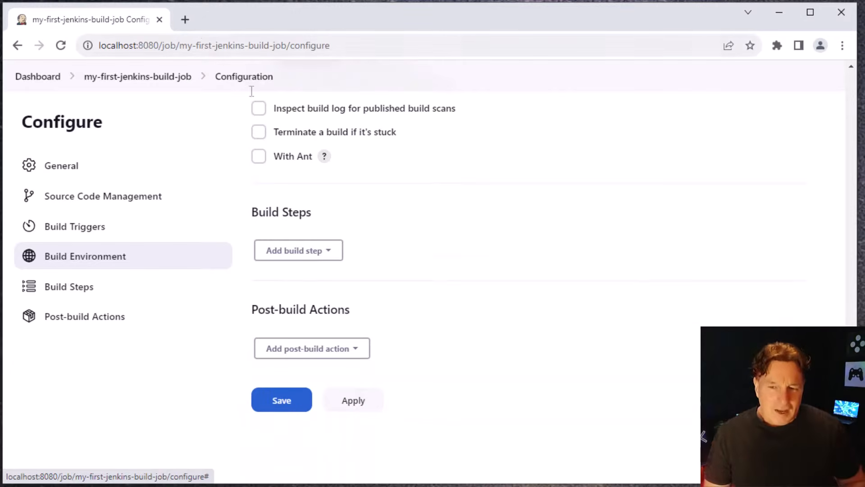
click(335, 255)
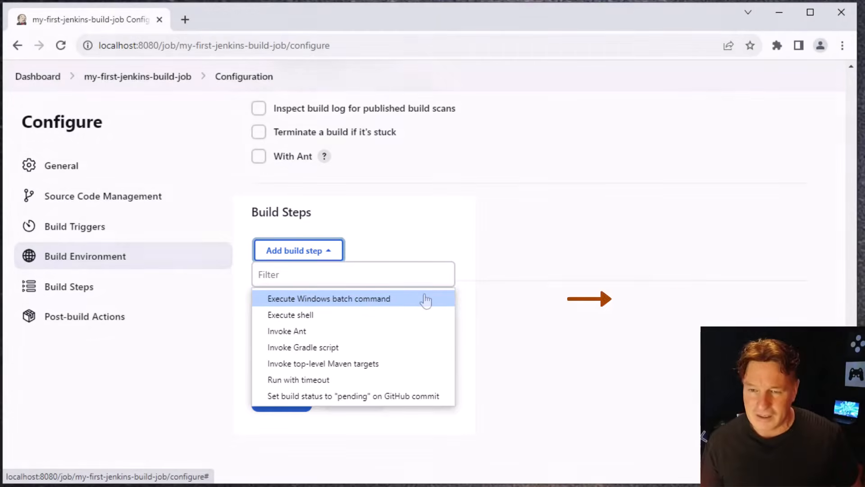
click(425, 299)
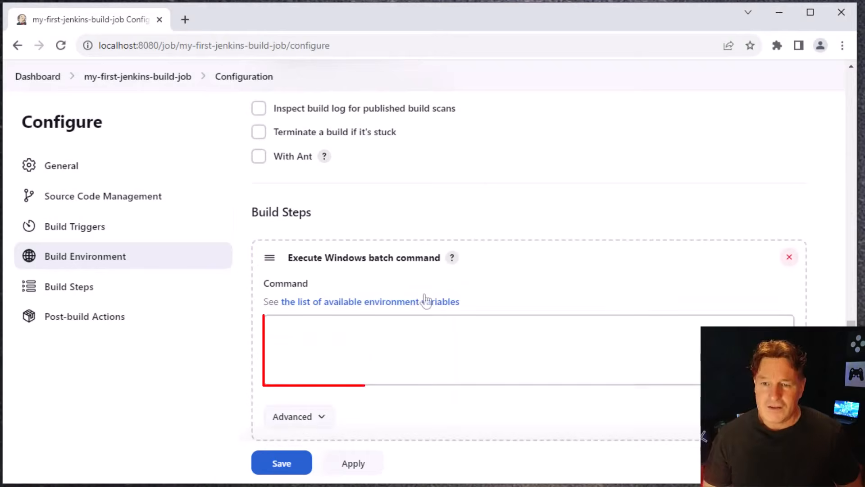
click(413, 331)
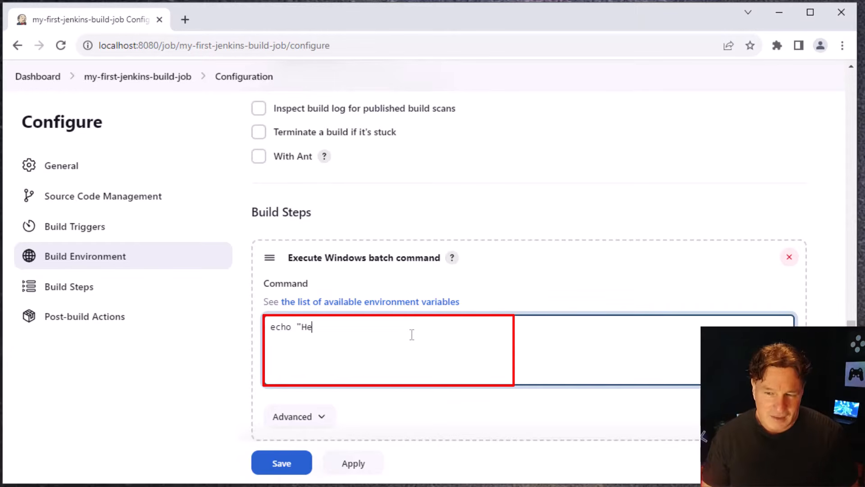
text(echo "Hello World)
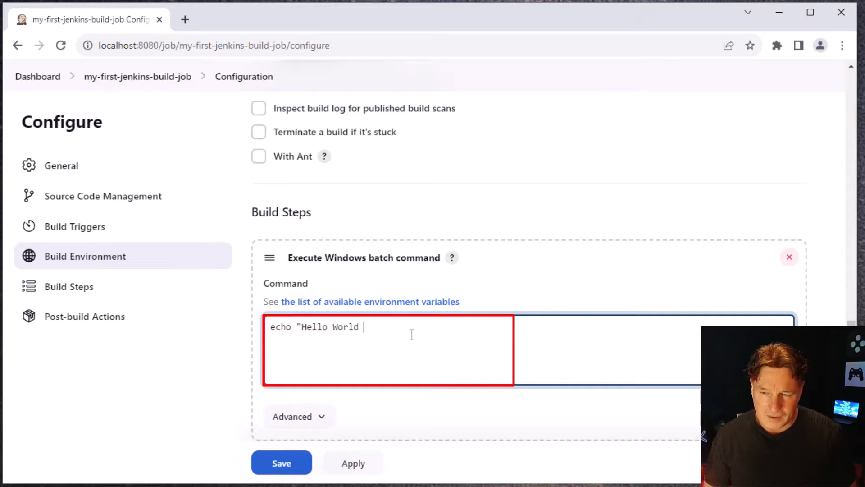
text( from my Jenki)
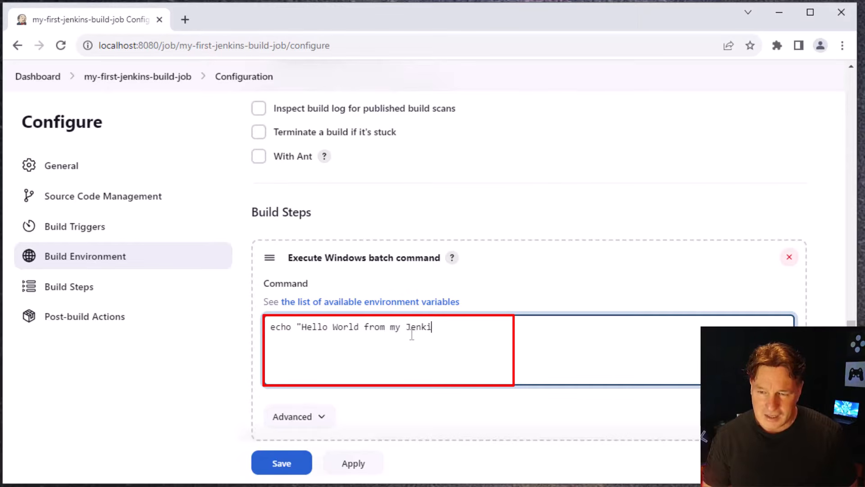
text(ns Build Job)
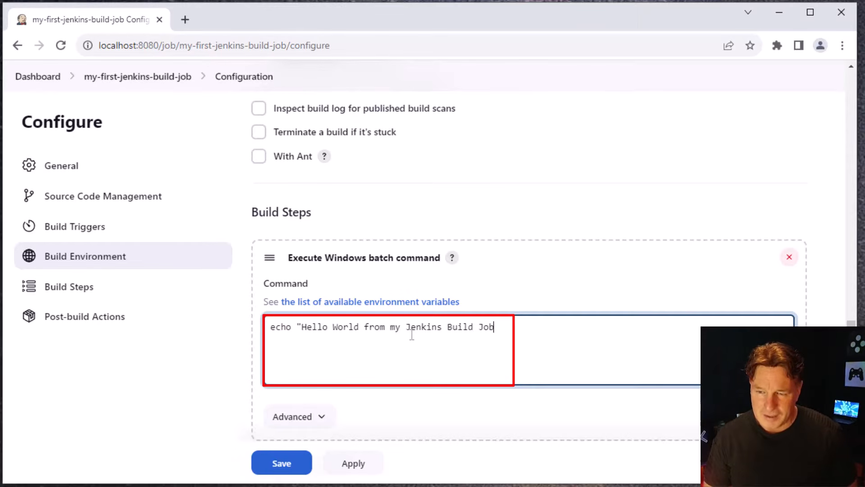
text(!")
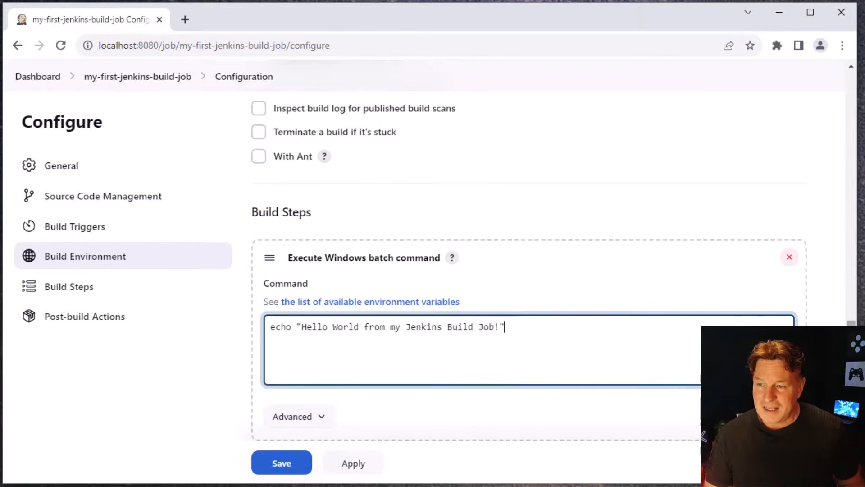
Apply and save the build job's configuration
scroll(459, 394, down, 5)
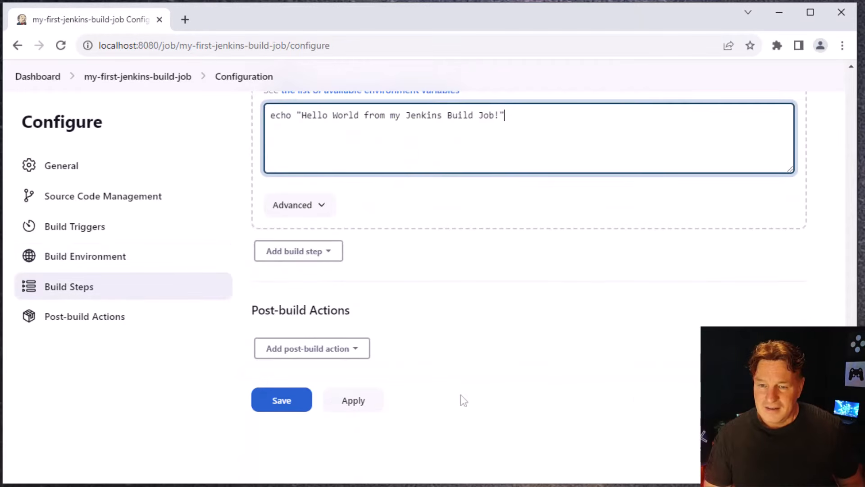
click(362, 408)
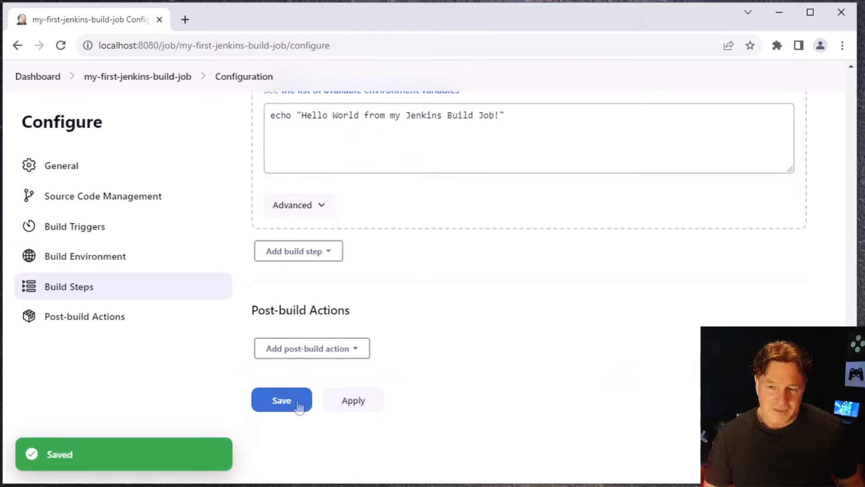
click(299, 403)
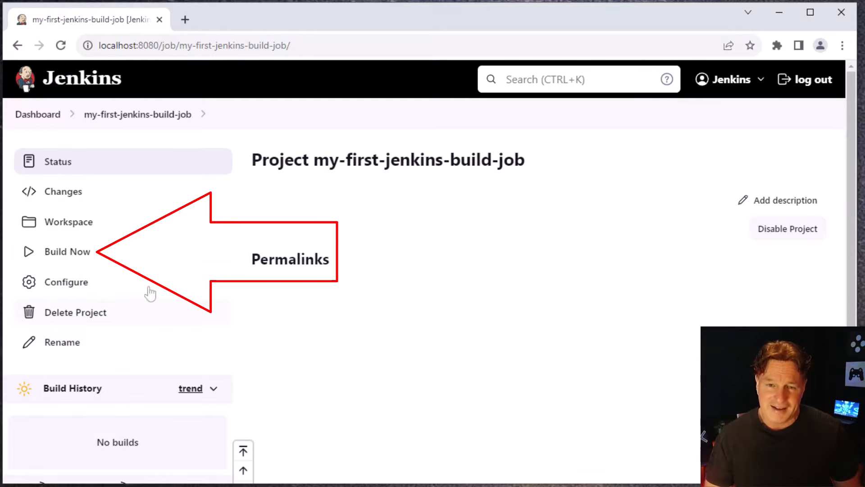
Run a build of my-first-jenkins-build-job immediately and open the console output of build #1
click(90, 255)
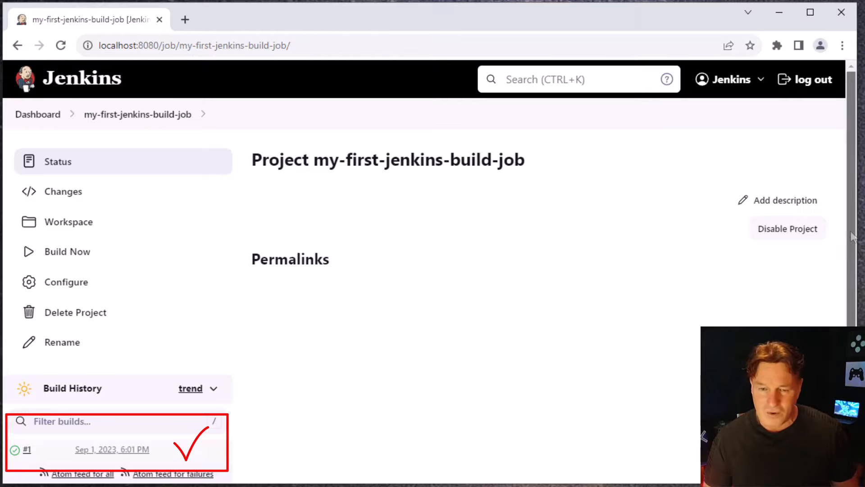
scroll(695, 335, down, 1)
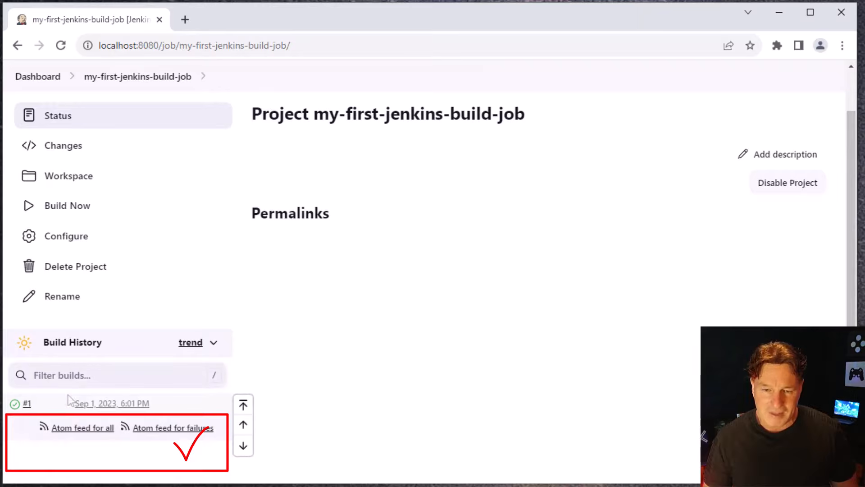
click(27, 403)
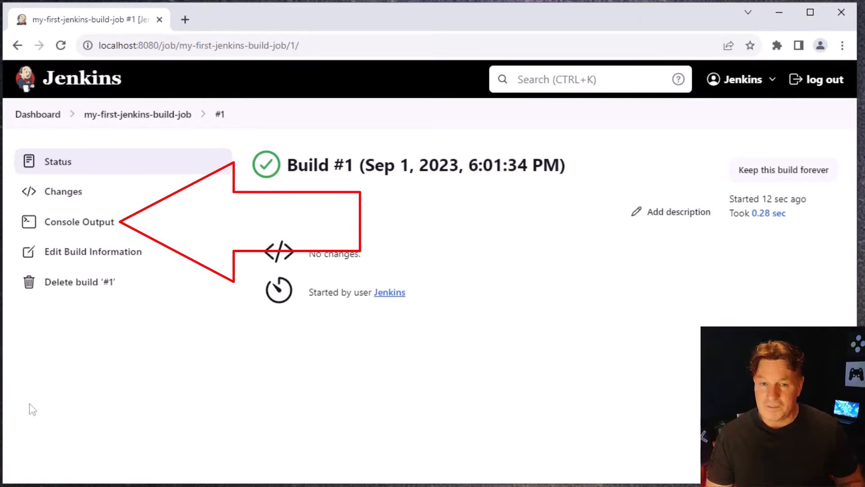
click(137, 223)
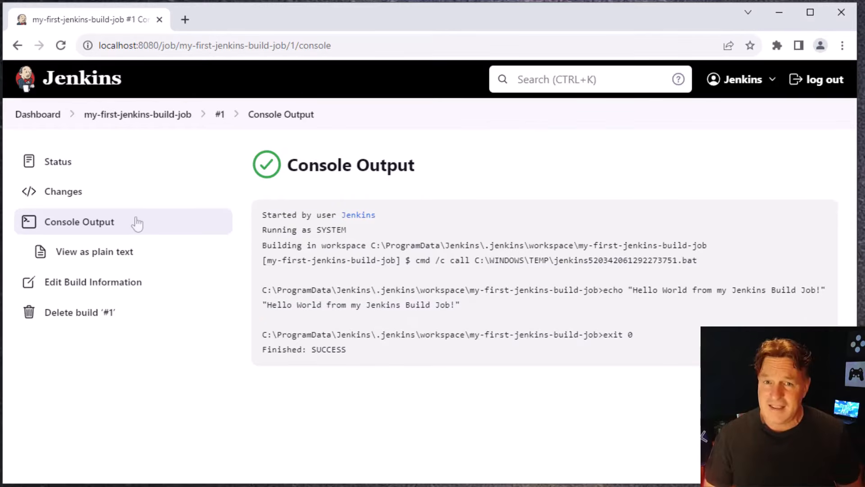
Return to the dashboard and check the status of my-first-jenkins-build-job in the job list
click(37, 118)
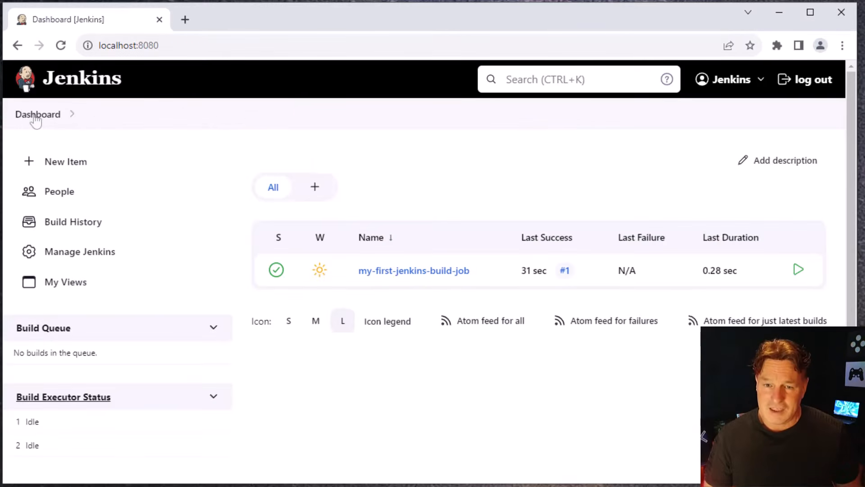
mouse_move(480, 273)
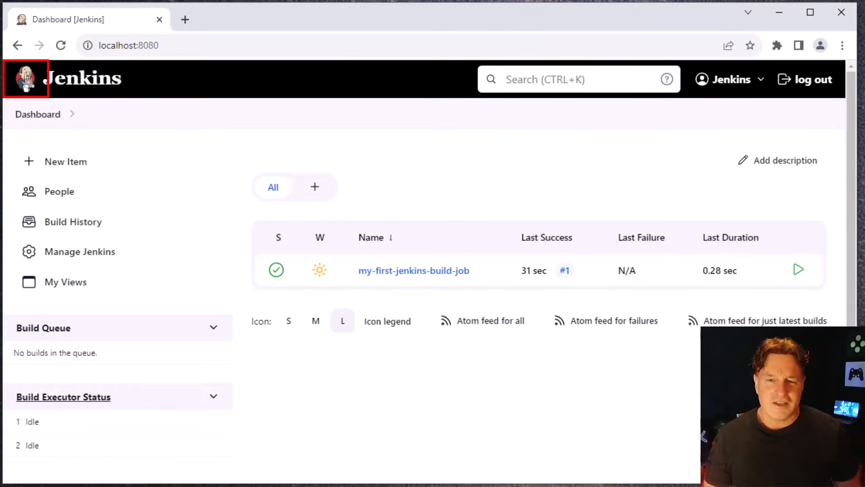
click(25, 79)
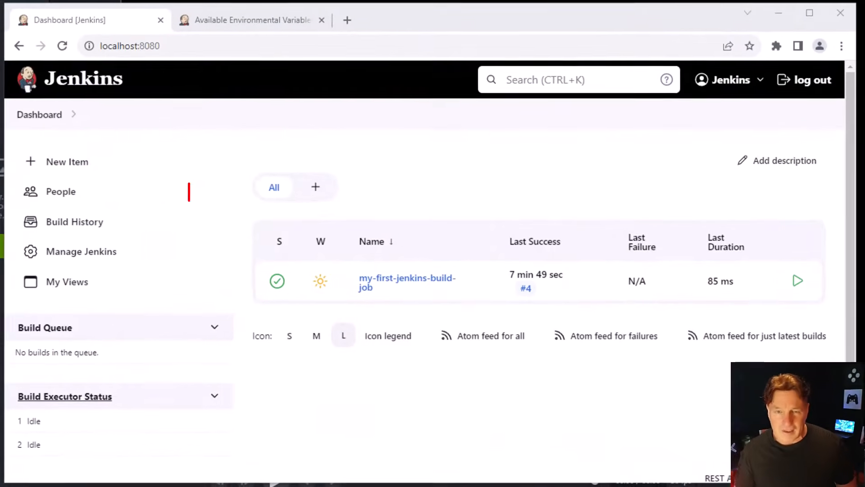
Create a new item of type Pipeline named my-first-jenkins-pipeline
click(103, 167)
click(324, 382)
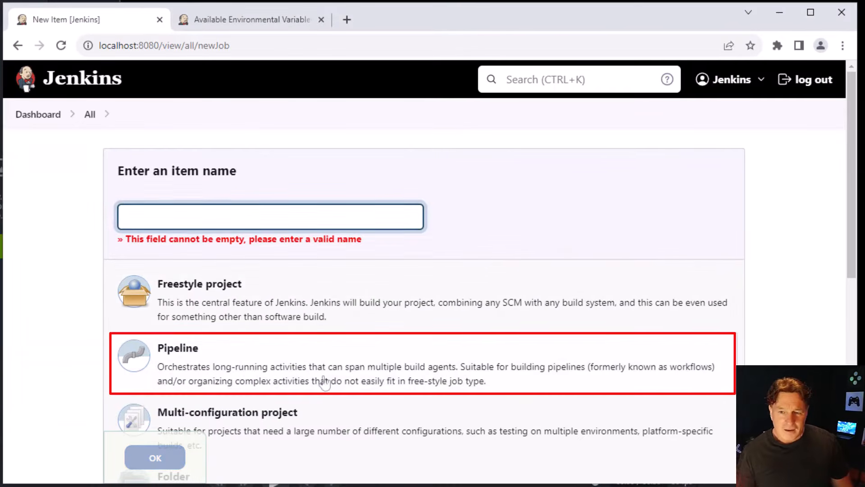
click(291, 221)
text(my)
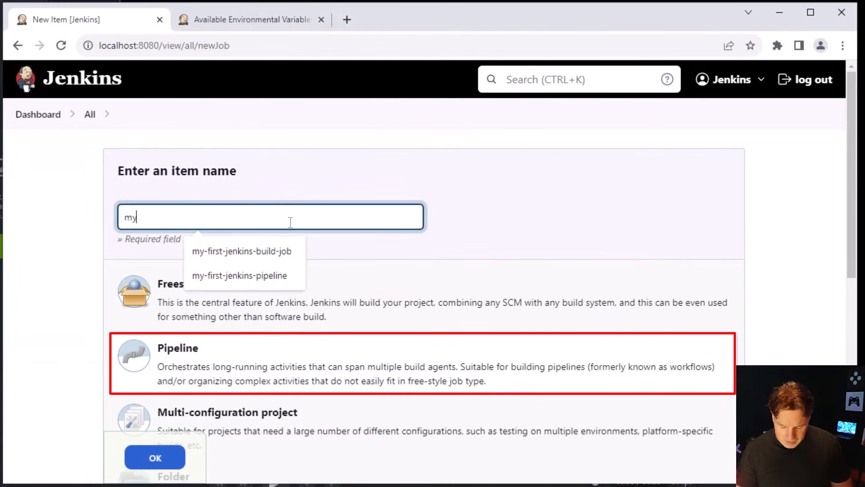
text(-first-jenkins-)
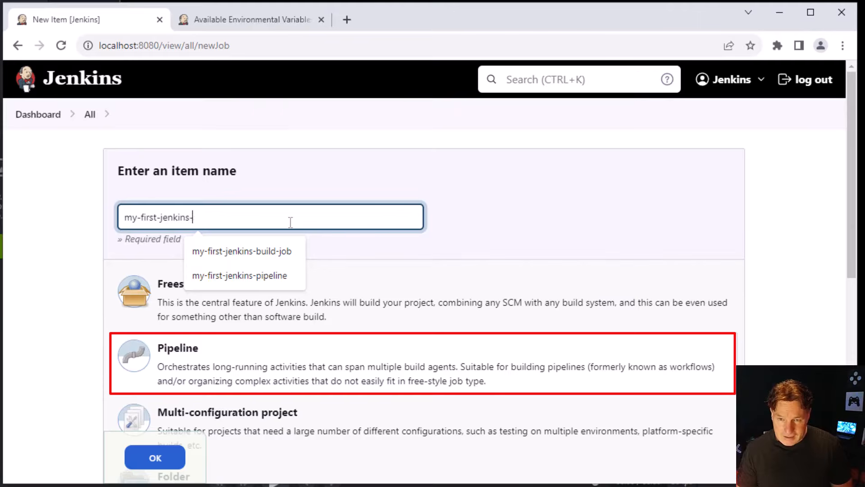
text(pipeline)
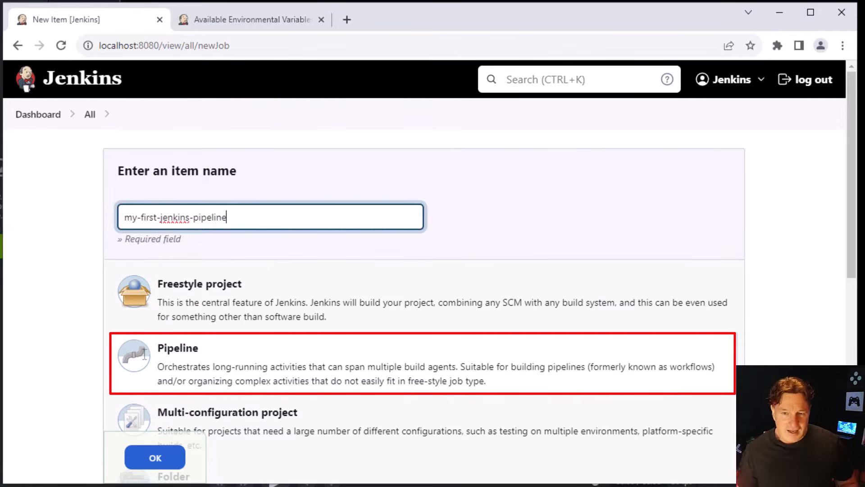
click(265, 362)
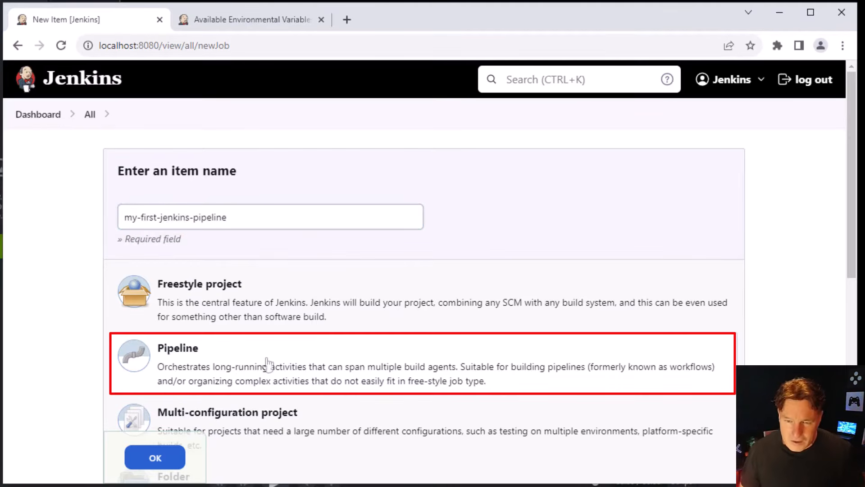
click(154, 458)
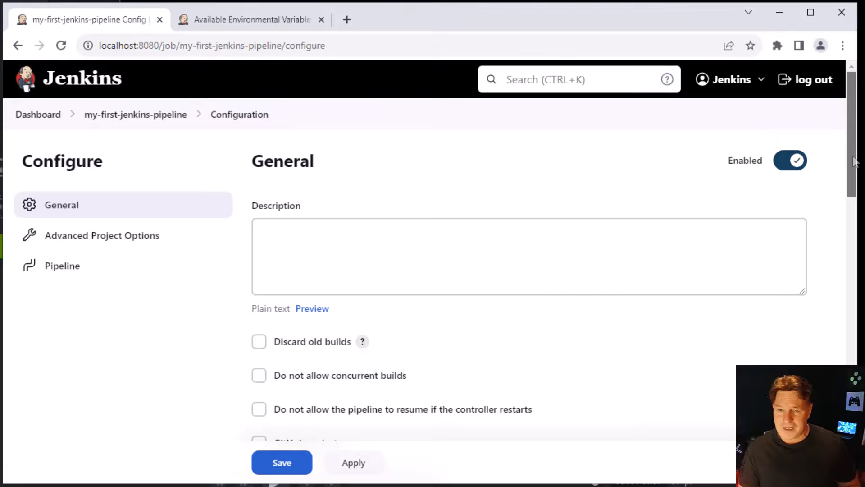
Fill the pipeline script with the Hello World sample pipeline
scroll(856, 162, down, 3)
scroll(554, 270, down, 1)
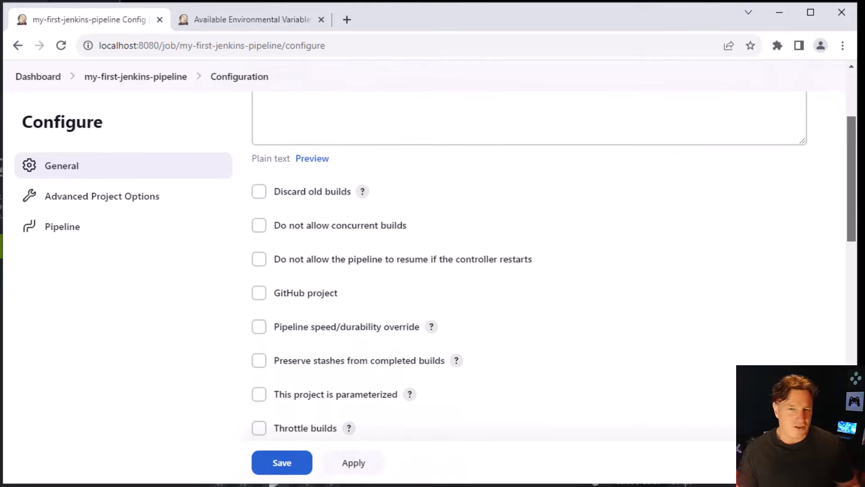
scroll(554, 262, down, 8)
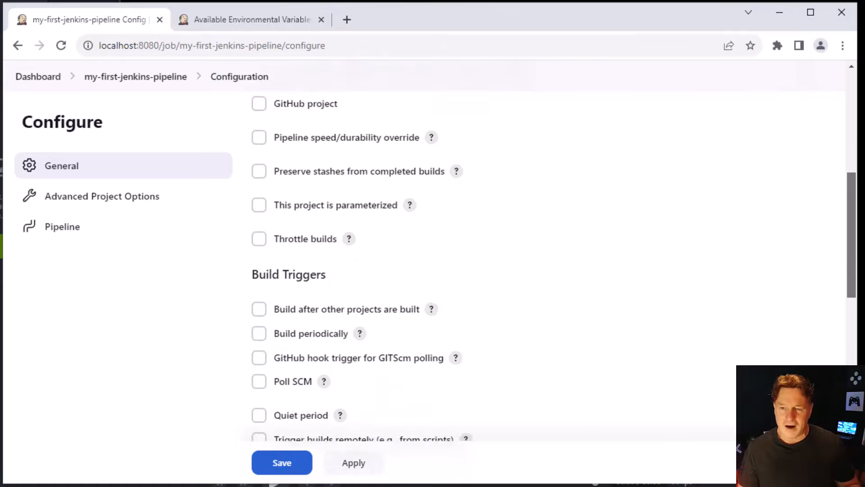
scroll(554, 266, down, 1)
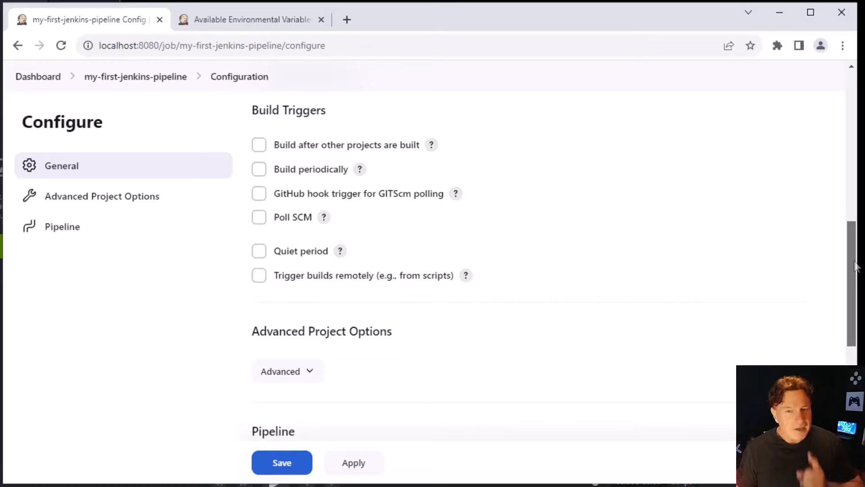
drag(856, 266, 842, 360)
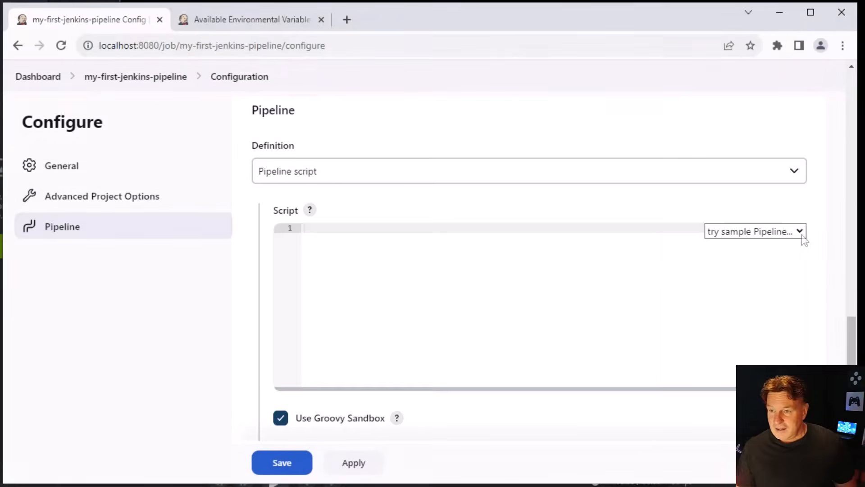
click(800, 234)
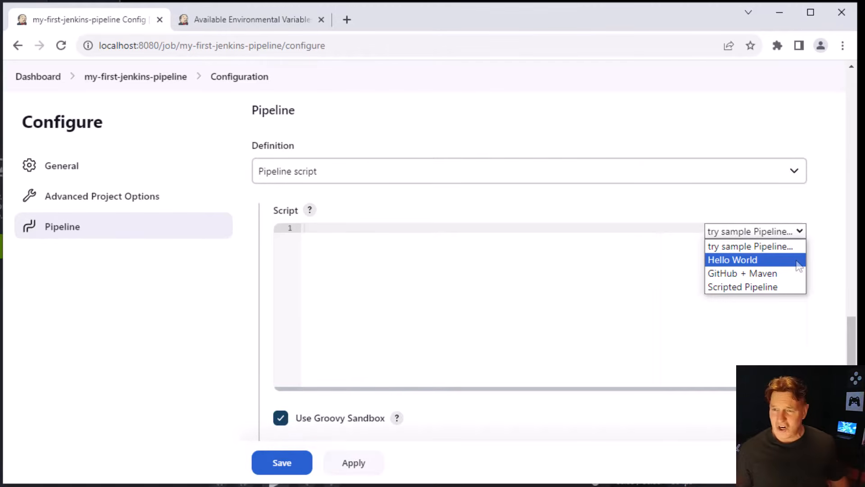
click(797, 261)
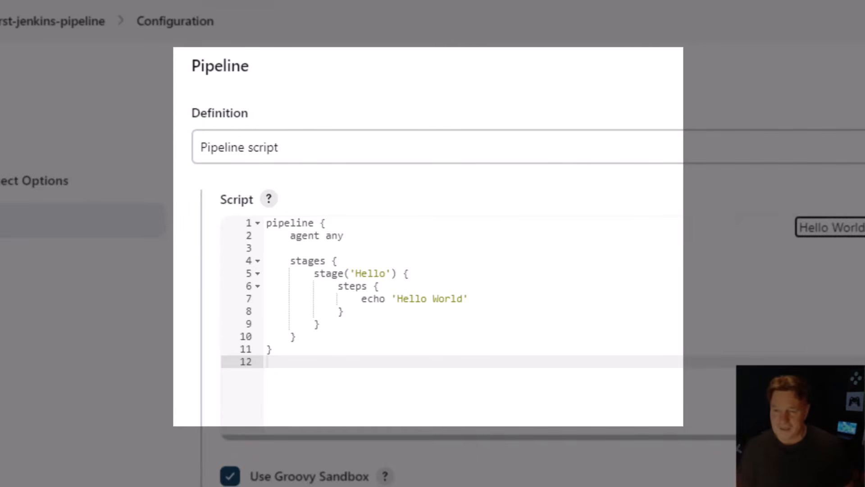
Extend the script's echo message to read 'Hello World from a Jenkins Pipeline'
click(464, 298)
text(from a Jenkins Pipe)
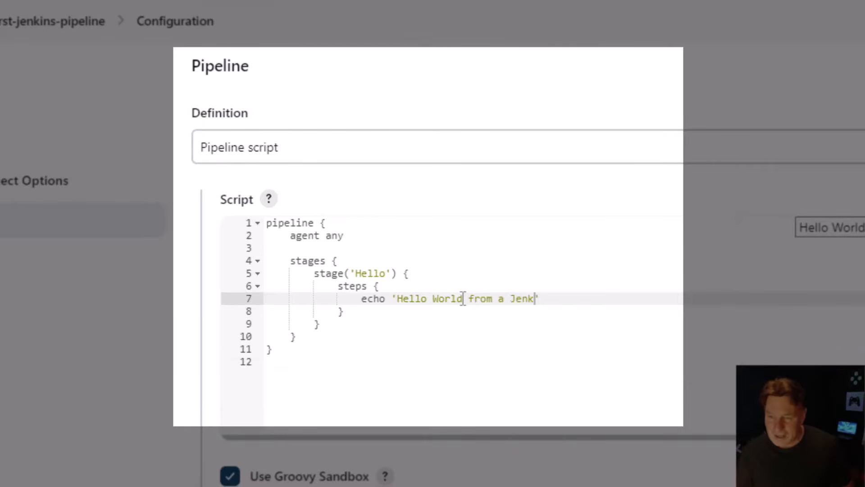
text(line)
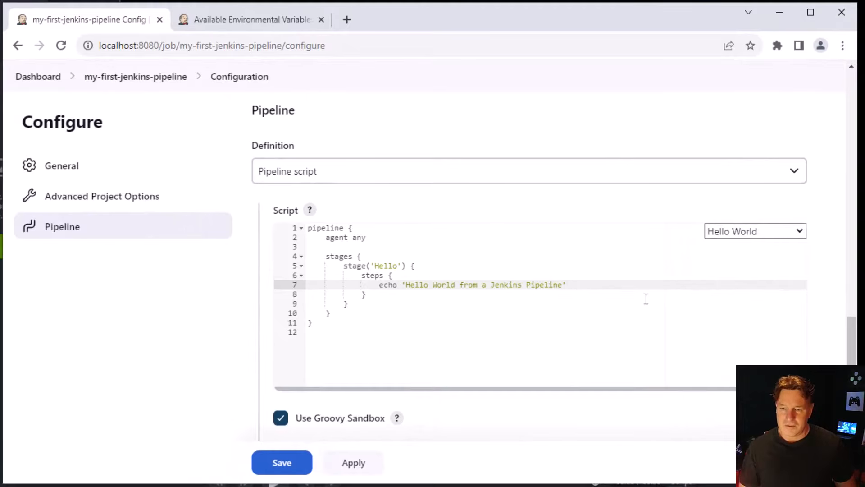
Apply and save the pipeline configuration, and run a build of my-first-jenkins-pipeline immediately
click(358, 463)
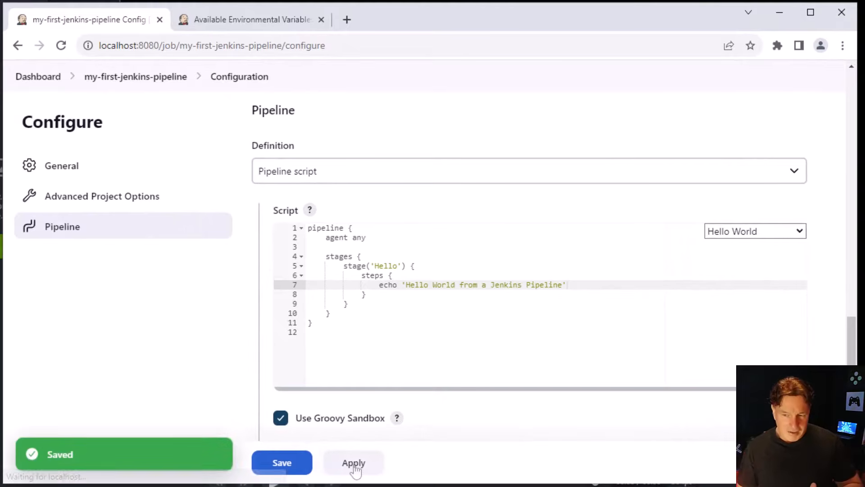
click(290, 465)
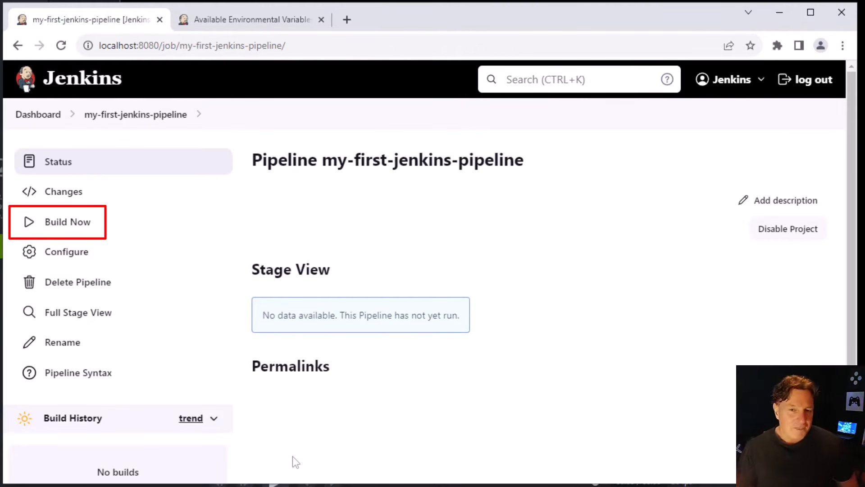
click(90, 228)
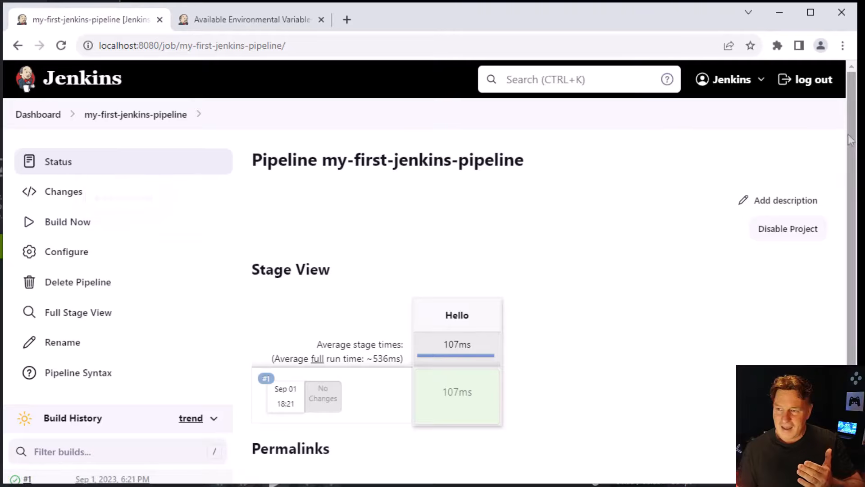
Examine the Hello stage's logs in the Stage View and the console output of pipeline build #1
drag(850, 140, 852, 238)
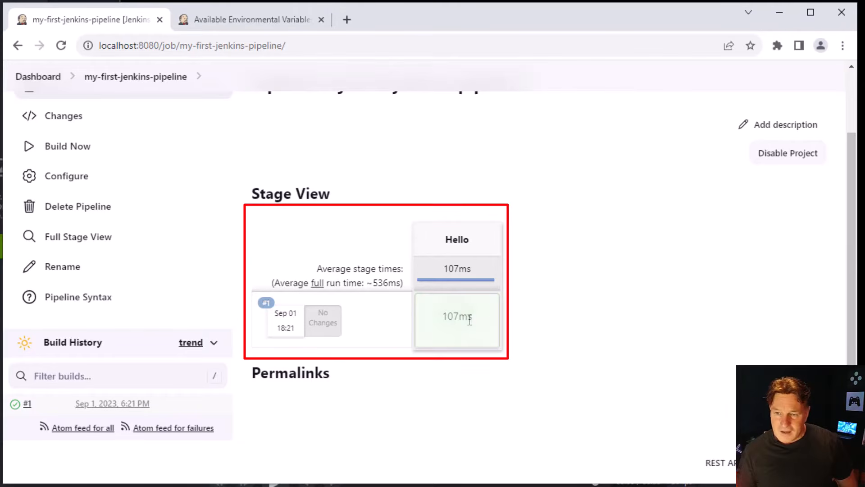
mouse_move(478, 329)
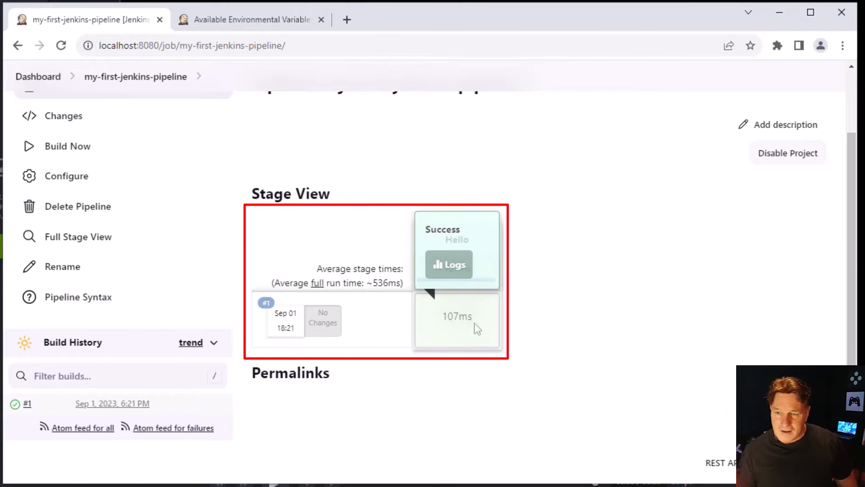
click(455, 265)
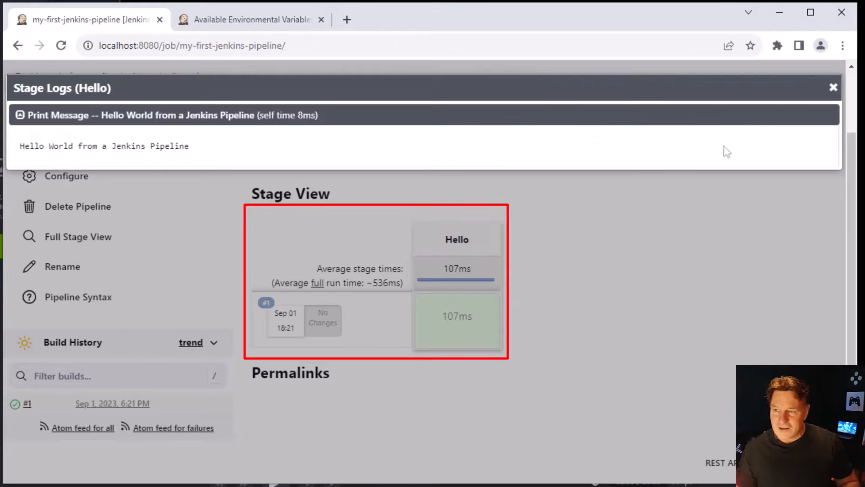
click(833, 87)
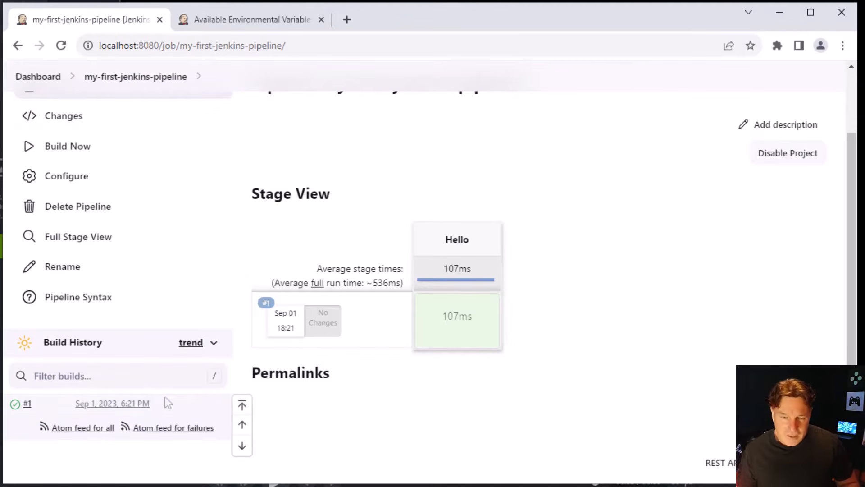
click(27, 405)
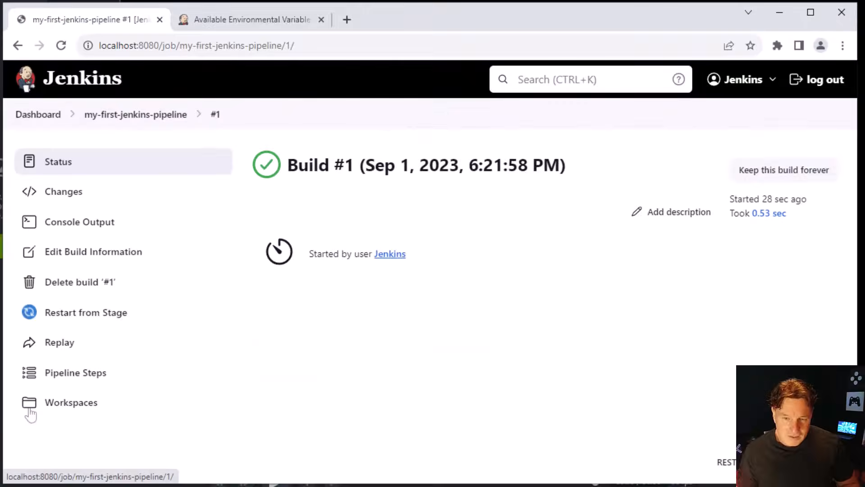
click(107, 228)
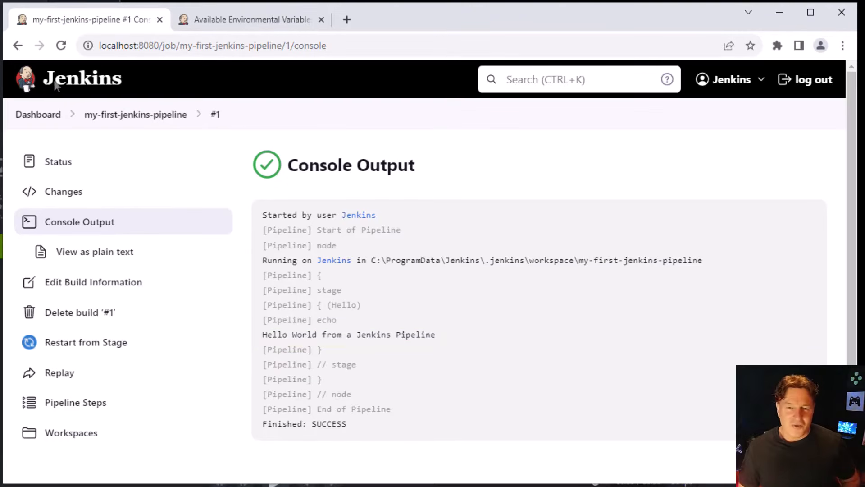
Reopen the configuration of my-first-jenkins-pipeline from the dashboard and go to its pipeline script
click(29, 90)
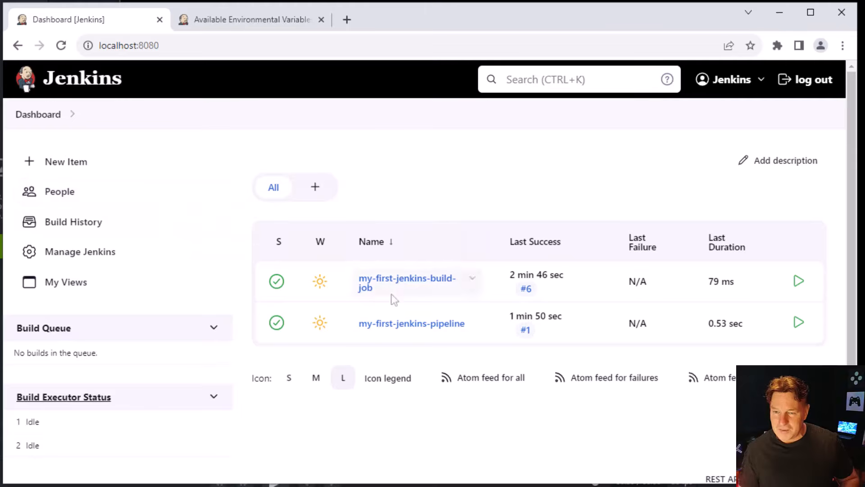
click(453, 330)
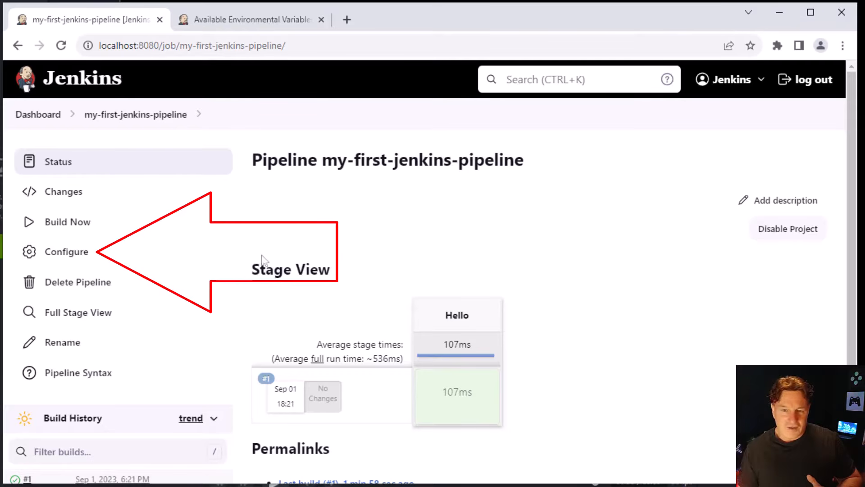
click(126, 261)
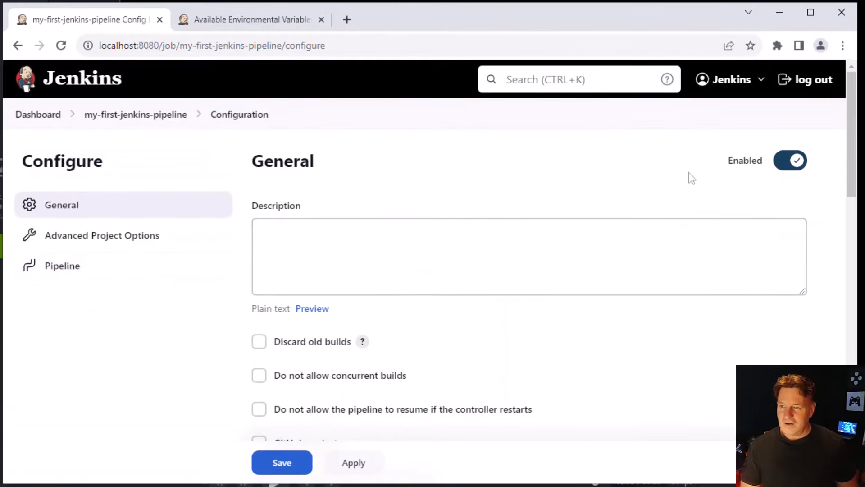
scroll(849, 145, down, 15)
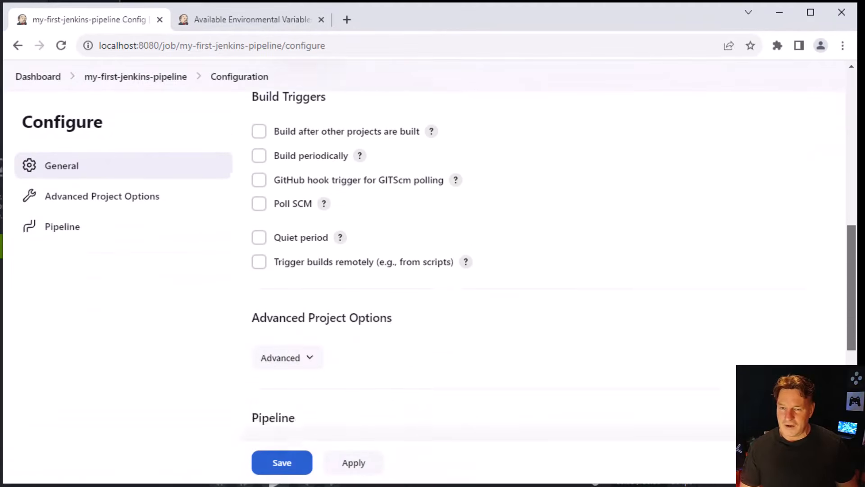
scroll(554, 279, down, 5)
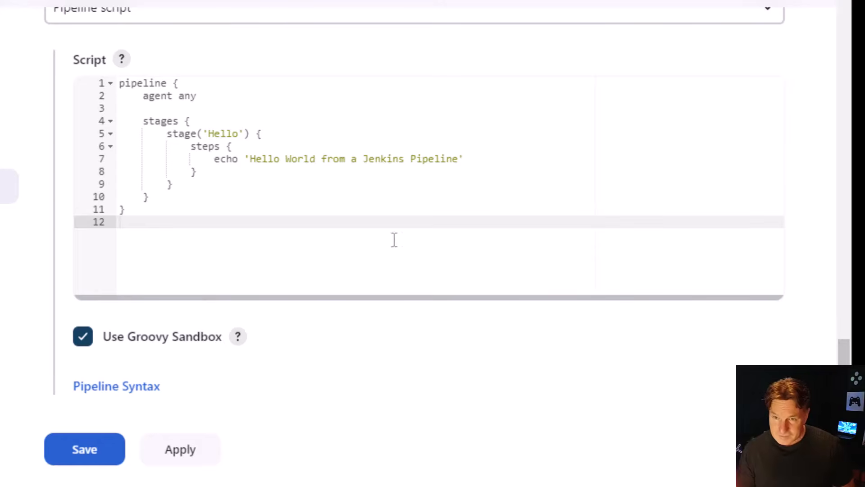
Duplicate the Hello stage block below the original inside stages, separated by a blank line, and align the copy's indentation
drag(172, 184, 78, 133)
key(ctrl+c)
click(212, 184)
key(Return)
key(Return)
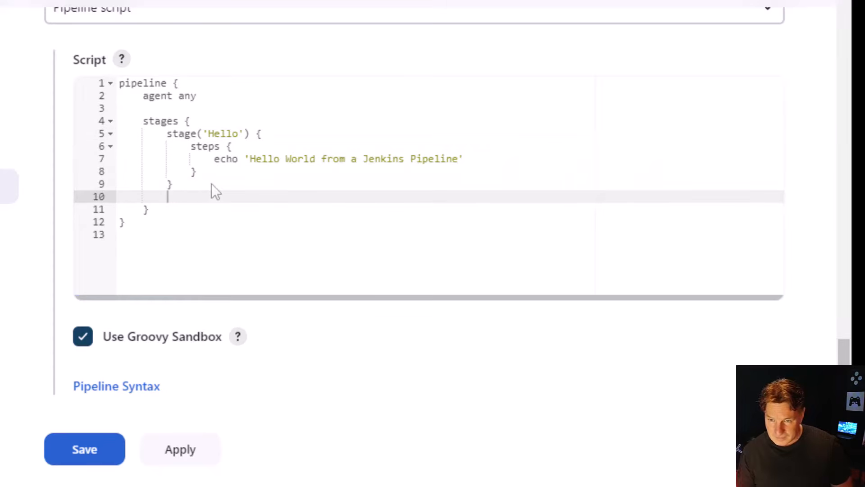
key(ctrl+v)
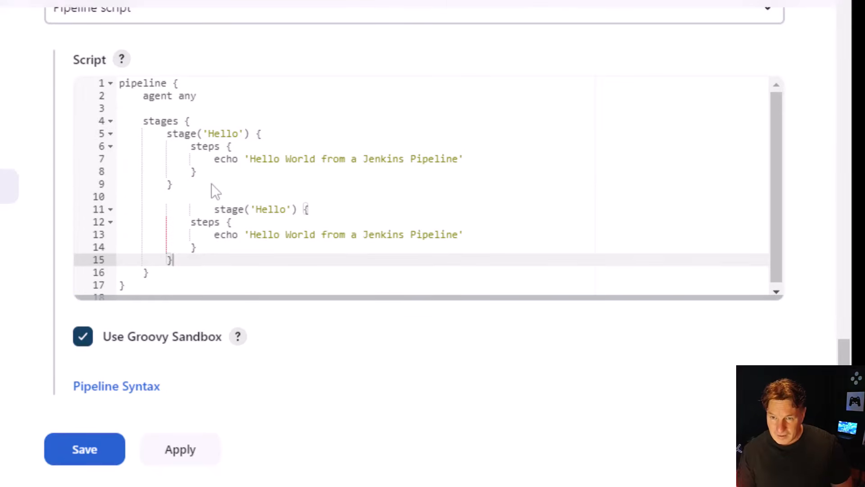
click(218, 214)
key(BackSpace)
key(BackSpace)
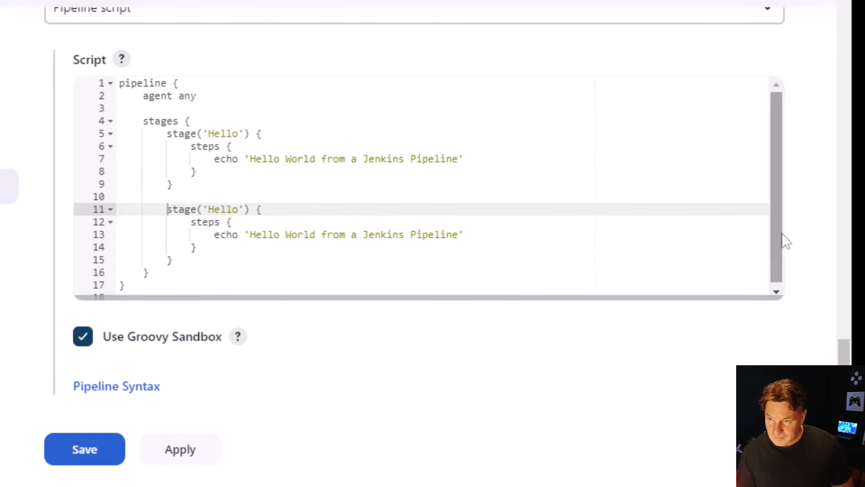
drag(781, 234, 774, 289)
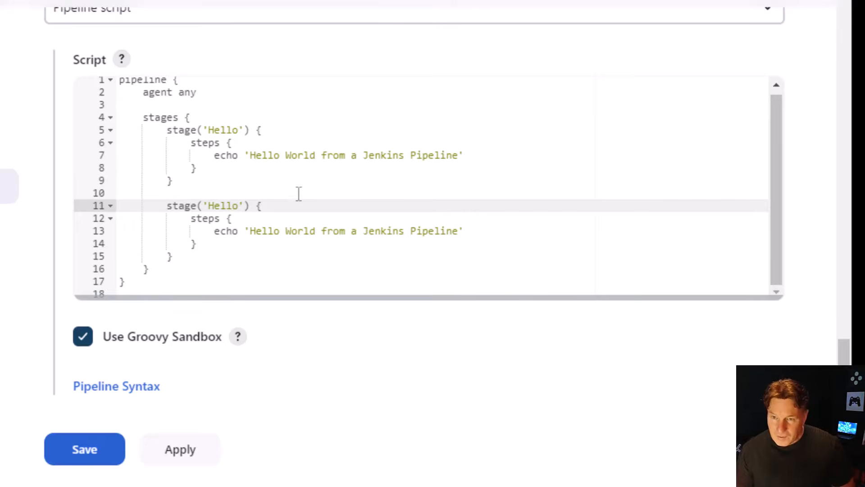
Rename the second stage to Environment in the pipeline script and remove the quoted message from its echo step
double_click(221, 205)
text(En)
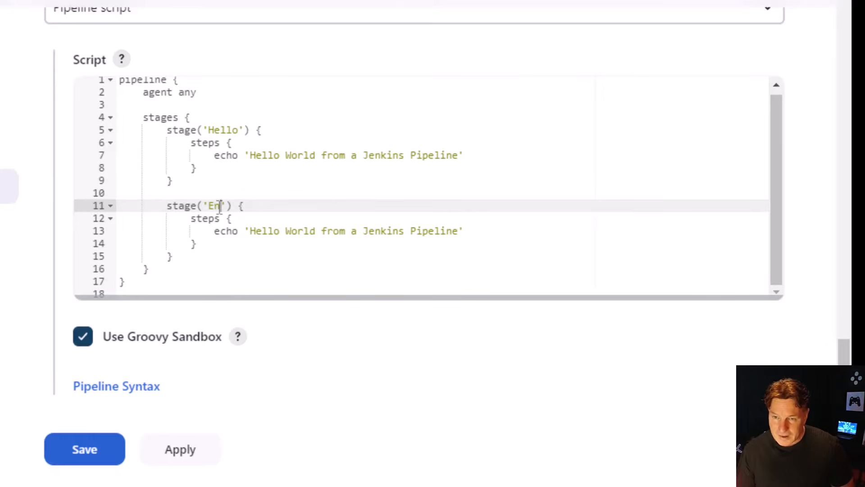
key(BackSpace)
text(nv)
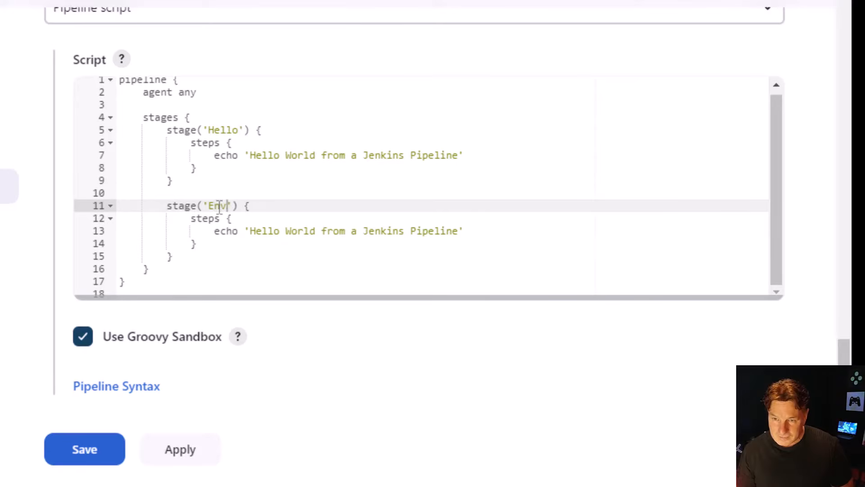
text(ironment)
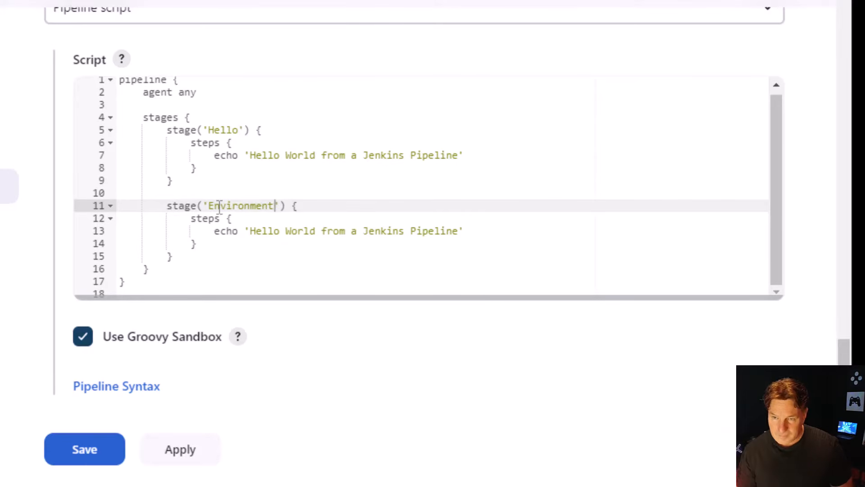
drag(504, 233, 245, 231)
key(BackSpace)
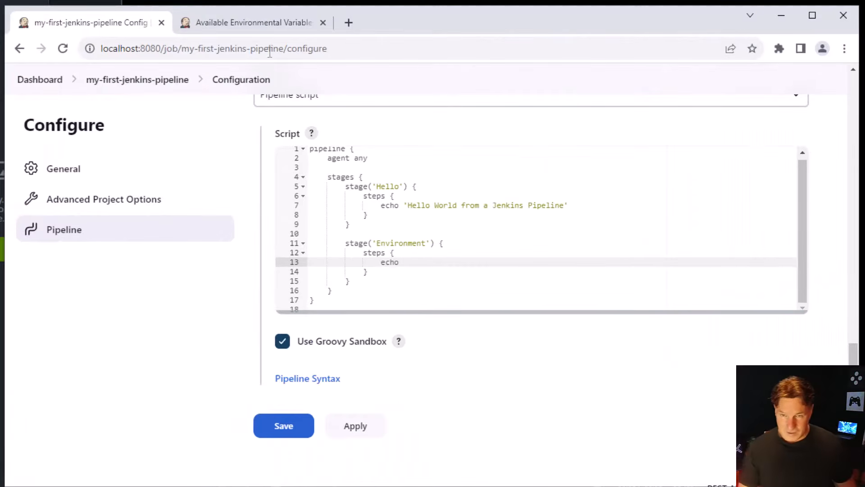
Consult the list of available Jenkins environment variables and complete the Environment stage's echo step with env.BUILD_ID
click(246, 25)
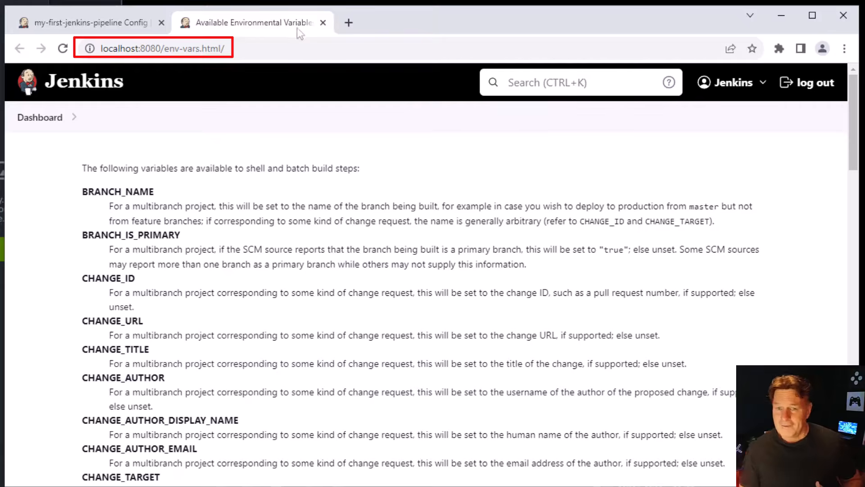
mouse_move(856, 124)
mouse_down()
mouse_move(864, 129)
mouse_move(864, 431)
mouse_move(864, 115)
mouse_up()
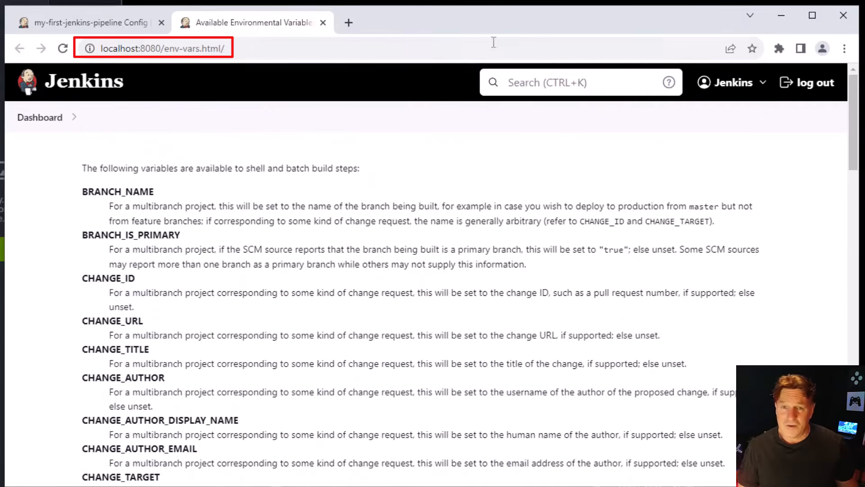
click(113, 24)
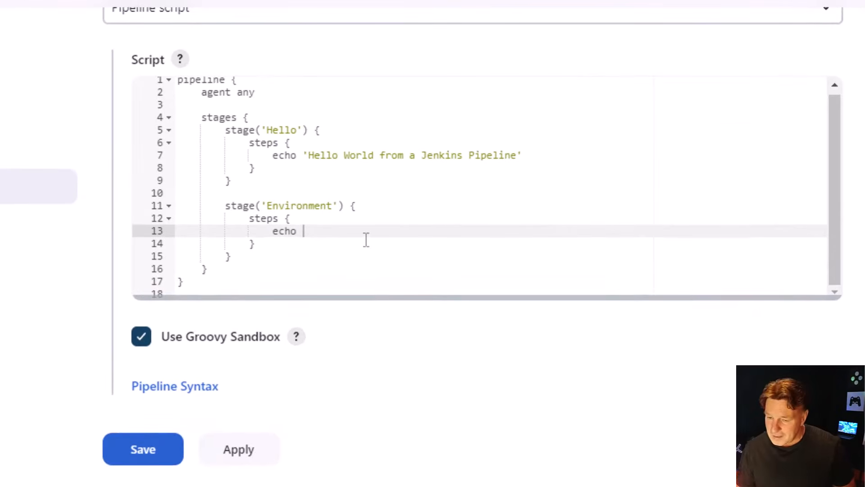
text(env.)
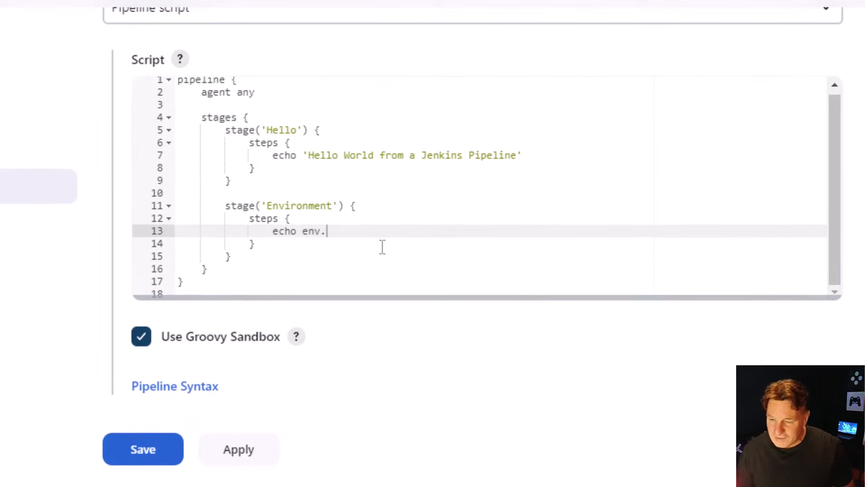
text(BUILD_ID)
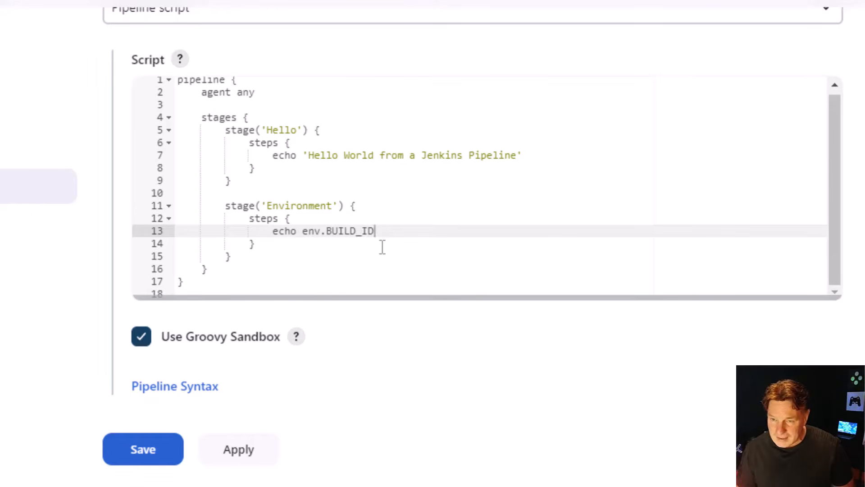
Add the line echo env.JOB_NAME below the BUILD_ID echo in the Environment stage
key(Return)
text(echo )
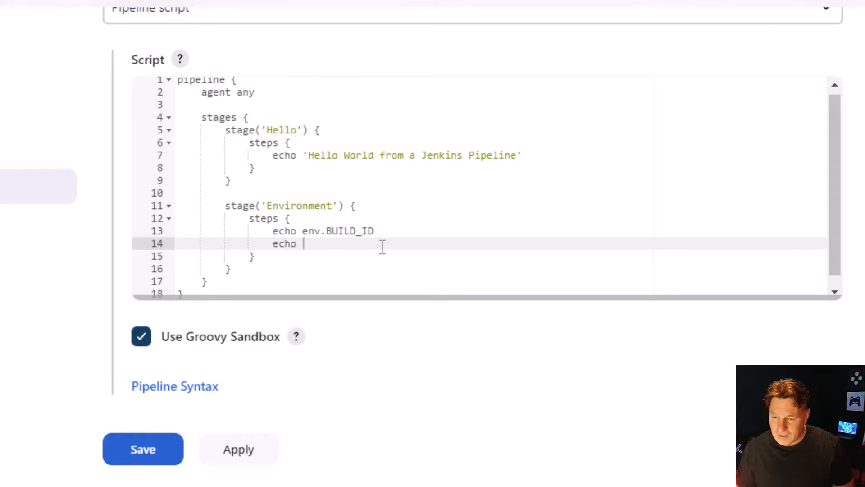
text(env.)
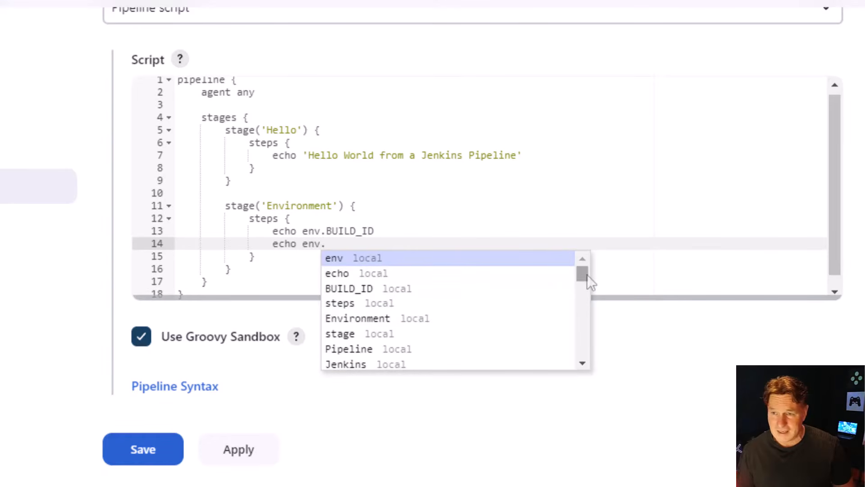
drag(587, 274, 579, 343)
click(408, 243)
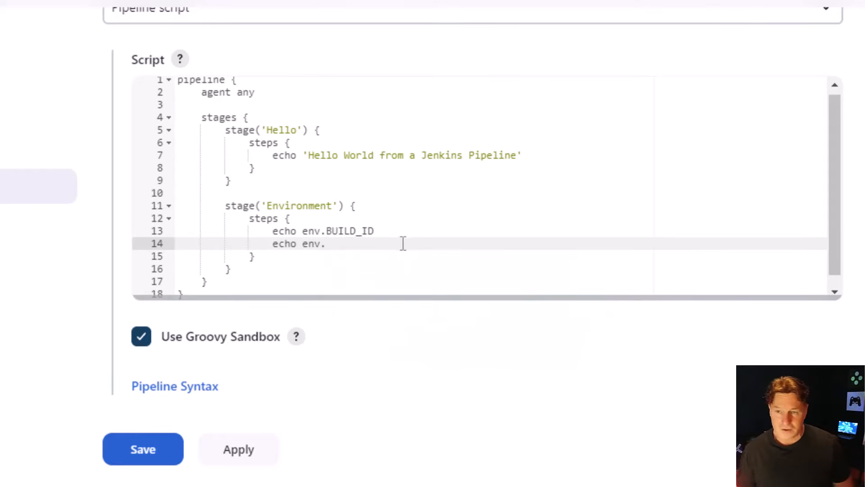
text(JO)
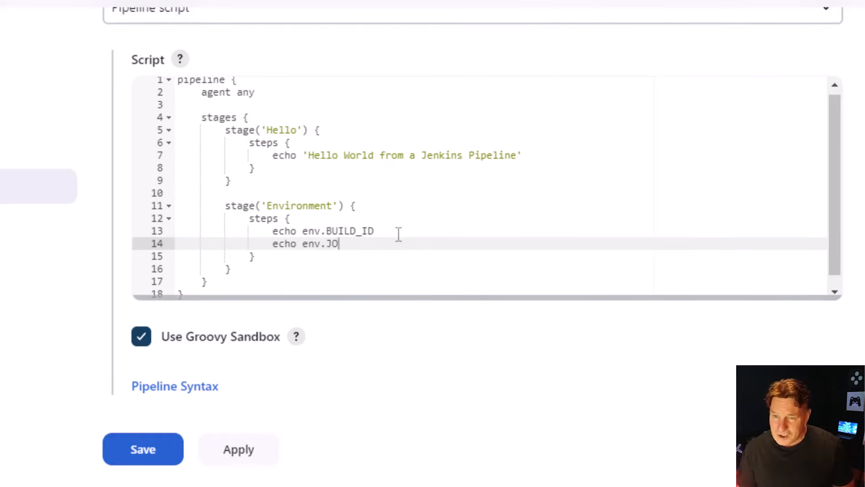
text(B_NMA)
key(BackSpace)
key(BackSpace)
text(AME)
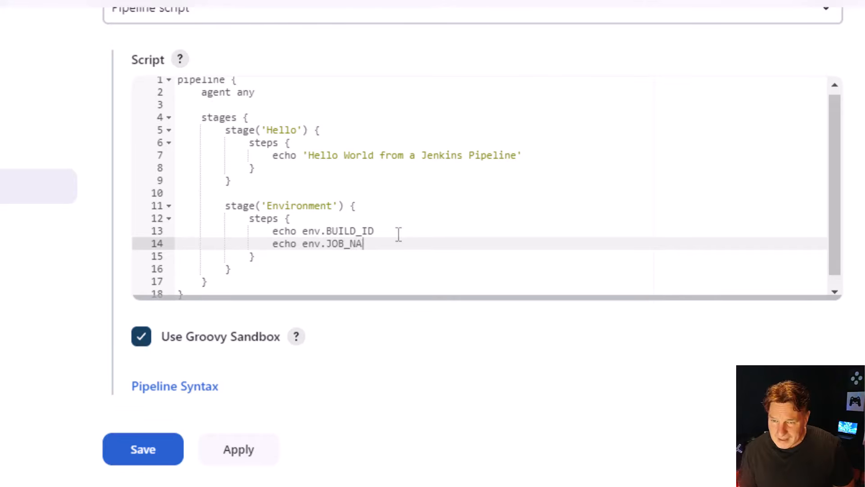
Add a third line, echo env.JENKINS_HOME, to the steps of the Environment stage
key(Return)
text(e)
key(BackSpace)
key(BackSpace)
key(BackSpace)
key(BackSpace)
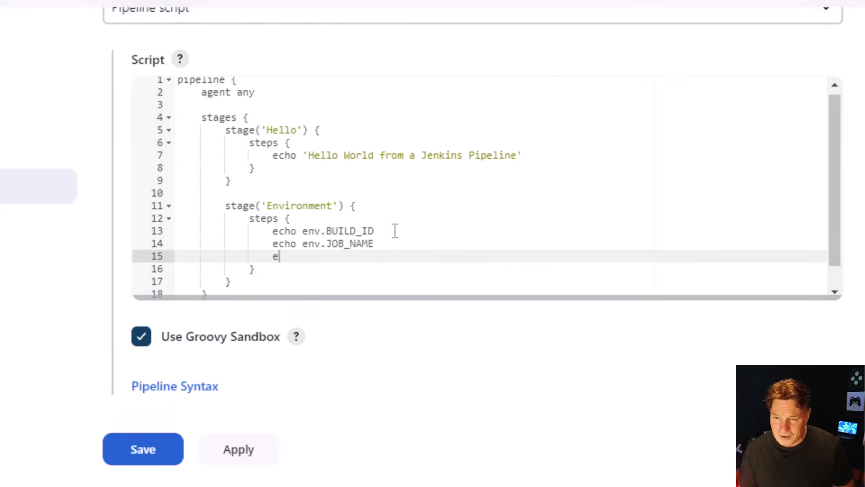
text(cho env)
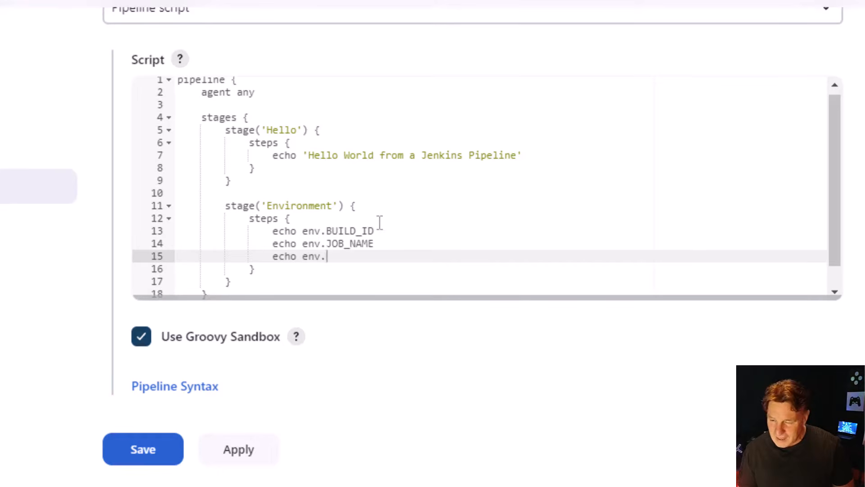
text(.JENK)
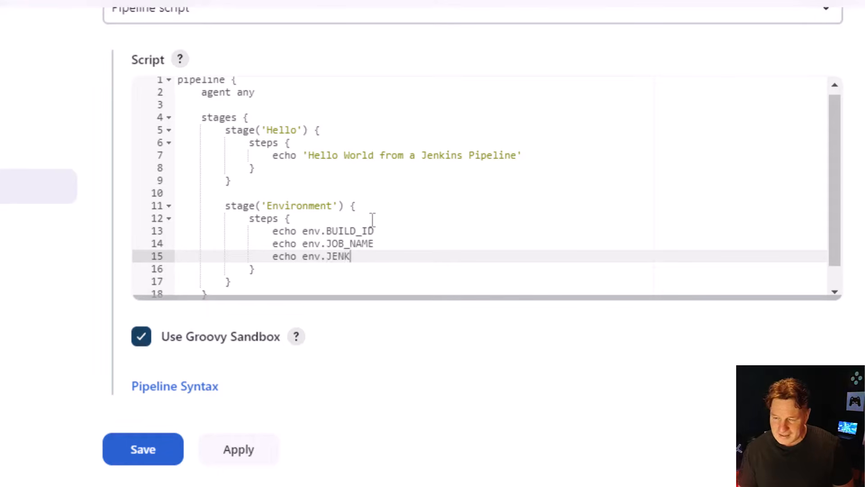
text(INS_HOME)
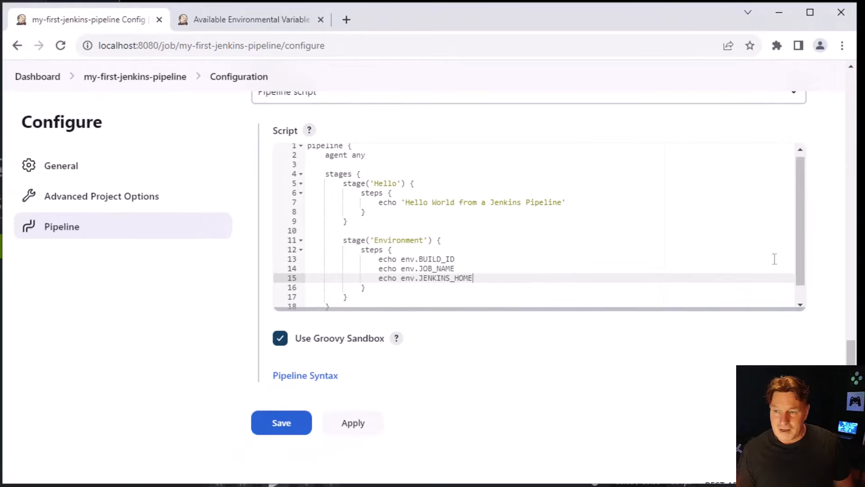
Apply and save the two-stage pipeline configuration and run a new build of my-first-jenkins-pipeline
scroll(806, 291, down, 1)
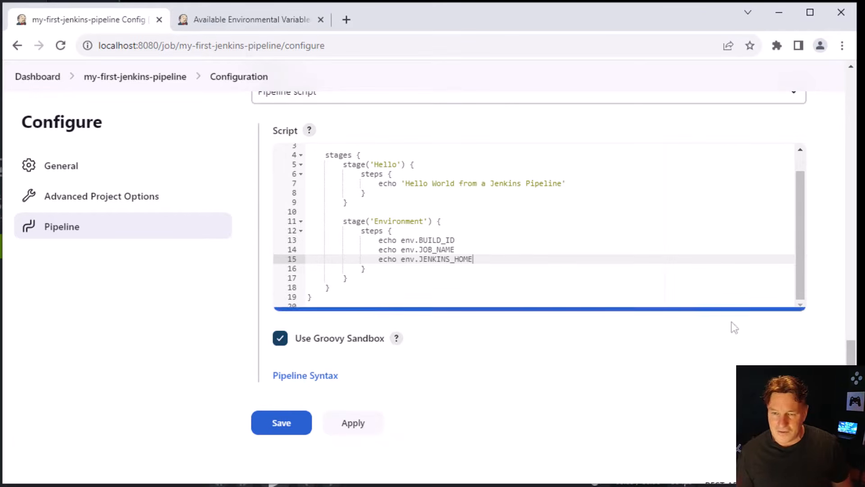
click(364, 427)
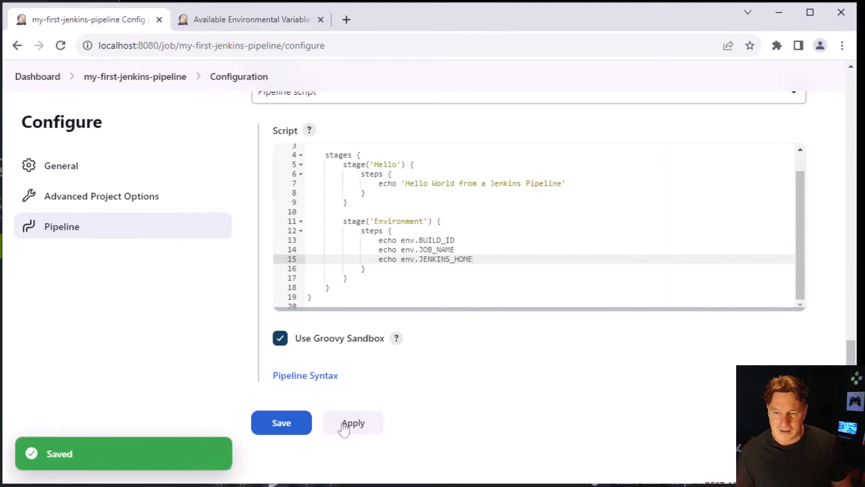
click(280, 428)
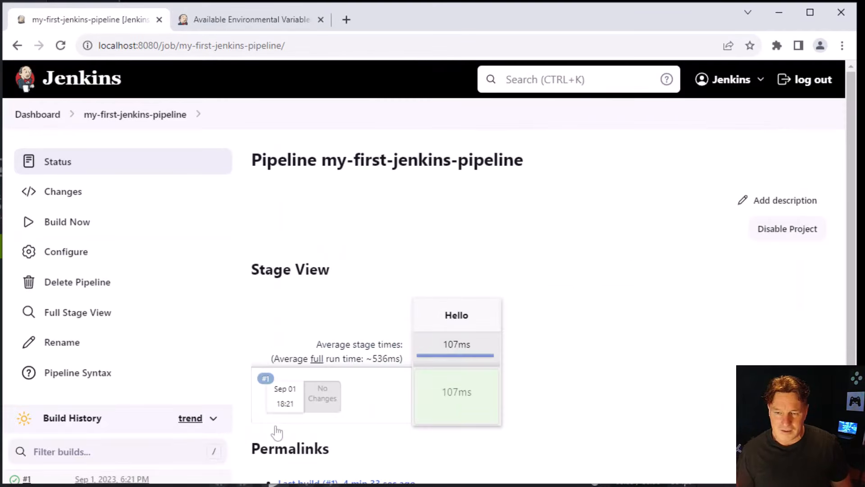
click(79, 230)
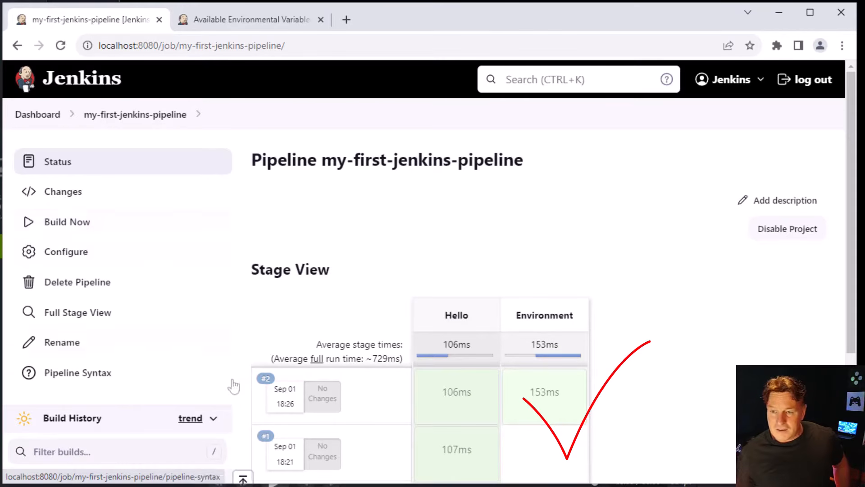
Examine each printed message in the Environment stage's logs for build #2
mouse_move(553, 406)
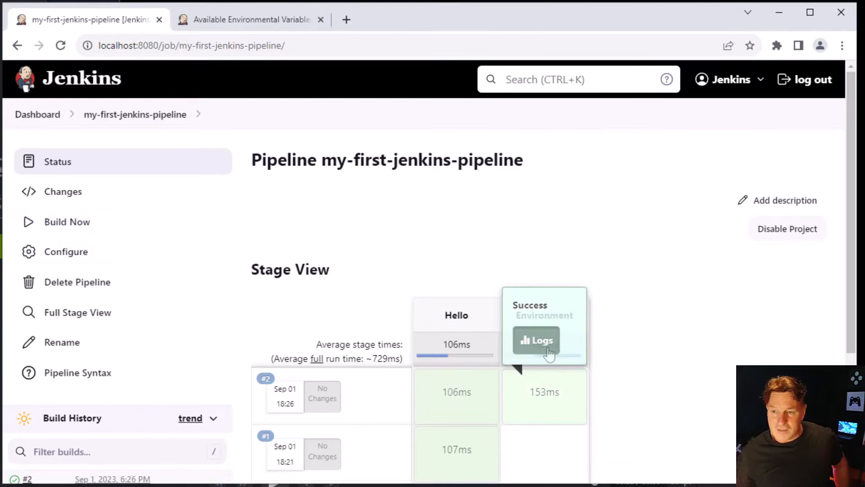
click(537, 340)
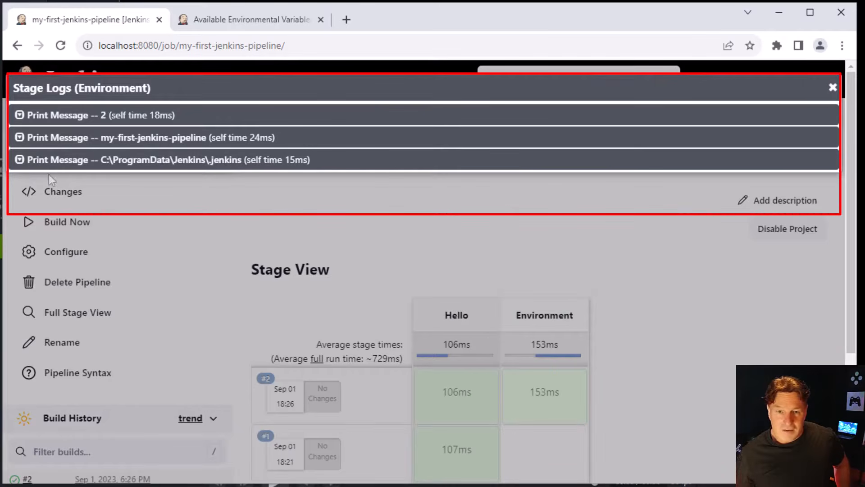
click(20, 160)
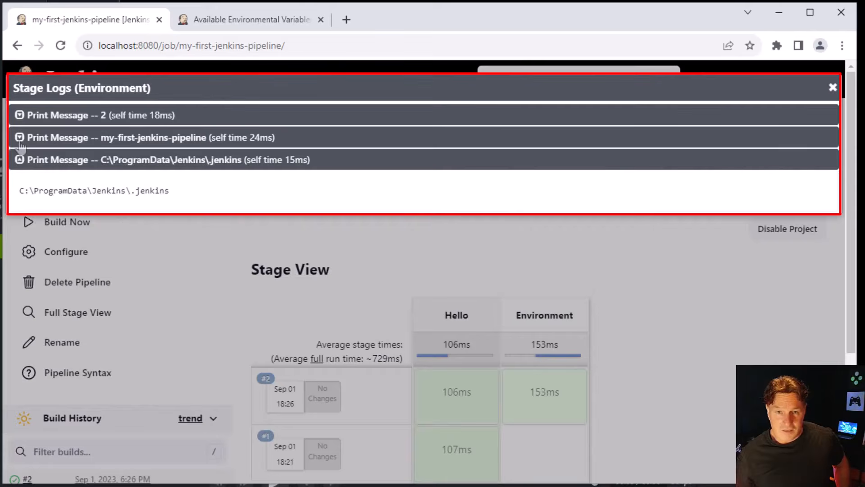
click(19, 144)
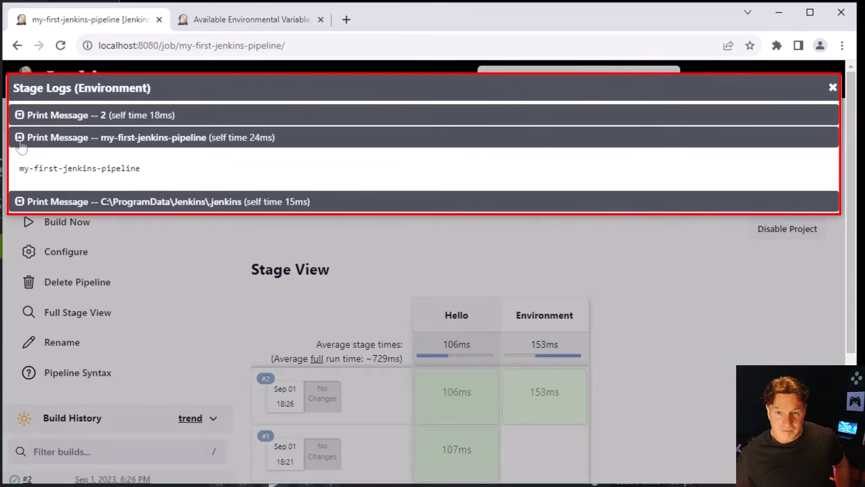
click(19, 115)
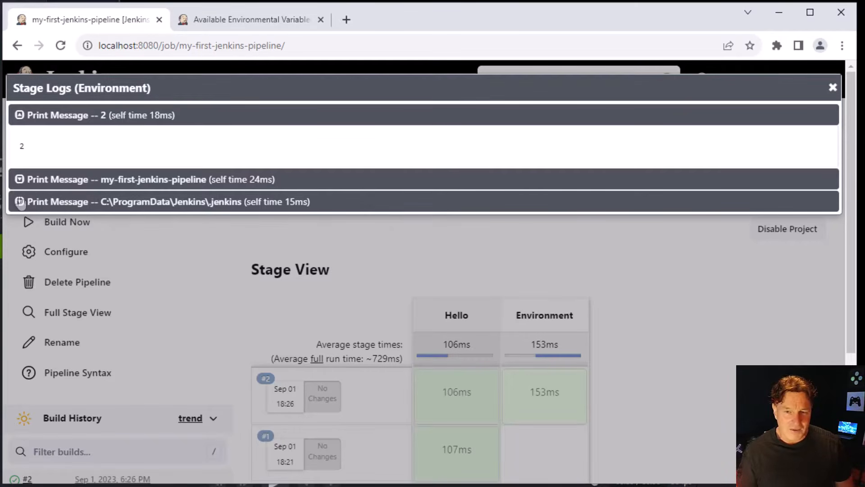
click(19, 202)
drag(138, 200, 60, 199)
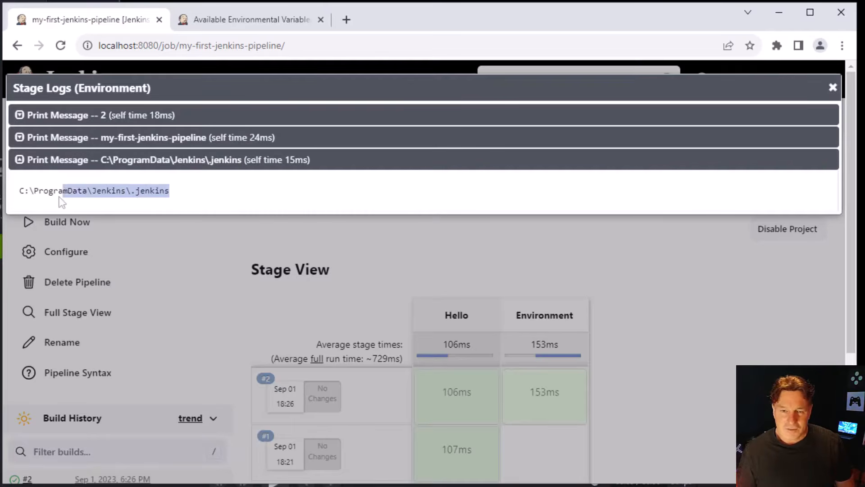
click(15, 197)
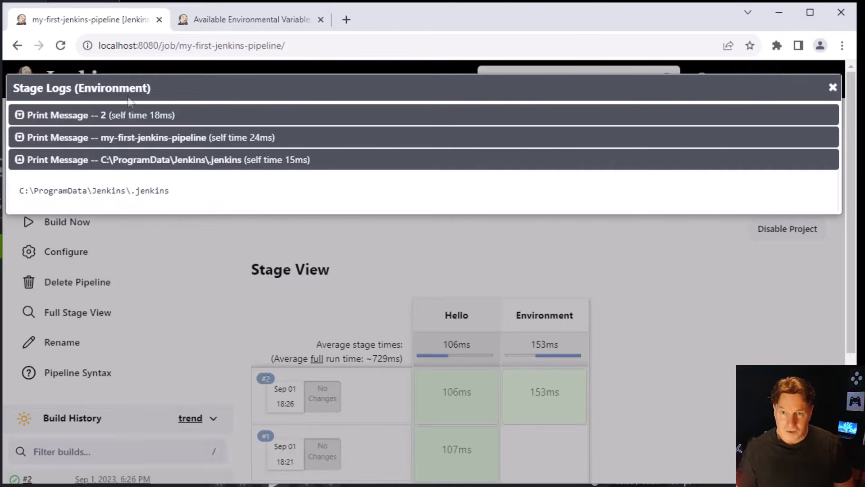
click(271, 29)
click(297, 46)
text(stage('Hello') { steps { echo 'Hello World from a Jenkins Pipeline' } })
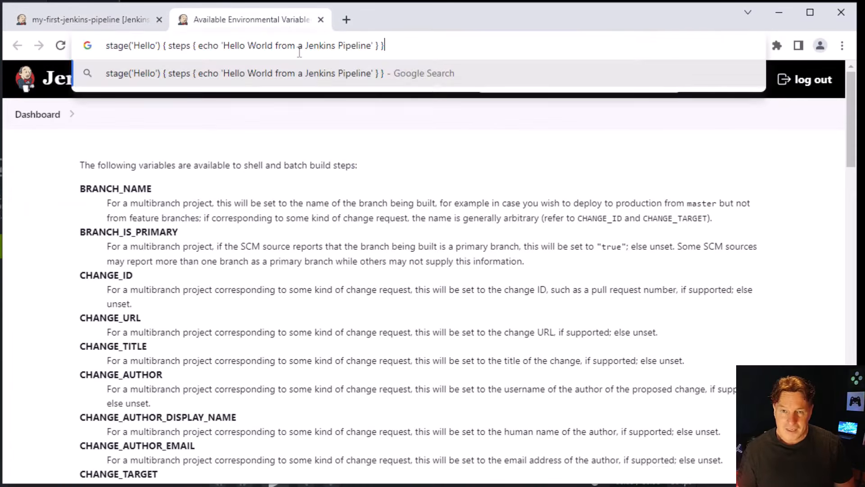
key(Return)
click(87, 19)
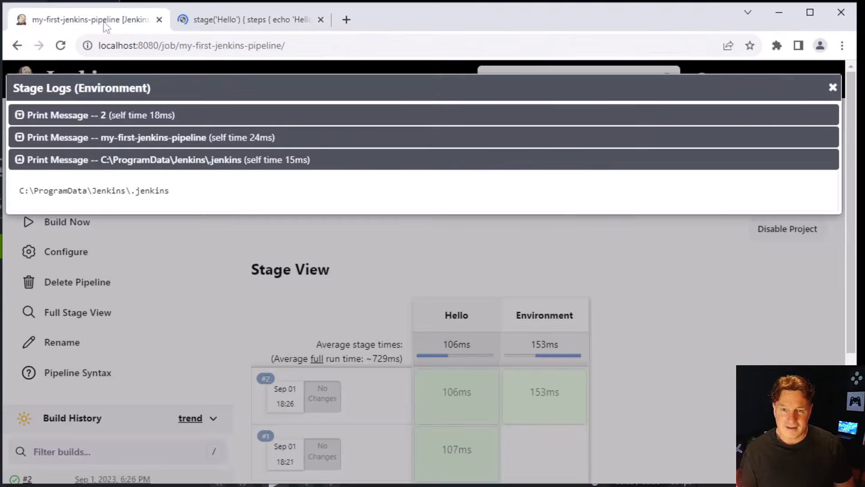
Copy the Jenkins home path from the Environment stage log and open it in the second browser tab
drag(201, 208, 56, 208)
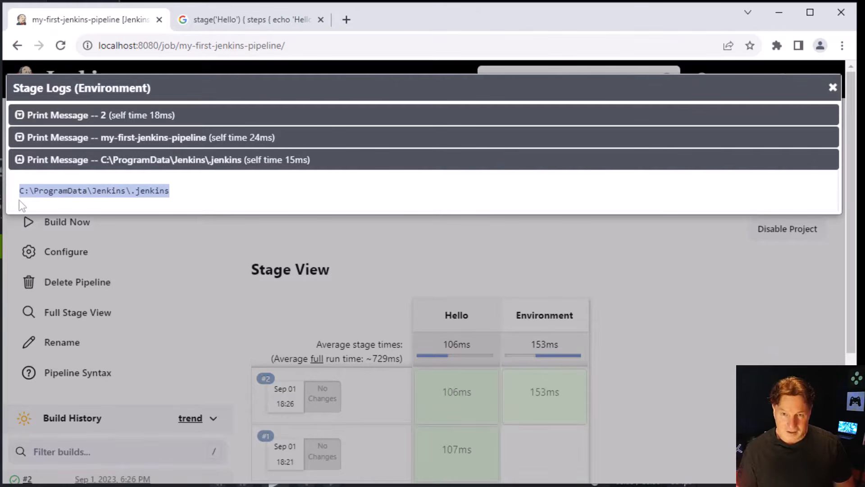
click(246, 22)
click(248, 50)
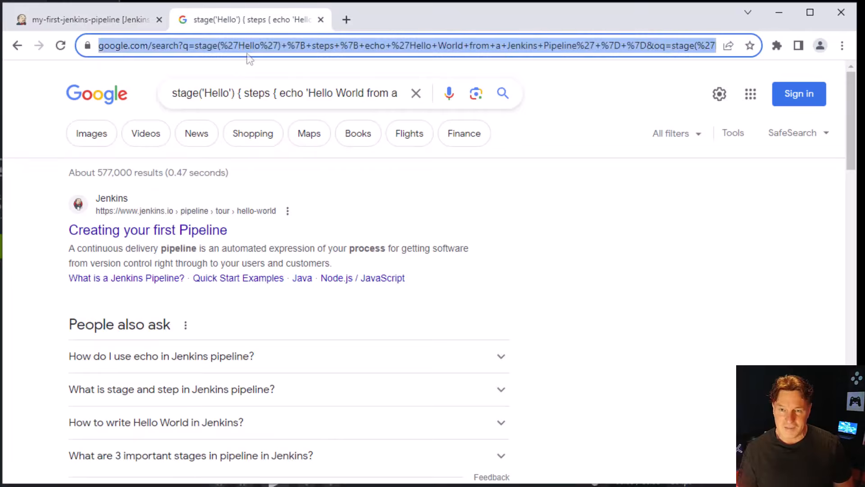
text(C:\ProgramData\Jenkins\.jenkins)
key(Return)
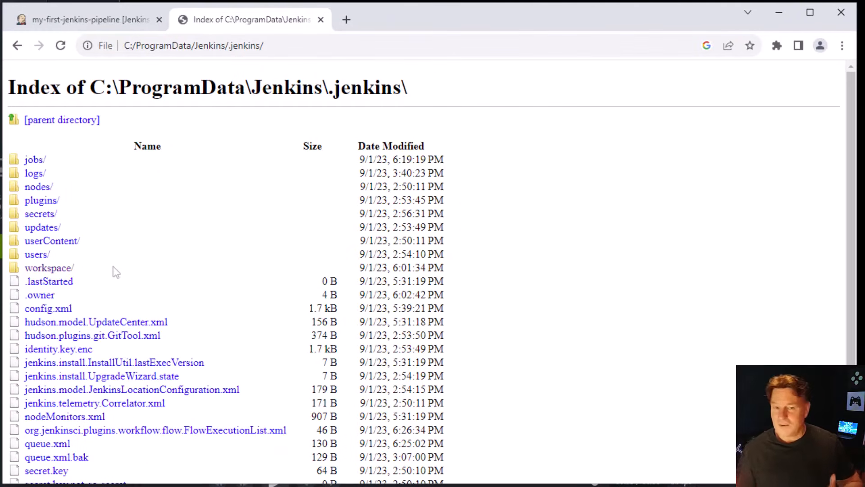
Look through the workspace and logs folders in the Jenkins home directory, and return to my-first-jenkins-pipeline
click(64, 271)
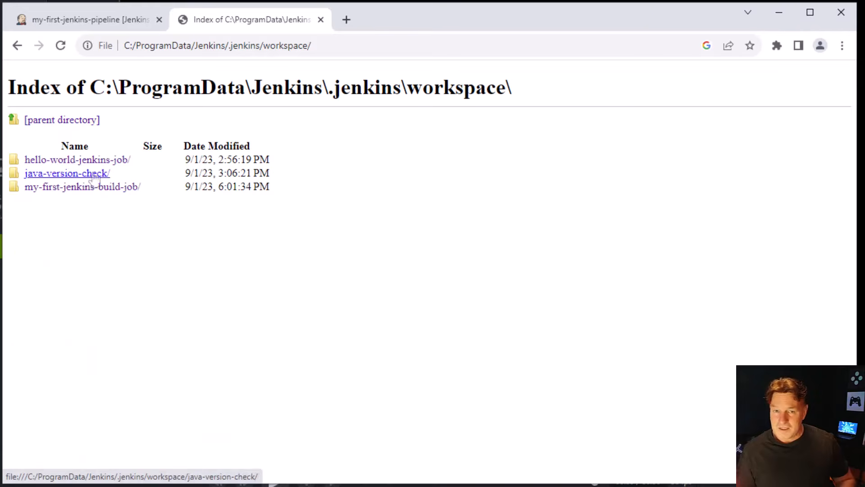
click(18, 47)
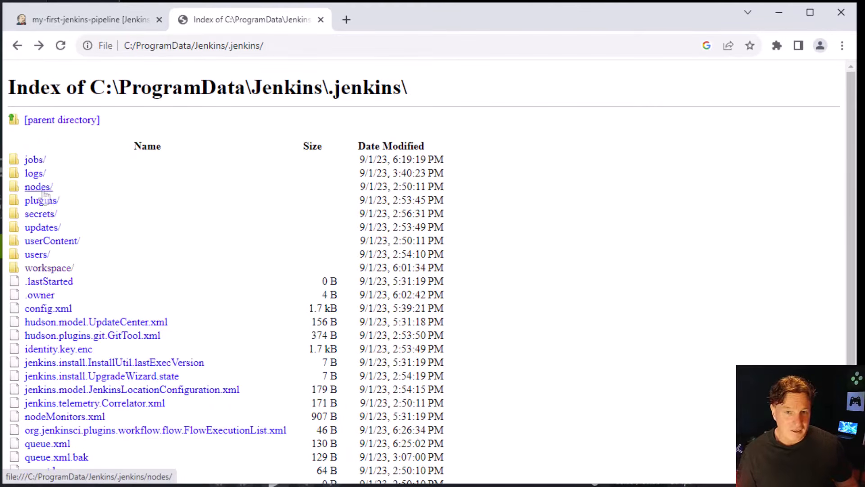
click(43, 174)
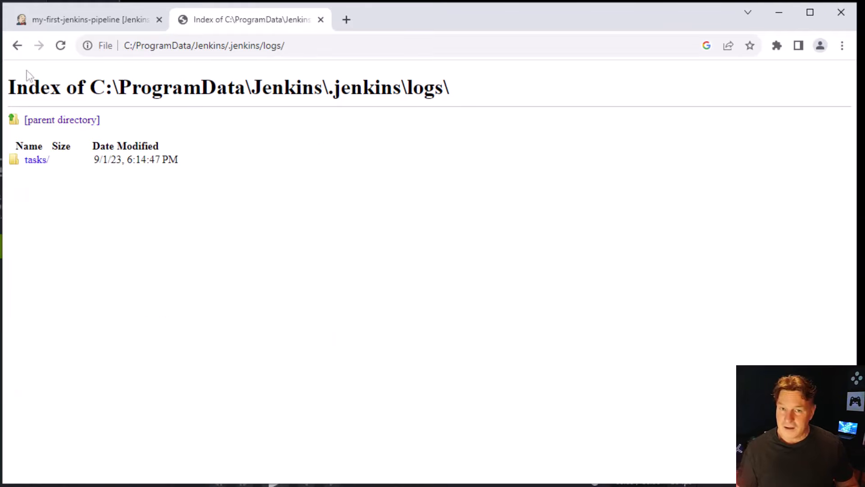
click(18, 46)
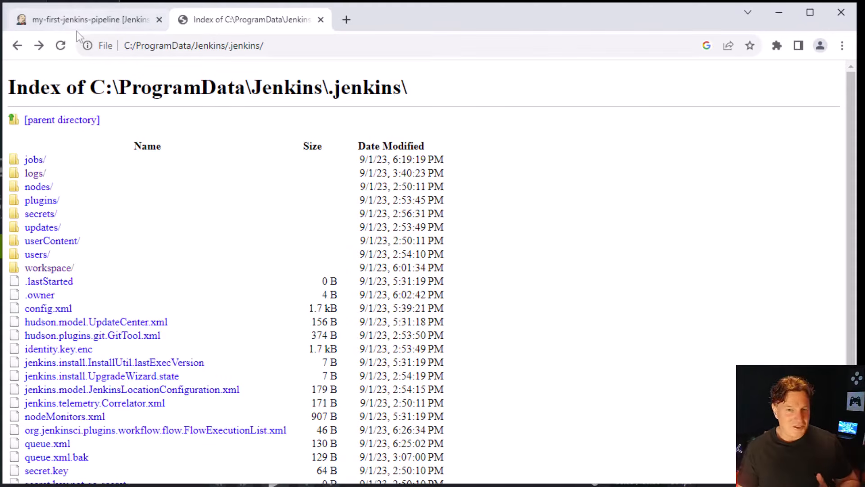
click(100, 24)
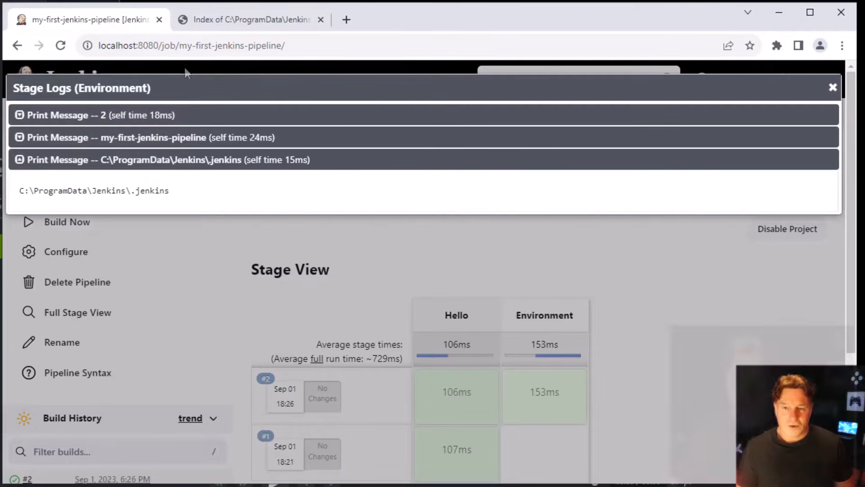
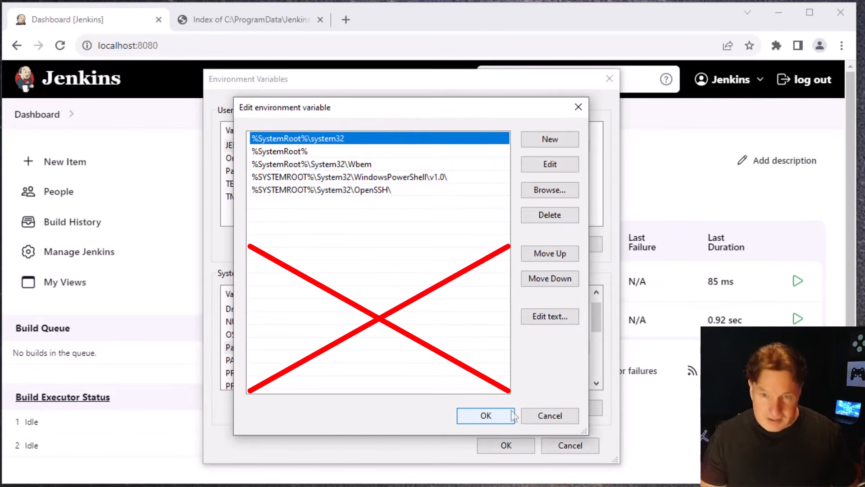
Copy the jdk-17 bin folder path, add C:\_tools\jdk-17\bin to the system Path variable, and return to the Jenkins dashboard
key(alt+Tab)
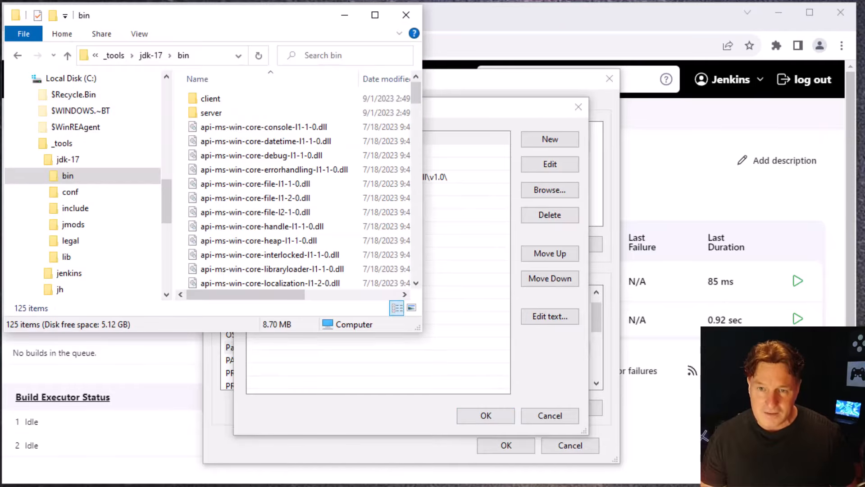
click(216, 58)
key(ctrl+c)
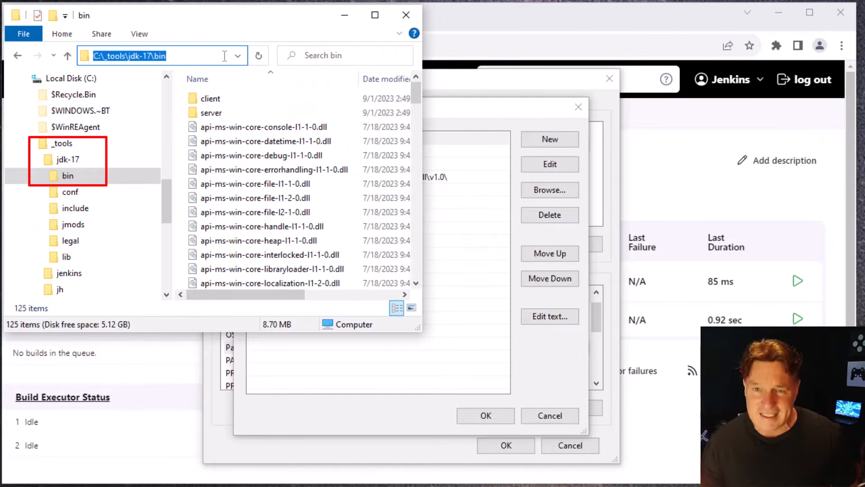
click(547, 347)
click(550, 139)
key(ctrl+v)
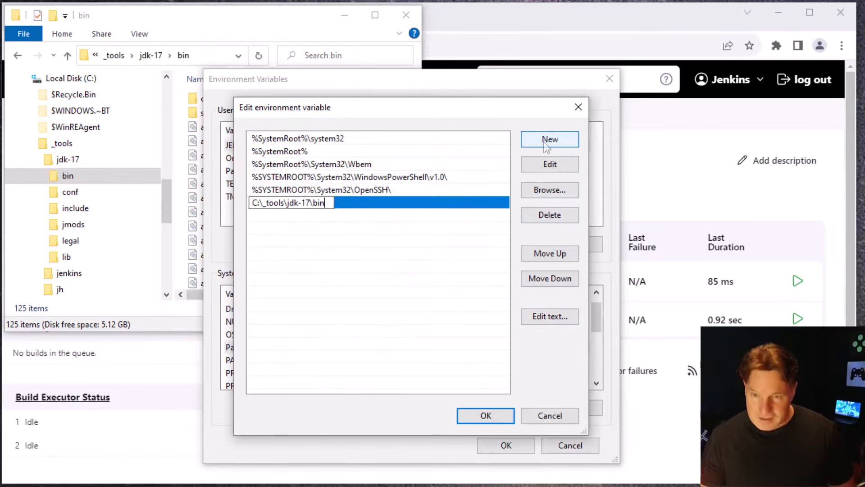
click(460, 358)
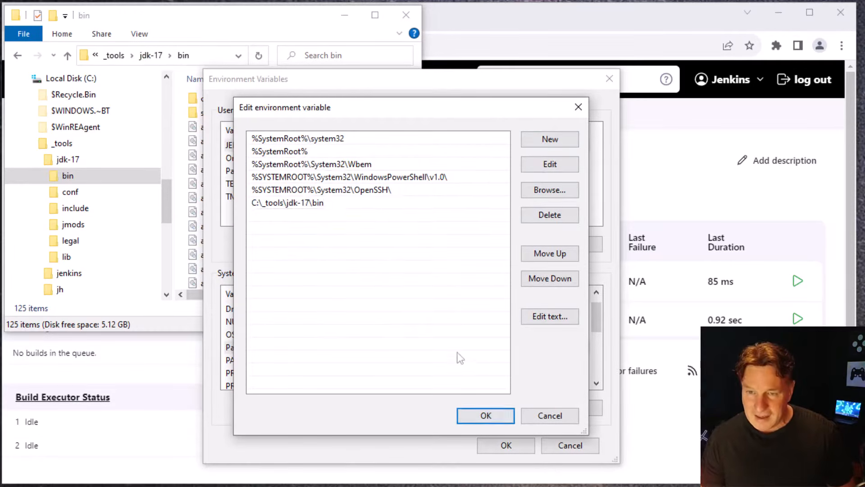
click(485, 415)
click(506, 445)
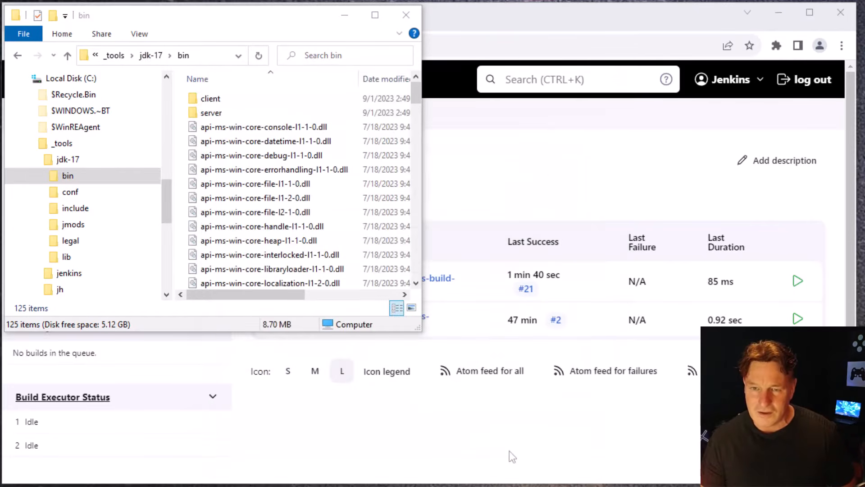
click(512, 452)
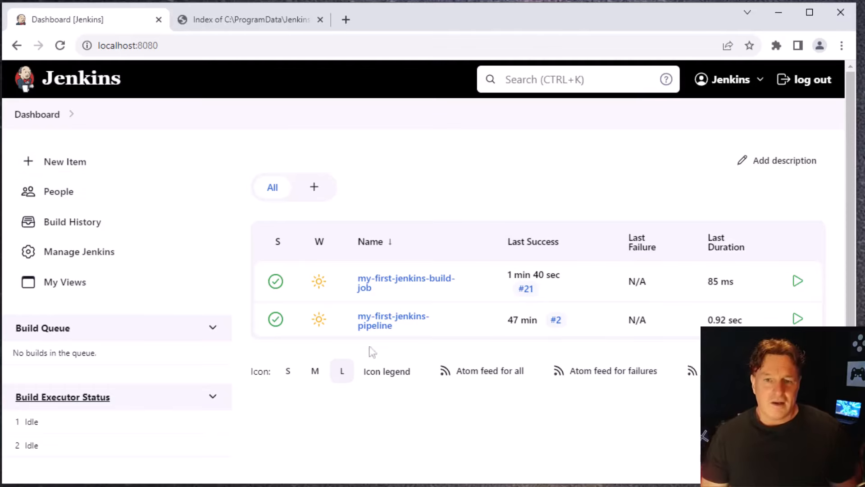
Create a new Freestyle project named paramaterized-version-build-job
click(110, 168)
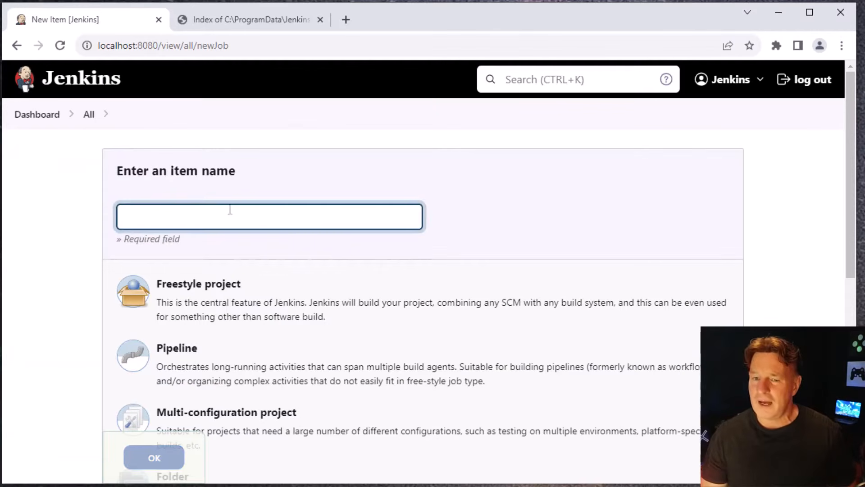
click(276, 211)
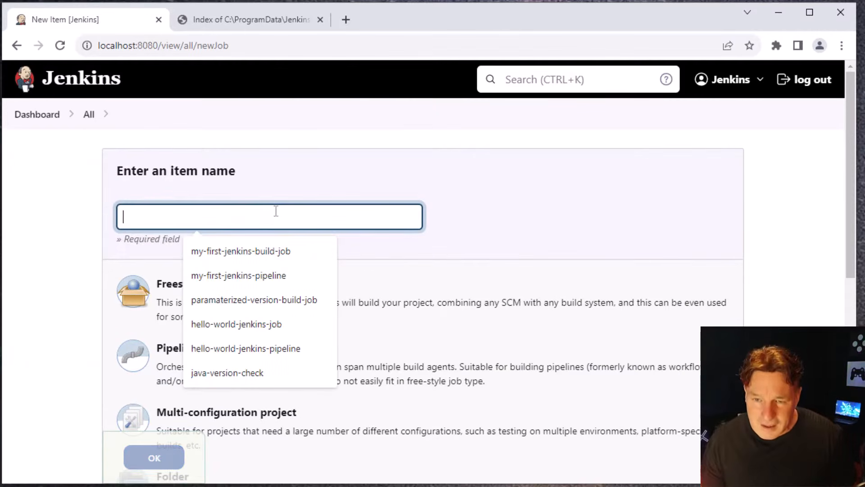
click(290, 299)
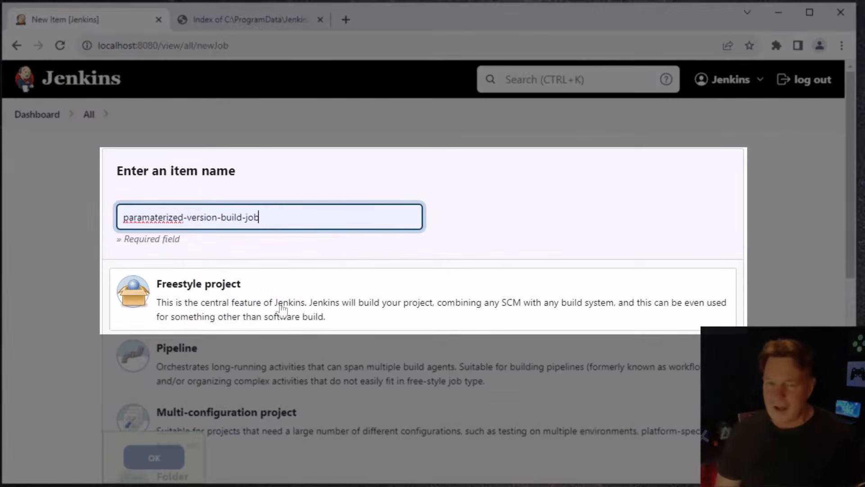
click(282, 310)
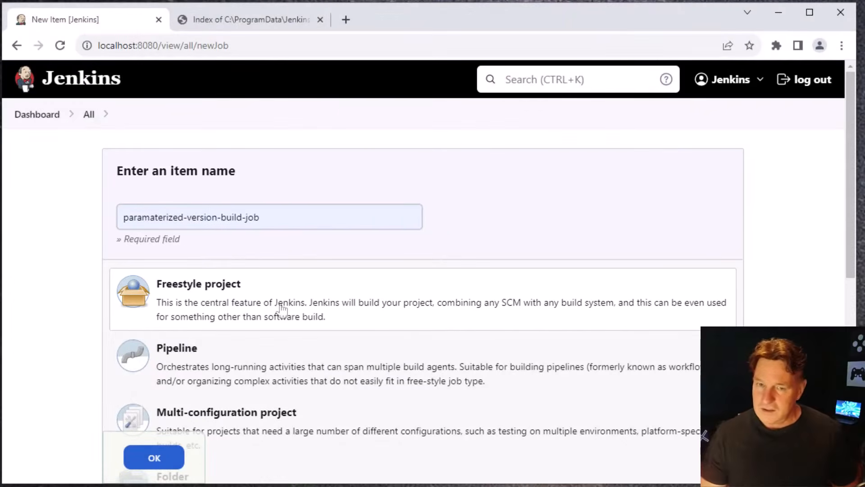
click(153, 458)
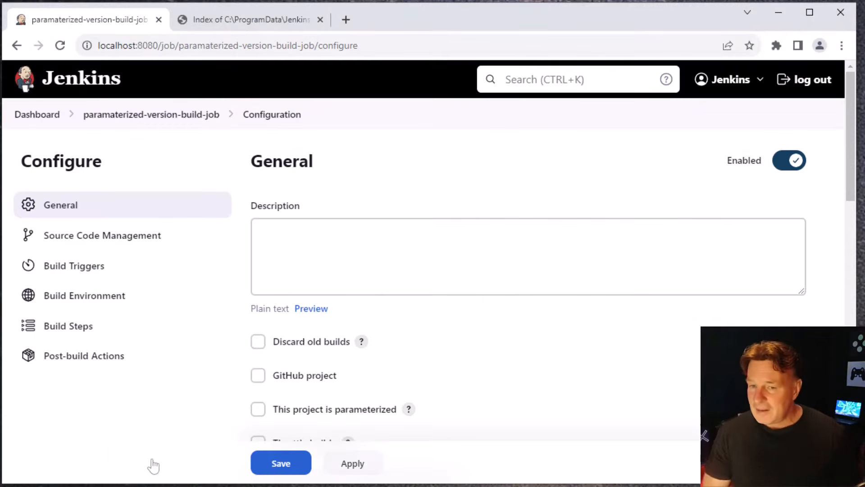
Make the project parameterized and add a Choice Parameter named shouldWePrintItOut
drag(849, 160, 836, 249)
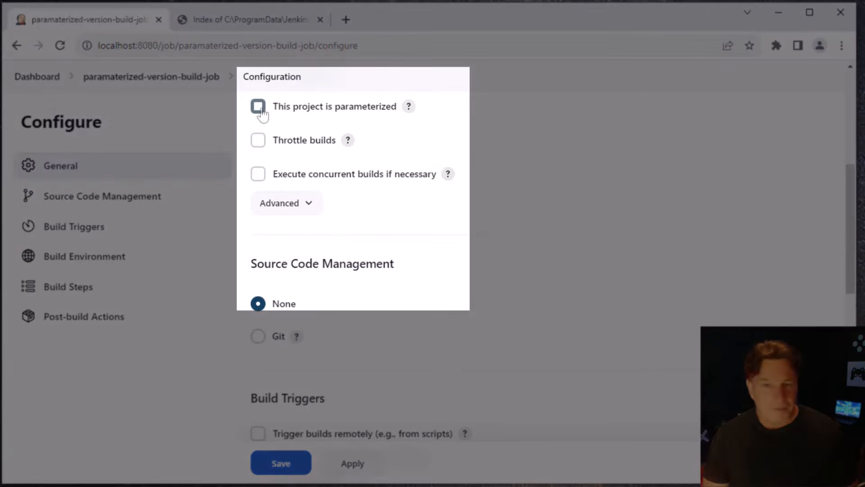
click(258, 110)
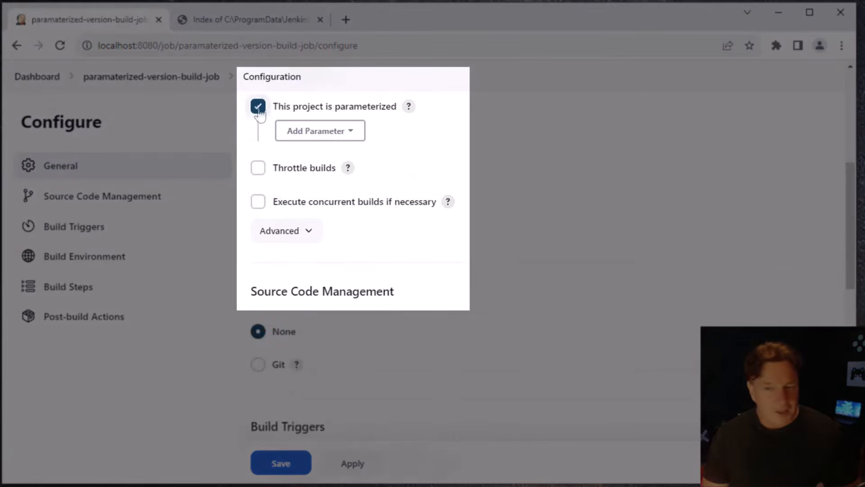
click(361, 131)
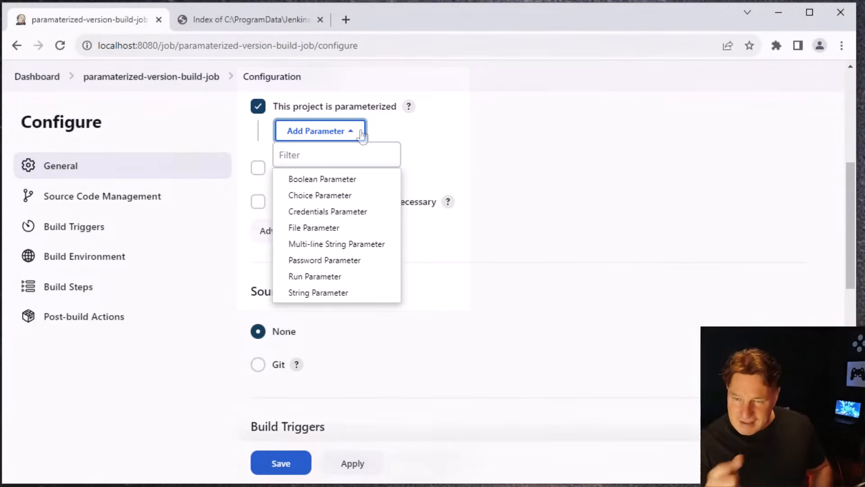
click(380, 195)
click(379, 190)
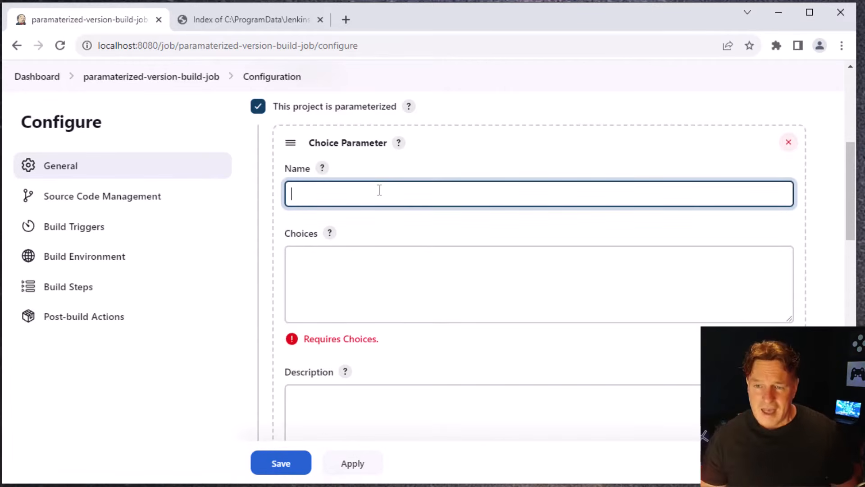
text(shouldWePrintIto)
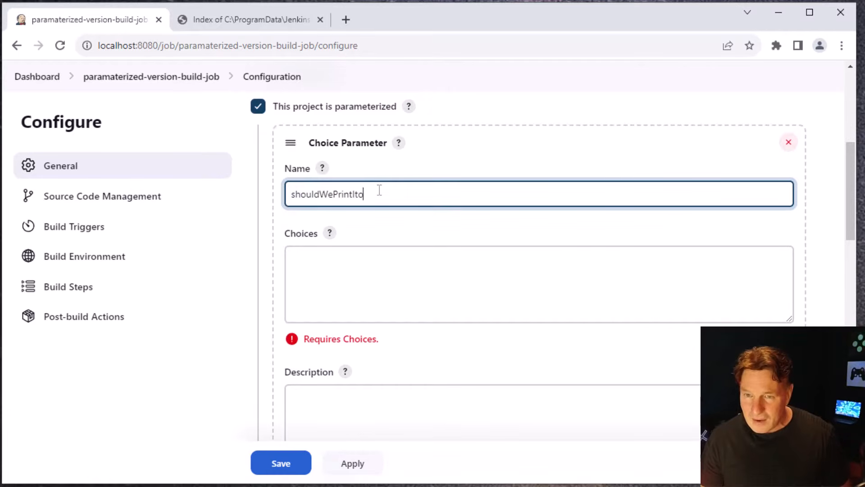
text(Out)
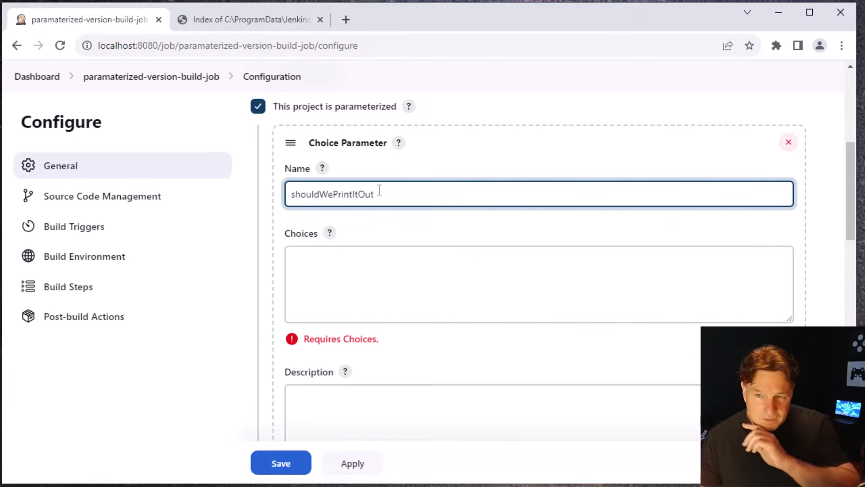
Give the shouldWePrintItOut parameter the choices Yes and No on separate lines
click(378, 269)
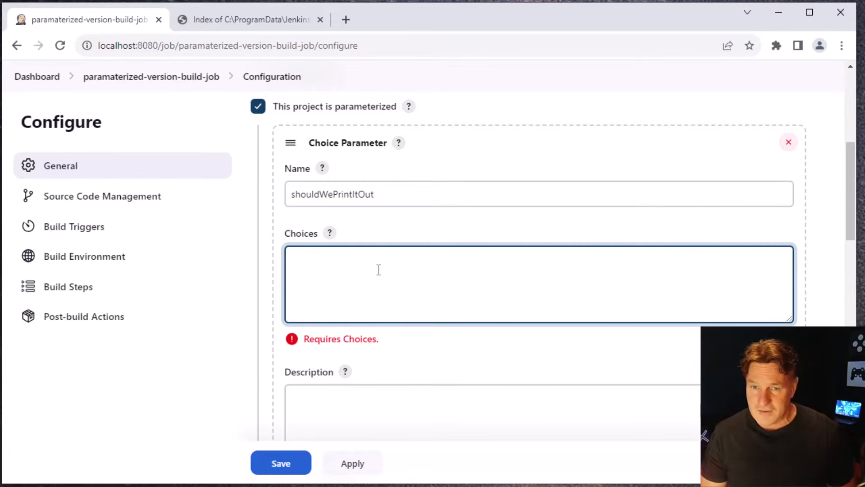
text(Yes )
text(No)
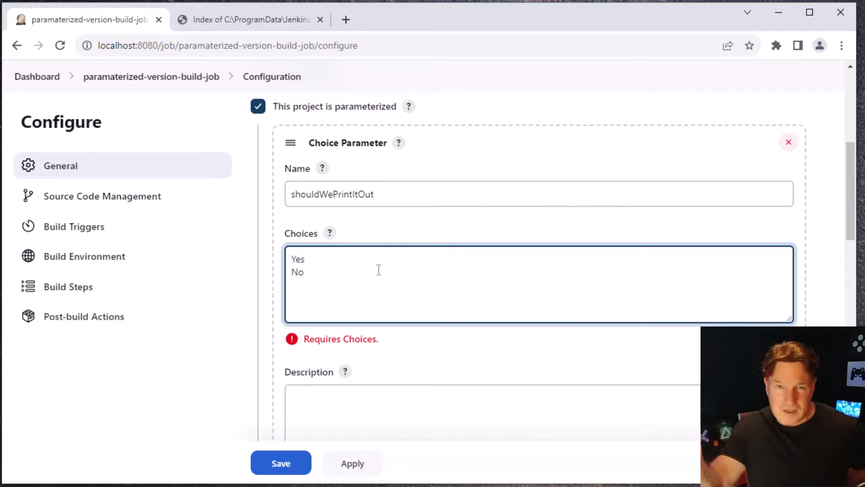
key(Tab)
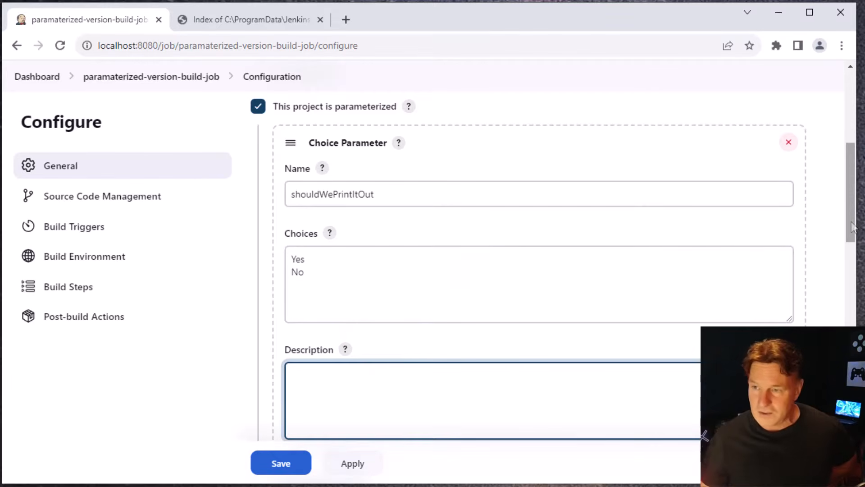
Add an Execute Windows batch command build step and start its command with if "%
drag(852, 227, 852, 464)
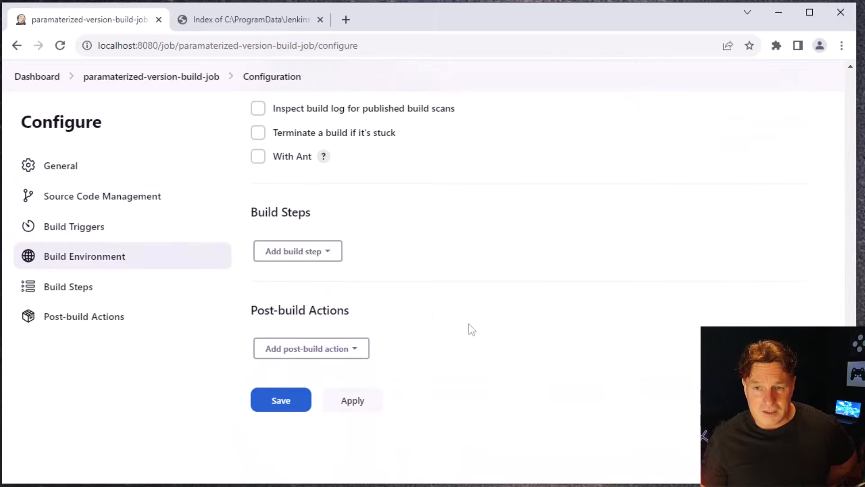
click(325, 255)
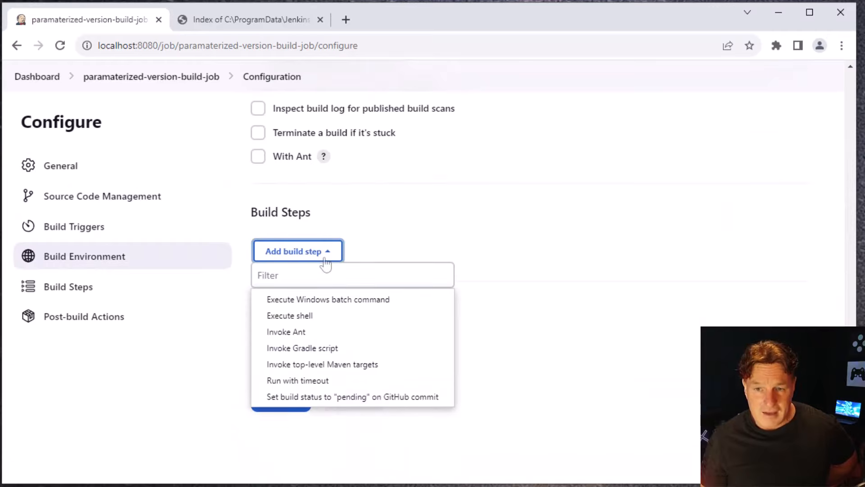
click(329, 300)
click(342, 336)
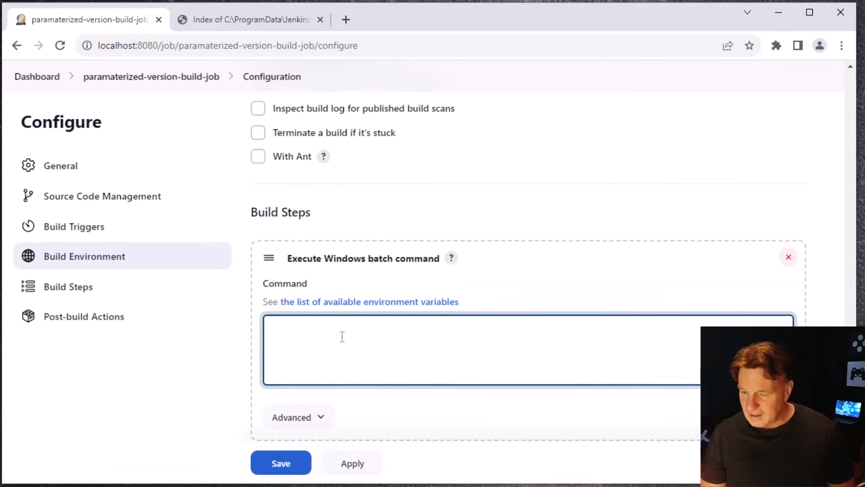
text(if "%C:\_tools\jdk-17\bin)
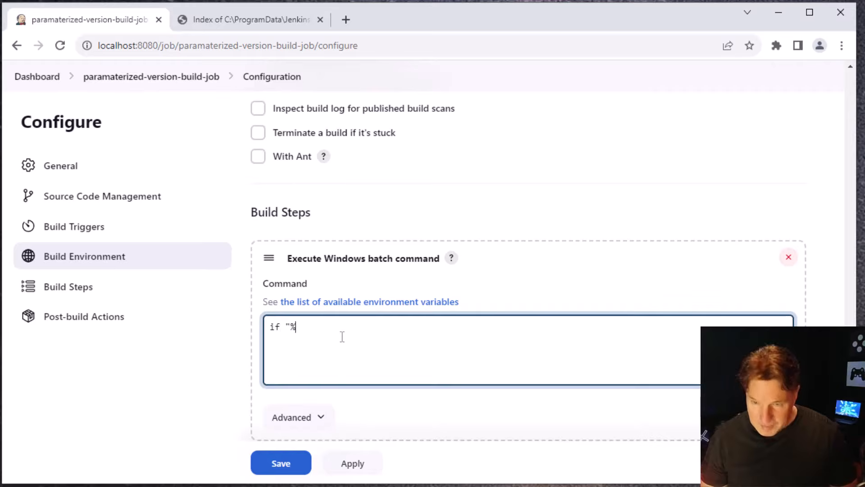
key(BackSpace)
key(BackSpace)
key(BackSpace)
key(BackSpace)
key(BackSpace)
key(BackSpace)
key(BackSpace)
key(BackSpace)
key(BackSpace)
key(BackSpace)
key(BackSpace)
key(BackSpace)
key(BackSpace)
key(BackSpace)
key(BackSpace)
key(BackSpace)
key(BackSpace)
key(BackSpace)
key(BackSpace)
key(BackSpace)
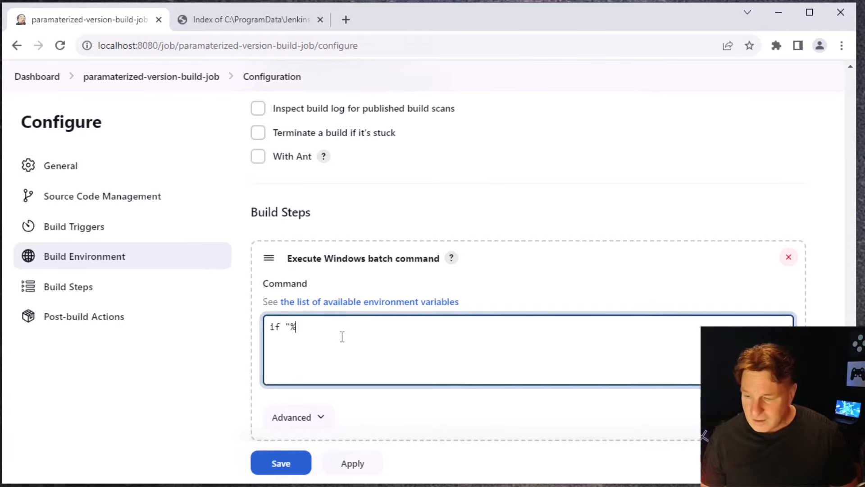
text(sh)
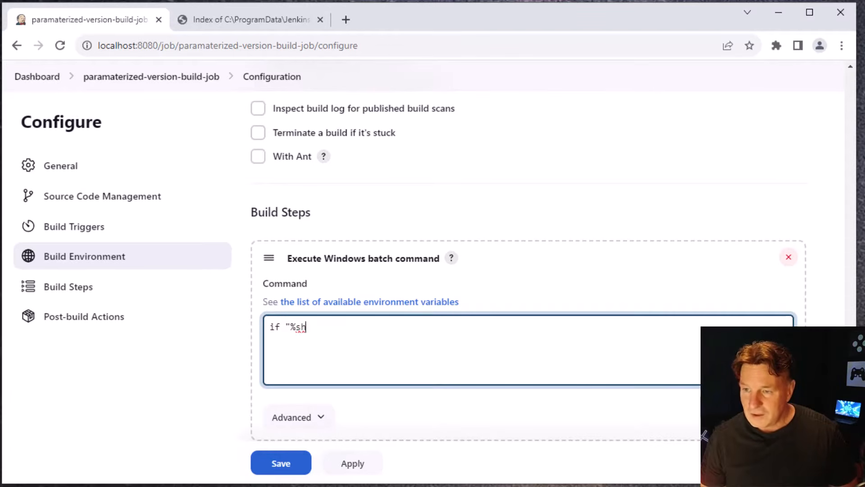
Copy the shouldWePrintItOut parameter name into the batch command so that it reads if "%shouldWePrintItOut%
scroll(581, 376, up, 2)
scroll(834, 280, up, 15)
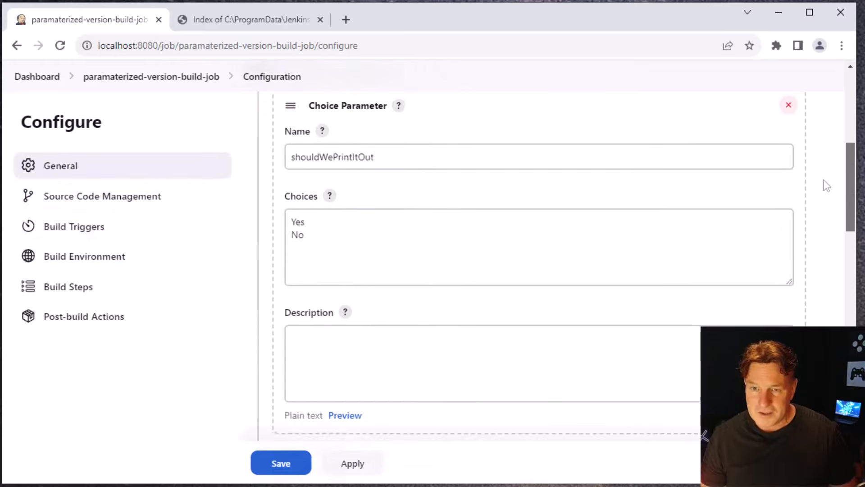
click(342, 195)
click(388, 196)
double_click(344, 198)
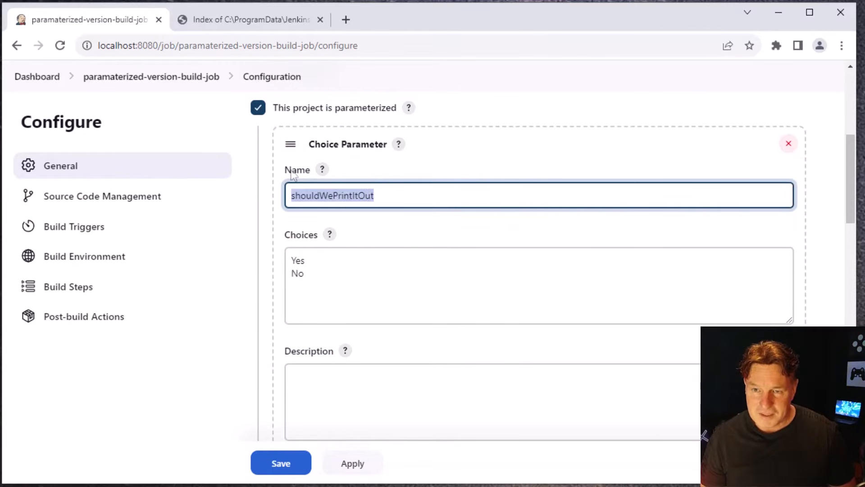
right_click(350, 195)
click(396, 246)
drag(850, 200, 846, 433)
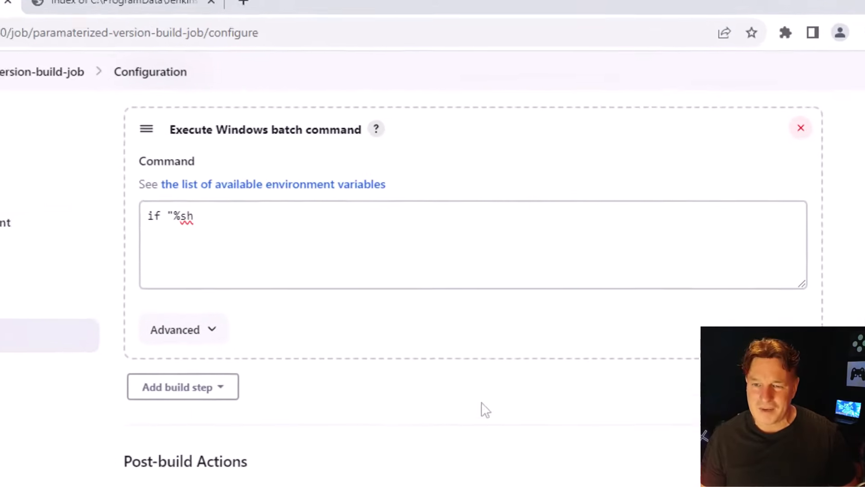
click(217, 215)
key(BackSpace)
key(BackSpace)
key(ctrl+v)
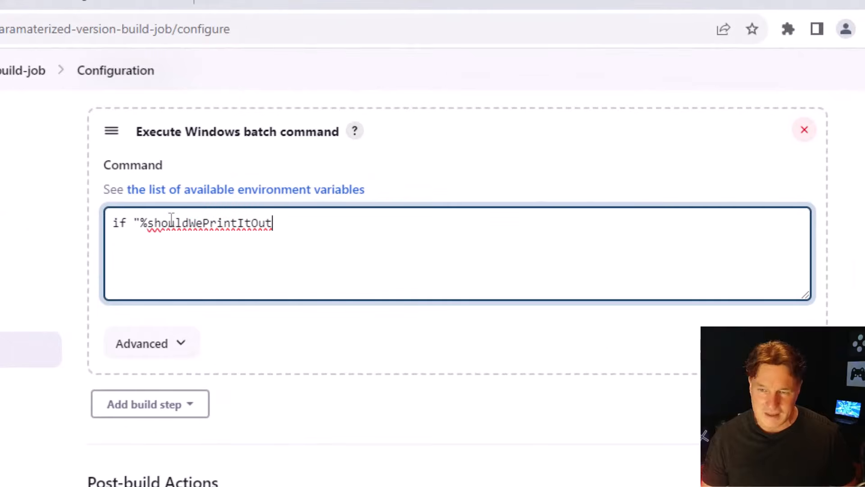
text(%)
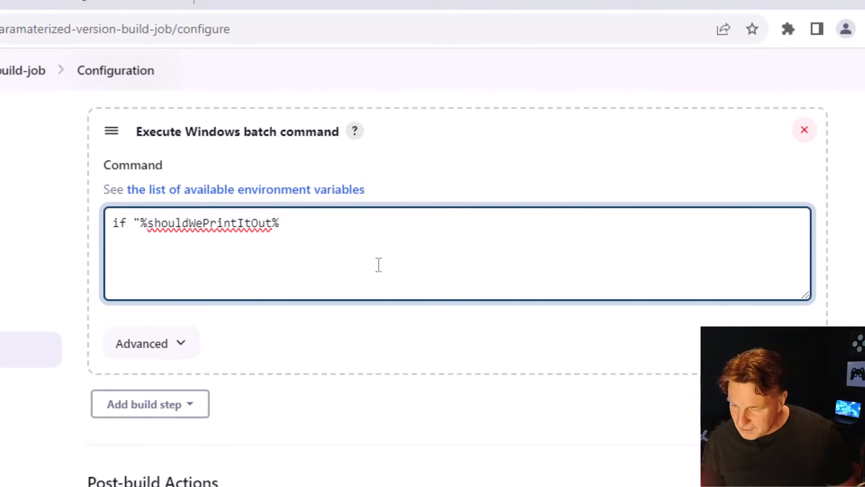
text(" == "Yes)
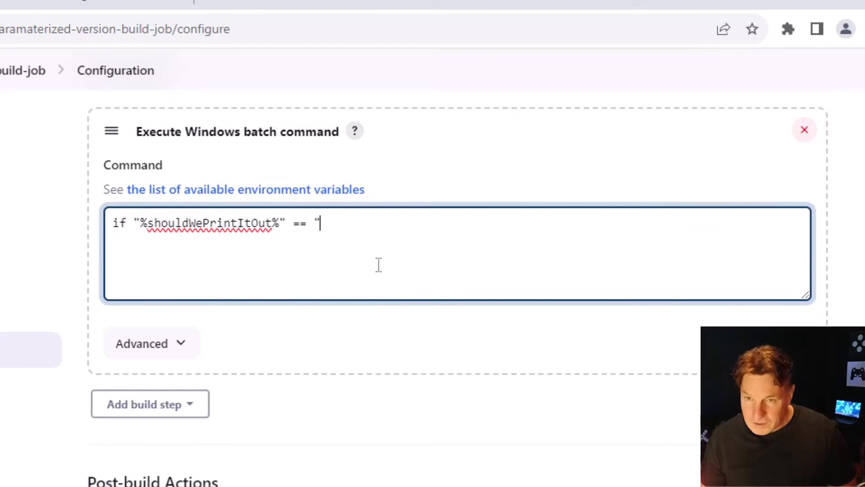
text(" ()
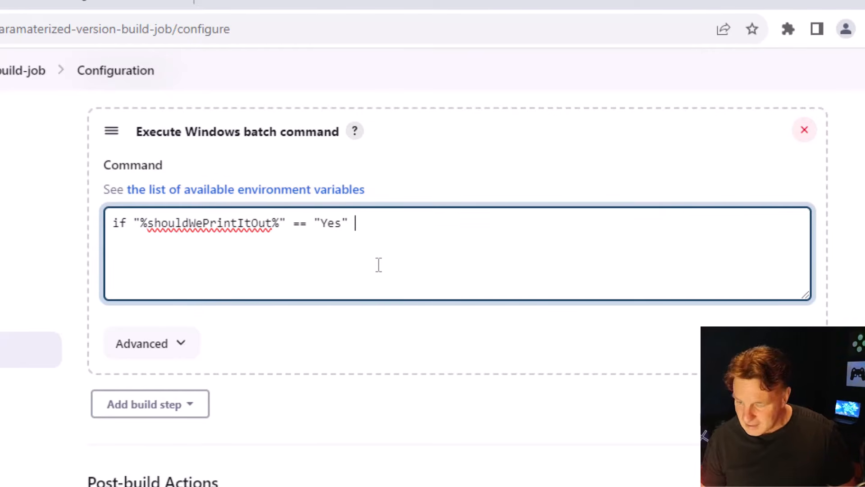
Complete the first batch condition so that java -version runs when shouldWePrintItOut equals "Yes"
key(Return)
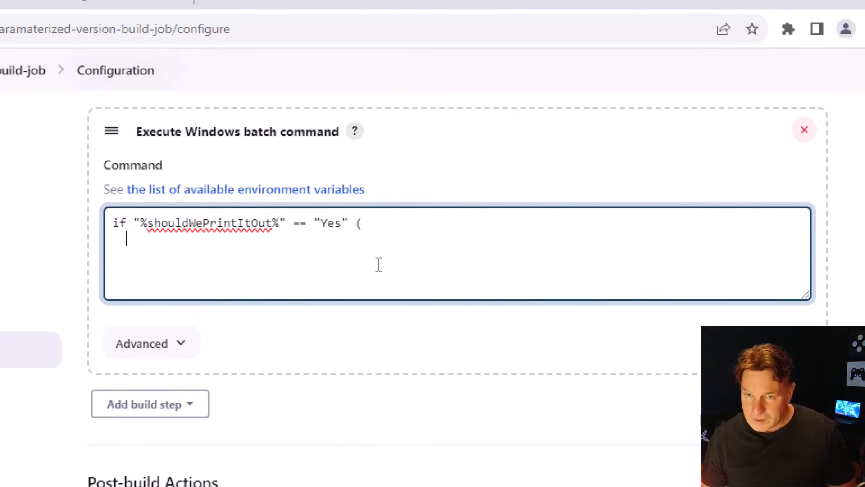
text(java -version)
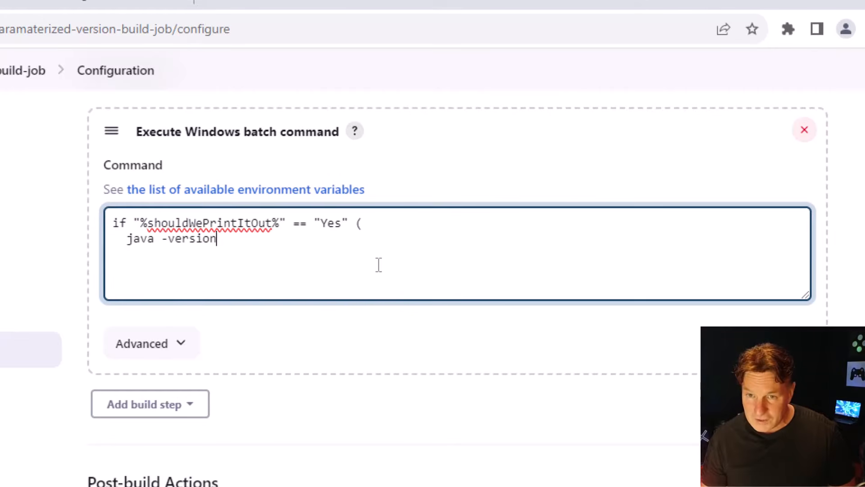
key(Return)
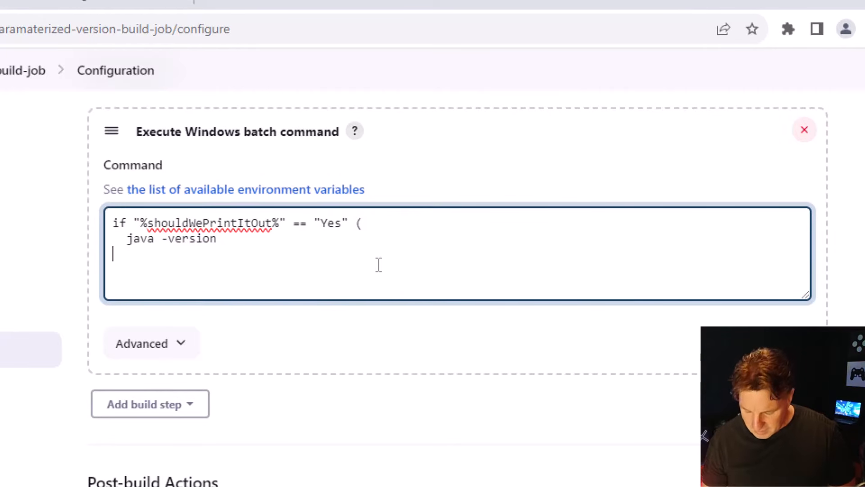
Add a second condition that echoes "Okay, I'll be quiet!" when shouldWePrintItOut equals "No", and save the job configuration
text(f "%)
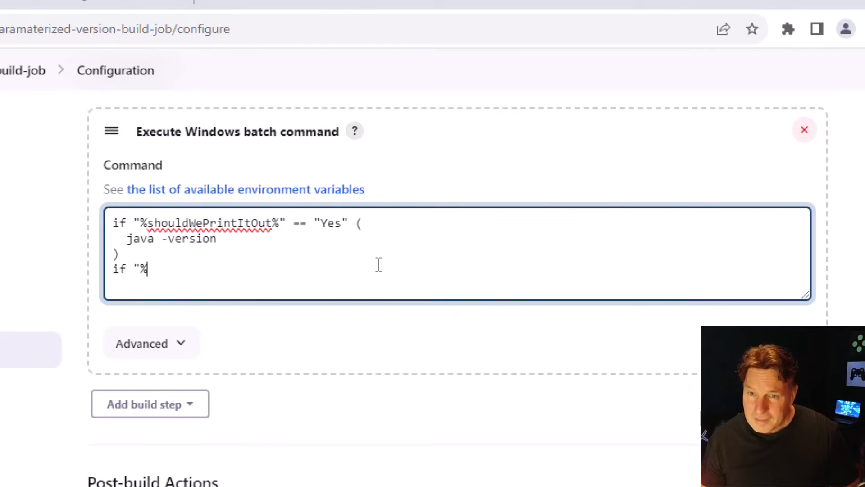
key(ctrl+v)
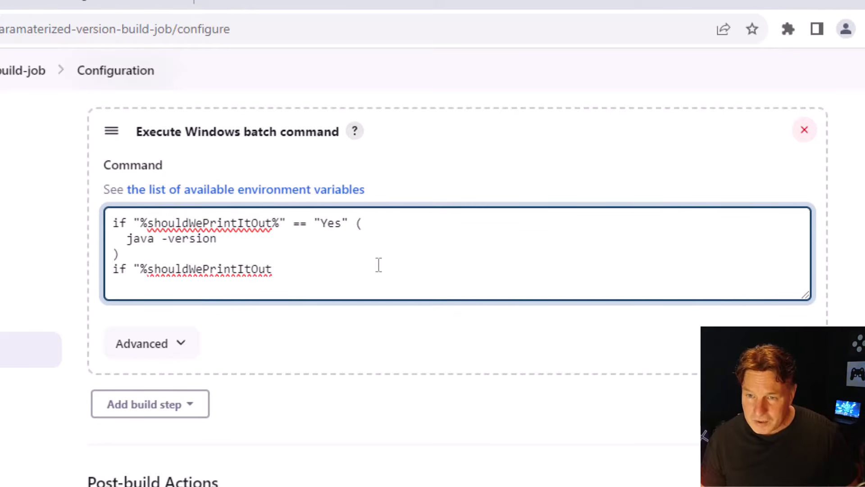
text(%" == "No" ()
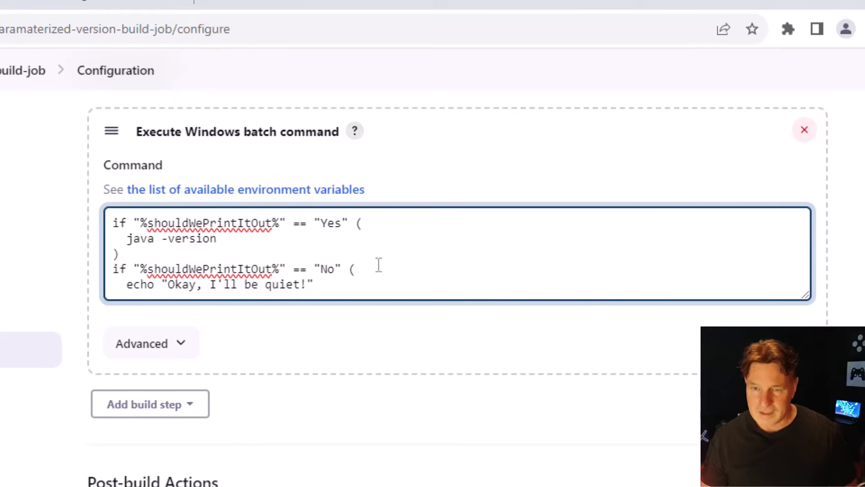
key(Return)
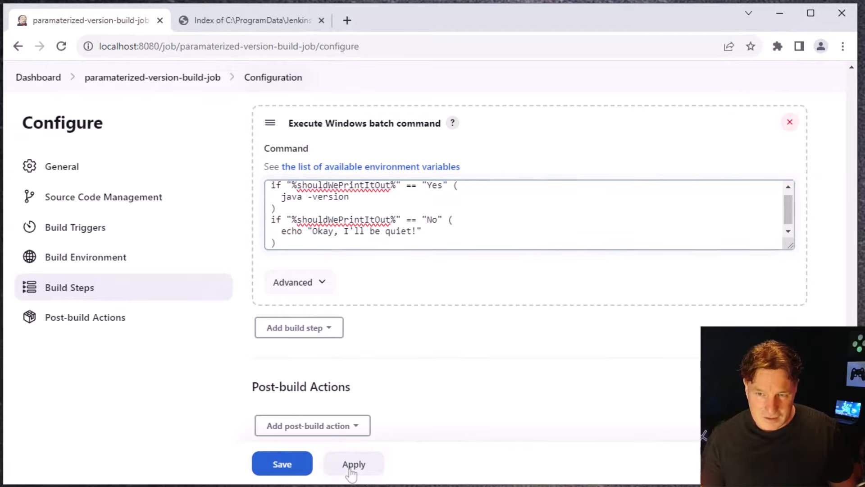
click(351, 469)
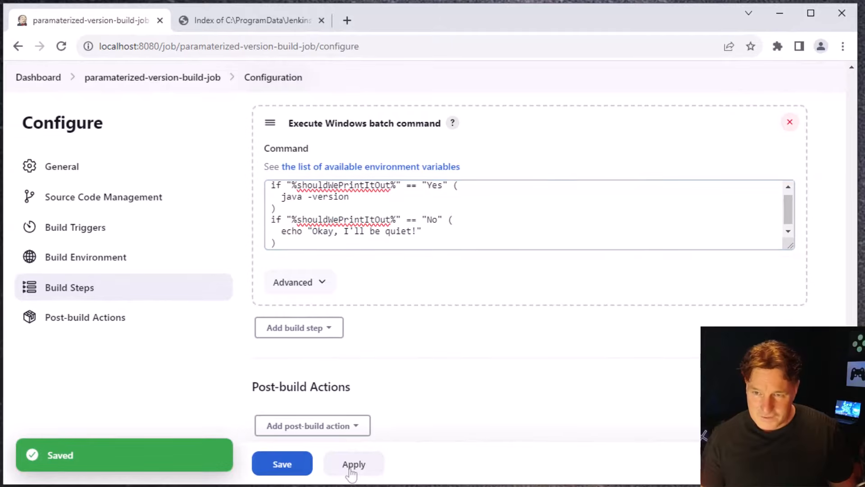
click(281, 465)
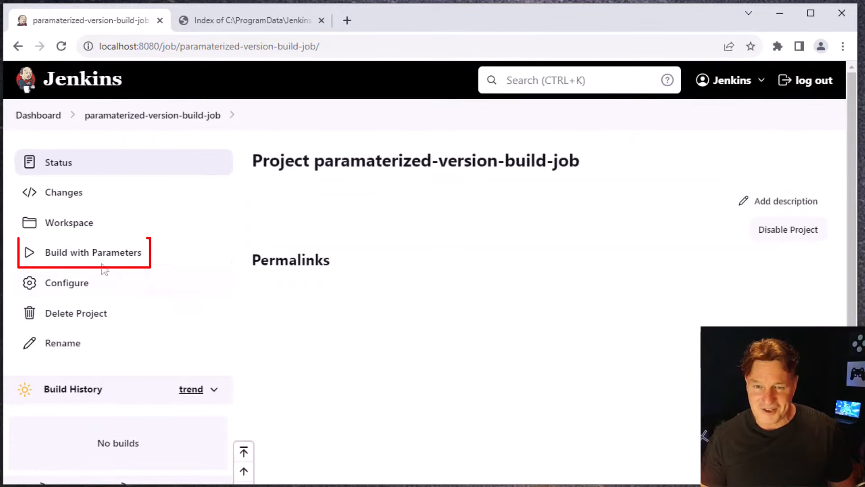
Build the parameterized job with shouldWePrintItOut set to Yes and open the console output of build #1
click(125, 255)
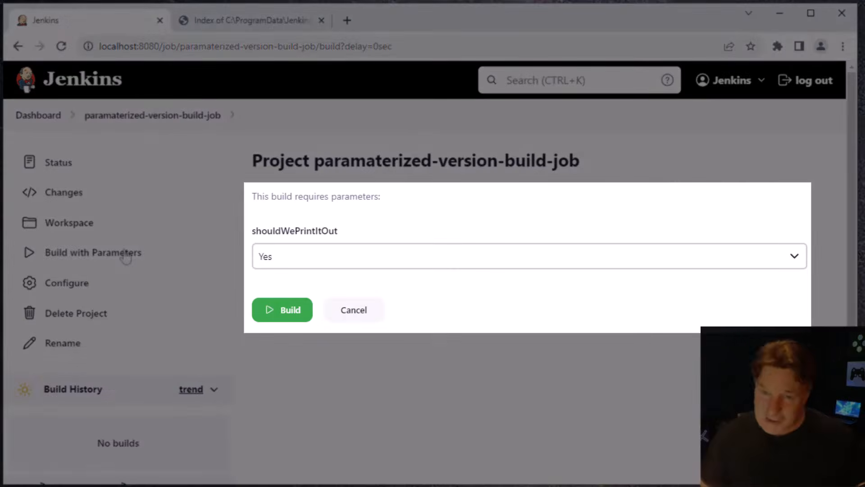
click(792, 255)
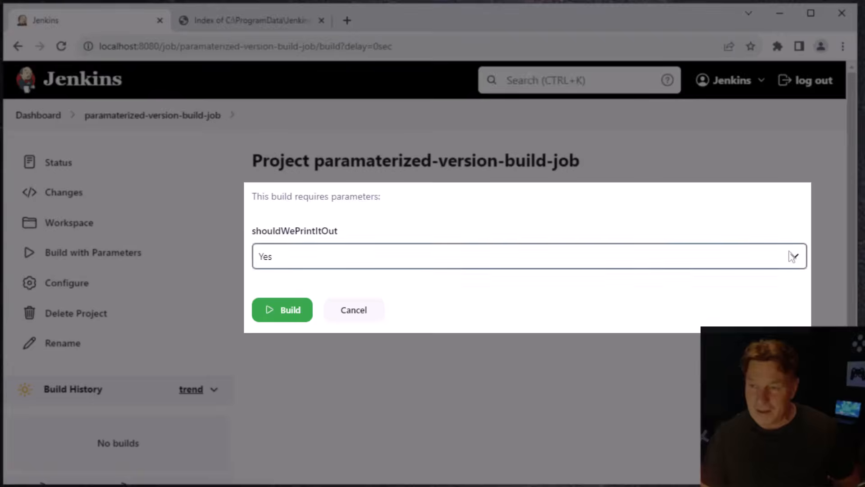
click(776, 278)
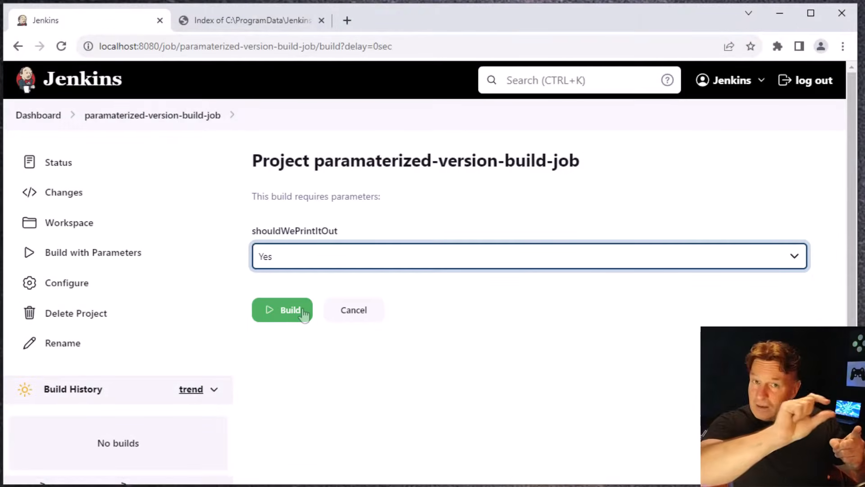
click(304, 314)
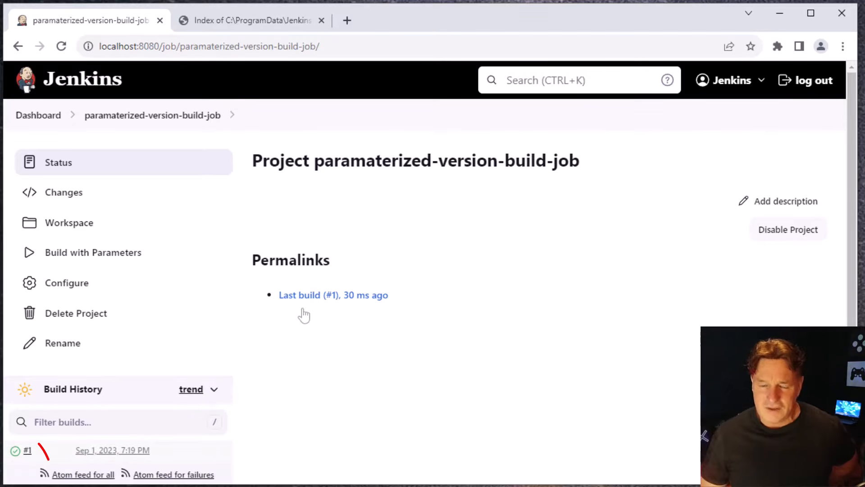
click(28, 450)
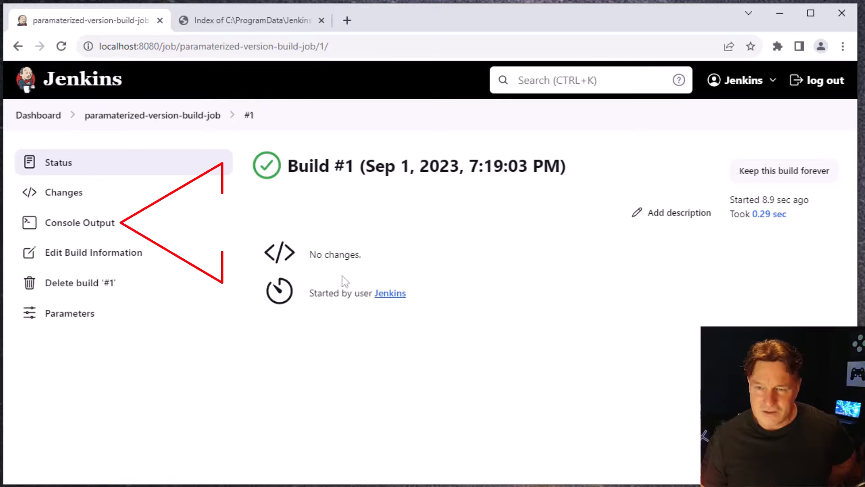
click(109, 228)
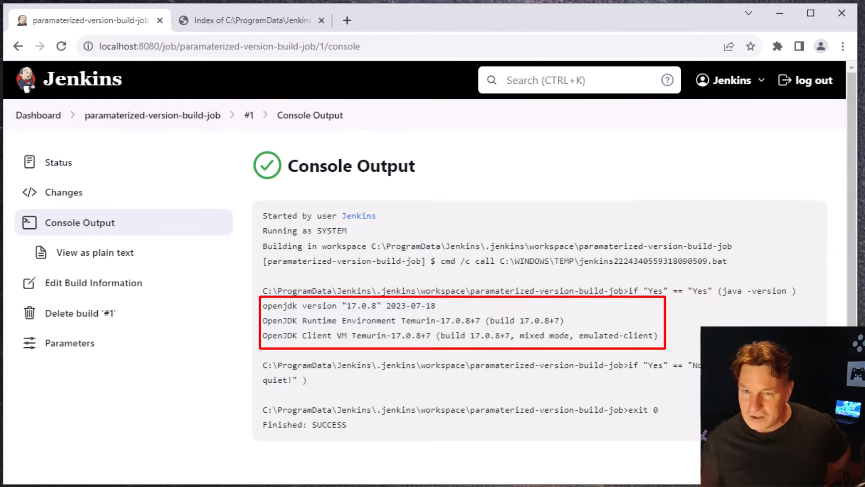
Return to paramaterized-version-build-job and build it with shouldWePrintItOut set to No
click(132, 118)
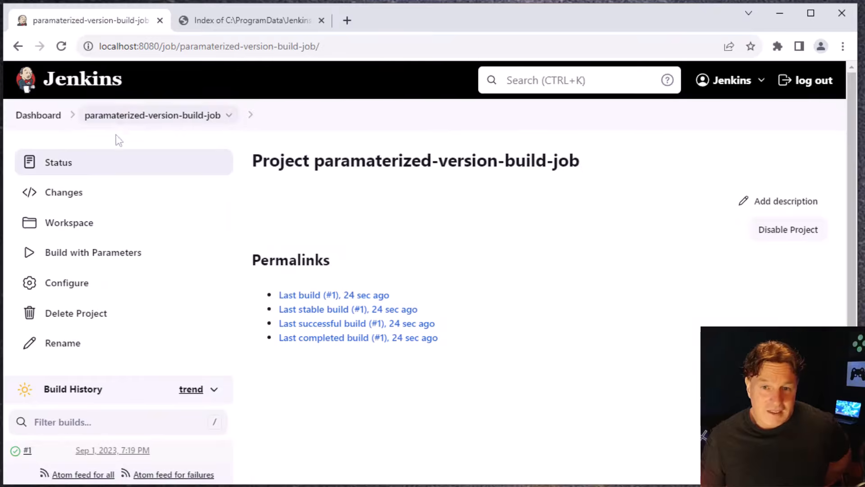
click(77, 252)
click(463, 264)
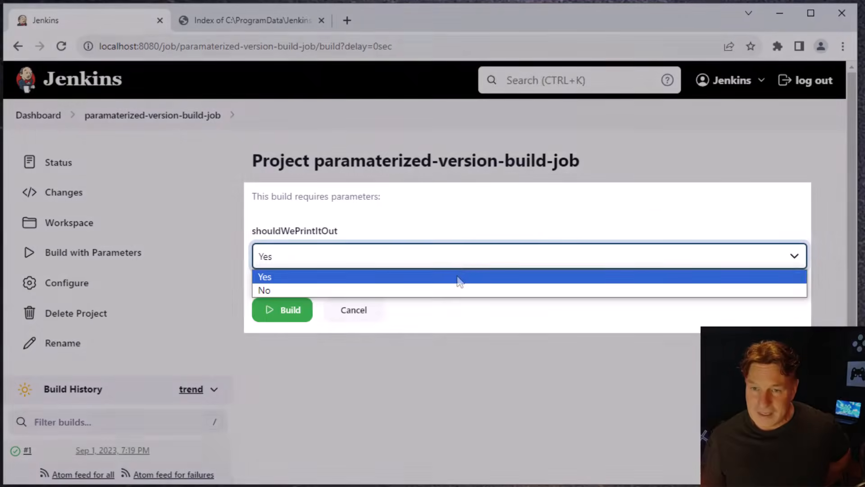
click(454, 291)
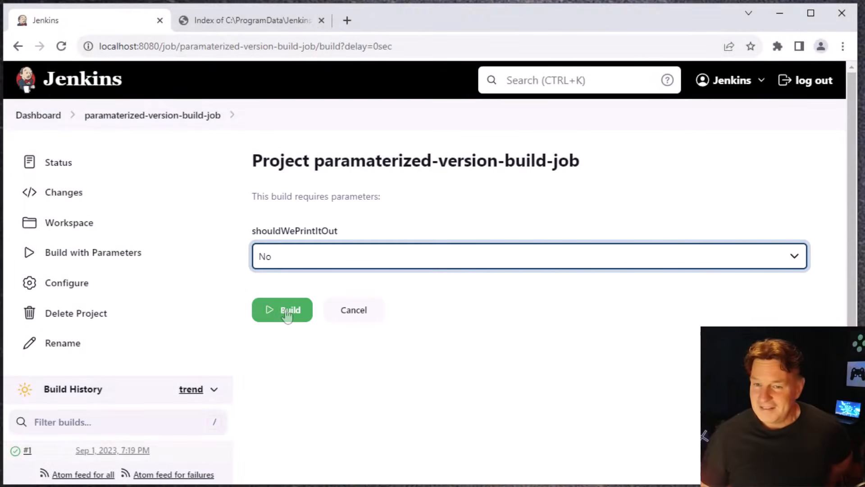
click(287, 315)
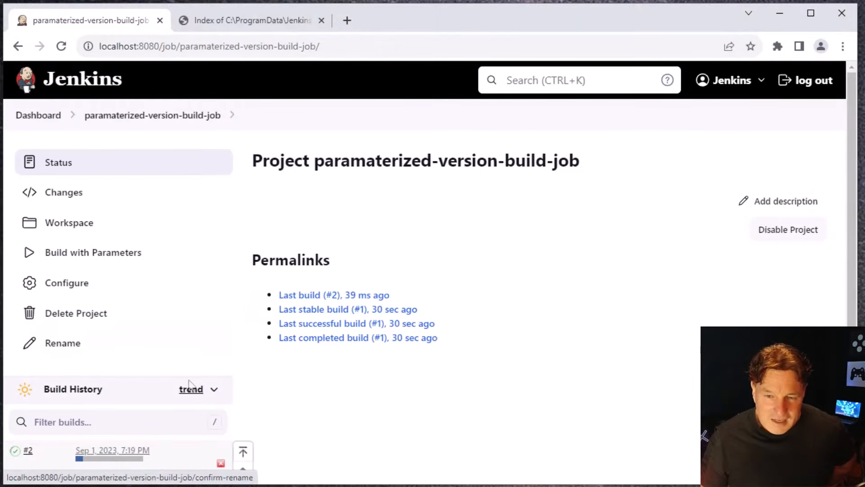
Open the console output of build #2 and examine the line printed by the "No" condition
click(29, 451)
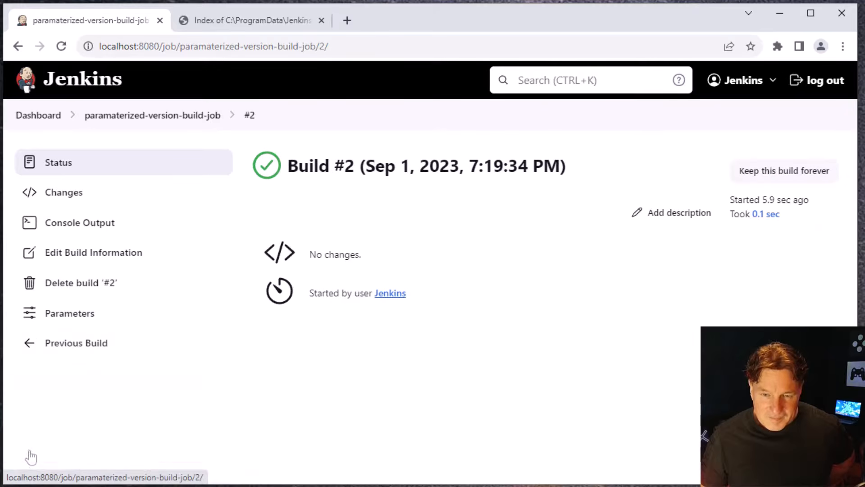
click(60, 233)
drag(372, 351, 68, 343)
click(443, 354)
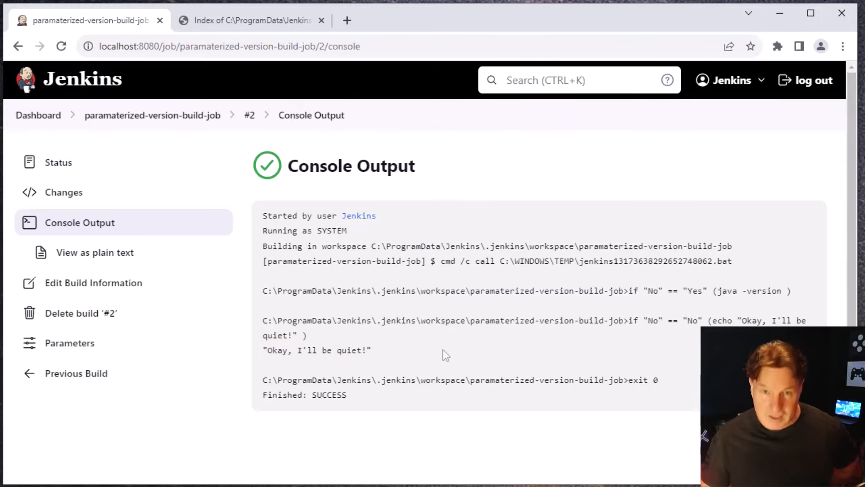
Mark my-first-jenkins-pipeline as parameterized in its configuration, and leave for the dashboard without saving
click(32, 115)
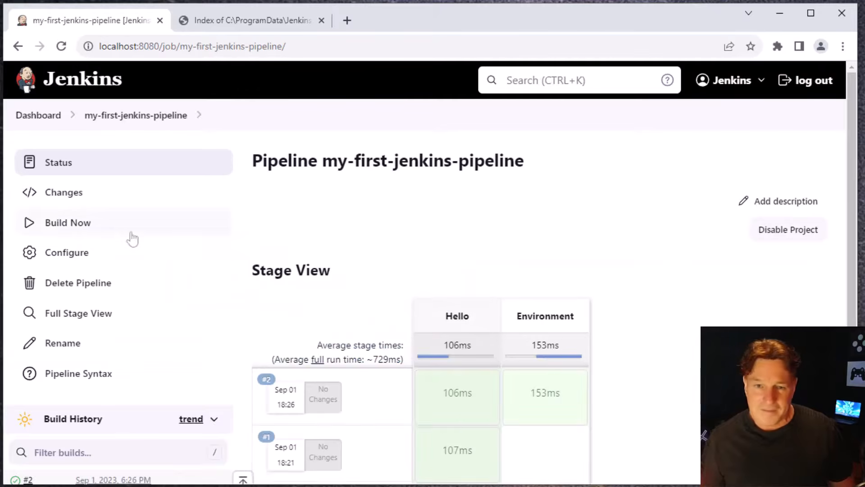
click(72, 253)
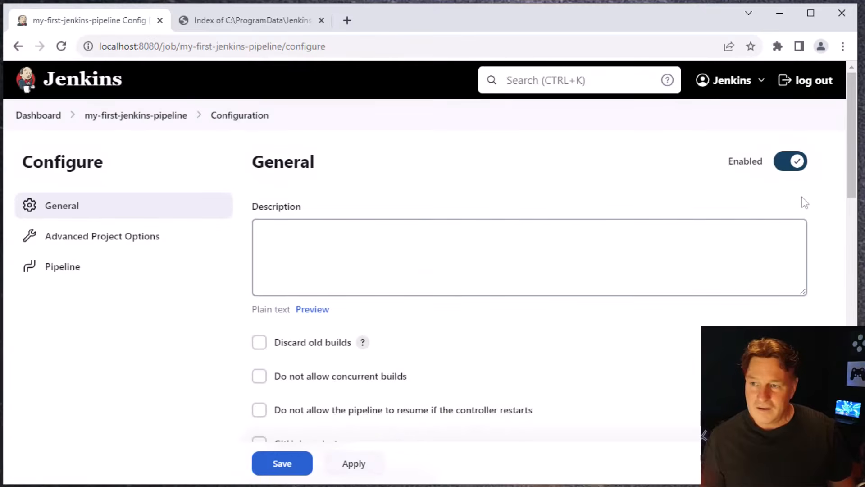
drag(851, 169, 857, 245)
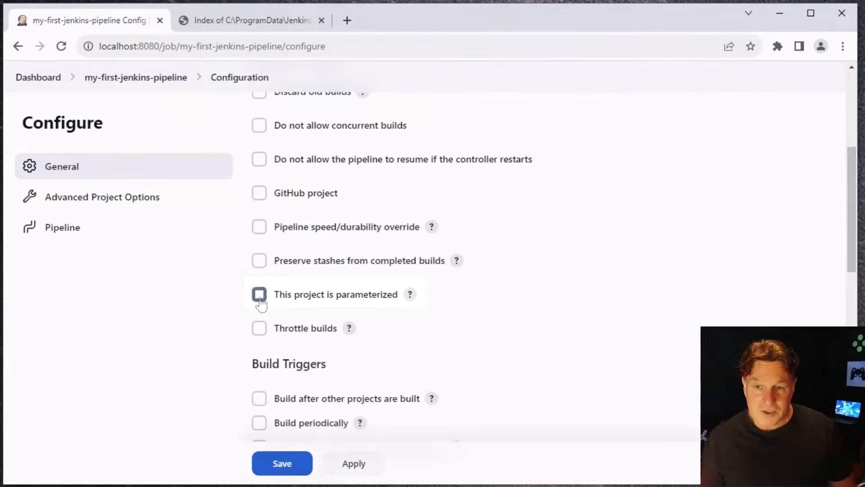
click(258, 299)
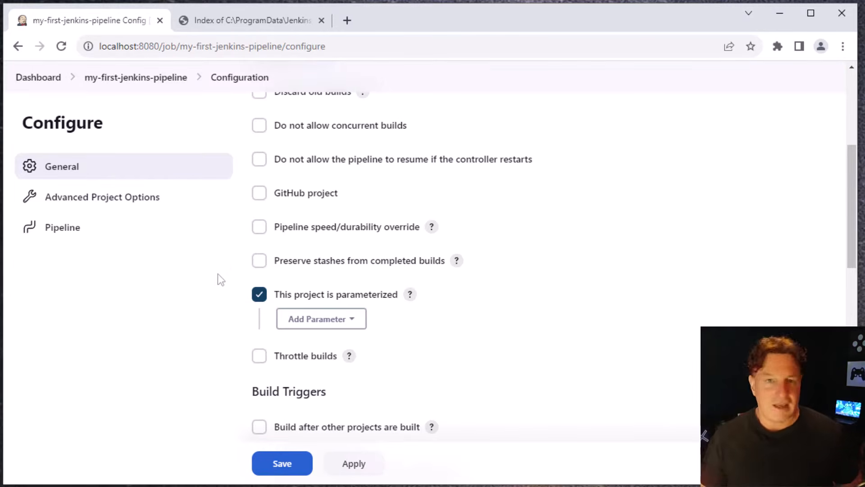
click(39, 78)
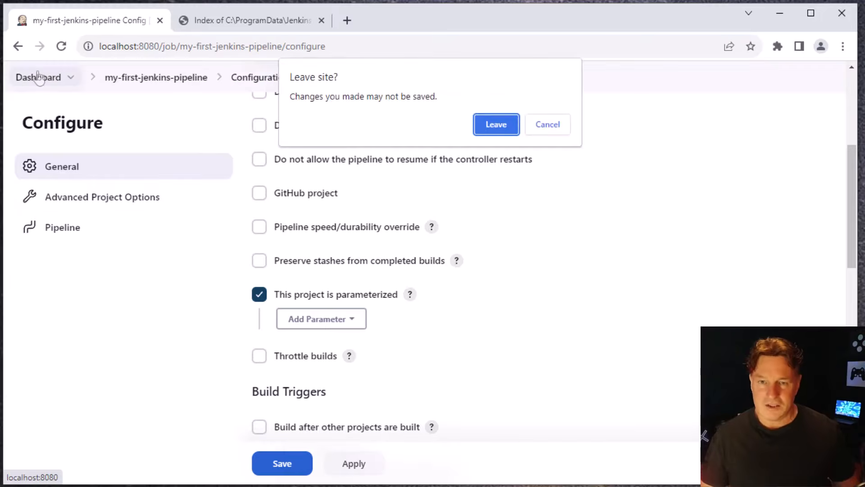
click(500, 125)
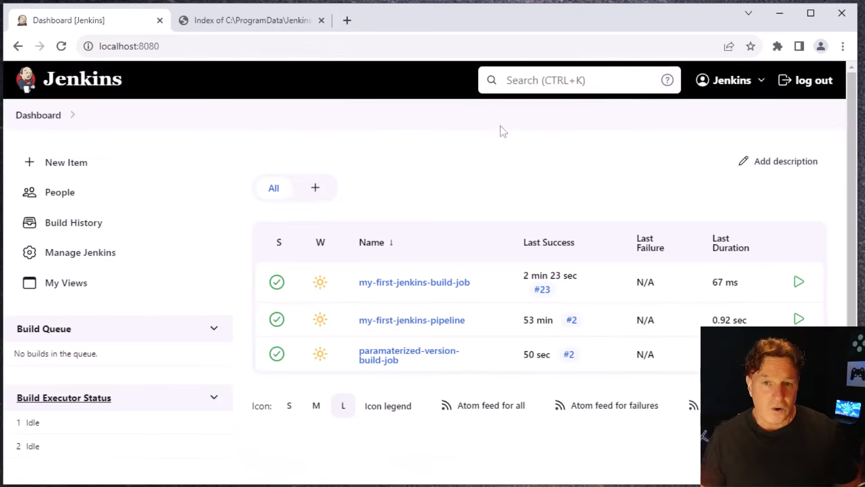
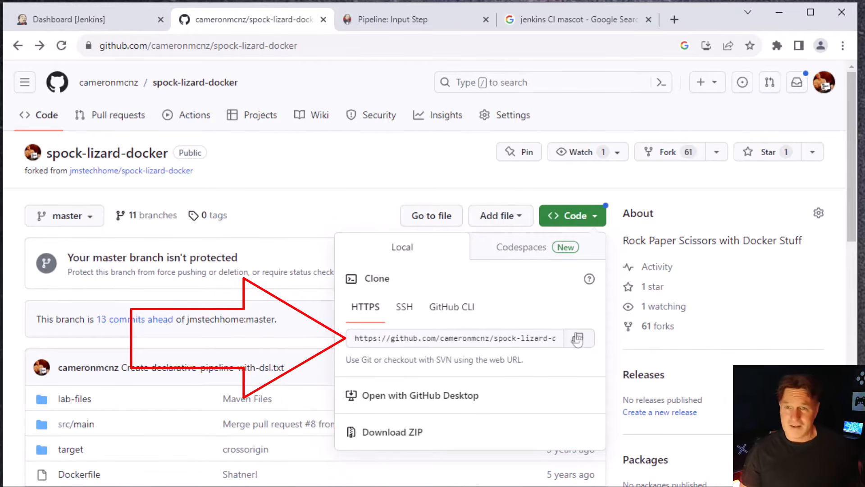
Switch to the Jenkins dashboard and create a Freestyle project named build-spock-lizard
click(81, 24)
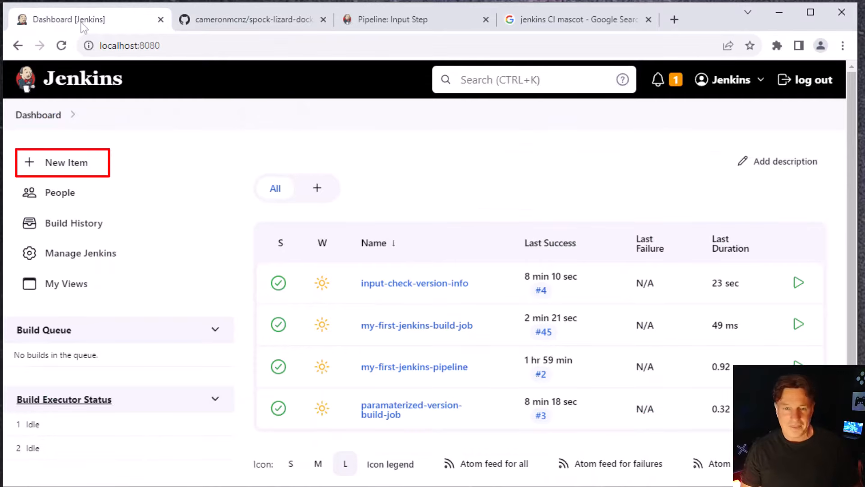
click(71, 165)
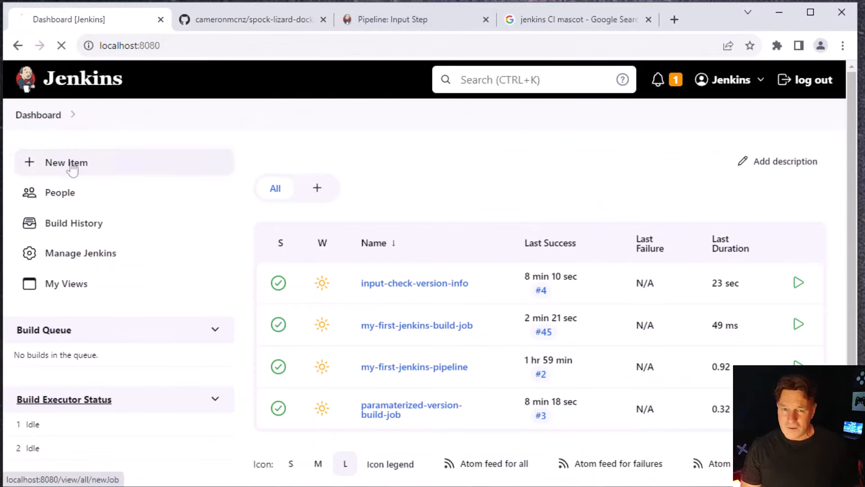
click(232, 222)
text(b)
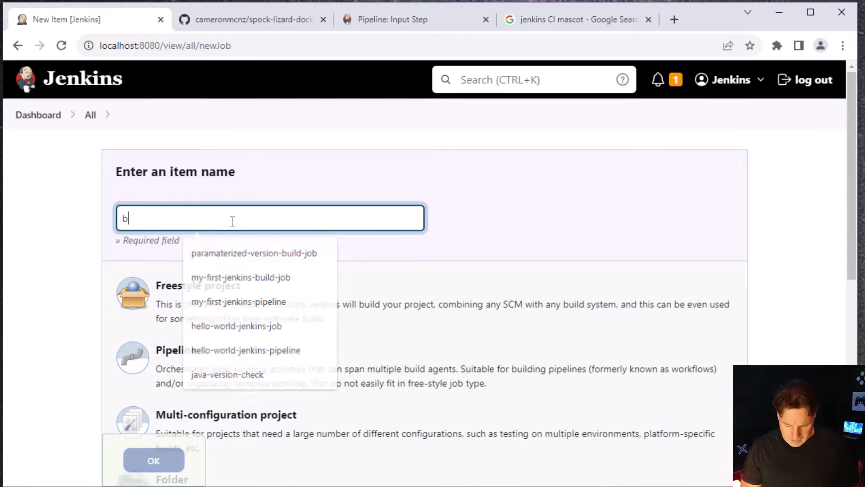
text(uild)
key(BackSpace)
text(ld-spock-l)
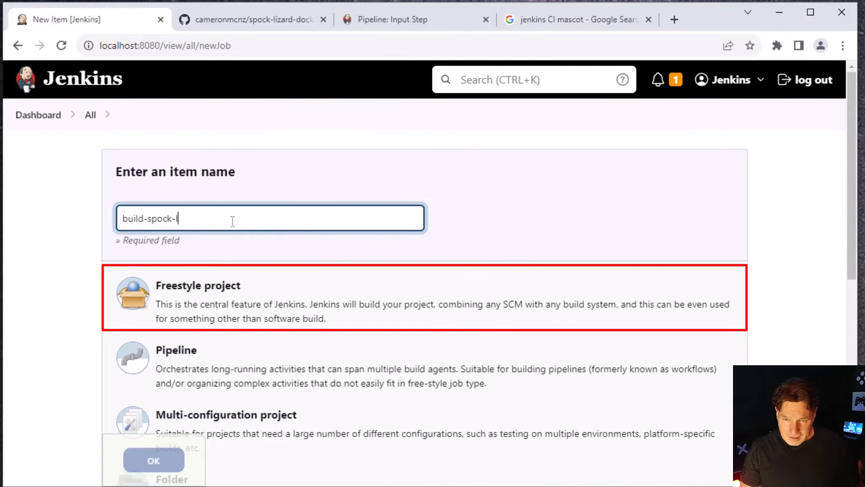
text(izard)
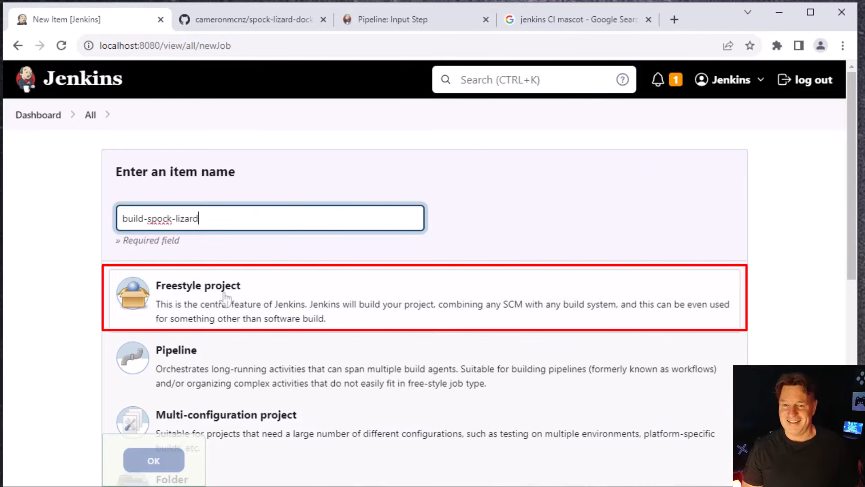
click(224, 297)
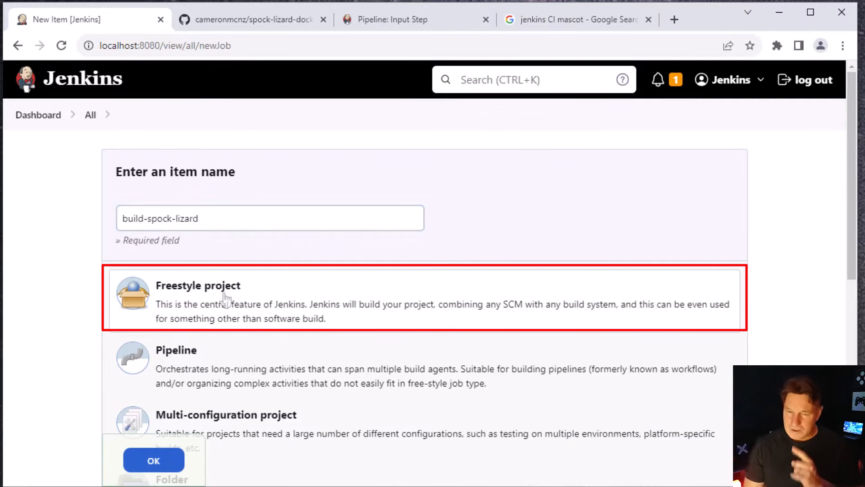
click(155, 459)
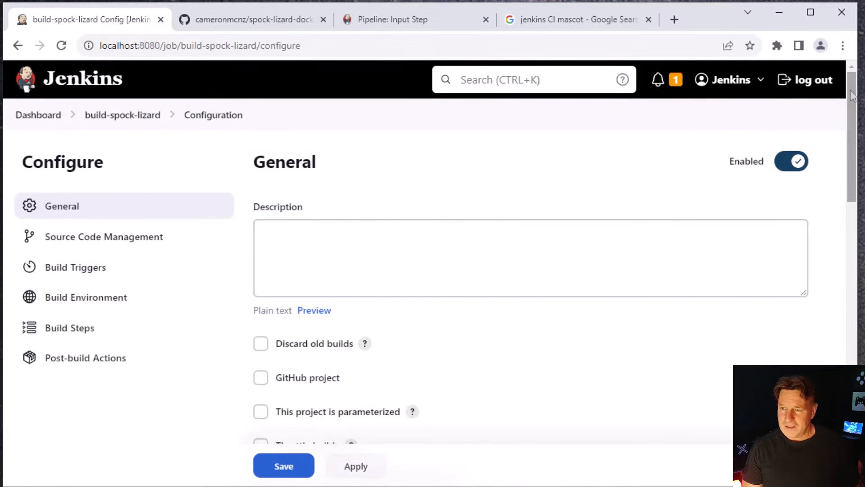
Set the job's source code management to Git, with the copied HTTPS clone URL of spock-lizard-docker as the repository URL
drag(851, 94, 849, 232)
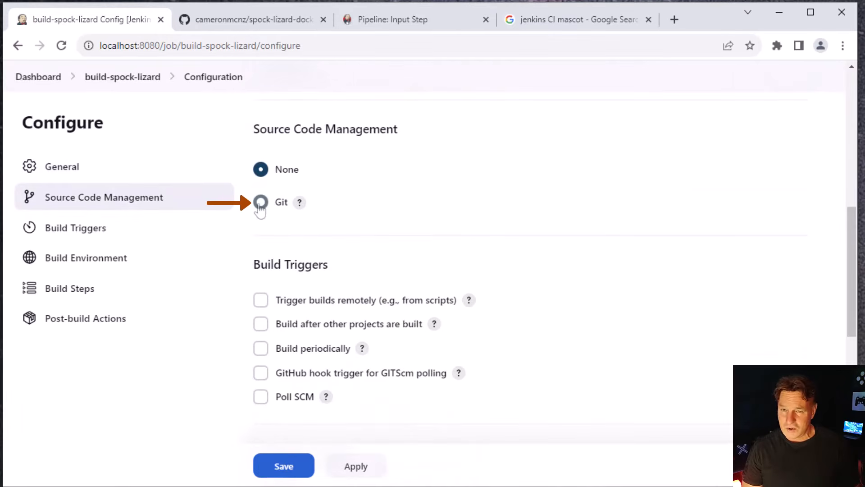
click(260, 205)
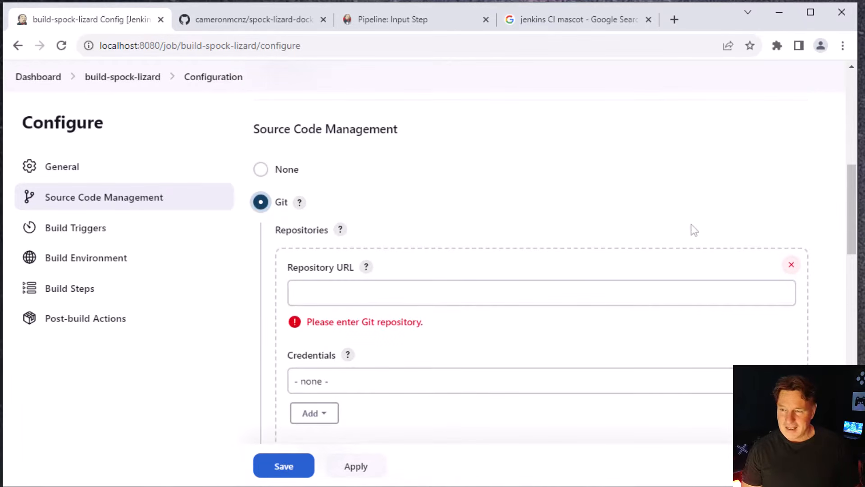
drag(848, 209, 853, 229)
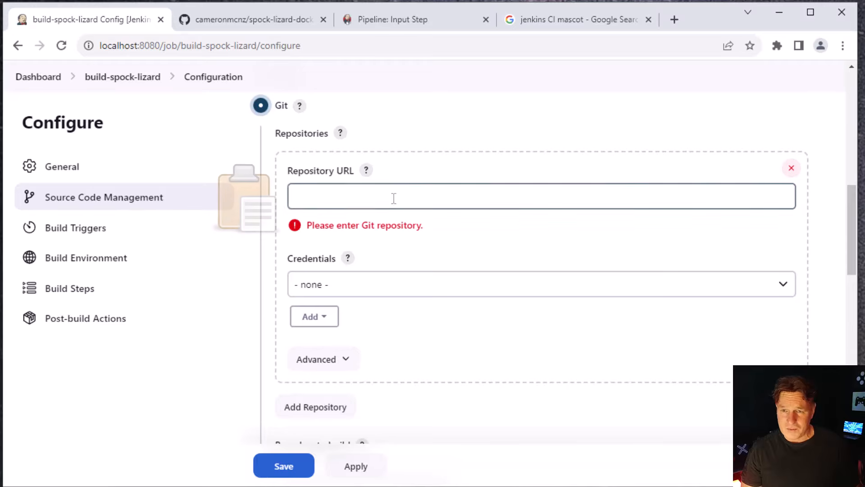
click(361, 203)
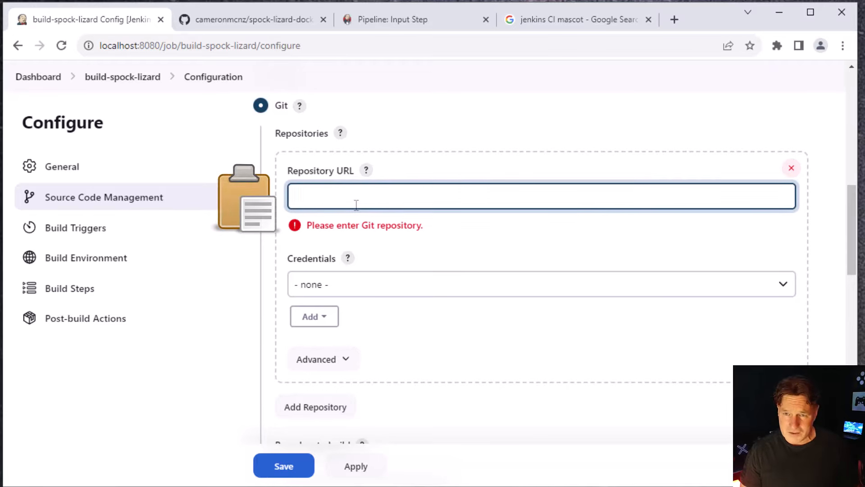
text(https://github.com/cameronmcnz/spock-lizard-docker.git)
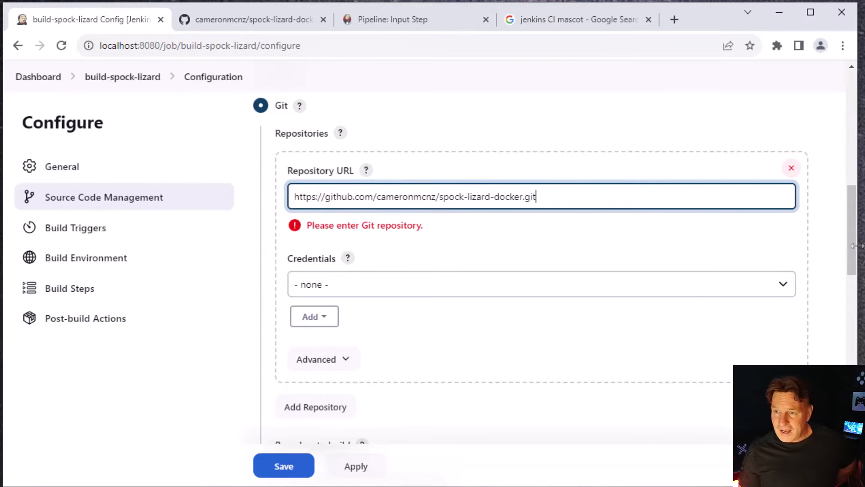
Check the branch list of spock-lizard-docker on GitHub and compare it with the job's branch specifier in Jenkins
drag(857, 245, 862, 320)
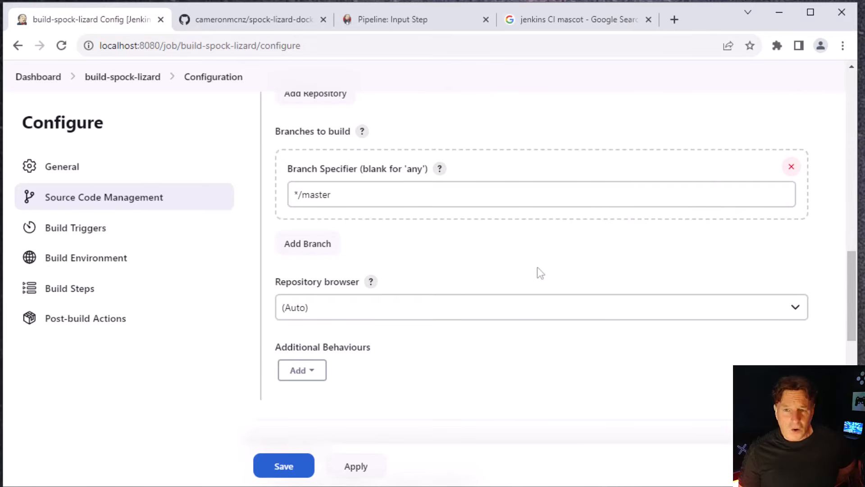
click(246, 20)
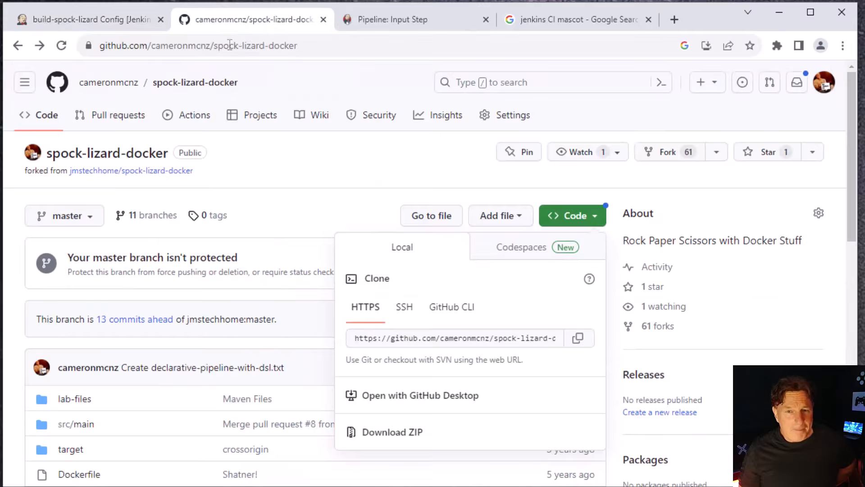
click(98, 214)
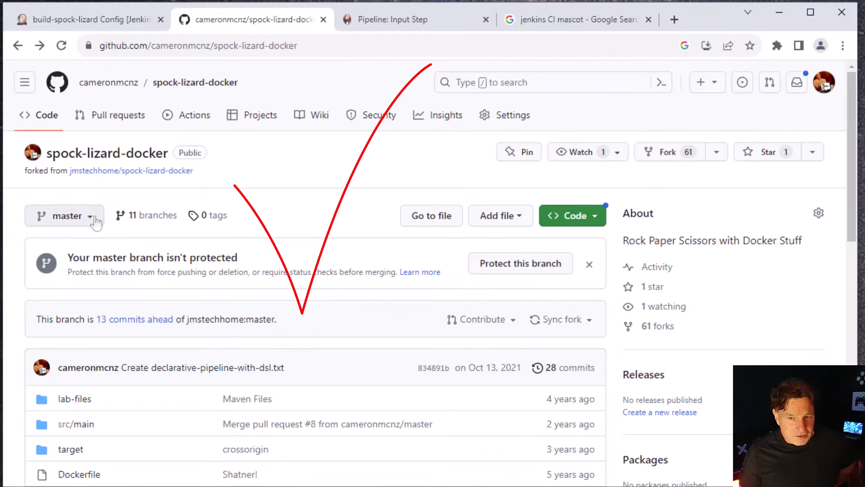
click(93, 217)
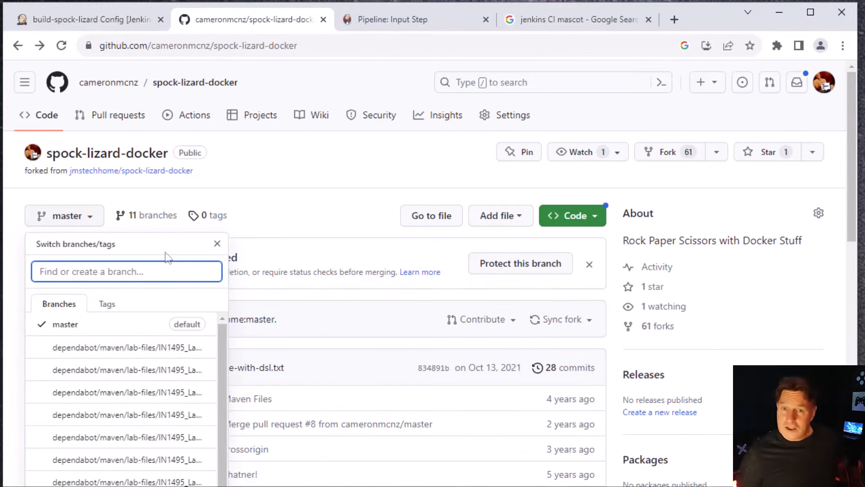
click(85, 19)
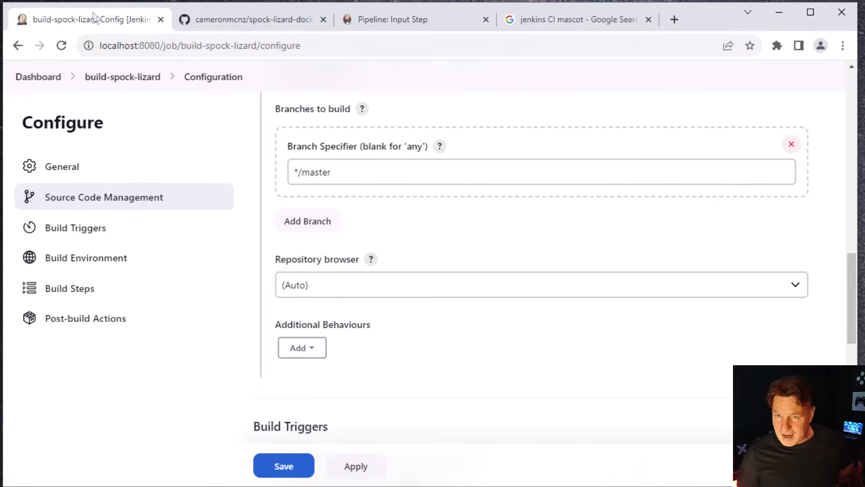
click(310, 179)
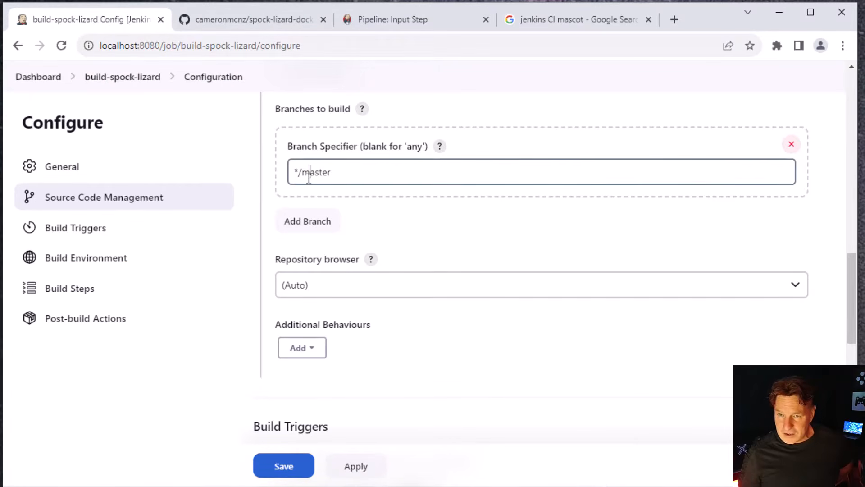
drag(309, 175, 369, 175)
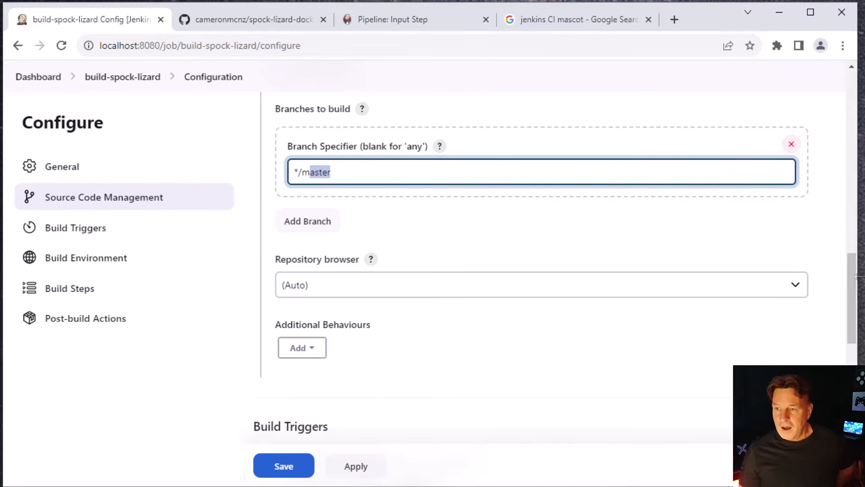
Add an "Invoke top-level Maven targets" build step with the goals "clean compile test" and apply the configuration
drag(853, 276, 851, 425)
click(332, 291)
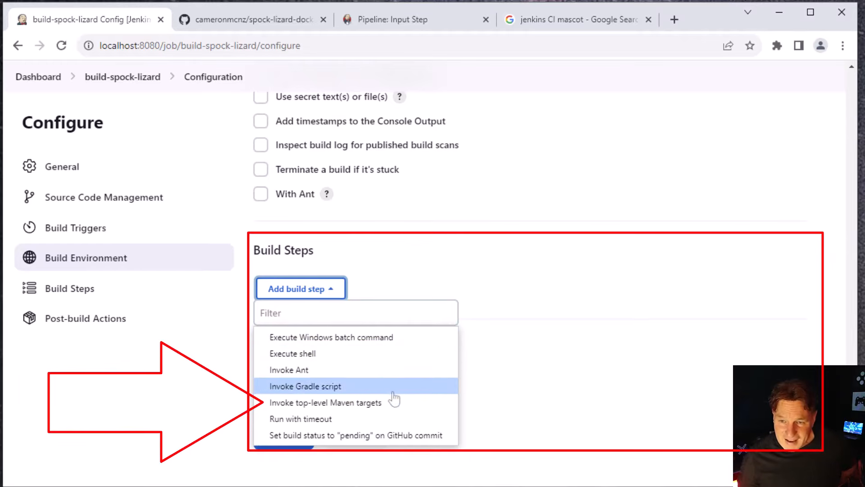
click(435, 403)
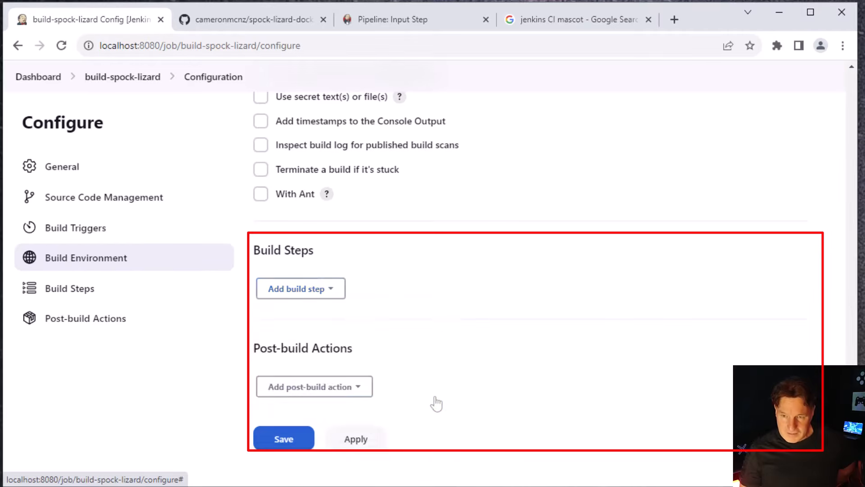
click(368, 348)
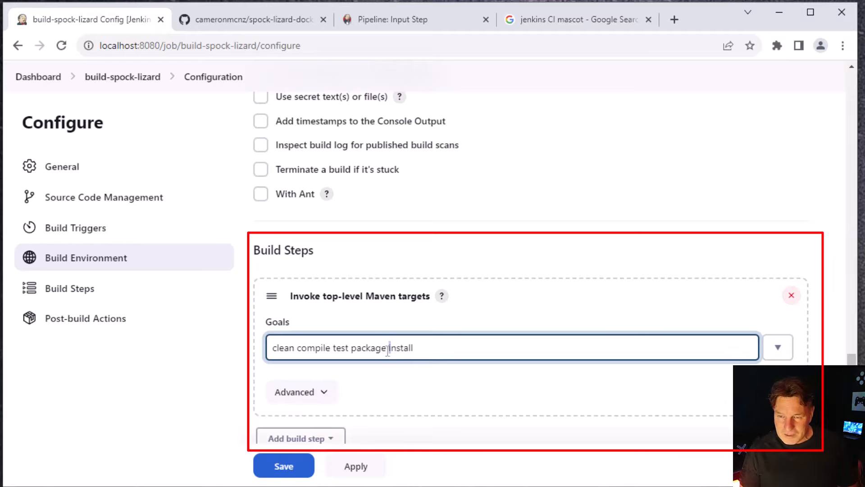
drag(421, 350, 368, 359)
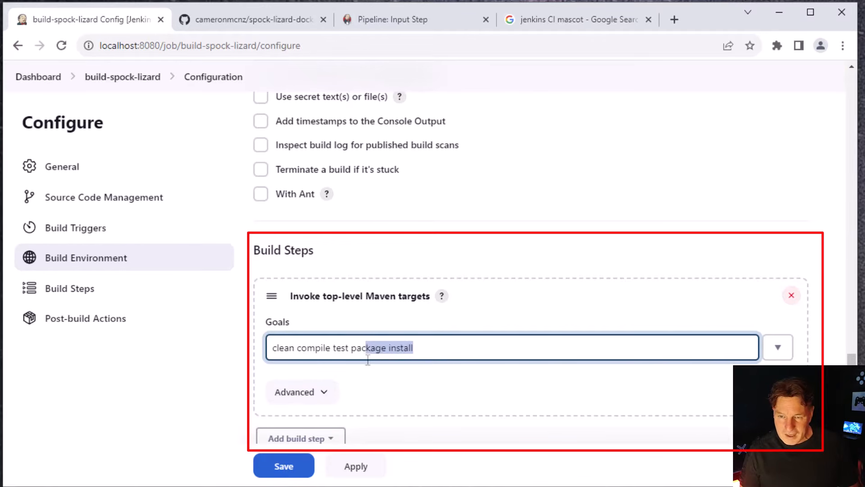
key(BackSpace)
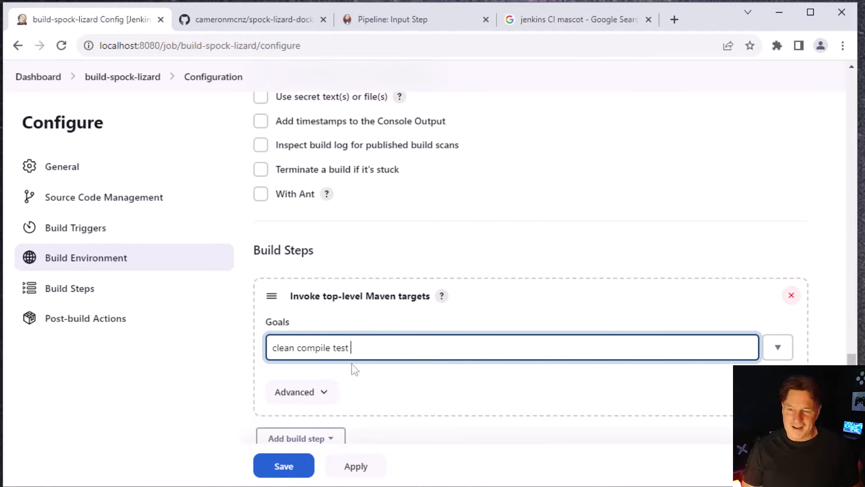
click(369, 465)
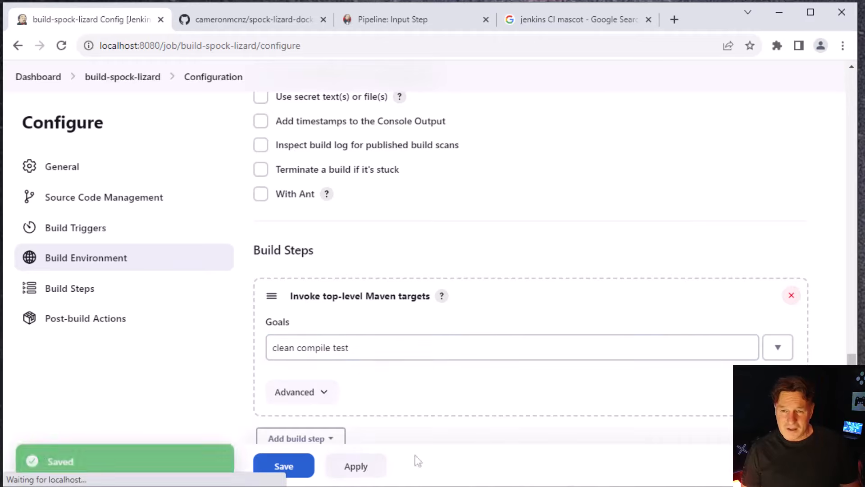
Review the Maven goals and post-build section, and save the build-spock-lizard configuration
scroll(529, 266, down, 1)
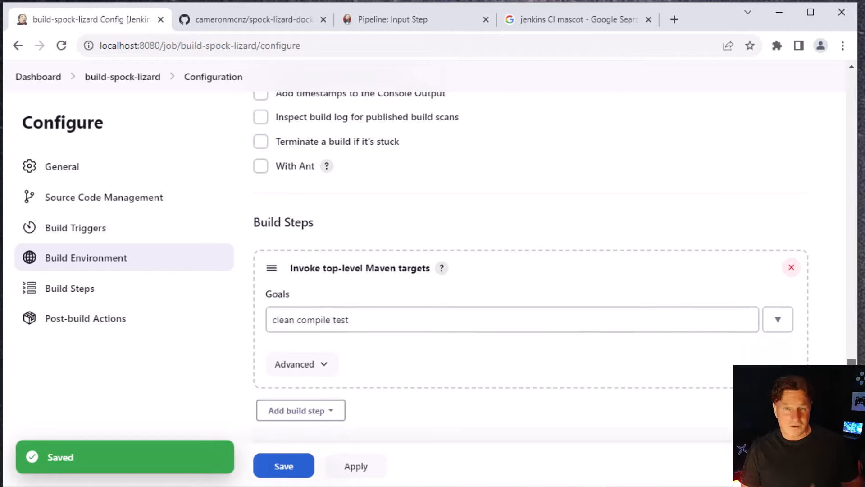
scroll(529, 270, down, 3)
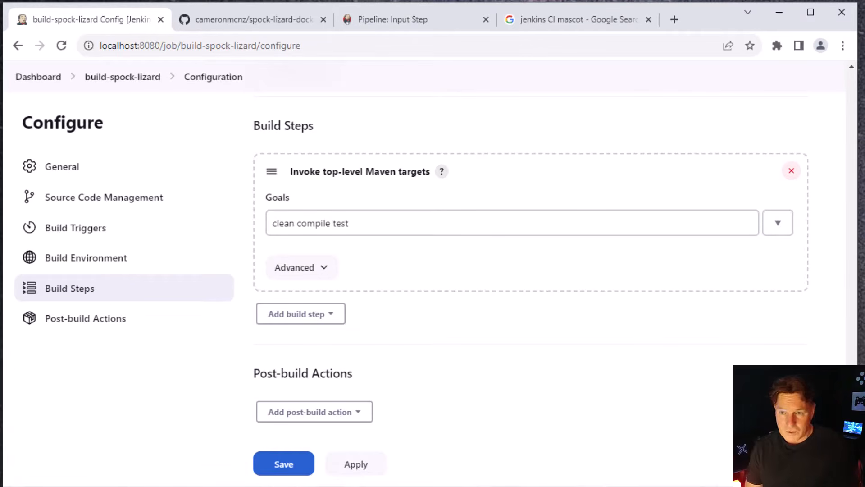
scroll(511, 218, down, 1)
scroll(512, 217, up, 2)
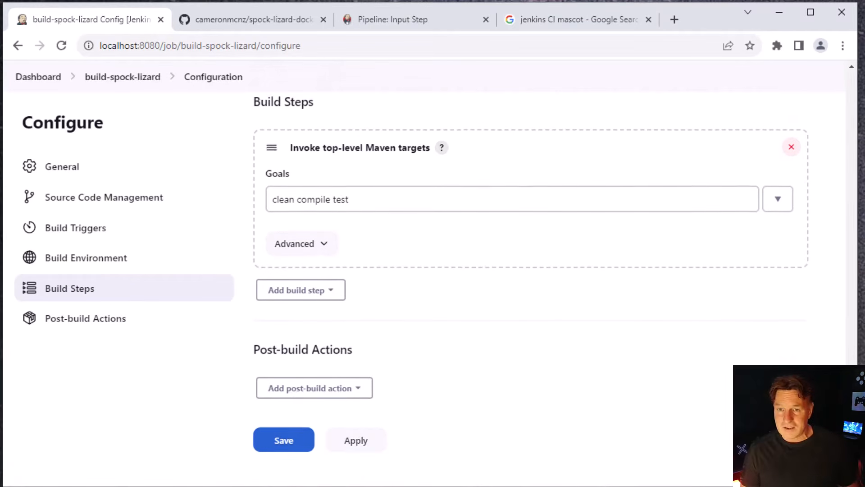
triple_click(371, 248)
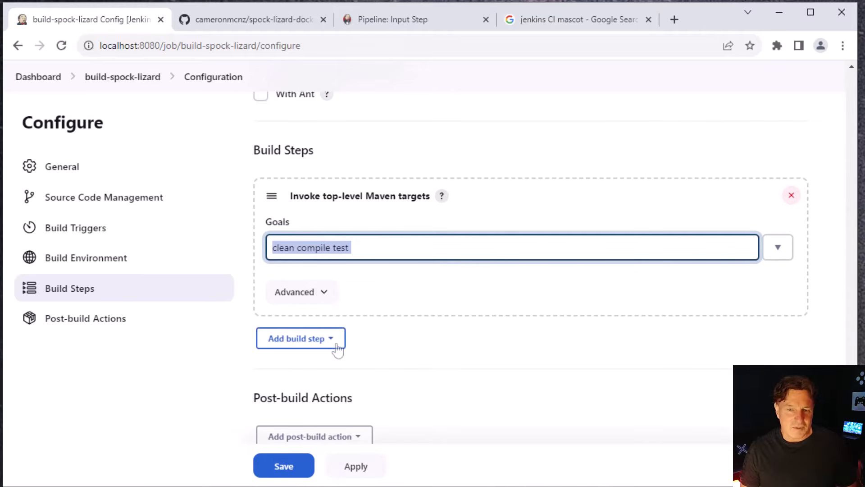
scroll(531, 270, down, 2)
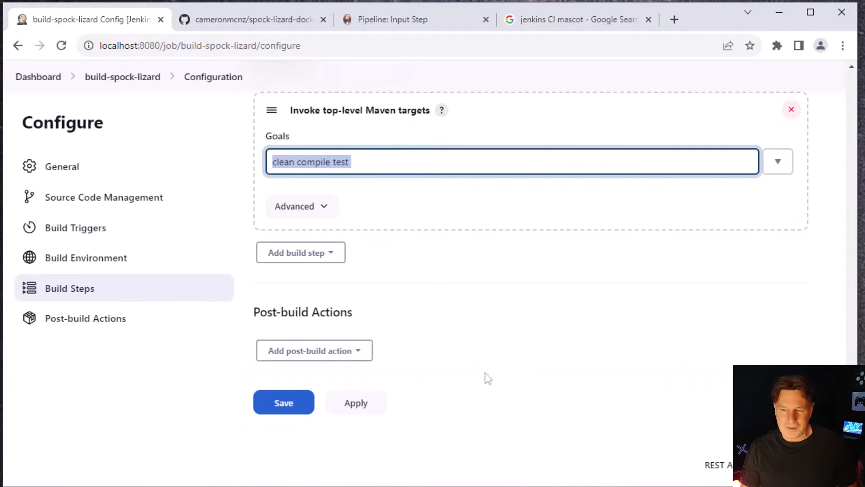
click(356, 412)
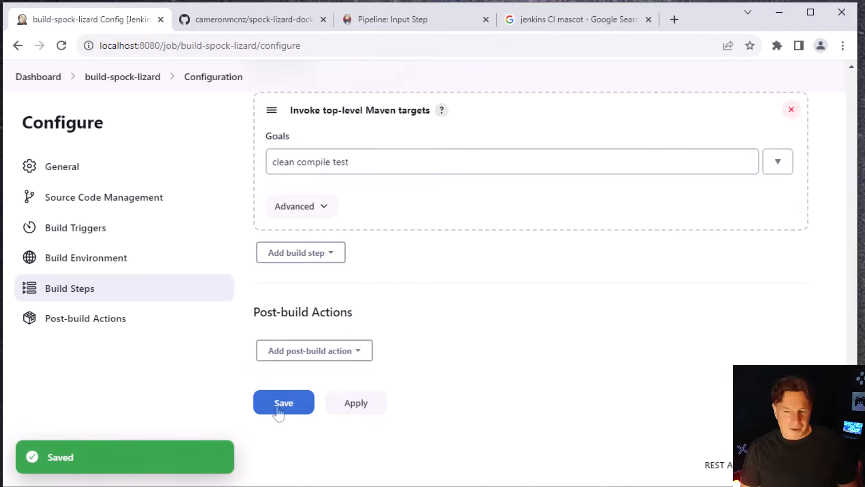
click(297, 408)
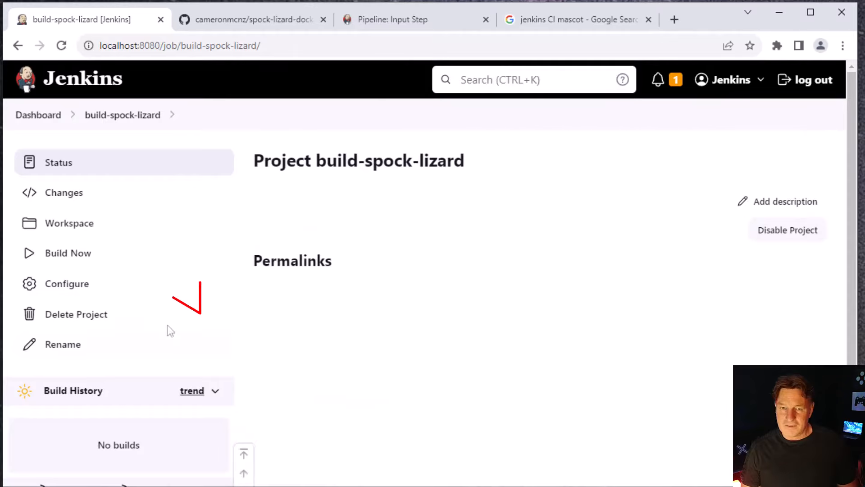
Build the build-spock-lizard job and open the console output of build #1
click(63, 259)
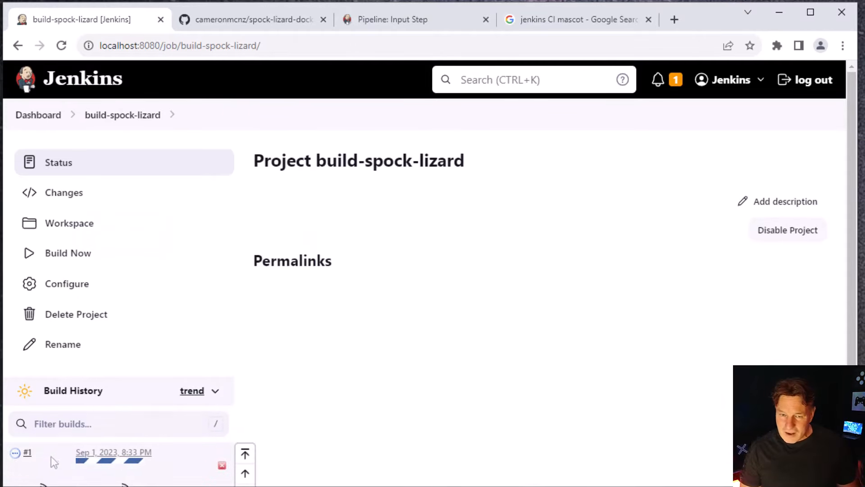
click(32, 455)
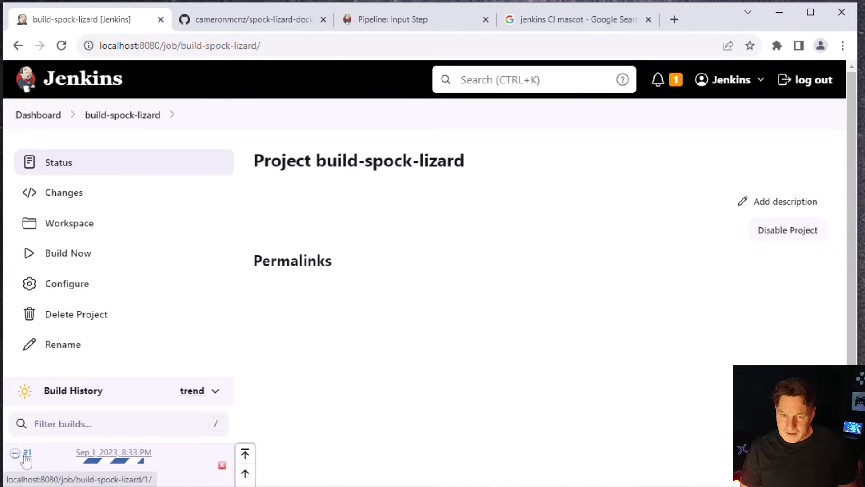
click(84, 228)
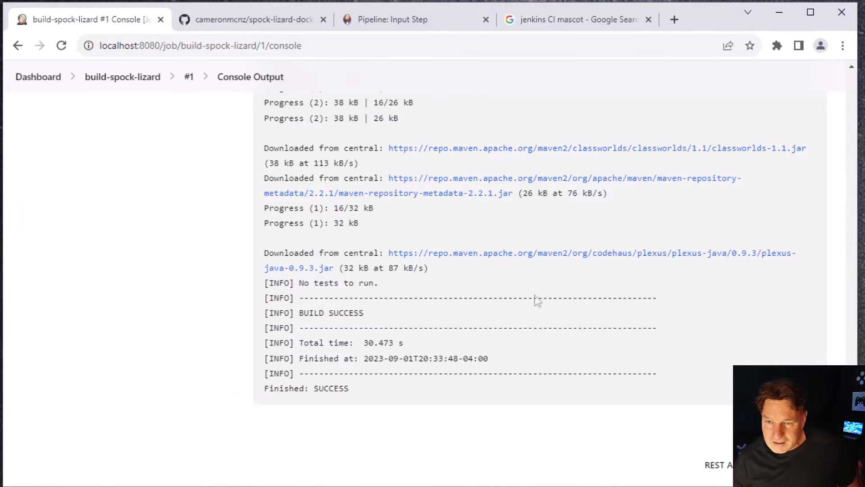
Switch to the spock-lizard-docker repository on GitHub and open Score.java in src/main/java/com/mcnz/roshambo
drag(372, 277, 294, 277)
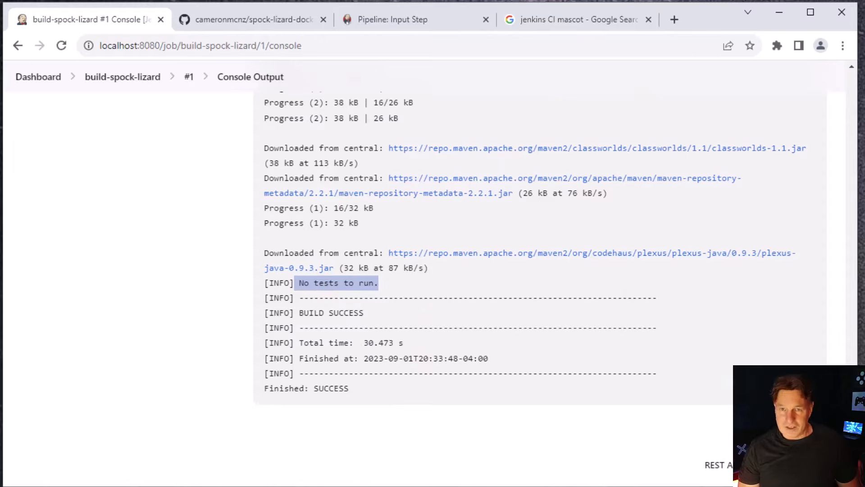
click(226, 23)
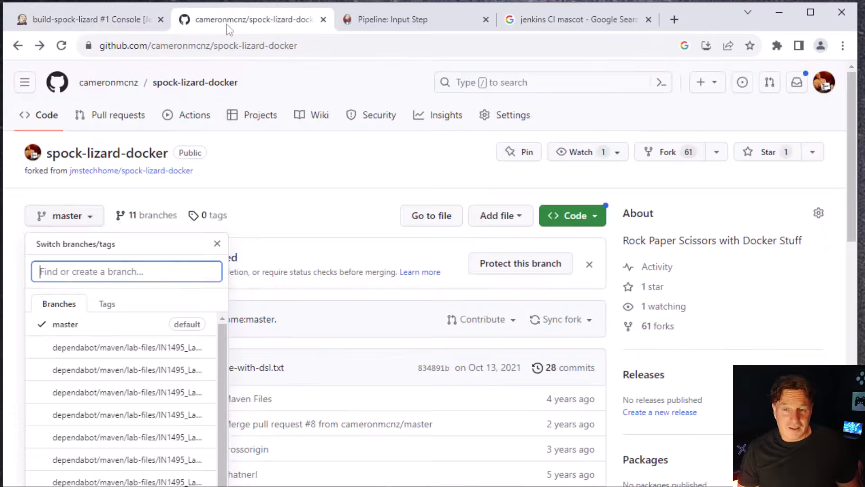
click(276, 203)
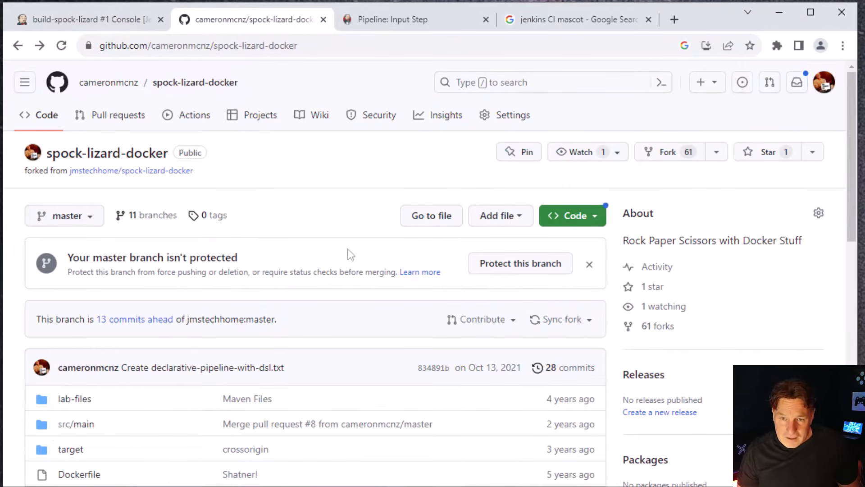
click(76, 424)
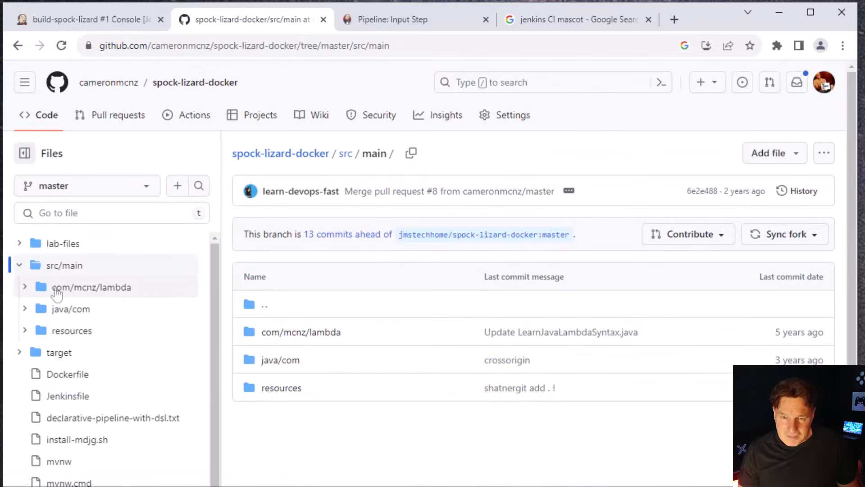
click(54, 294)
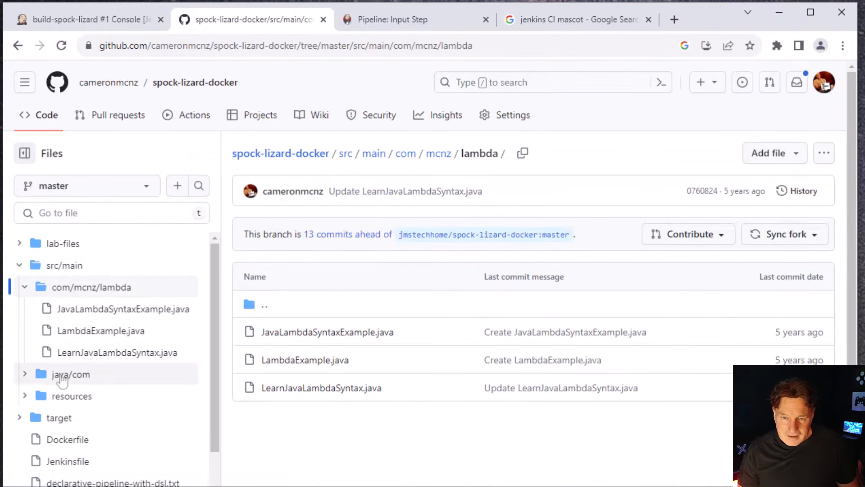
click(63, 375)
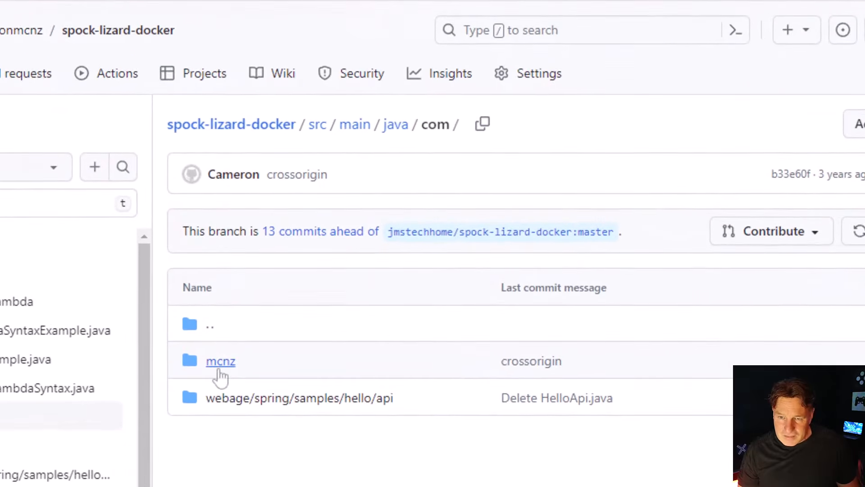
click(268, 330)
click(240, 376)
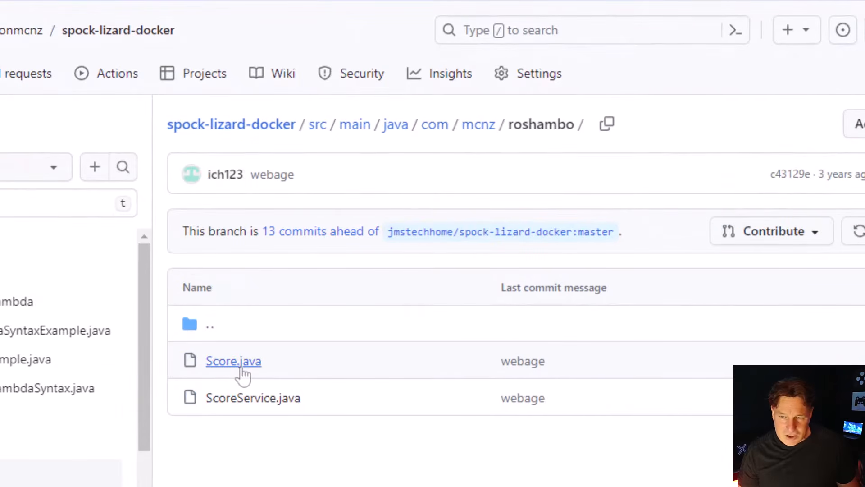
click(242, 368)
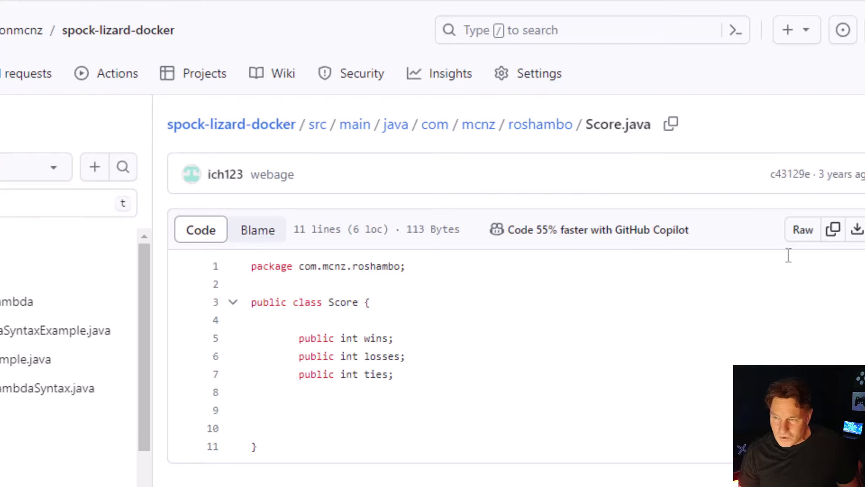
Edit Score.java to remove the semicolon after "public int wins" and commit the change to the master branch
click(864, 230)
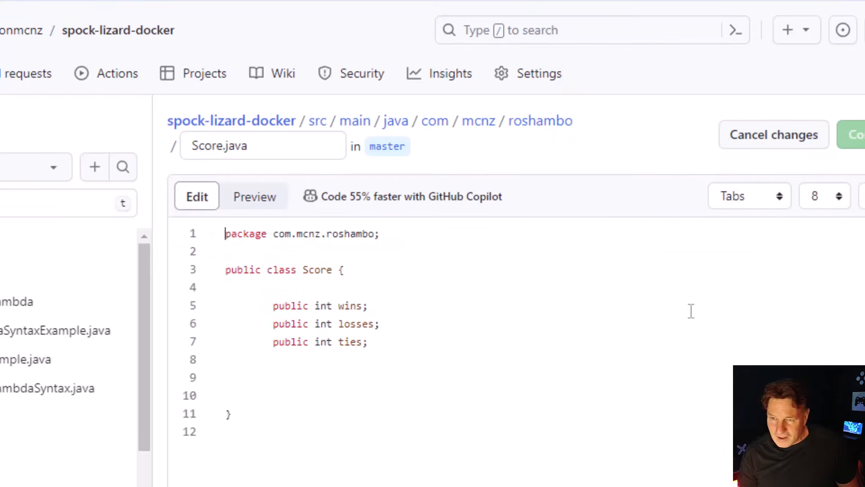
key(BackSpace)
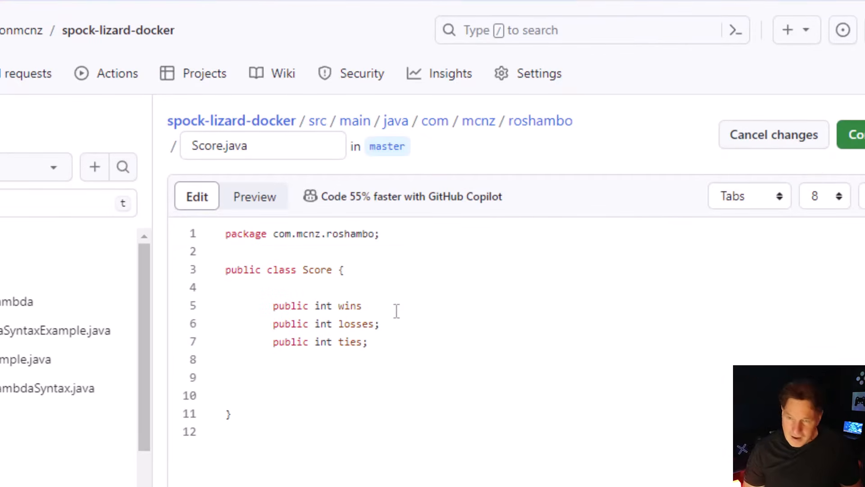
click(862, 144)
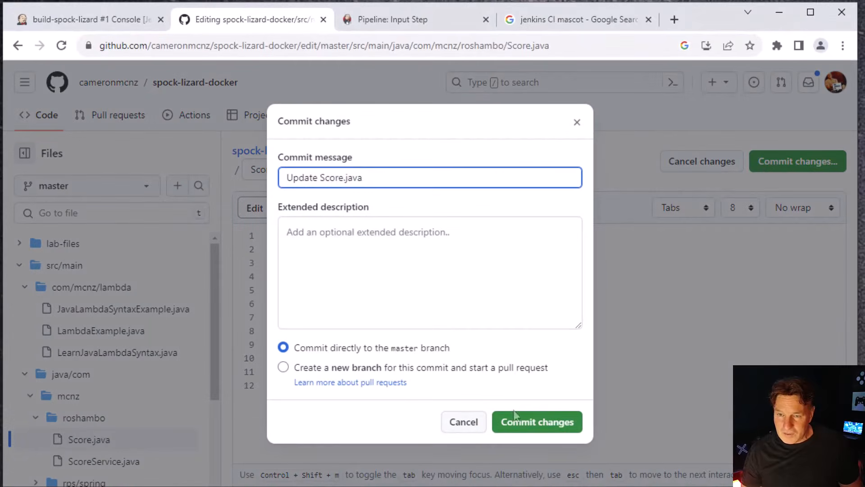
click(516, 419)
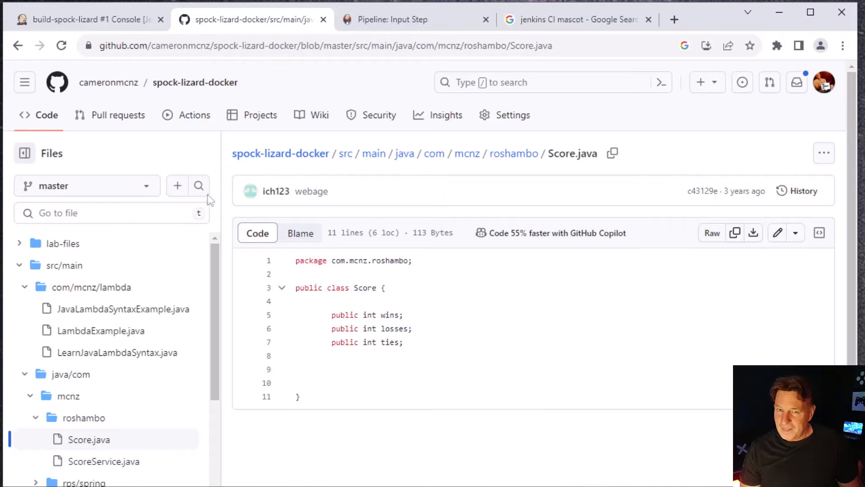
Switch back to Jenkins, run a new build of the build-spock-lizard job and check its build history
click(79, 21)
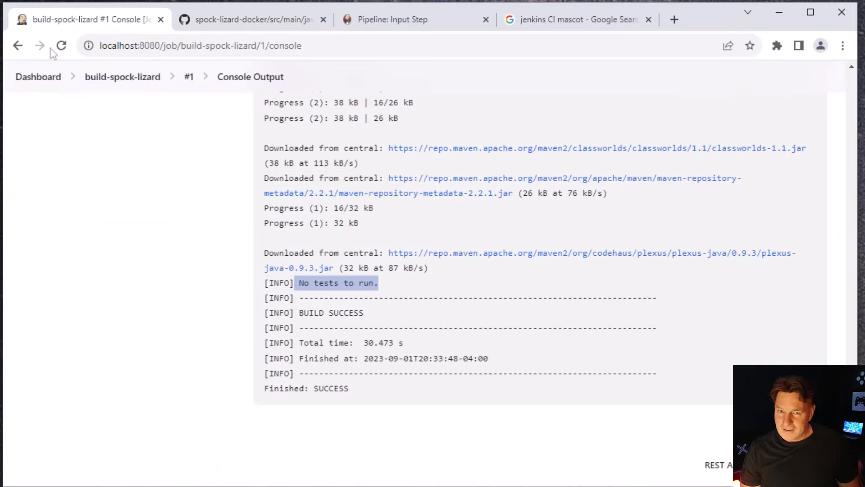
click(107, 78)
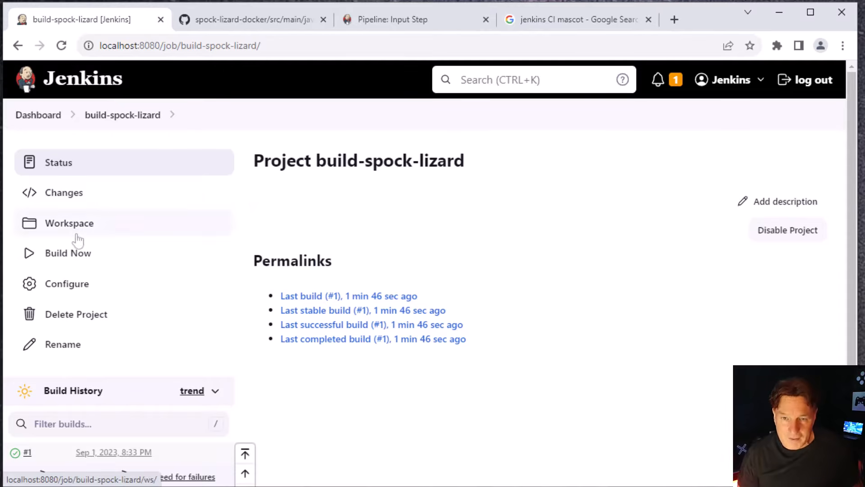
click(77, 258)
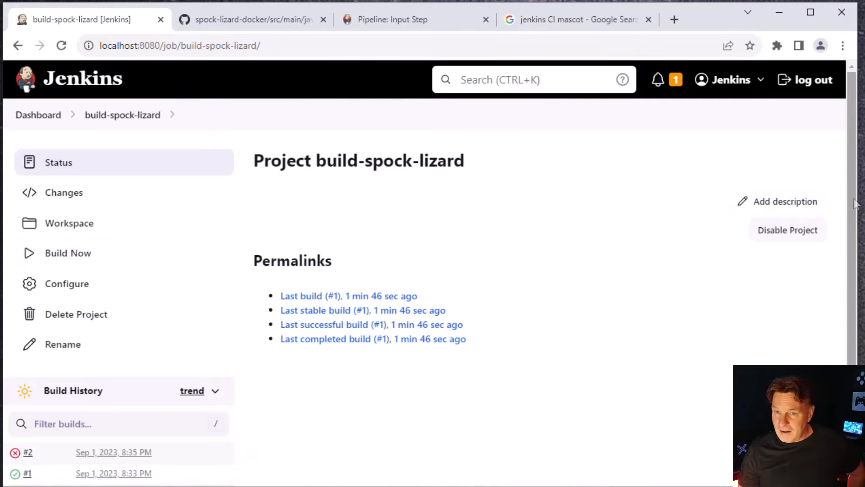
scroll(854, 203, down, 2)
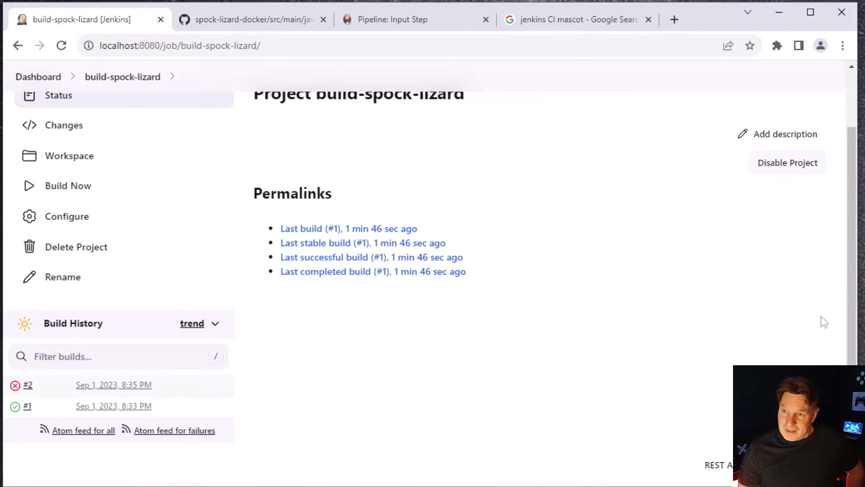
scroll(820, 317, up, 2)
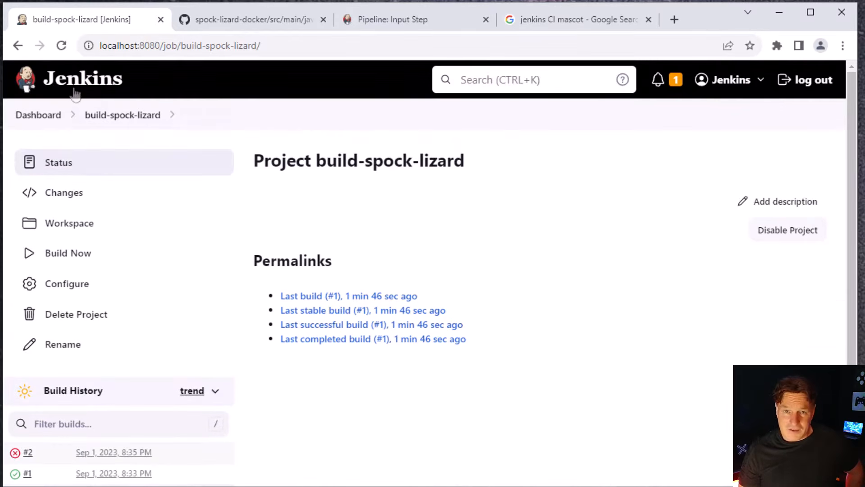
Check the build-spock-lizard status on the dashboard, and examine the console output of build #2 for compilation errors
click(49, 82)
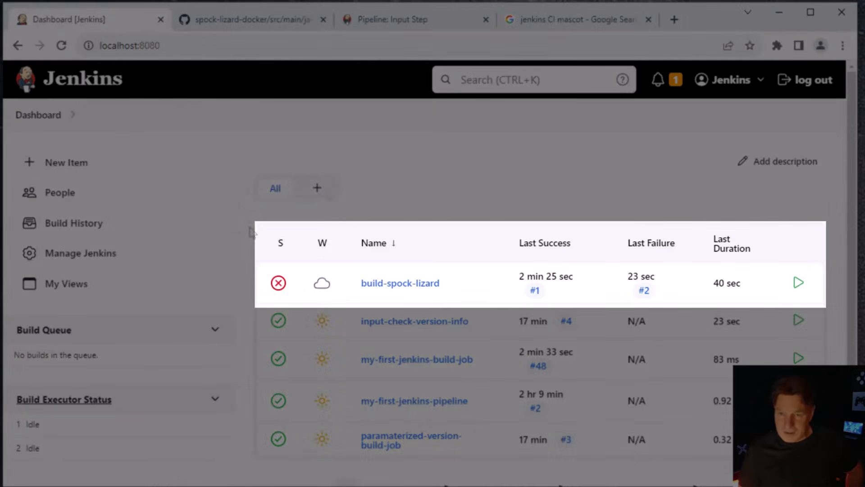
mouse_move(320, 283)
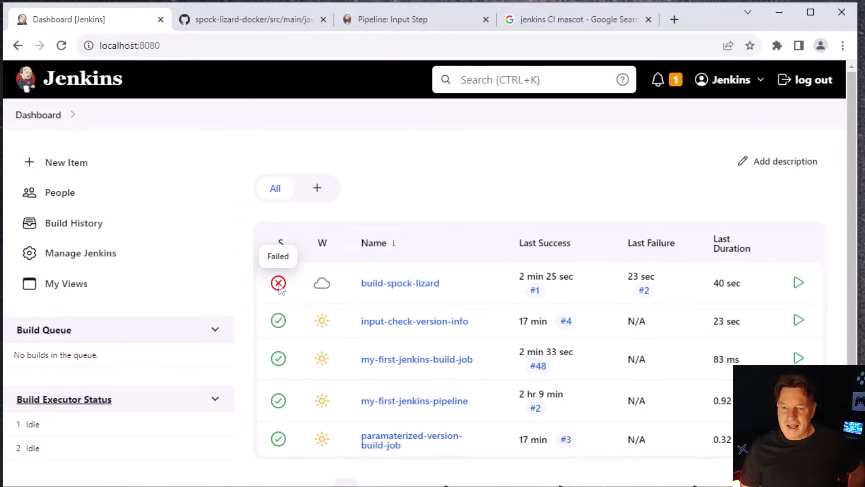
click(395, 286)
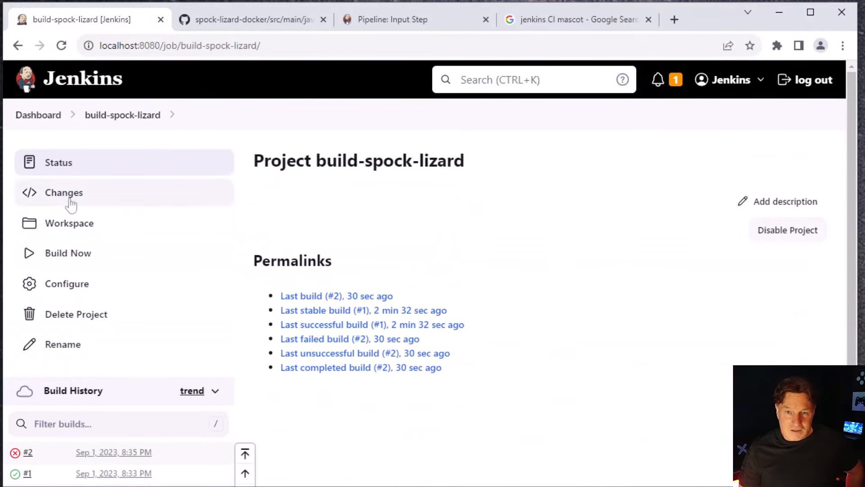
click(28, 454)
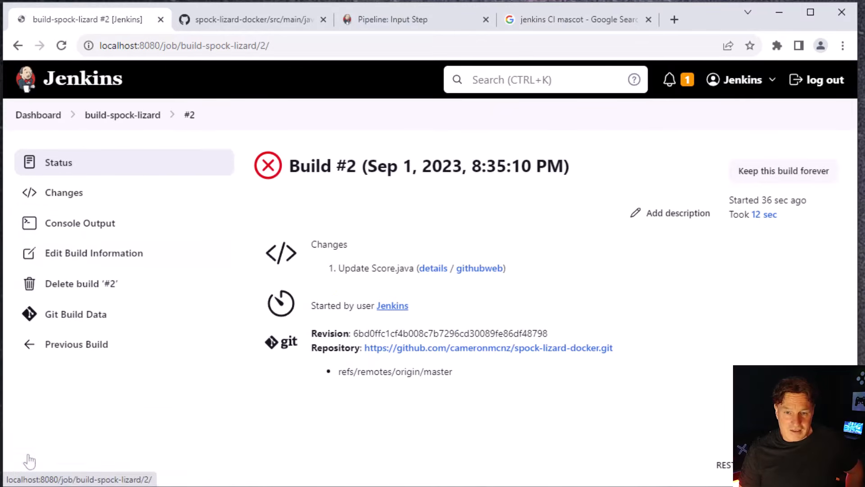
click(93, 222)
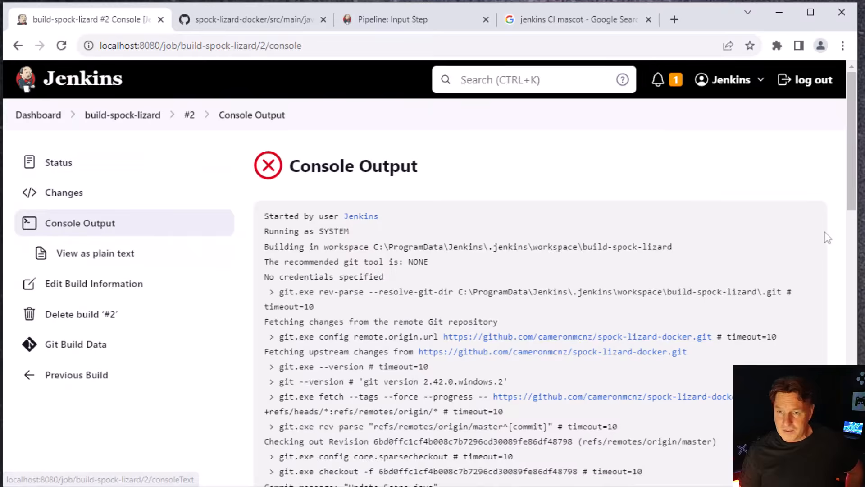
drag(851, 187, 850, 422)
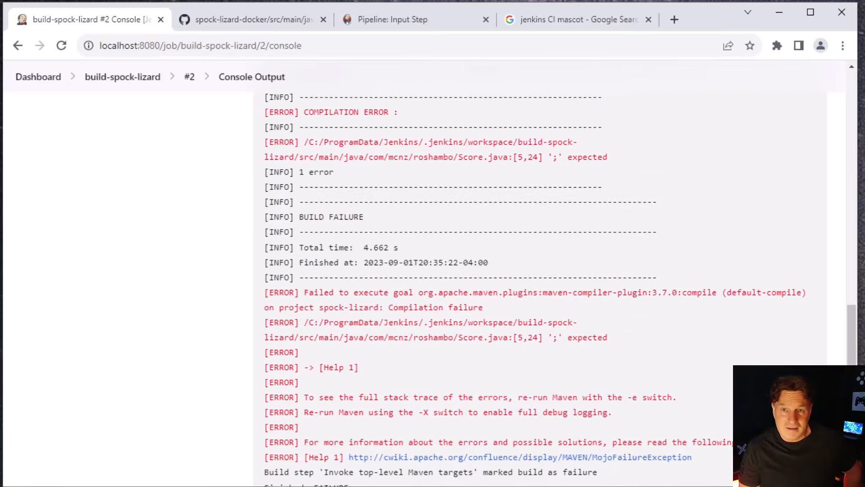
Restore the semicolon after "public int wins" in Score.java on GitHub and commit the fix to master
click(231, 22)
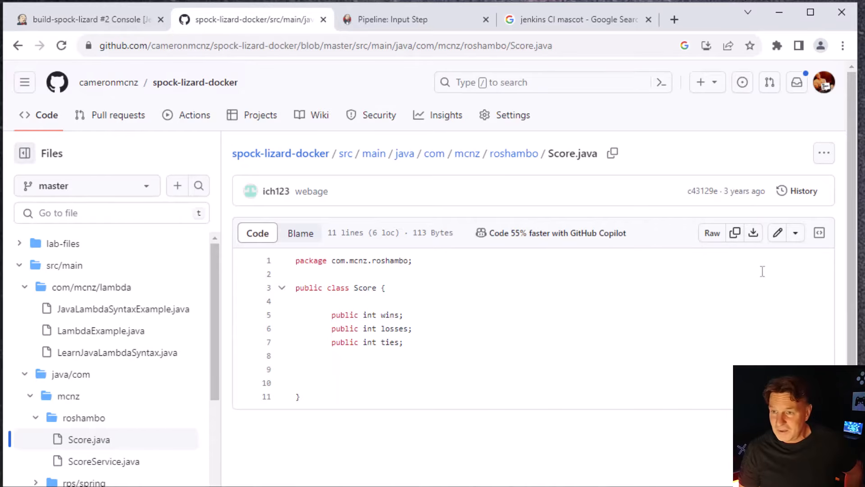
click(777, 243)
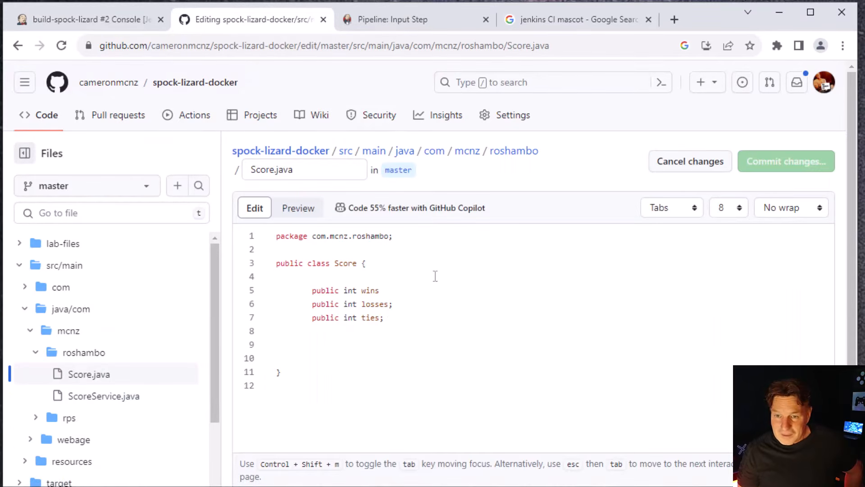
text(;)
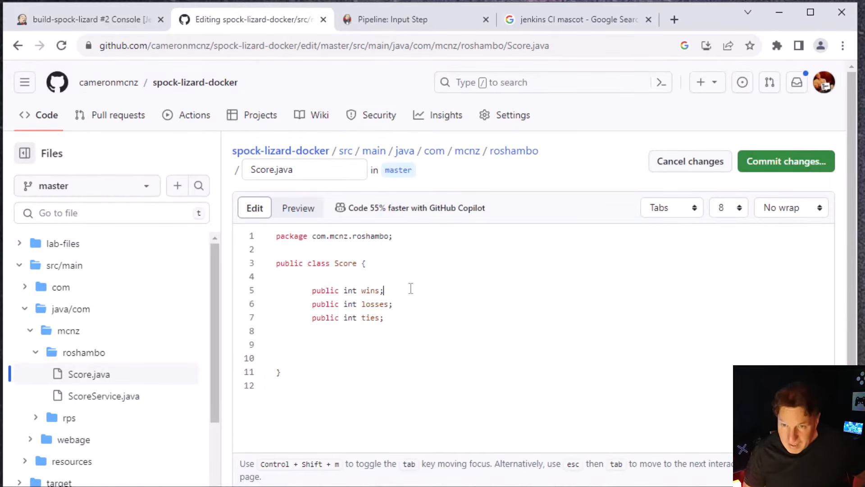
click(761, 166)
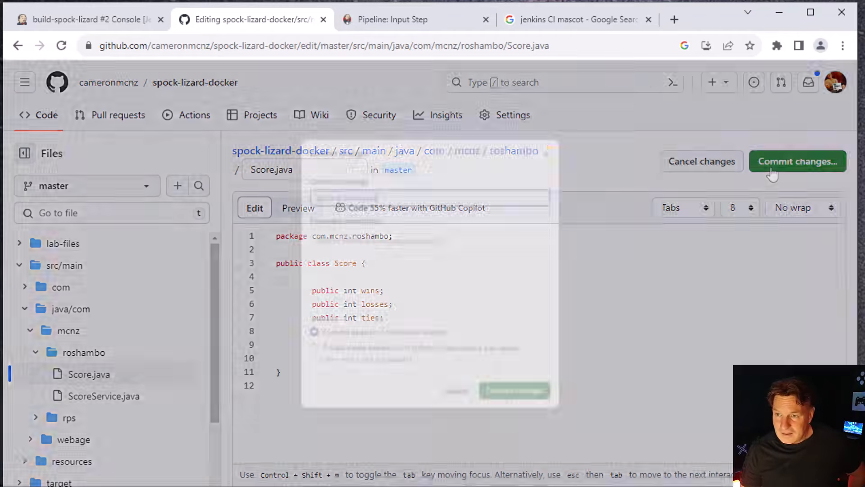
click(525, 421)
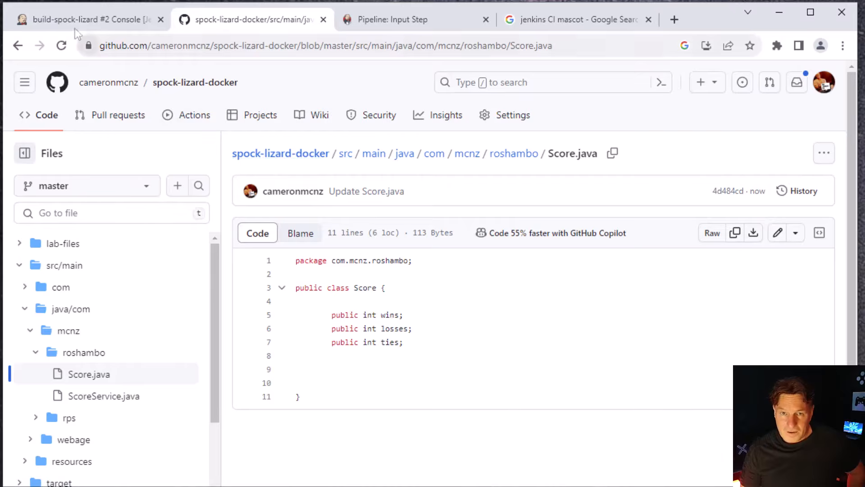
Return to the build-spock-lizard job in Jenkins and run another build with the corrected source
click(88, 19)
click(39, 77)
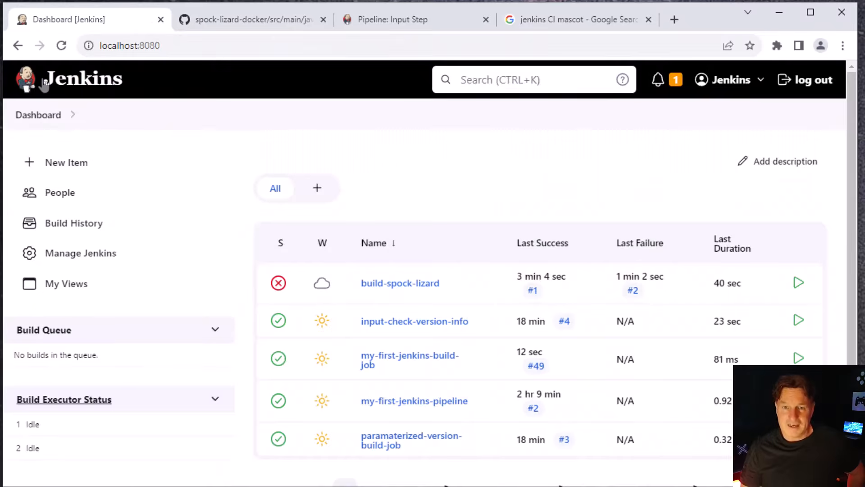
click(381, 282)
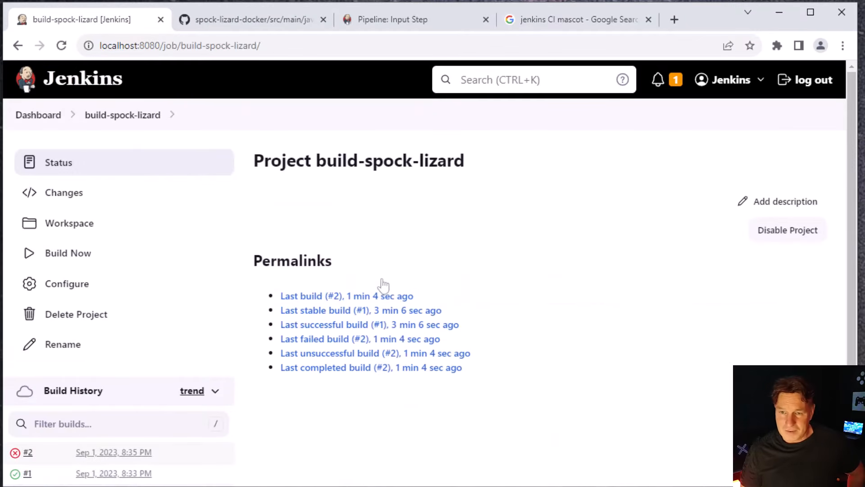
click(68, 253)
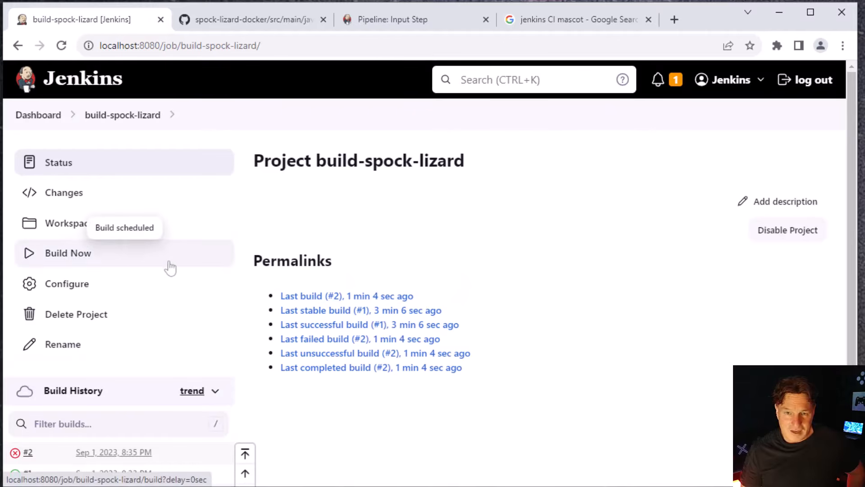
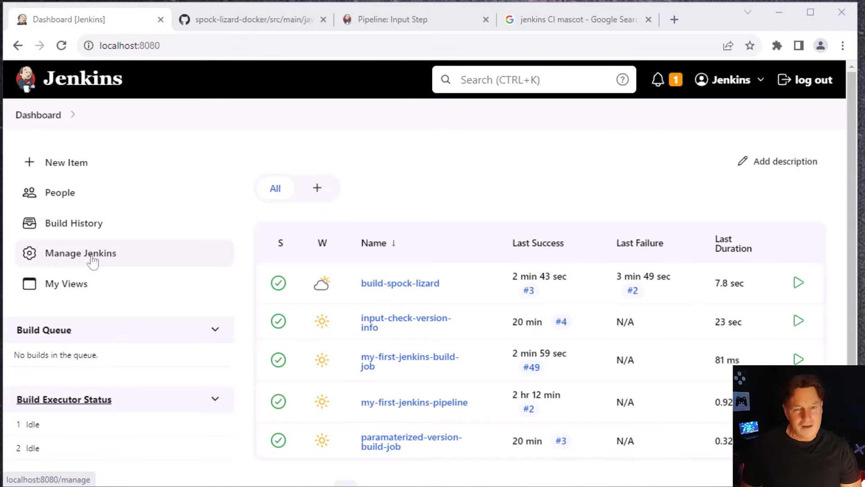
Open the global Tools configuration in Jenkins and add a JDK installation named JDK-17
click(92, 260)
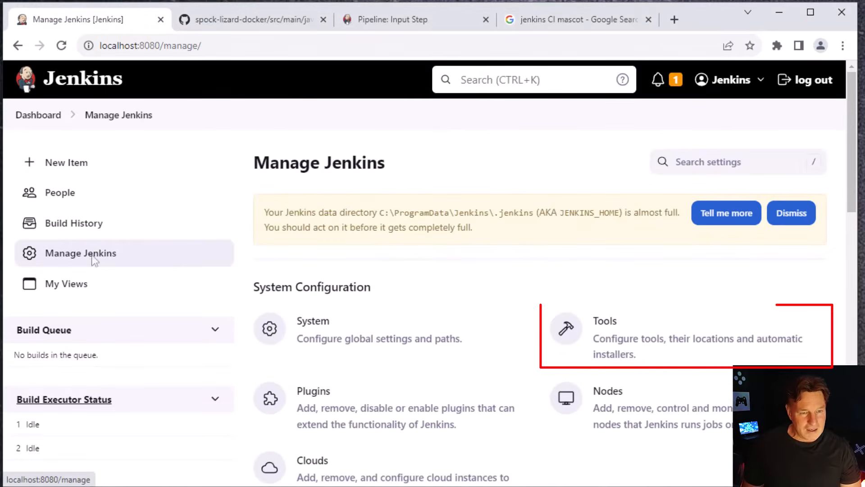
click(608, 326)
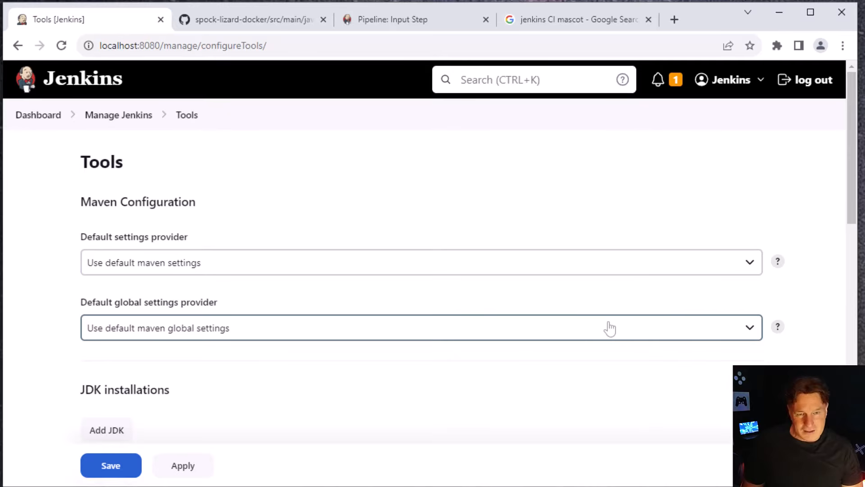
drag(849, 104, 849, 198)
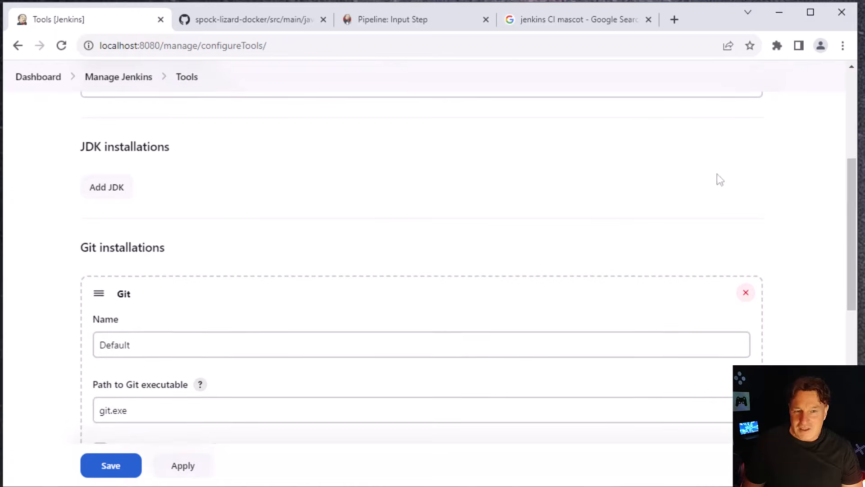
click(118, 192)
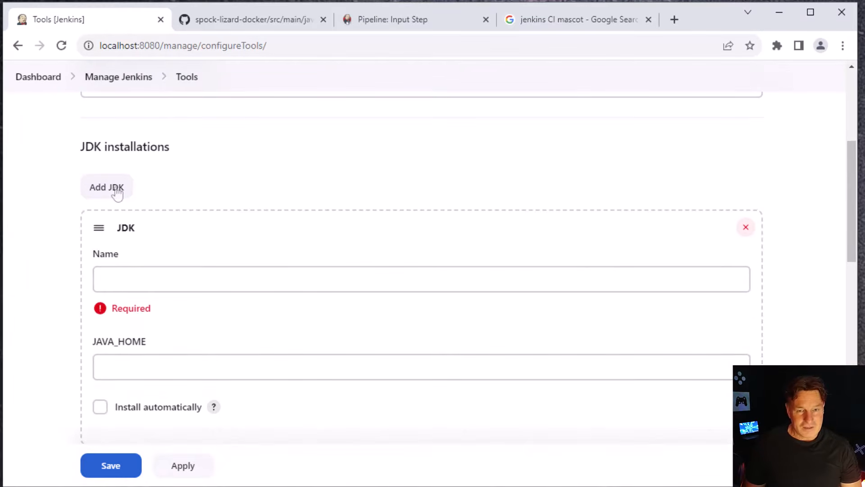
click(316, 283)
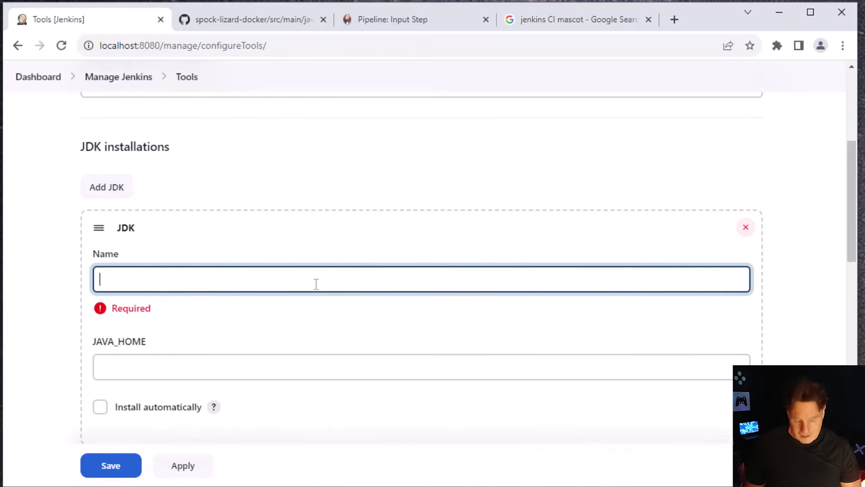
text(JDK-17)
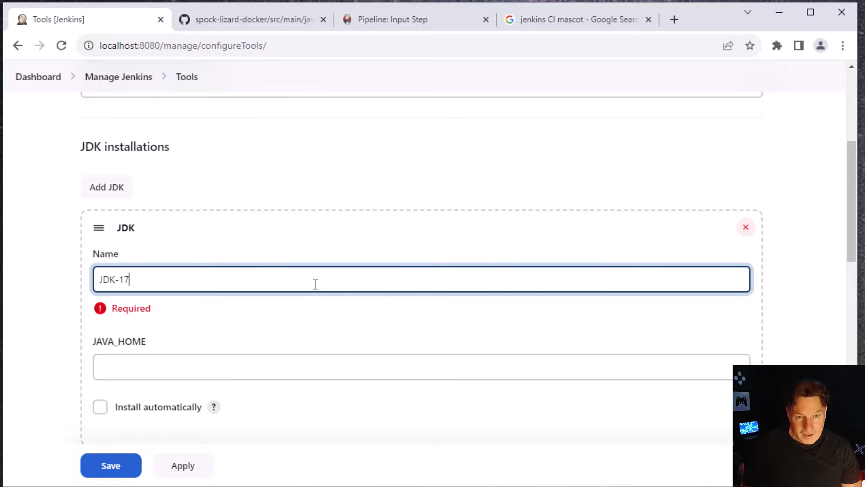
Set JAVA_HOME of the JDK-17 installation to C:\_tools\jdk-17
click(306, 365)
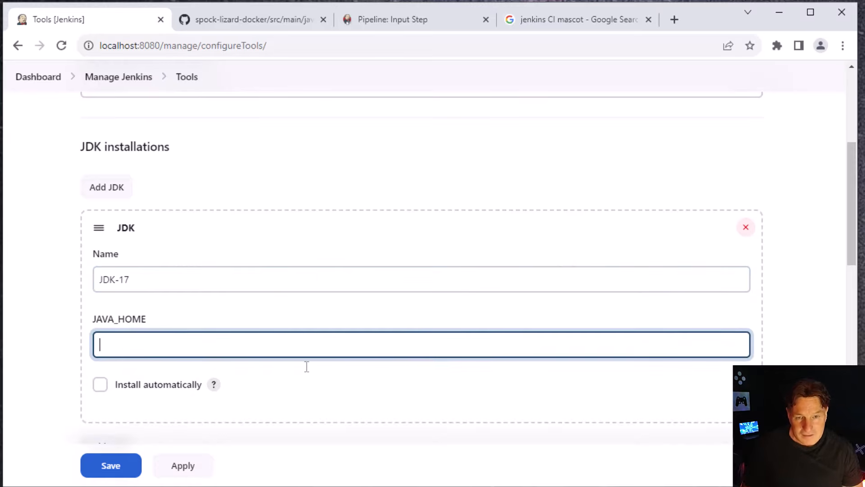
text(C:)
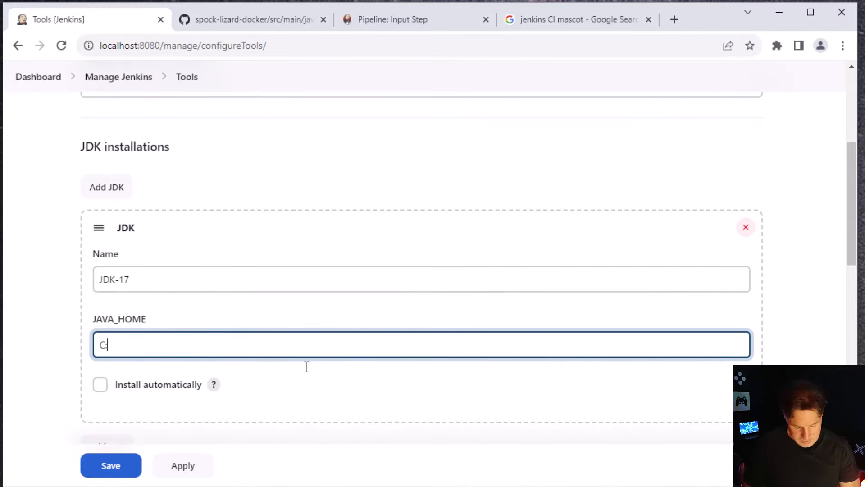
text(\_too)
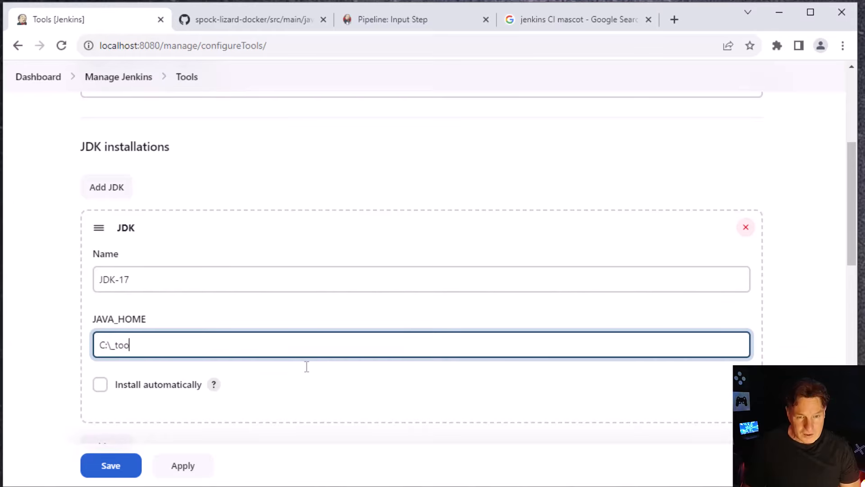
text(ls\jdk-17)
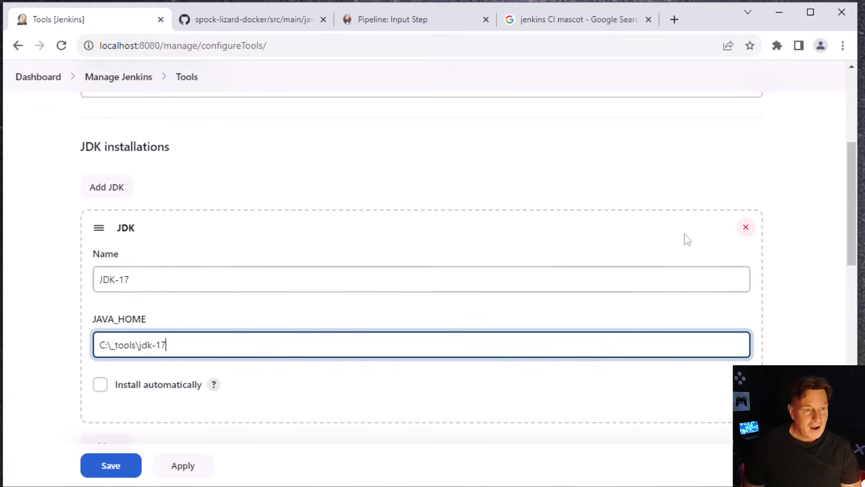
For the Default Git installation, switch to File Explorer, locate git.exe under C:\_tools\git\bin and copy its folder path
scroll(850, 192, down, 1)
scroll(850, 192, down, 1)
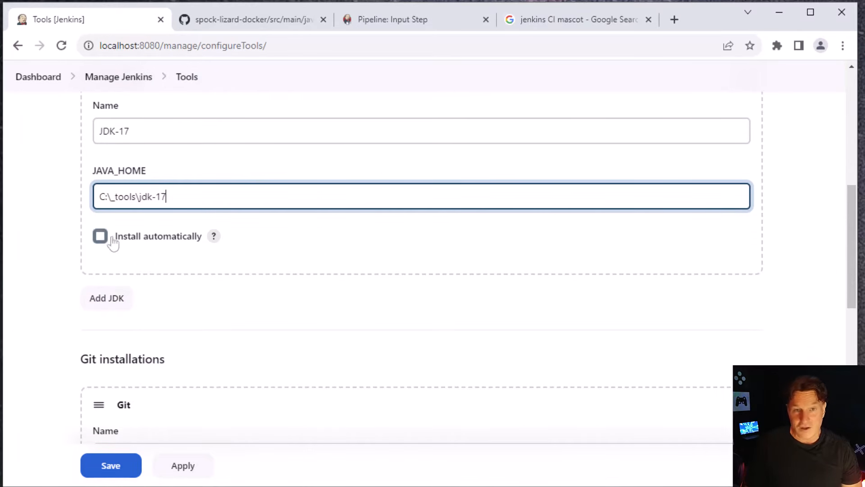
scroll(849, 251, down, 3)
click(180, 219)
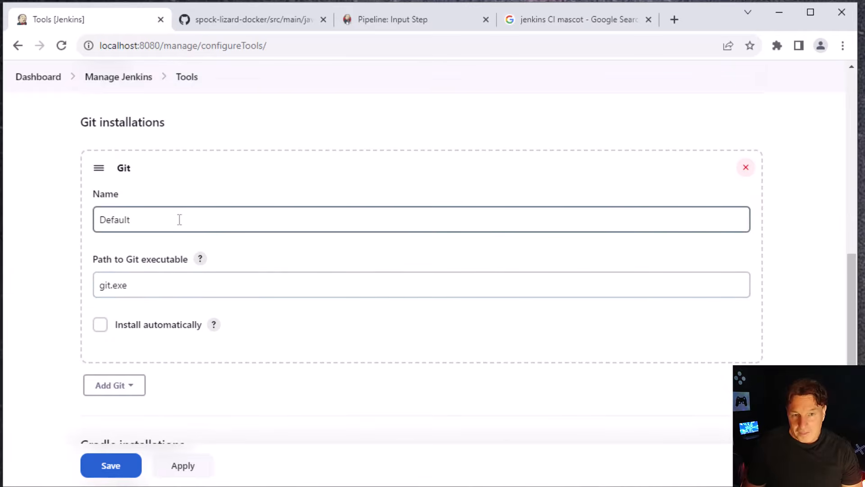
click(165, 278)
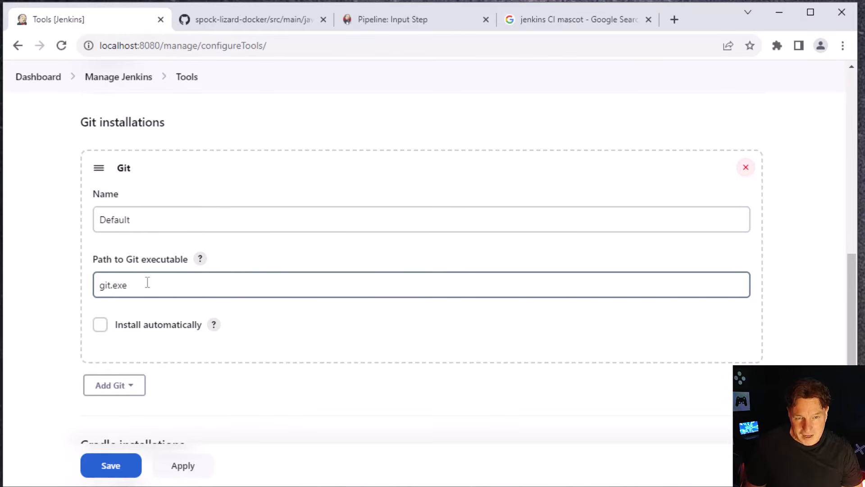
click(90, 486)
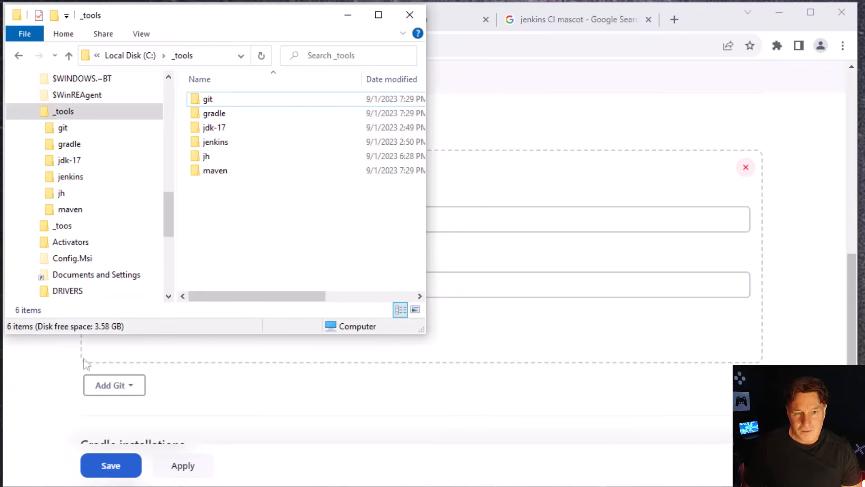
click(85, 128)
double_click(208, 98)
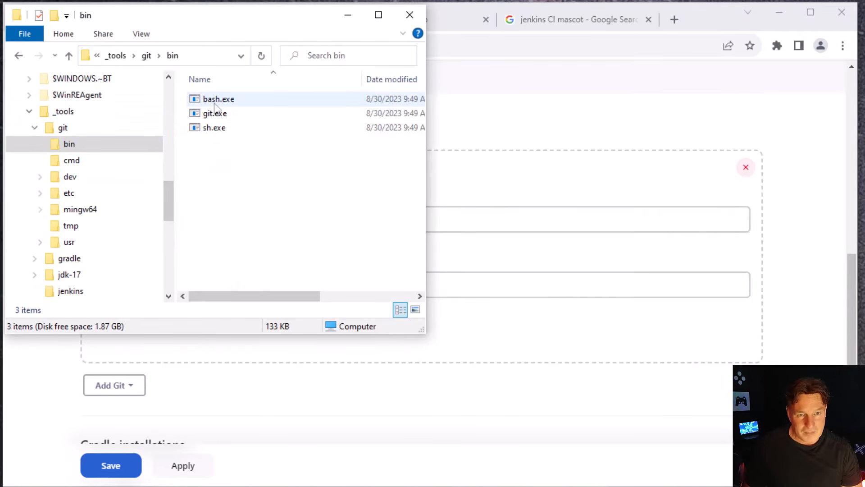
click(226, 116)
click(196, 56)
key(ctrl+c)
Return to Jenkins and set the Default Git installation's executable path to C:\_tools\git\bin\git.exe
click(490, 98)
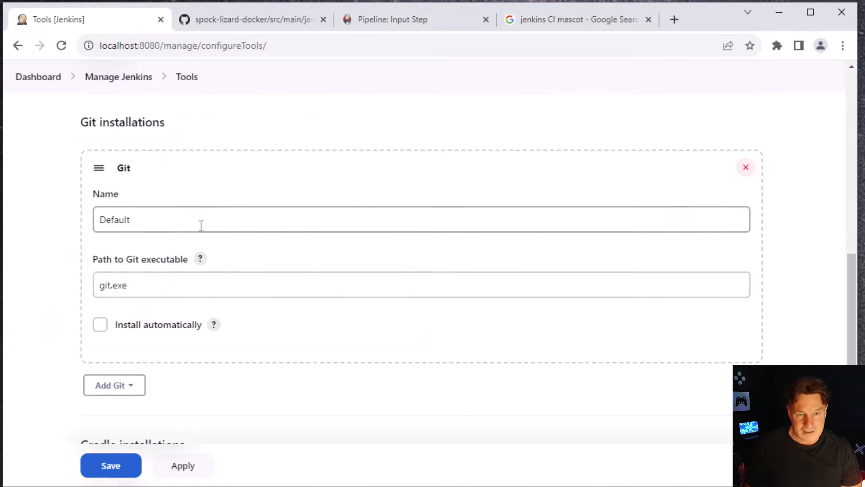
click(98, 286)
key(ctrl+v)
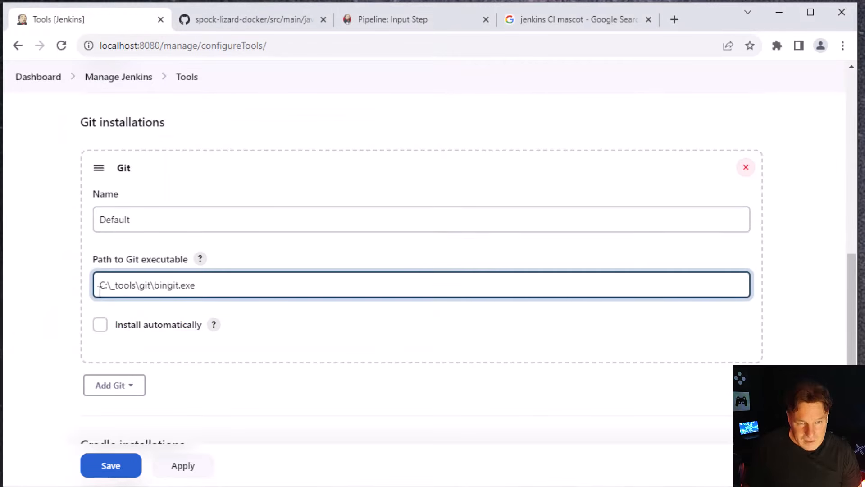
text(\)
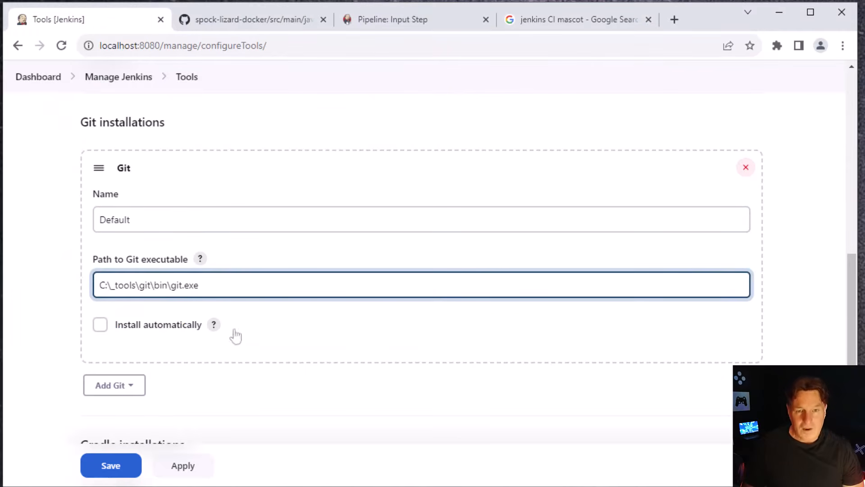
click(335, 375)
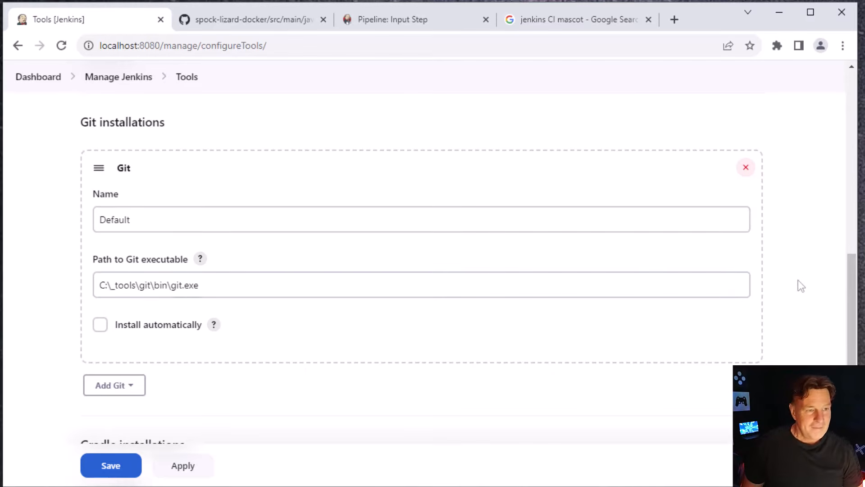
Add a Gradle installation named Gradle8 to the tool configuration
drag(852, 273, 852, 363)
click(138, 179)
click(261, 260)
text(Gradle8)
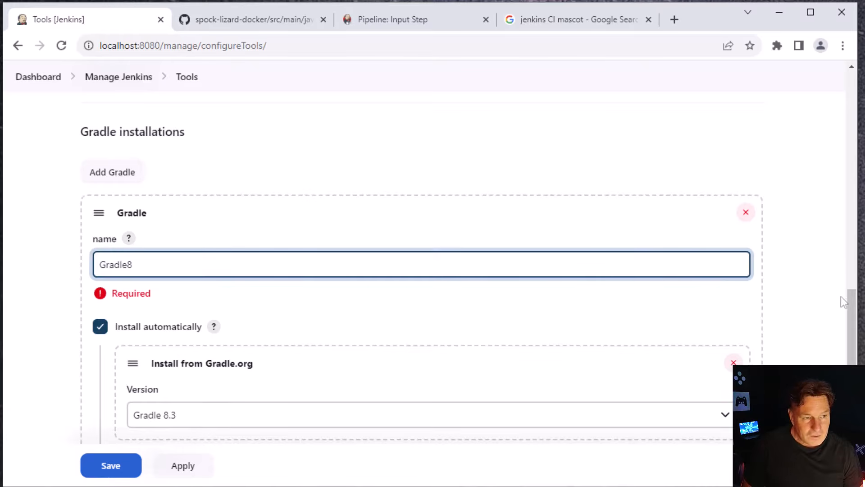
Turn off automatic installation for Gradle8 and set its GRADLE_HOME to C:\_tools\gradle
scroll(839, 294, down, 3)
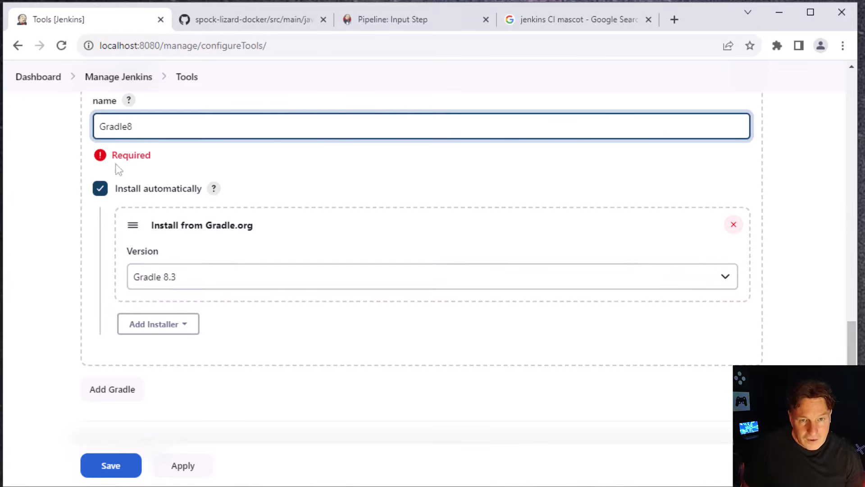
click(100, 189)
click(156, 186)
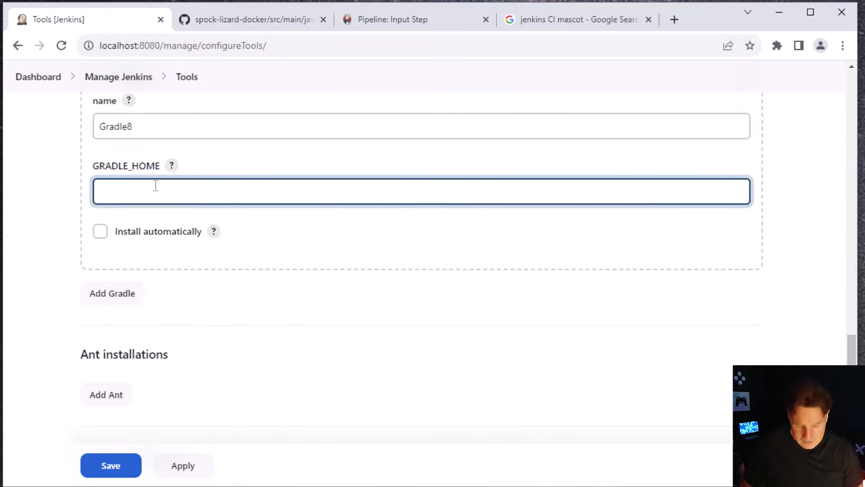
text(C:\_tools\bradle)
key(BackSpace)
key(BackSpace)
key(BackSpace)
key(BackSpace)
key(BackSpace)
text(g)
key(BackSpace)
key(BackSpace)
text(gradle)
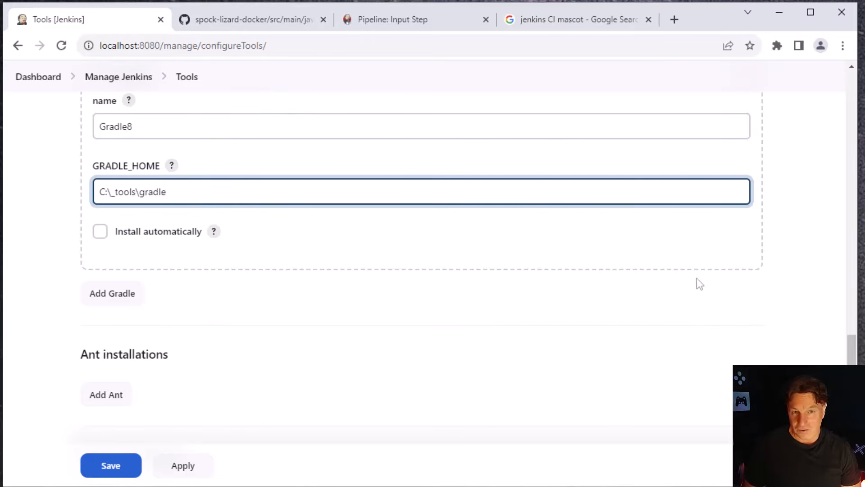
Add a Maven installation named M3 to the tool configuration
drag(852, 356, 851, 366)
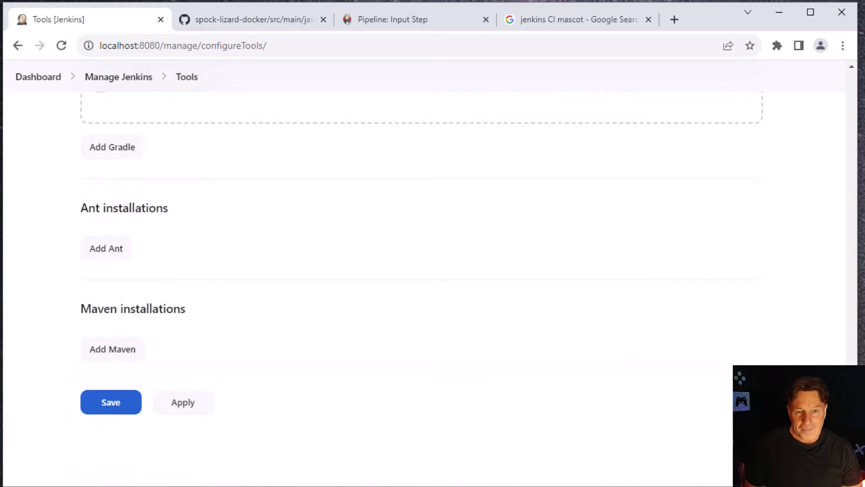
click(132, 350)
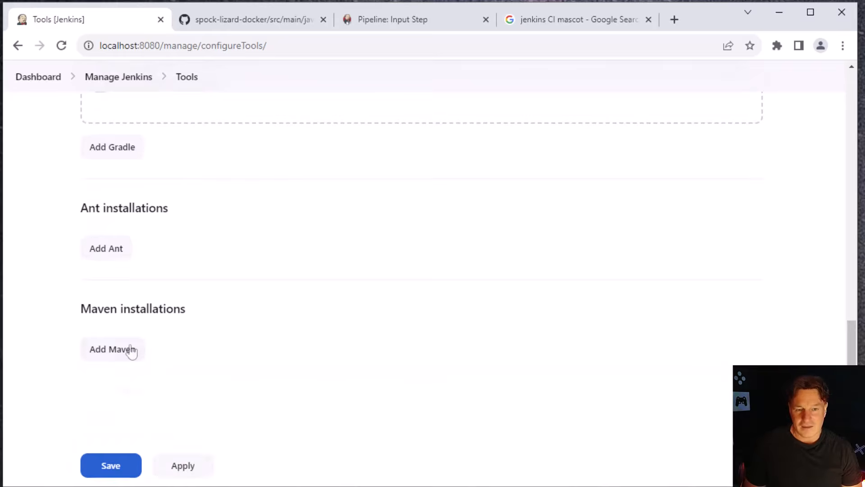
scroll(853, 341, down, 5)
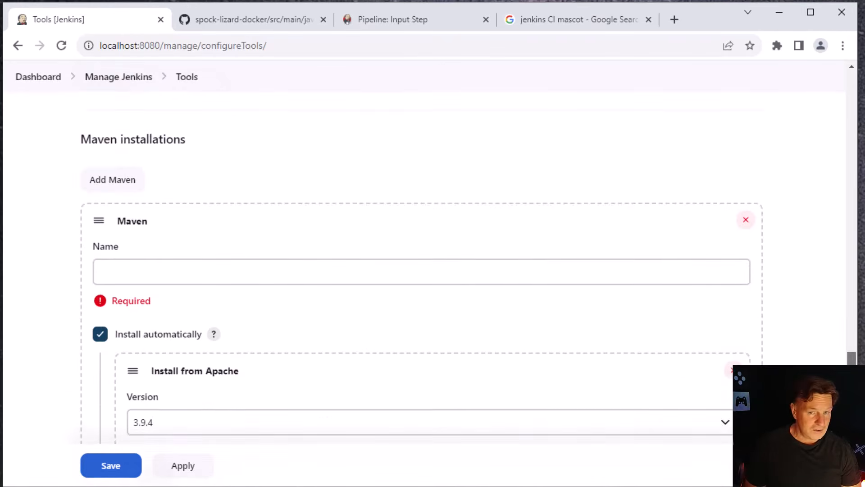
click(153, 237)
text(M3)
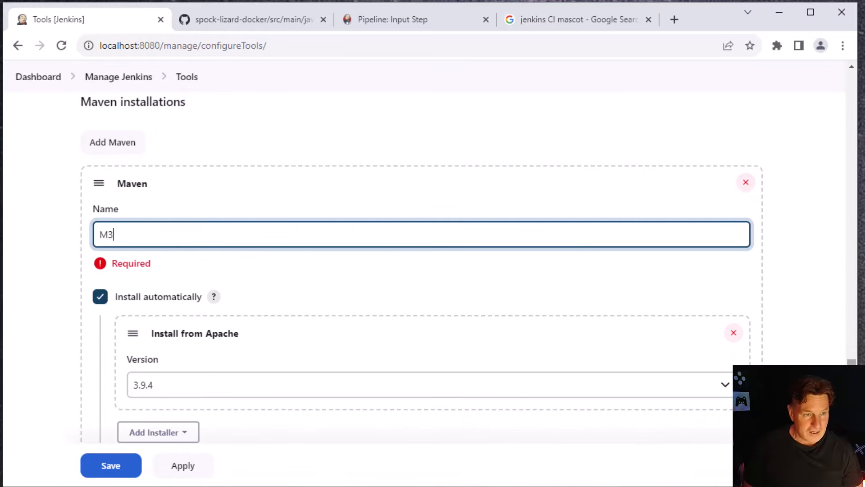
scroll(423, 270, down, 3)
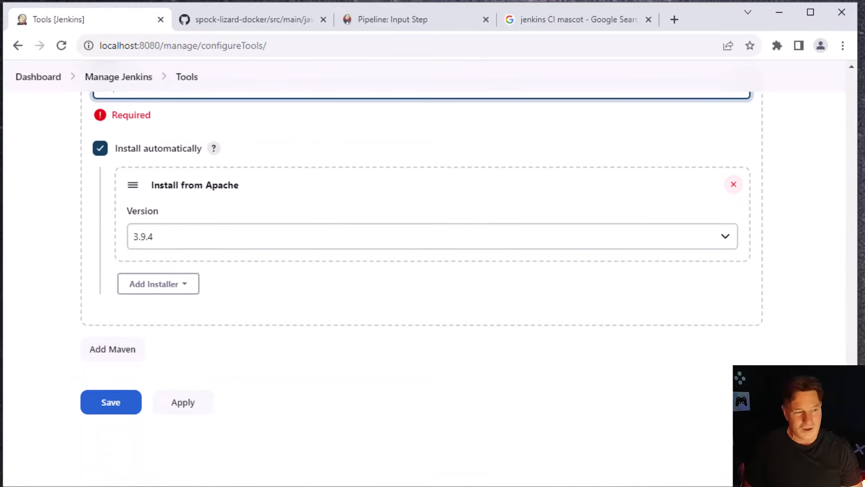
scroll(424, 252, up, 3)
scroll(424, 253, down, 1)
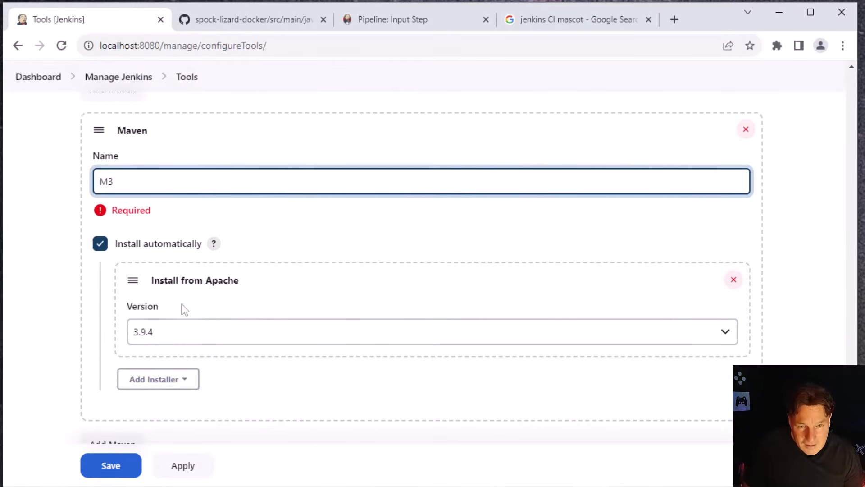
Turn off automatic installation for M3 and set its MAVEN_HOME to C:\_tools\maven
click(105, 250)
click(212, 244)
text(C:\_tools\maven)
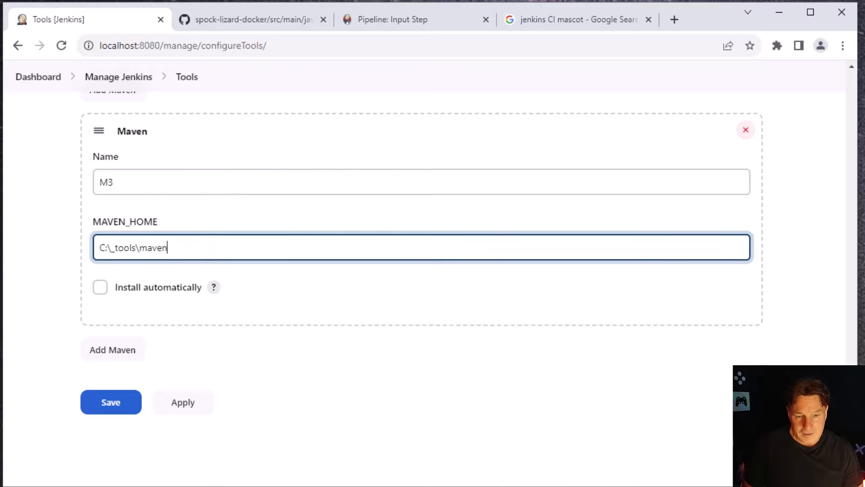
Switch to File Explorer, check the location of the maven folder under C:\_tools, and return to the Jenkins tool configuration
key(alt+Tab)
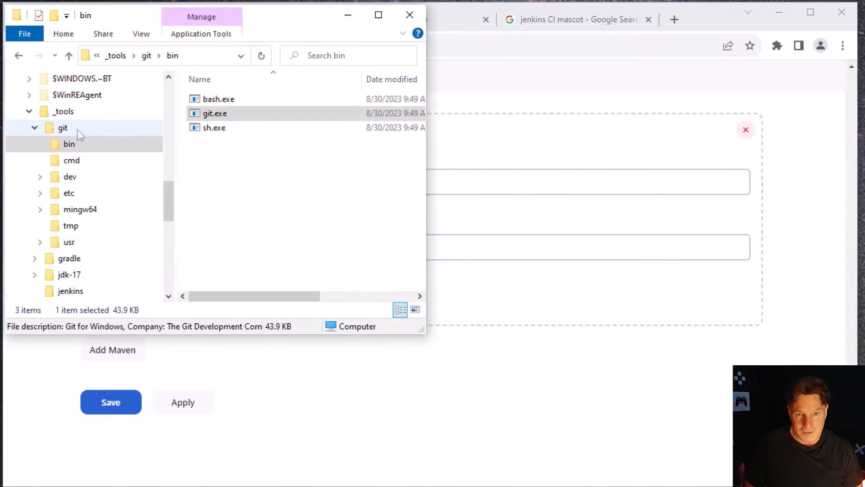
click(33, 128)
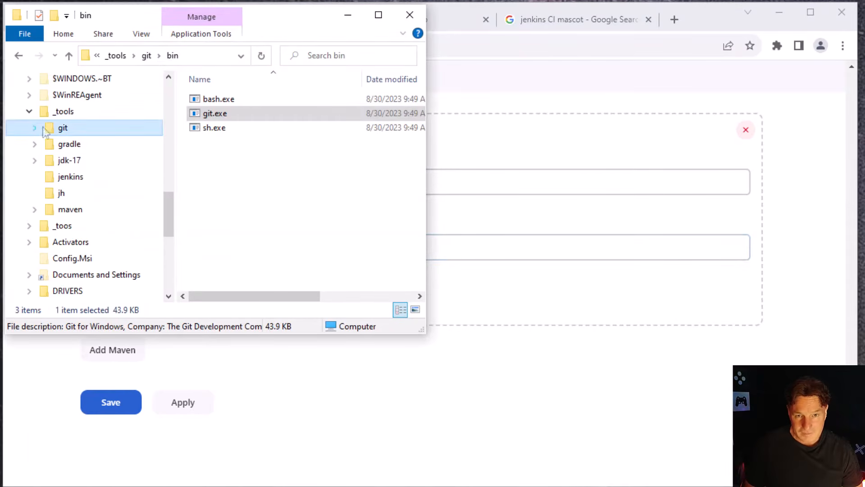
click(68, 177)
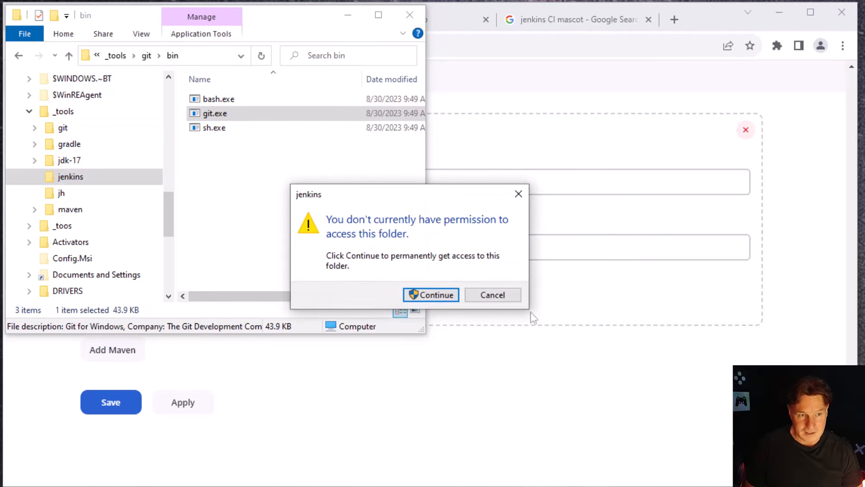
click(492, 296)
click(67, 143)
click(63, 128)
click(63, 111)
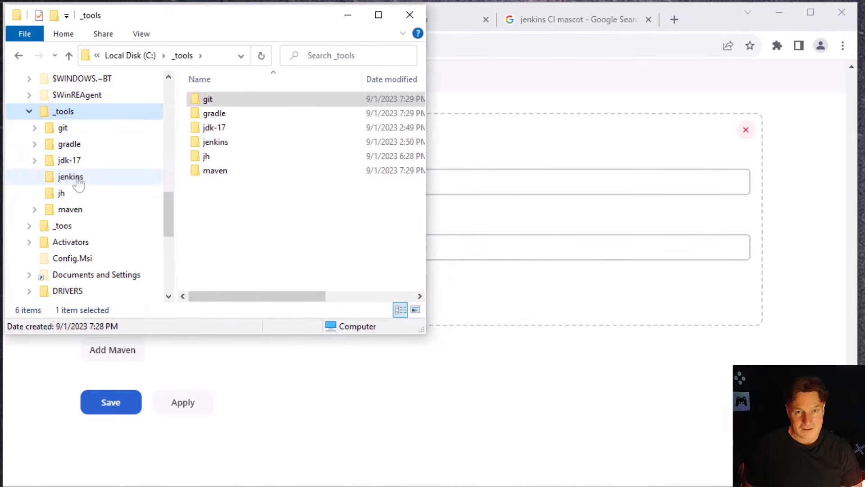
click(72, 209)
click(508, 248)
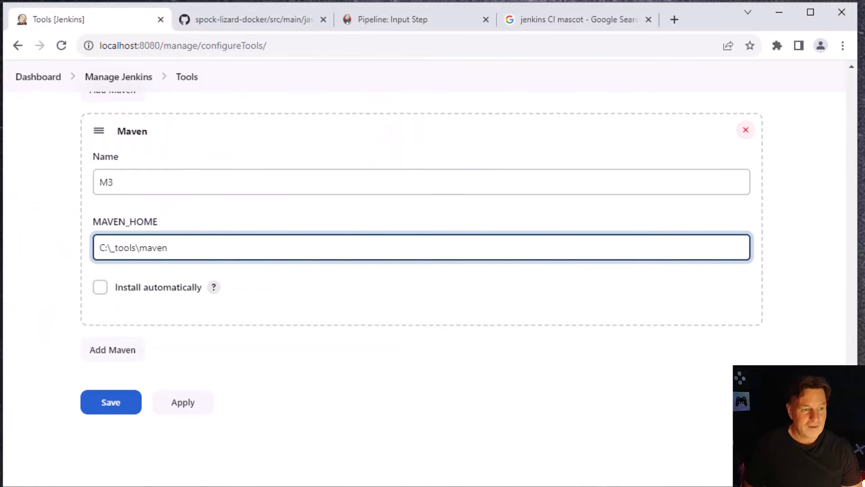
Review the configured Gradle and JDK installations, and apply and save the tool configuration
scroll(831, 356, up, 8)
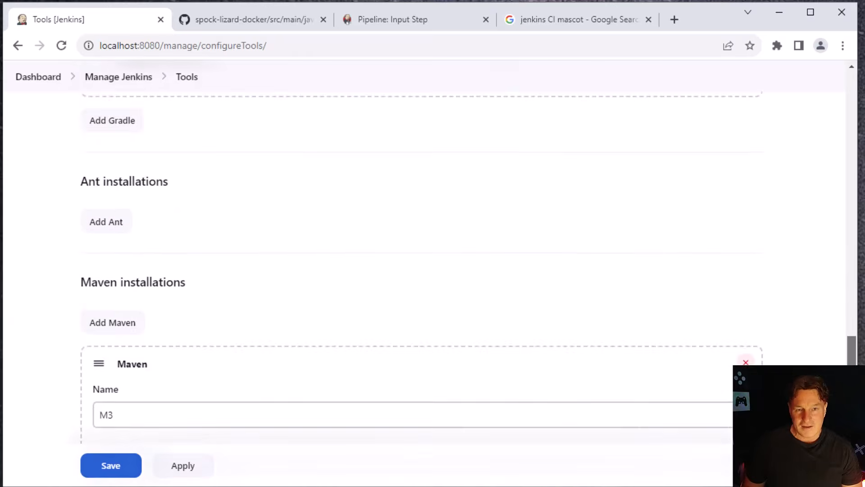
scroll(828, 350, up, 8)
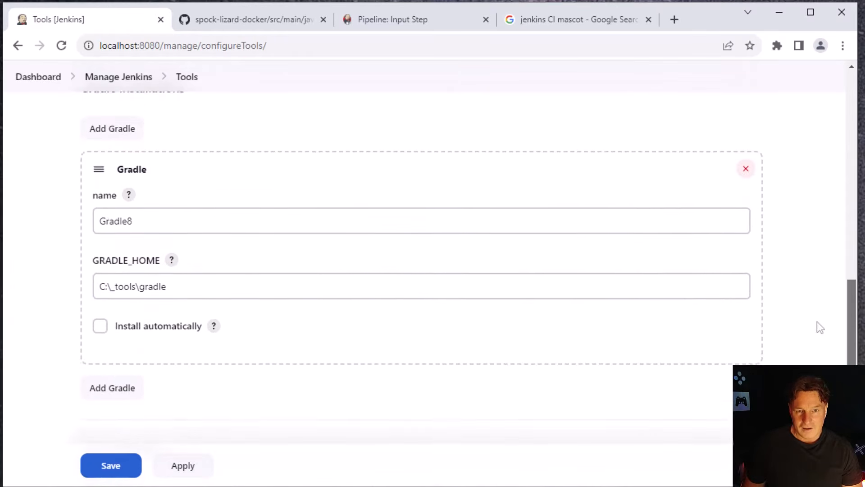
scroll(796, 267, up, 8)
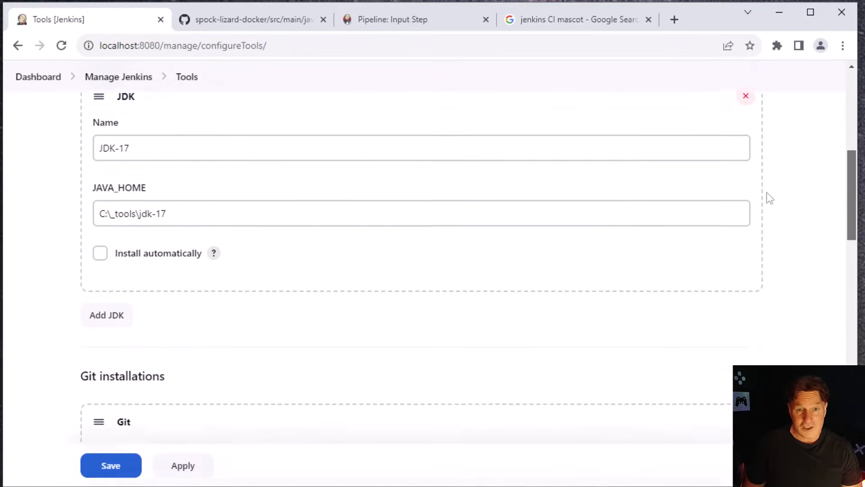
scroll(769, 180, up, 5)
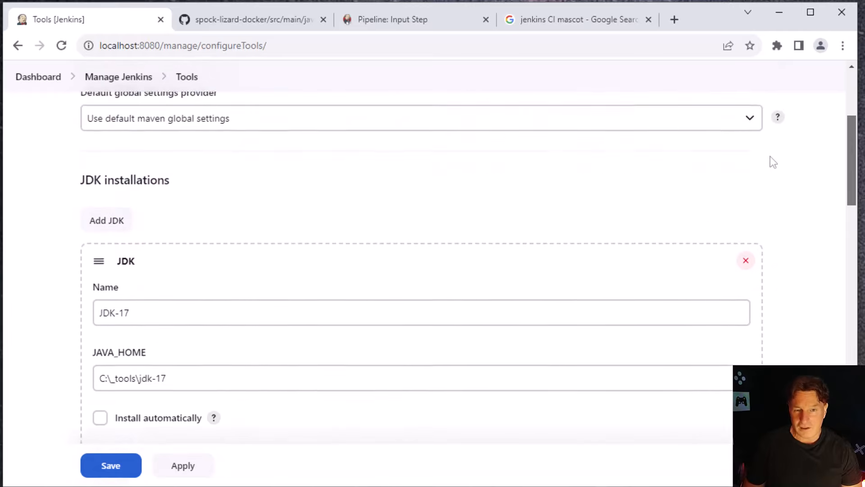
scroll(774, 132, up, 3)
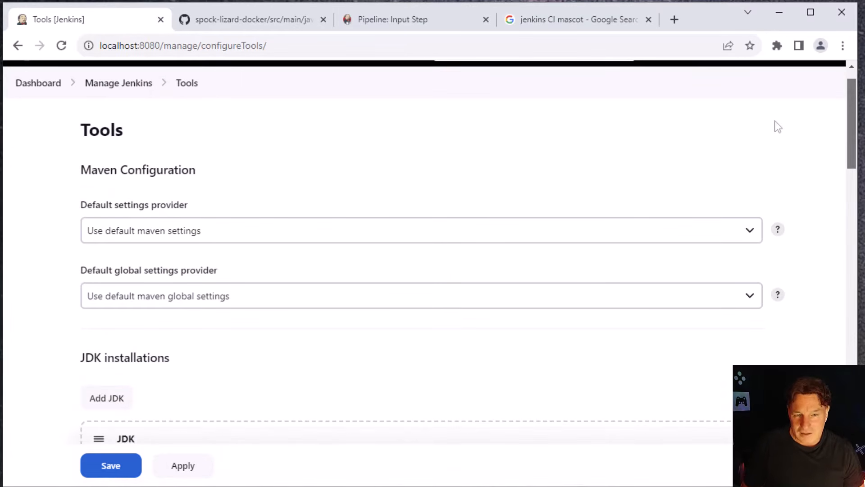
scroll(772, 149, down, 5)
click(158, 206)
key(ctrl+a)
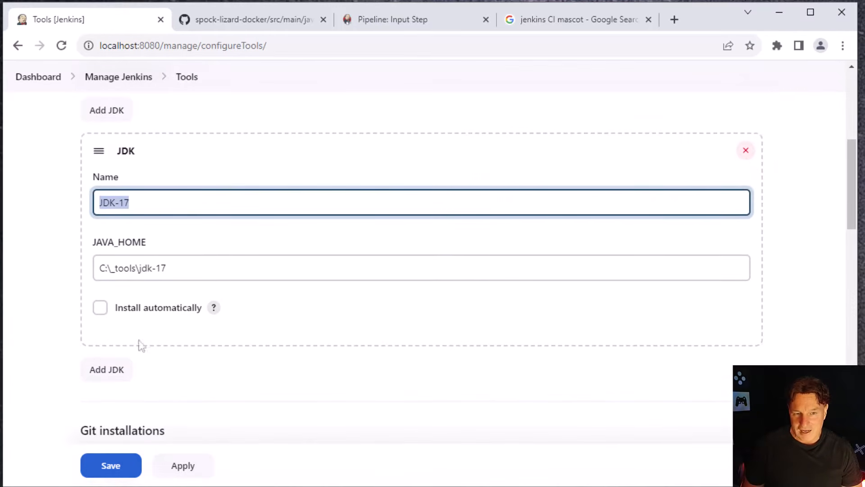
click(193, 466)
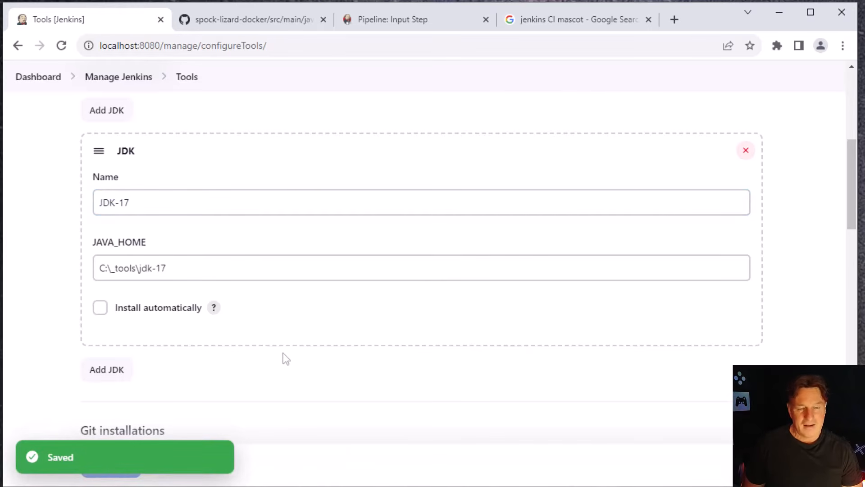
click(112, 466)
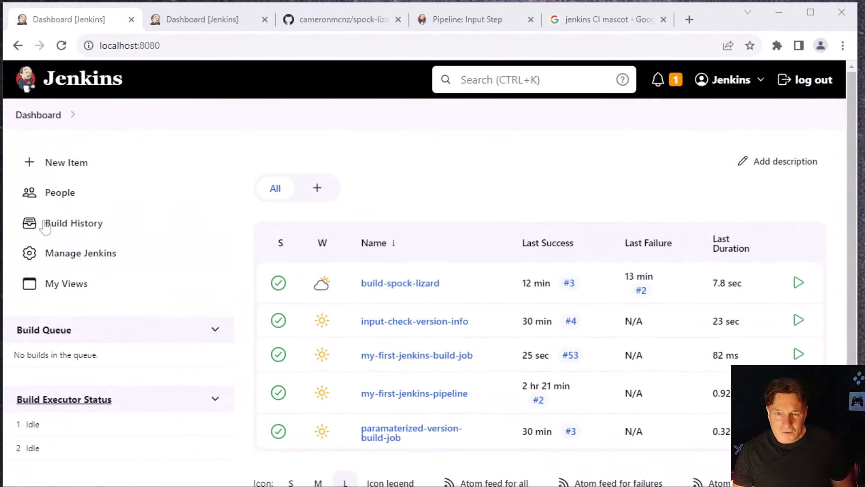
Create a new Pipeline item named build-spock-lizard-pipeline
click(54, 168)
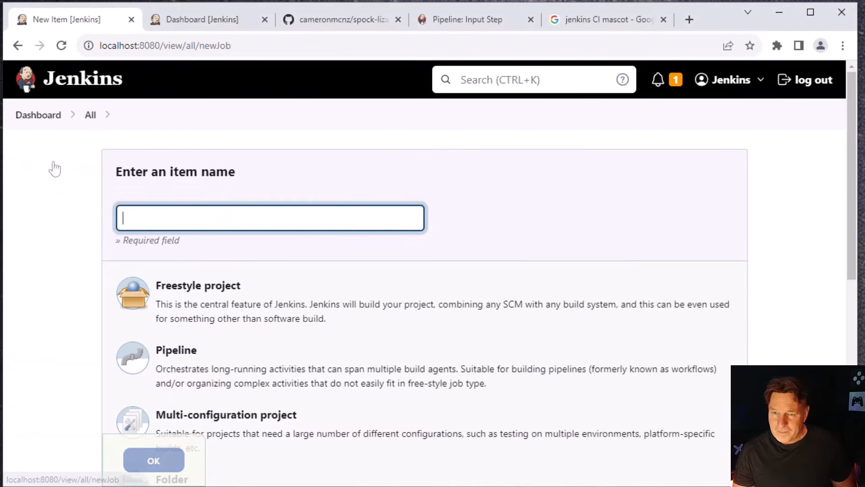
click(237, 213)
text(b)
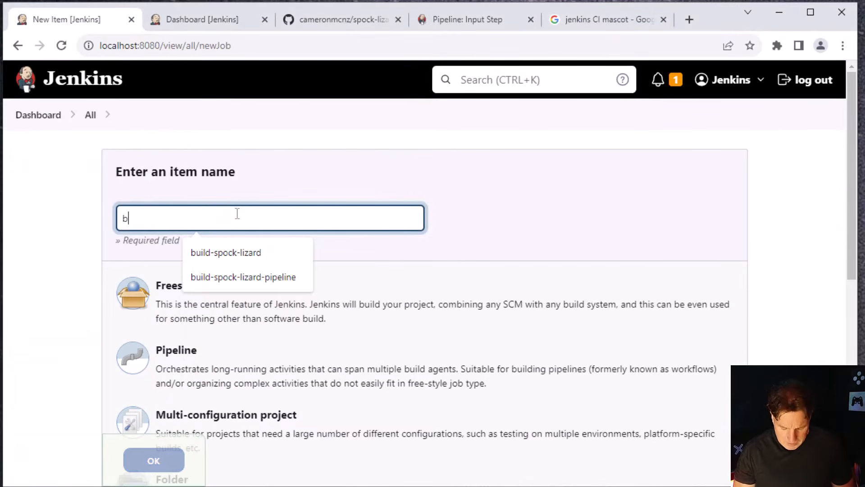
text(uild-spock)
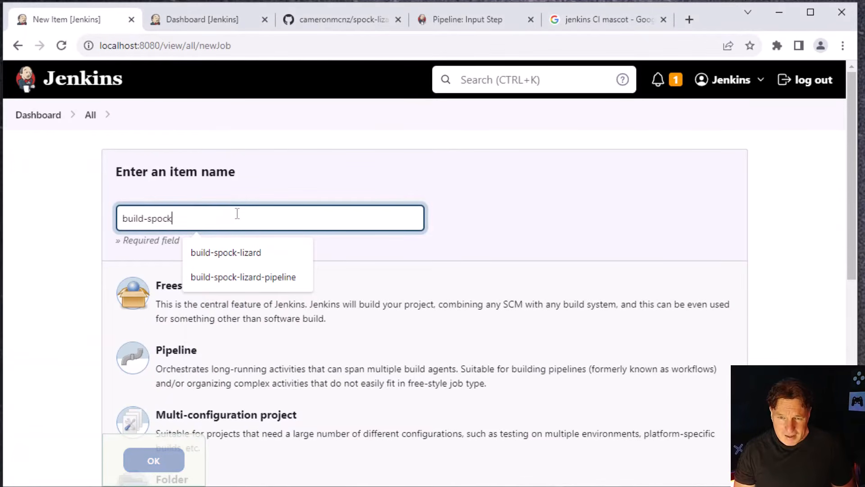
text(-lizard-pipeline)
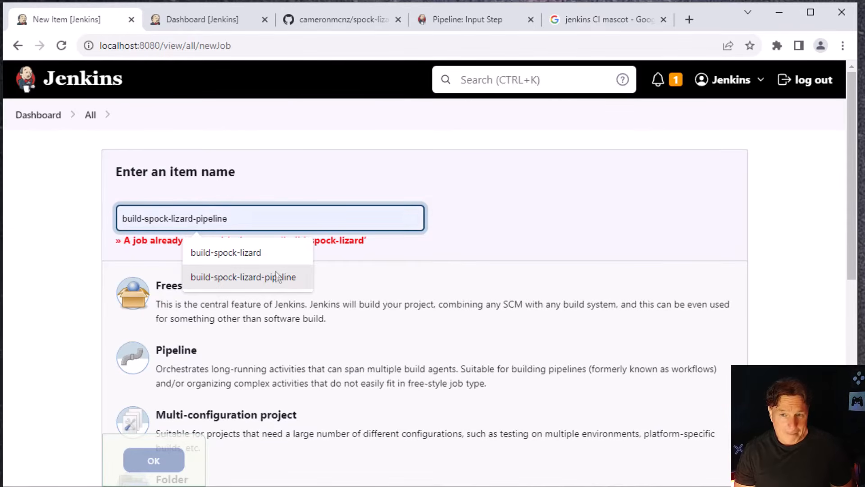
click(276, 276)
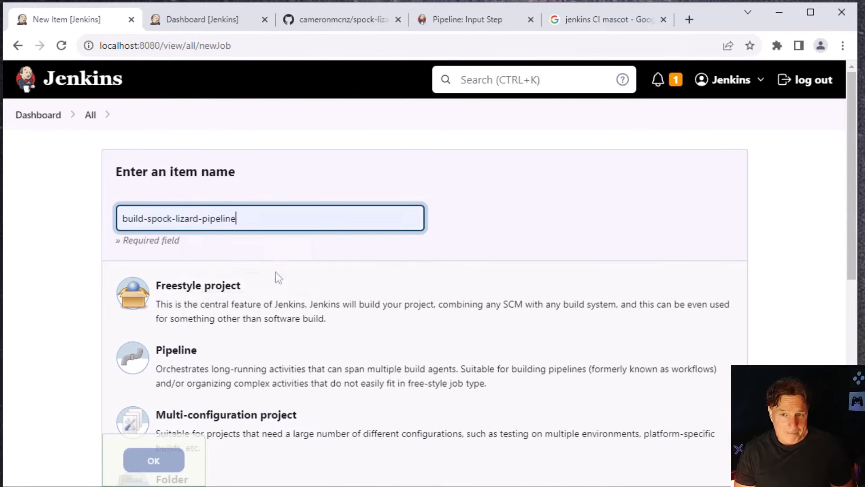
click(219, 363)
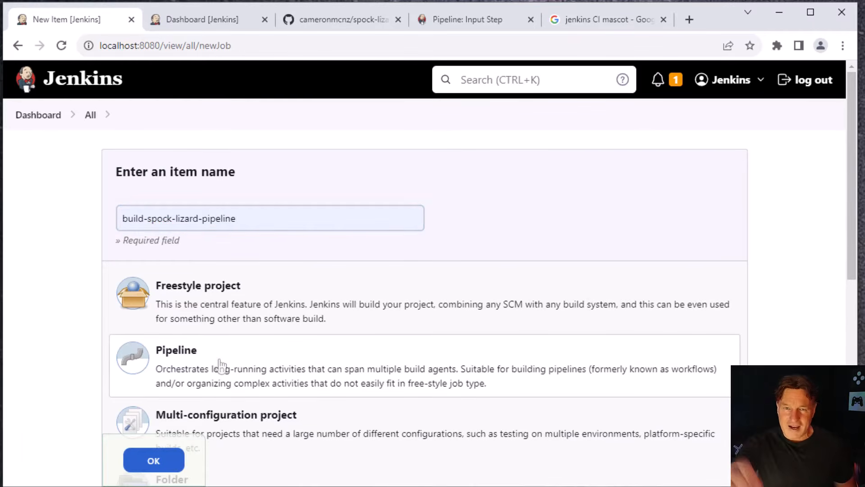
click(153, 460)
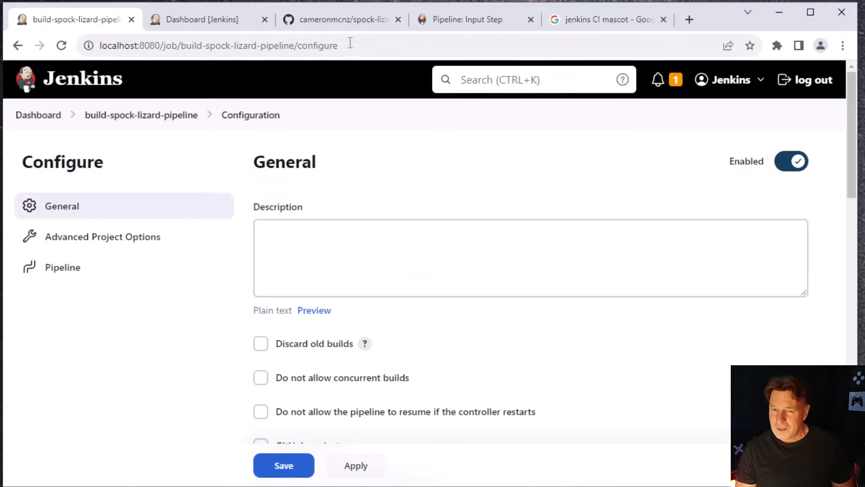
Copy the HTTPS clone URL of the spock-lizard-docker repository on GitHub and return to the pipeline job's configuration
click(342, 20)
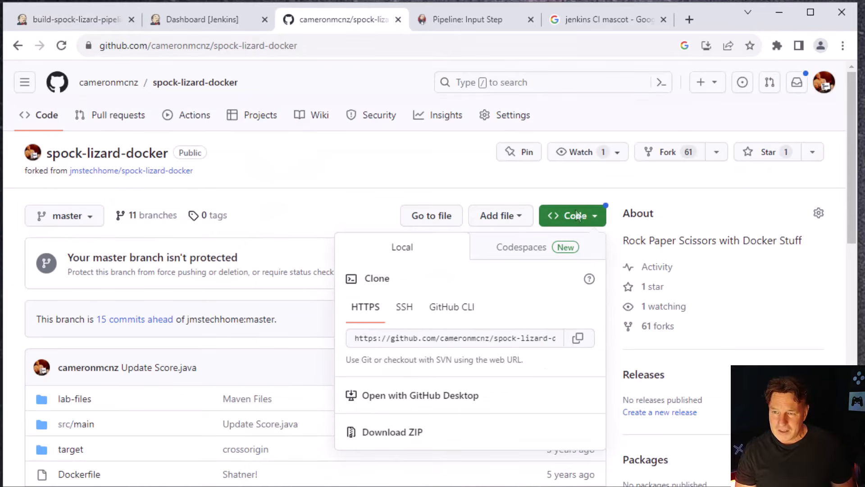
click(591, 216)
click(591, 217)
click(550, 341)
click(578, 339)
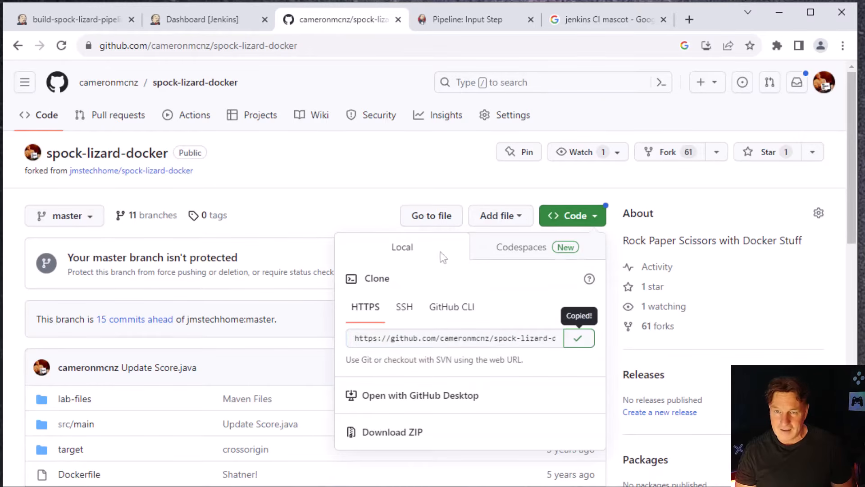
click(72, 24)
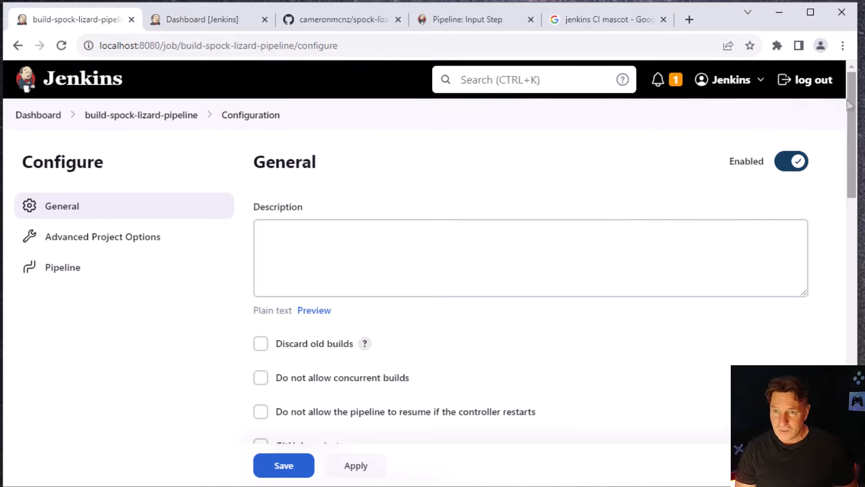
Load the GitHub + Maven sample script into the job's pipeline definition
drag(847, 99, 853, 356)
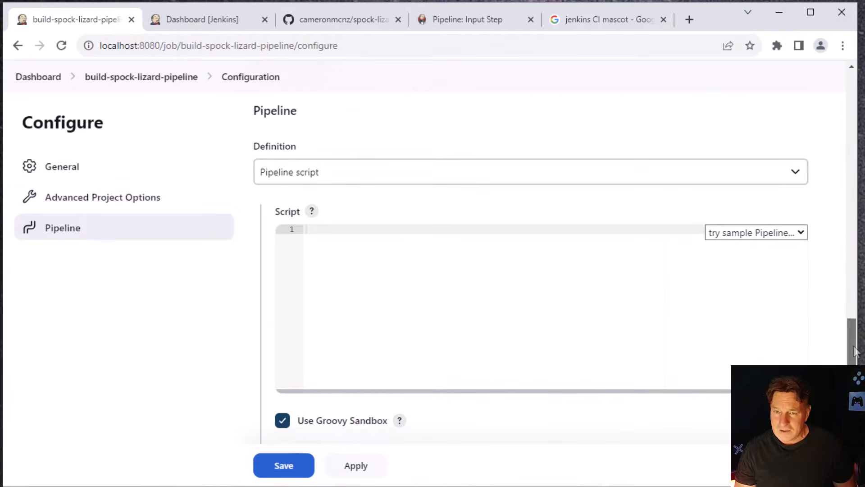
click(806, 237)
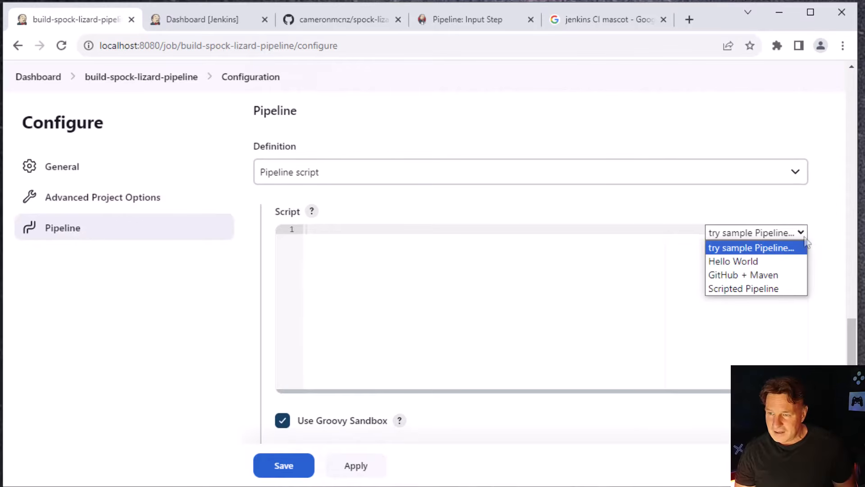
click(754, 275)
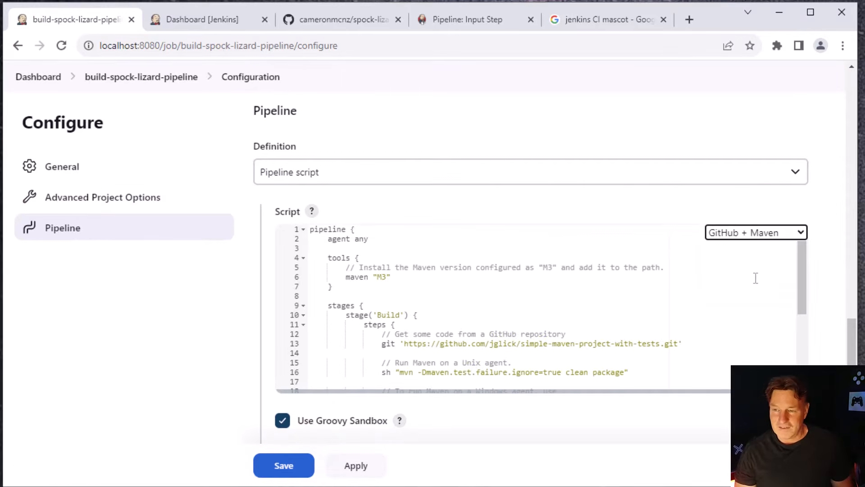
Compare the script's maven "M3" tool line with the Maven installation name in the Jenkins tool configuration, and return to the script
click(396, 276)
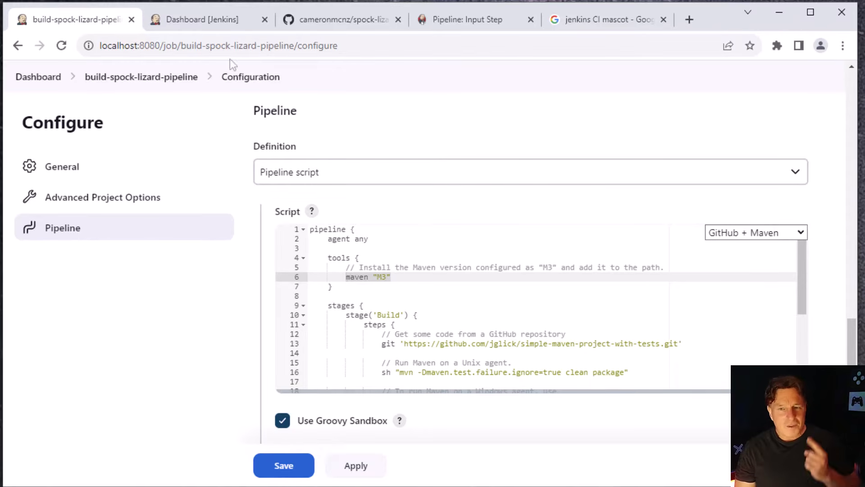
click(197, 26)
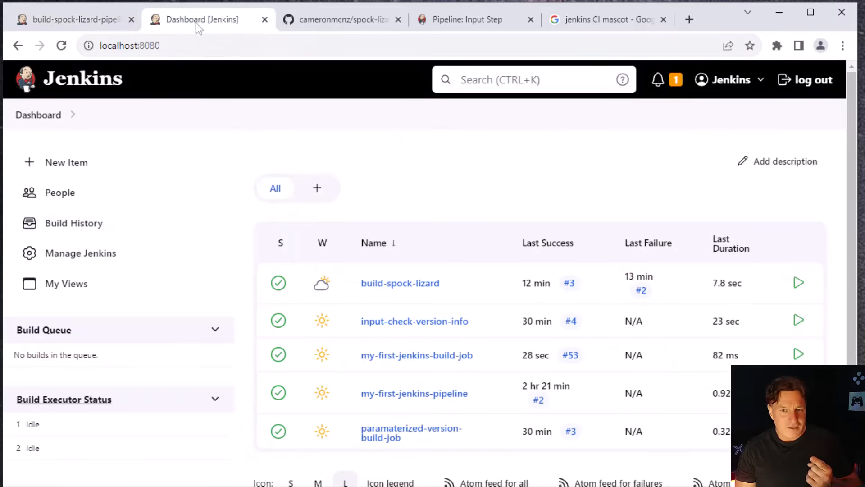
click(75, 253)
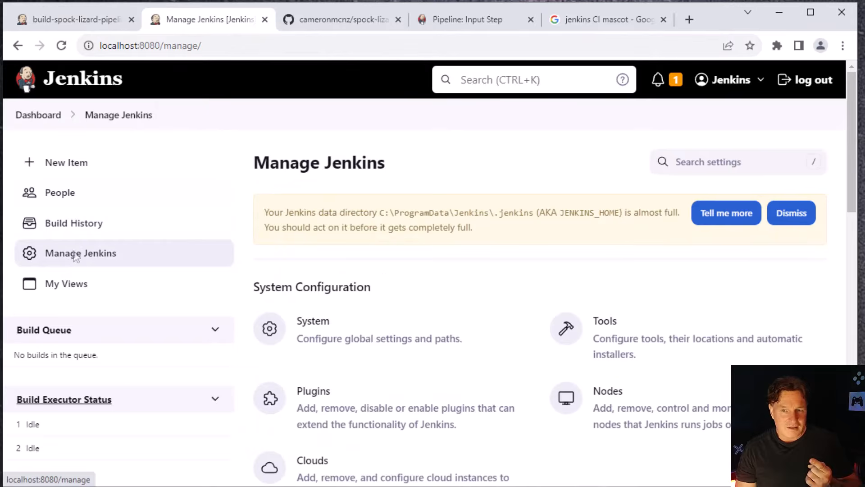
click(615, 333)
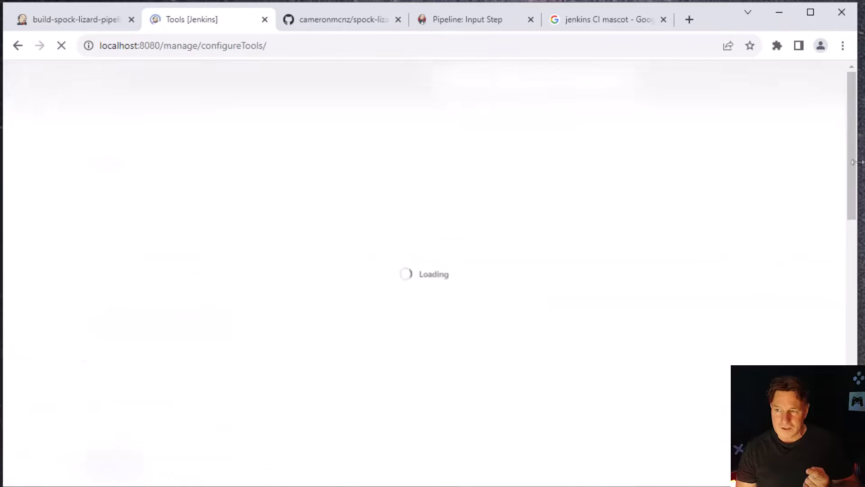
scroll(846, 276, down, 10)
scroll(846, 276, down, 8)
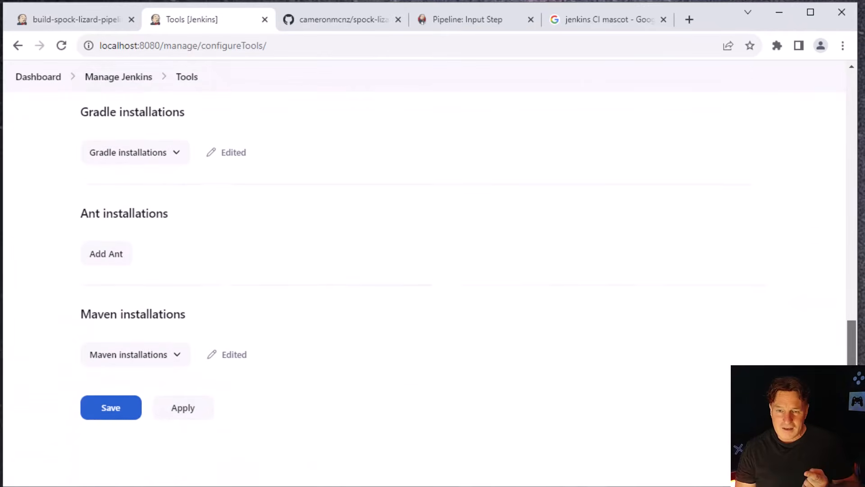
click(138, 355)
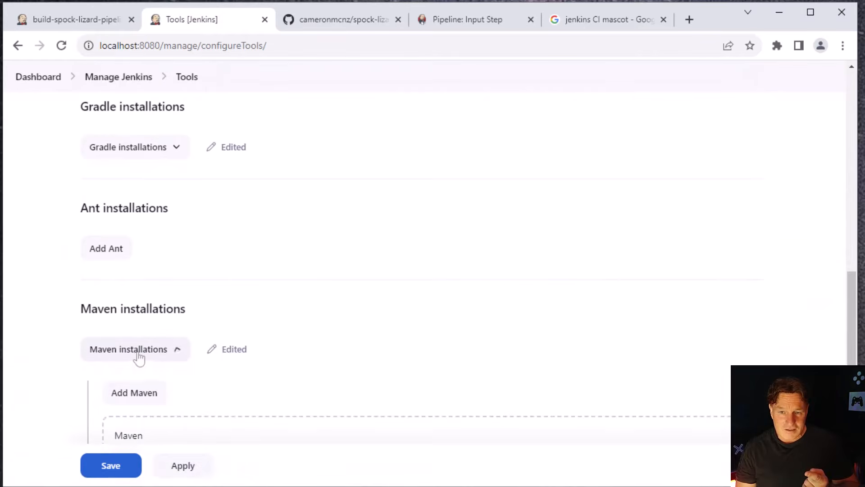
scroll(850, 317, down, 6)
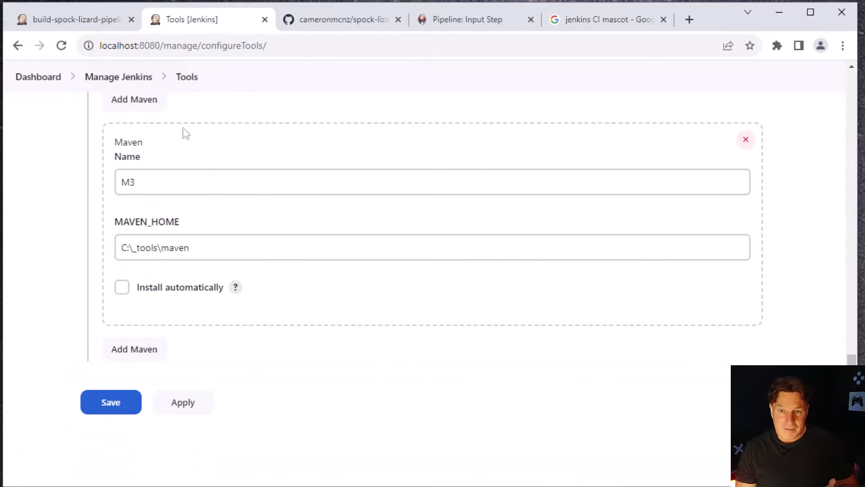
drag(143, 182, 120, 185)
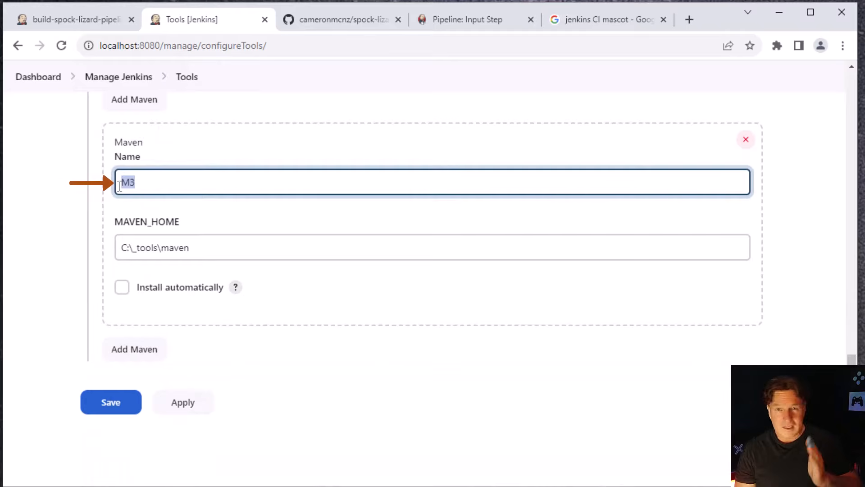
click(105, 20)
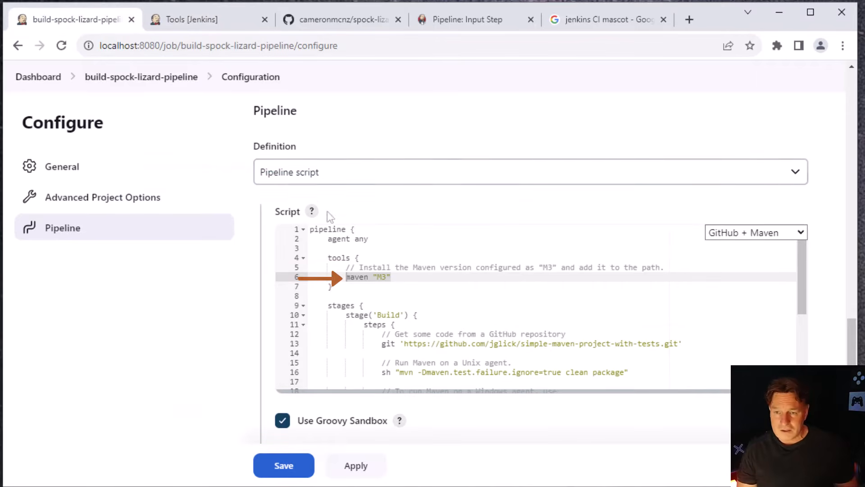
click(413, 278)
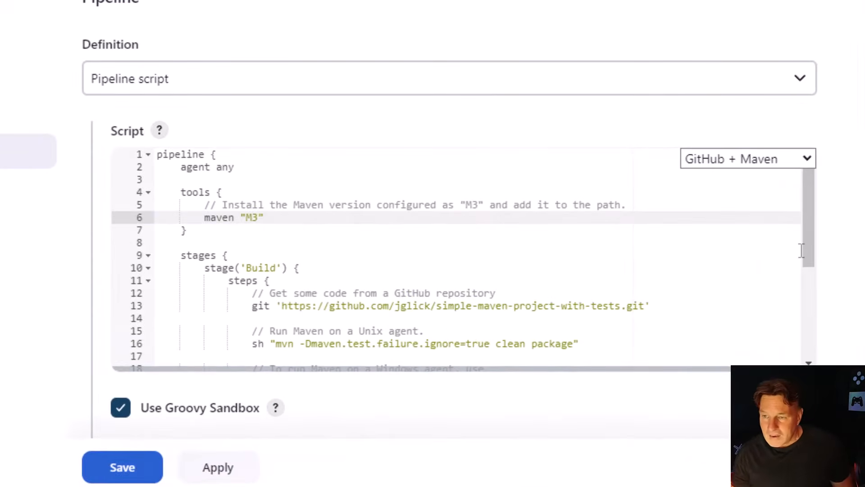
Replace the sample repository URL in the Build stage's git step with the copied spock-lizard-docker.git clone URL
scroll(784, 271, down, 3)
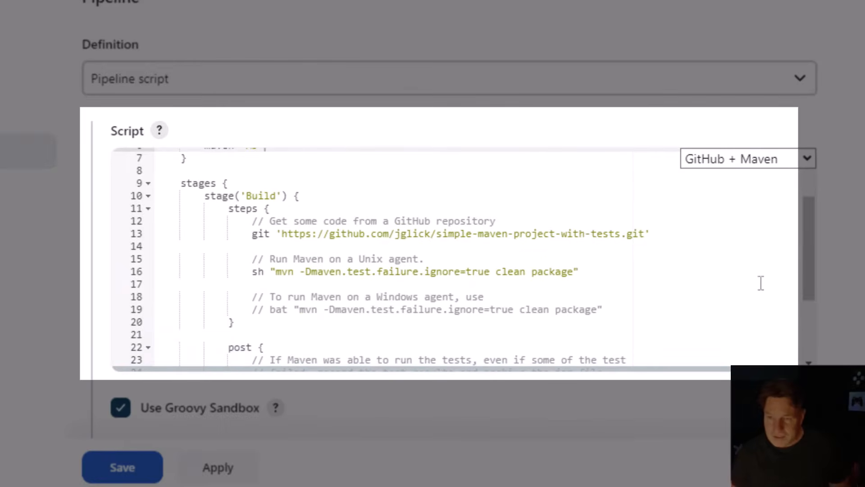
drag(641, 237, 281, 233)
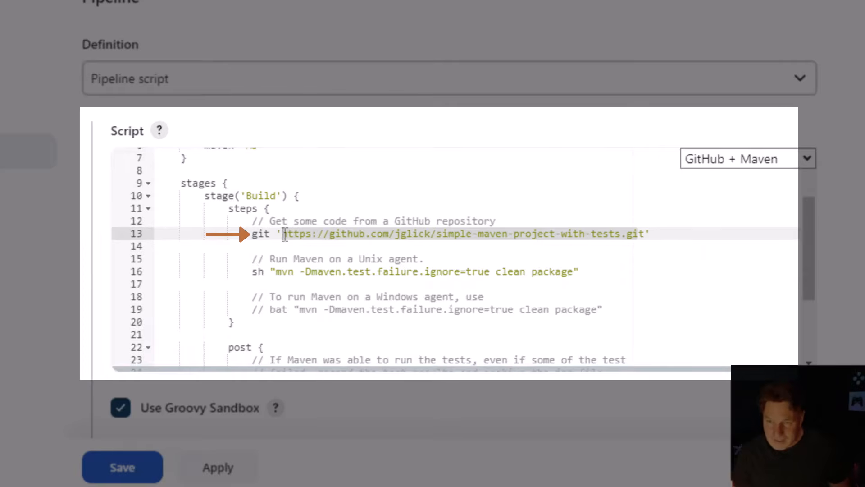
key(ctrl+v)
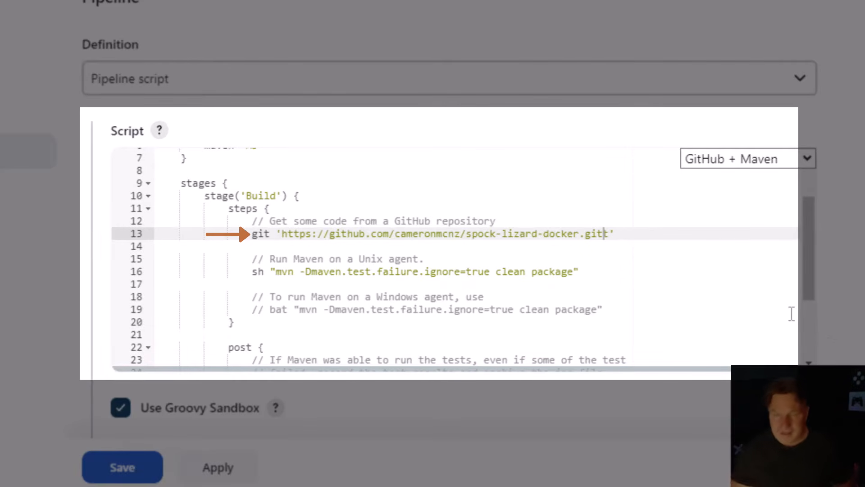
key(Delete)
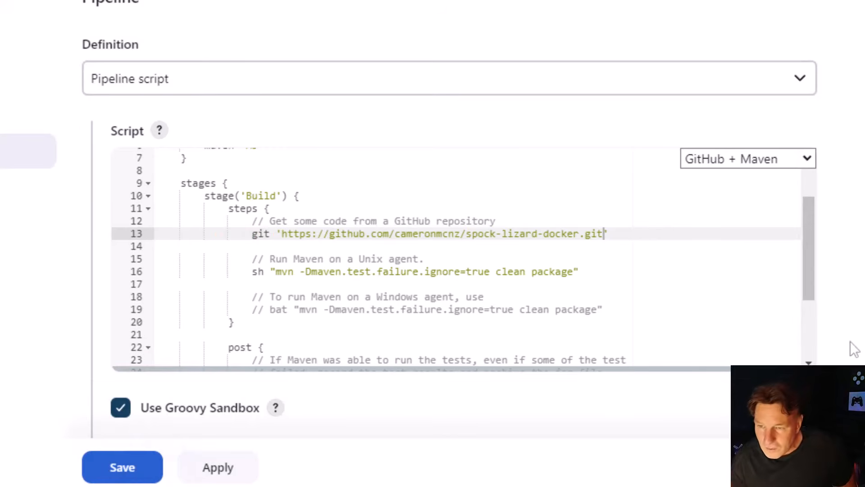
Comment out the Unix agent's sh "mvn -Dmaven.test.failure.ignore=true clean package" line in the Build stage
drag(811, 286, 810, 327)
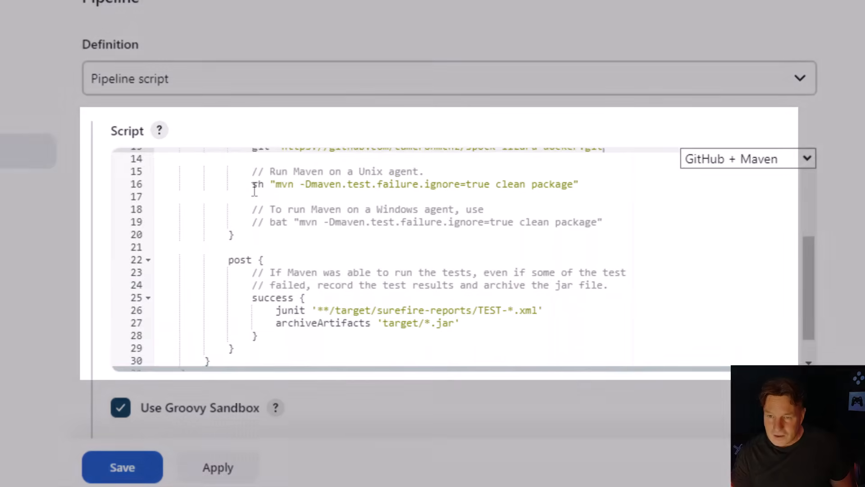
drag(248, 184, 581, 187)
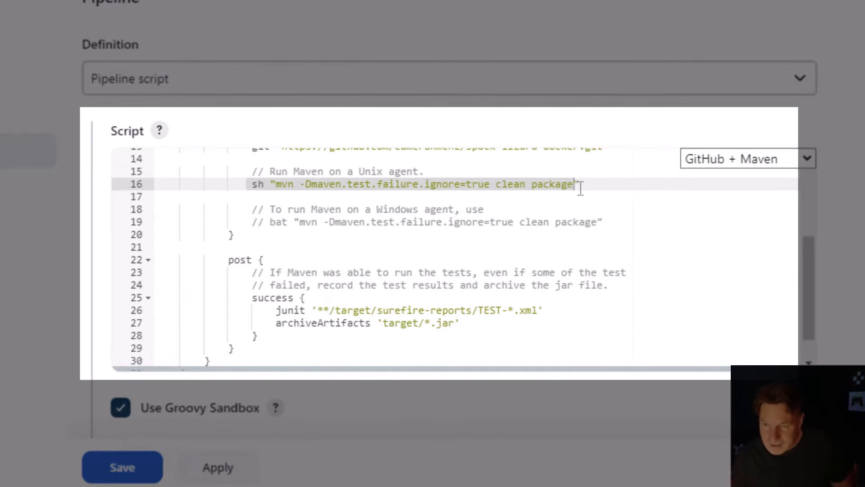
click(288, 196)
click(255, 184)
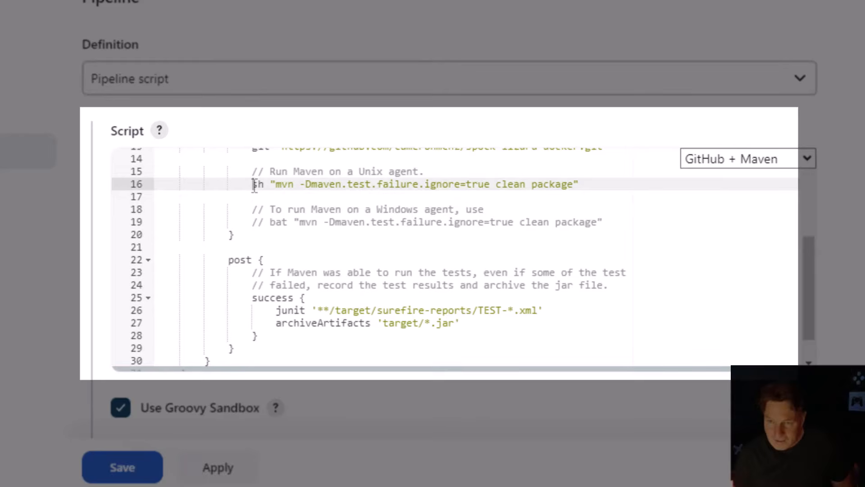
text(//)
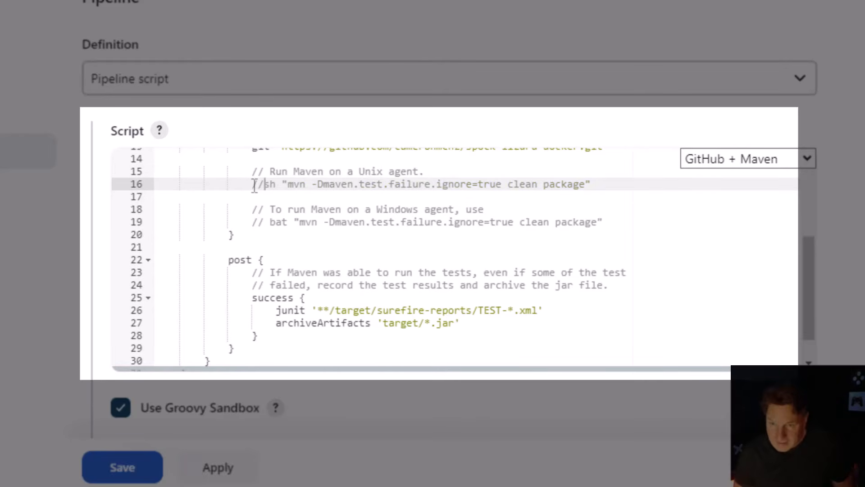
Uncomment the Windows agent's bat "mvn -Dmaven.test.failure.ignore=true clean package" line and align it with the other steps
click(266, 222)
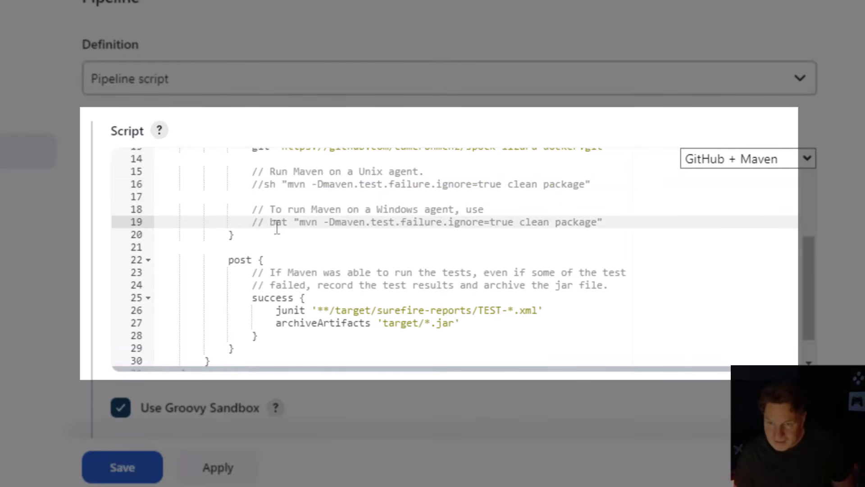
key(BackSpace)
key(BackSpace)
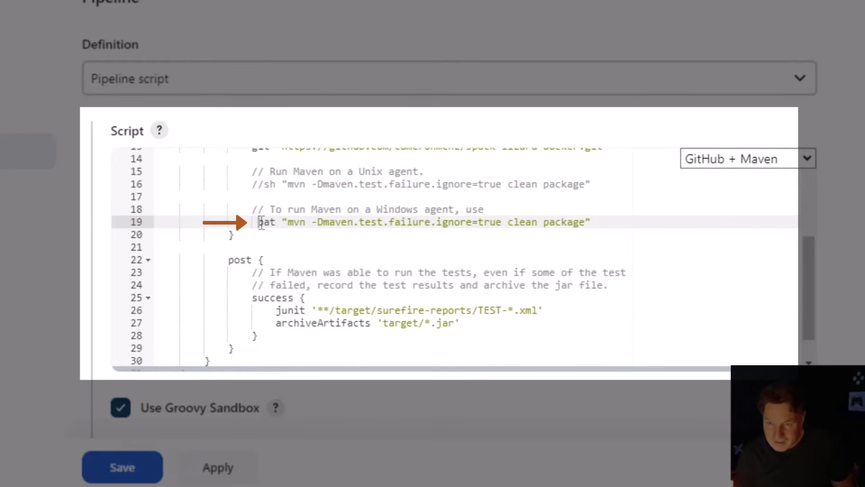
key(BackSpace)
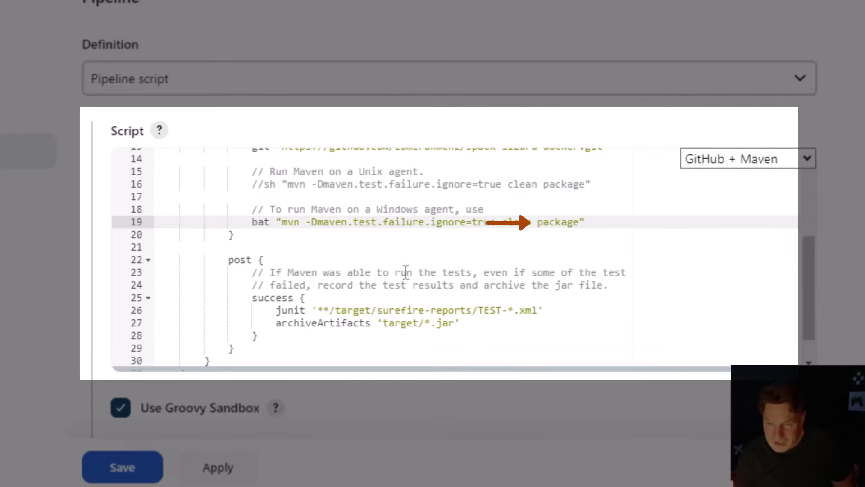
Review the script's post section, save the pipeline job's configuration and start a build
drag(814, 315, 811, 334)
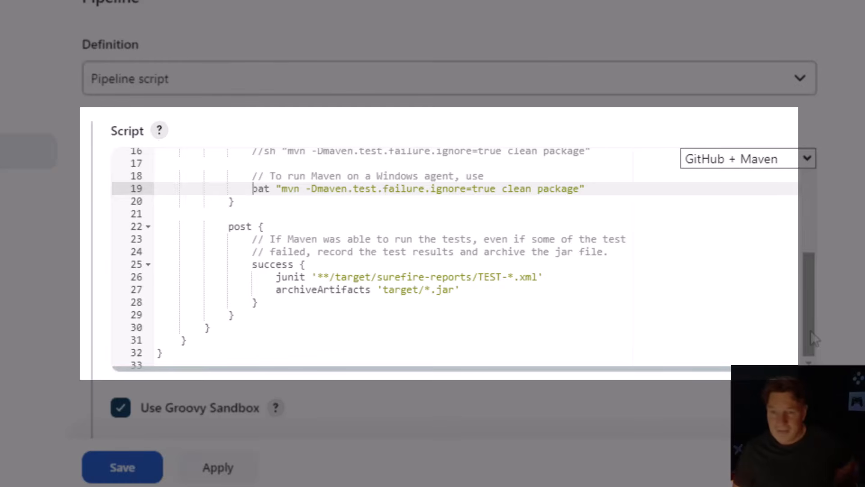
drag(813, 338, 806, 293)
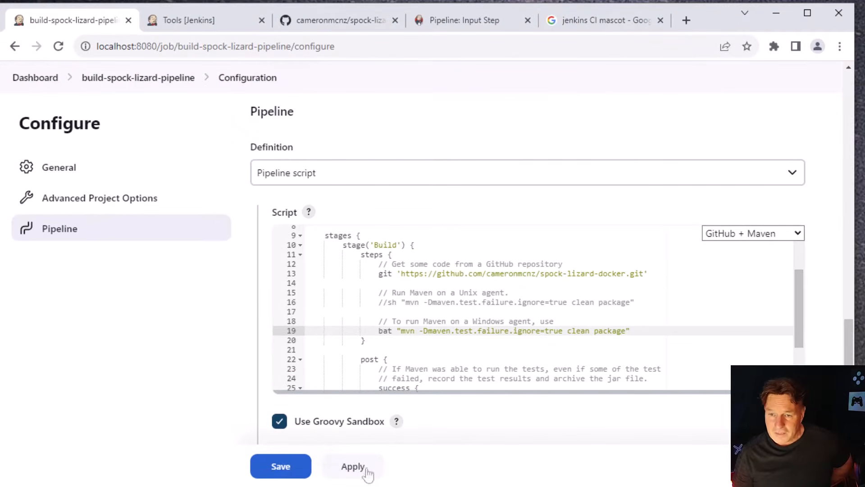
click(356, 469)
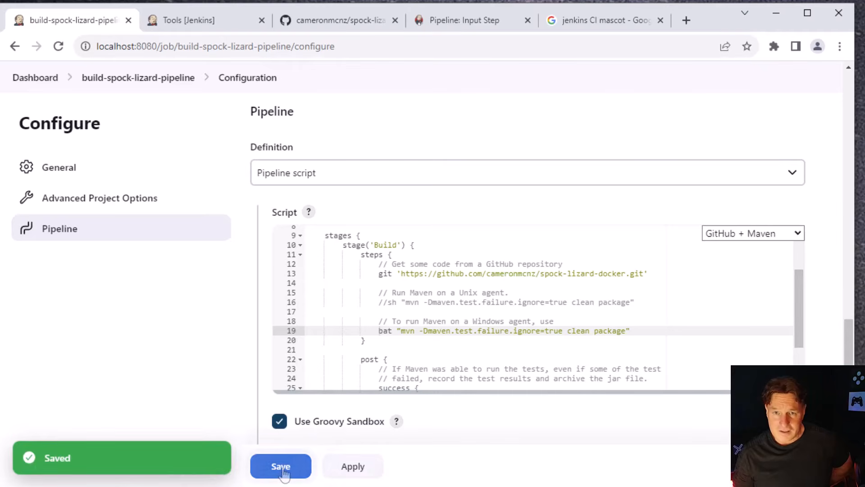
click(281, 467)
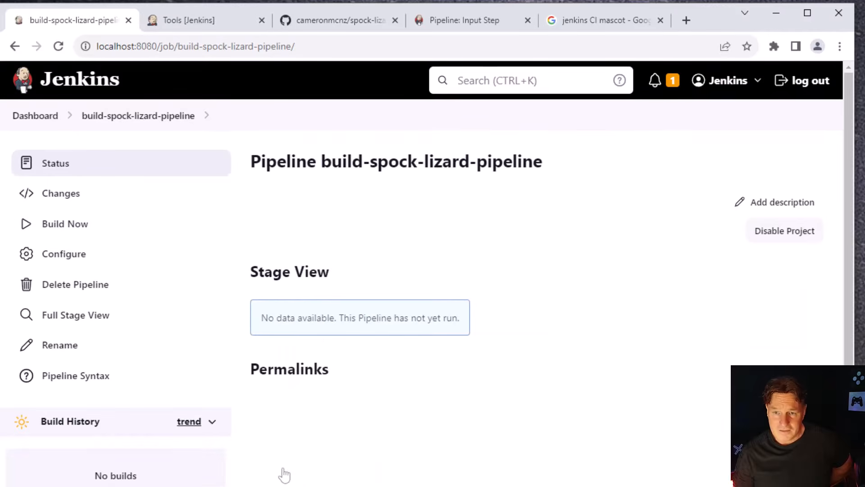
click(92, 235)
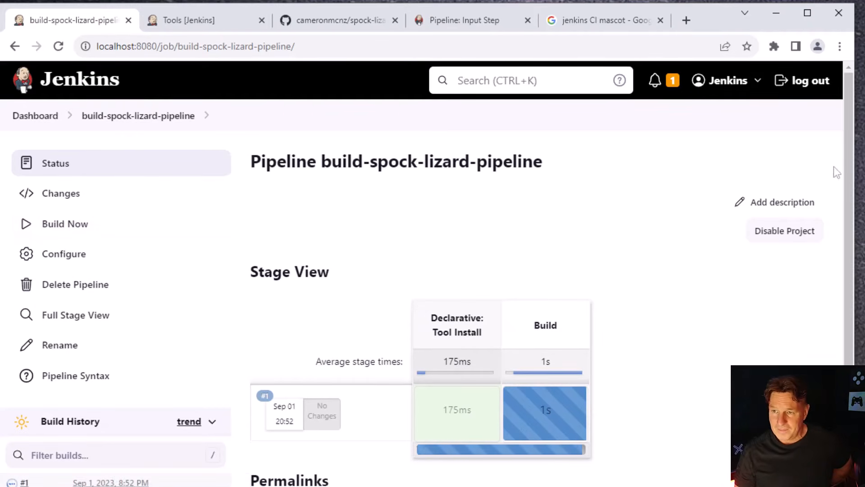
Check the running build #1 in the stage view and examine the Maven progress in its console output
drag(851, 168, 862, 266)
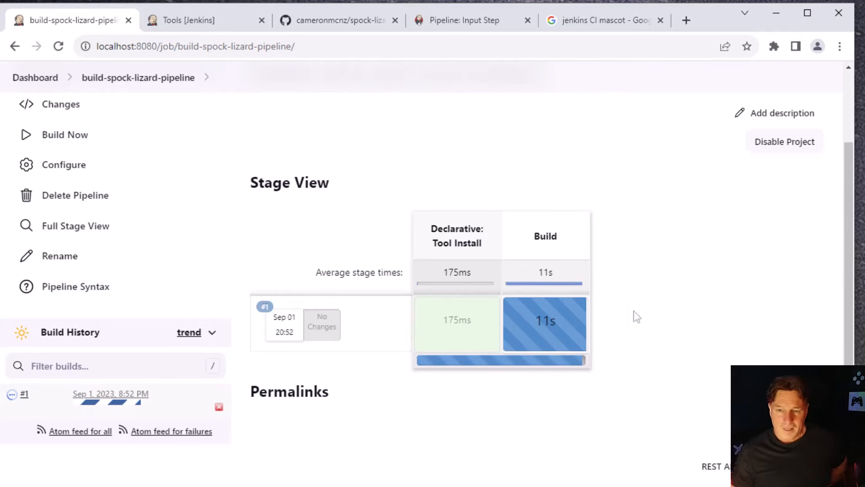
click(24, 394)
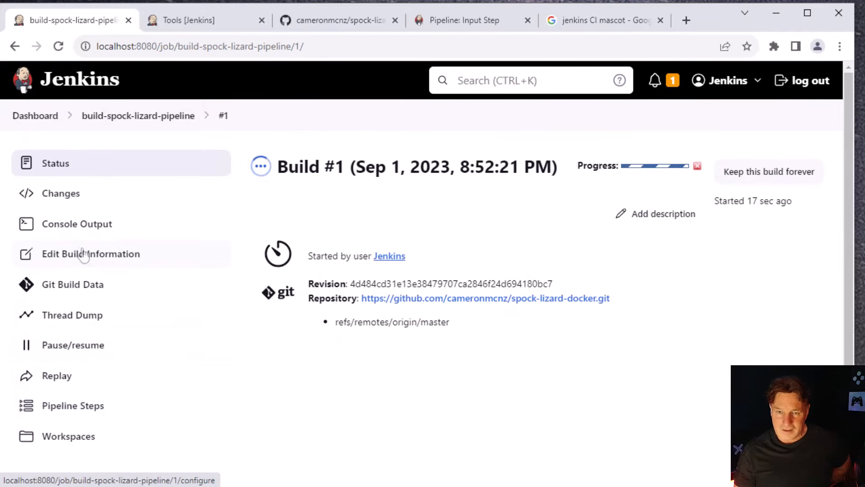
click(85, 224)
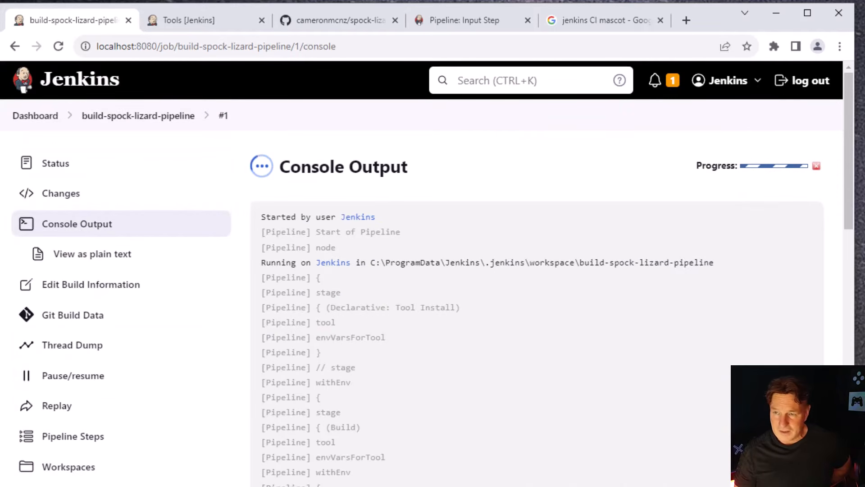
drag(849, 81, 850, 477)
click(846, 341)
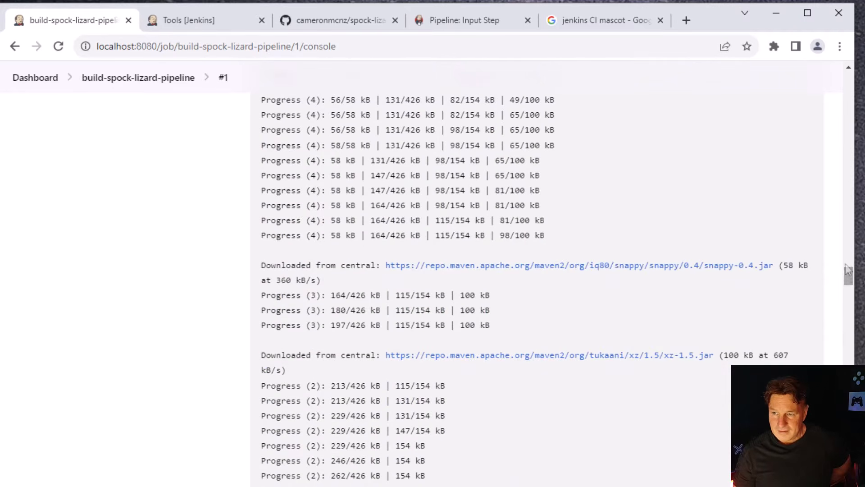
click(846, 260)
drag(849, 229, 850, 446)
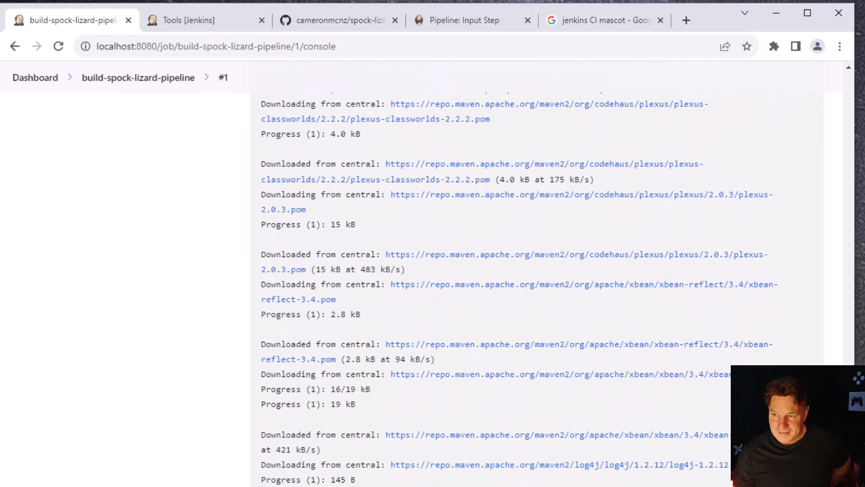
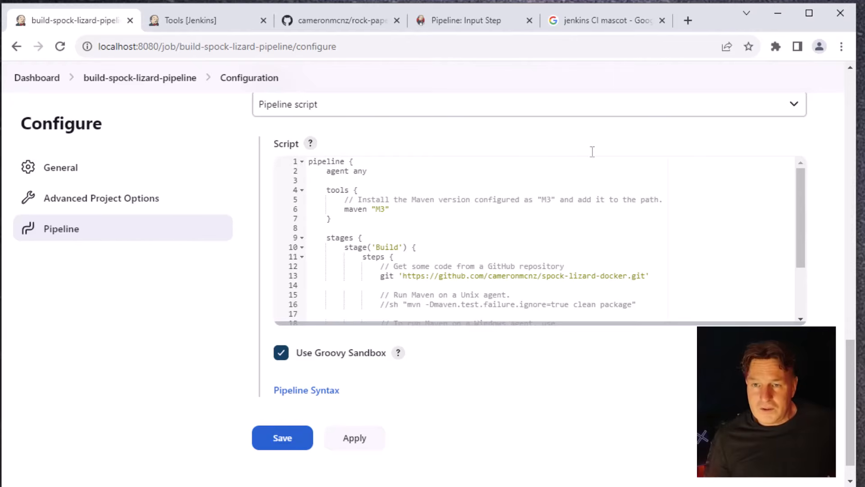
Open the Jenkinsfile in the rock-paper-scissors repository on GitHub
click(345, 18)
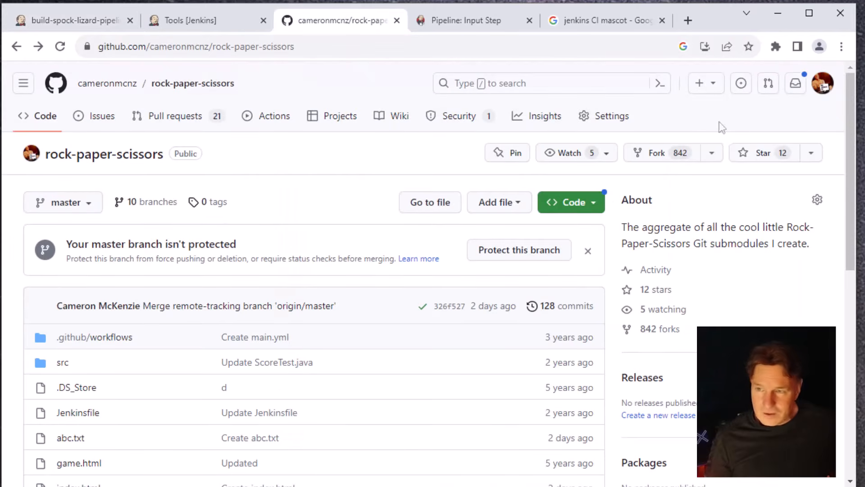
drag(851, 174, 851, 175)
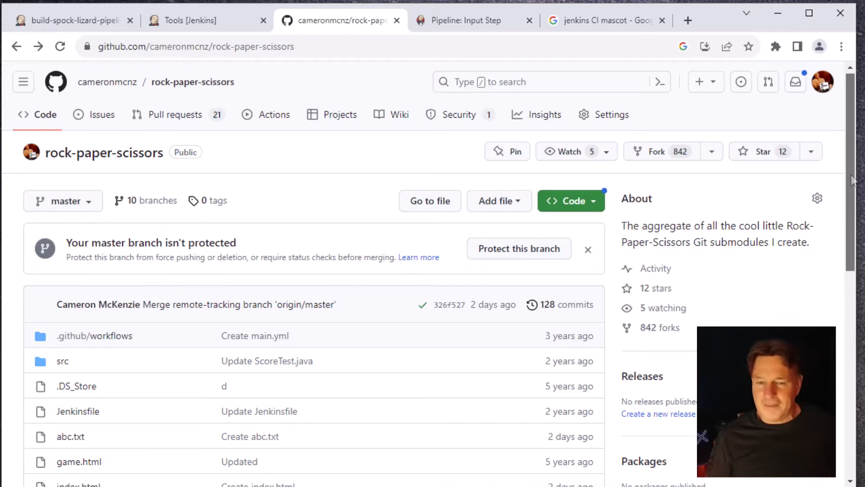
drag(852, 181, 853, 302)
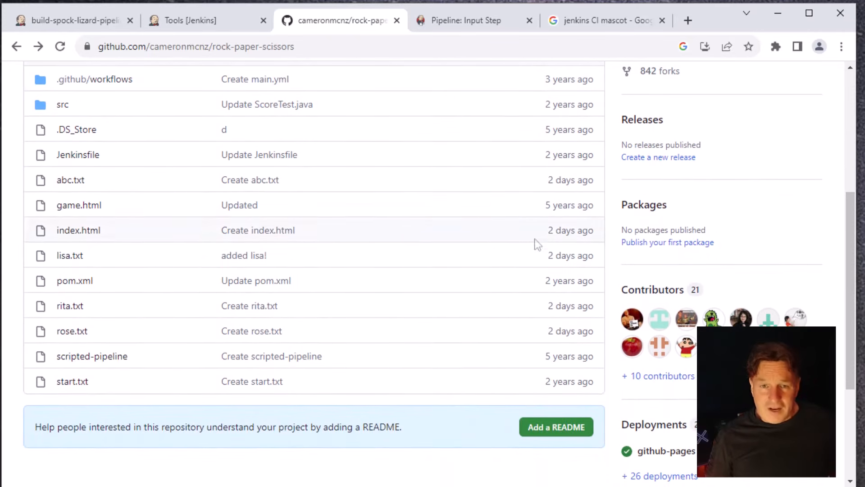
click(96, 159)
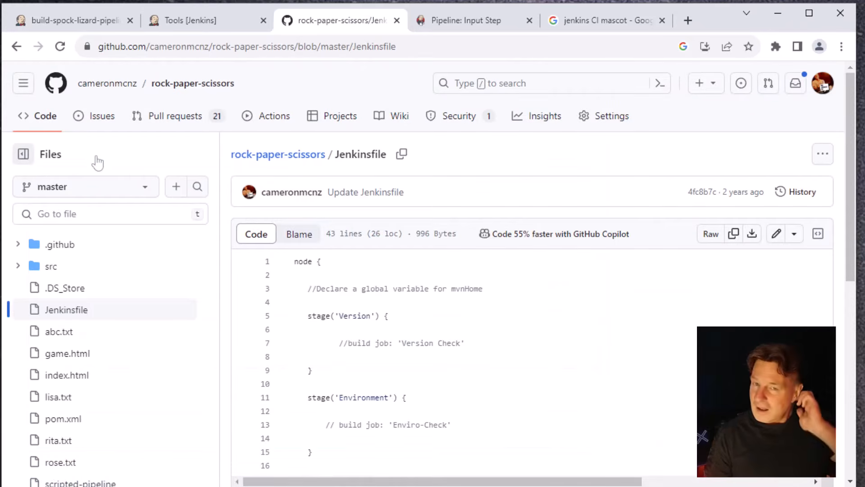
Compare the opening pipeline block of the build-spock-lizard-pipeline script with the node block and stages in the GitHub Jenkinsfile
click(188, 23)
click(71, 28)
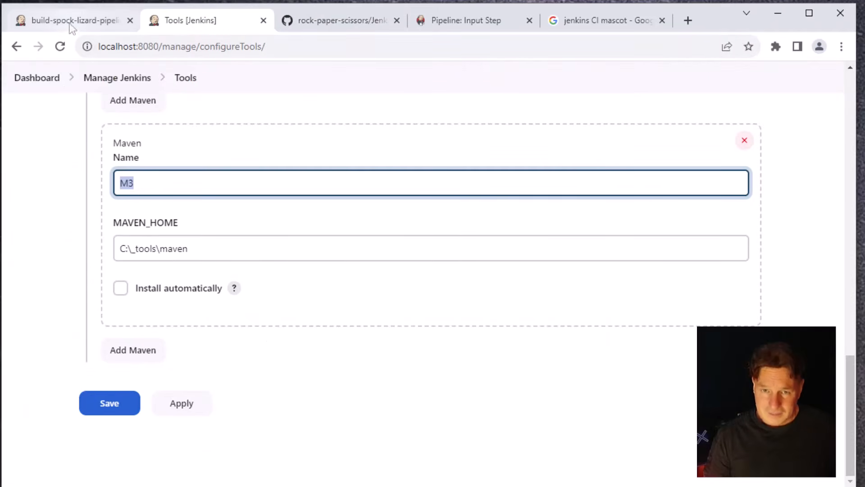
click(356, 161)
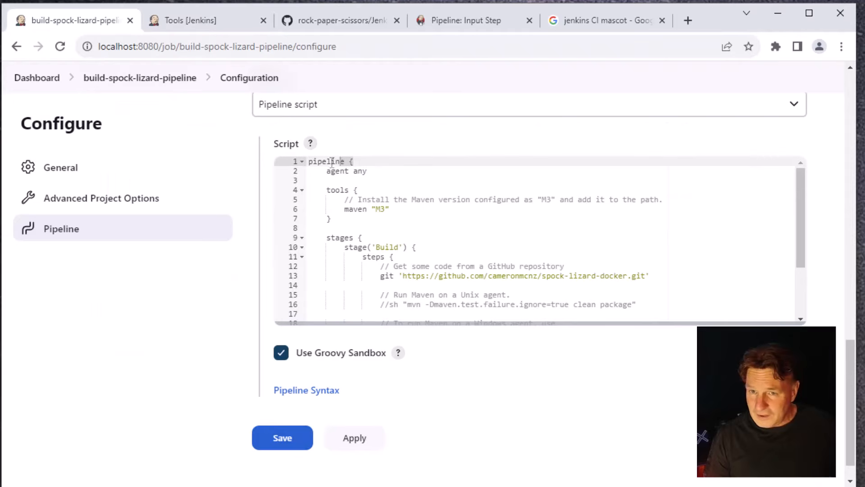
click(309, 161)
click(417, 163)
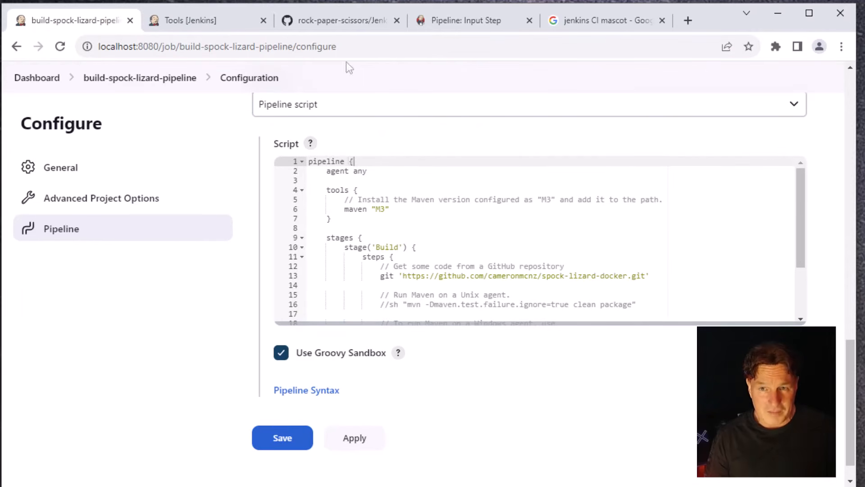
click(342, 21)
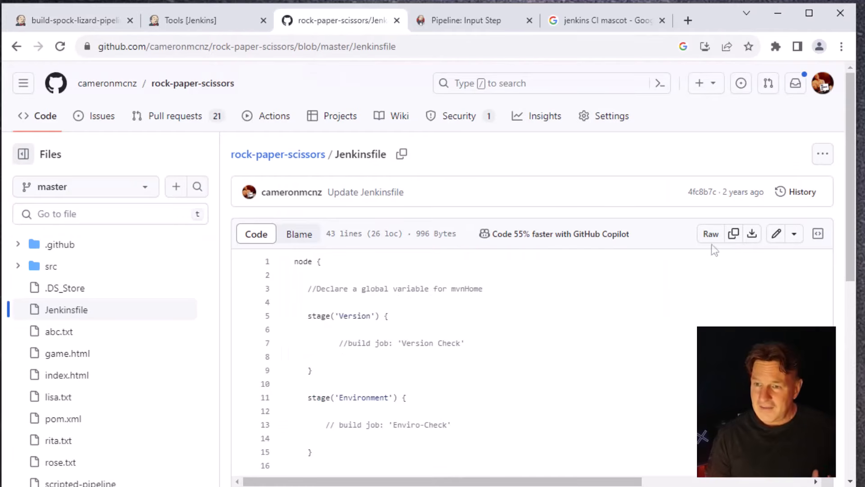
mouse_move(843, 240)
mouse_down()
mouse_move(834, 341)
mouse_move(828, 319)
mouse_up()
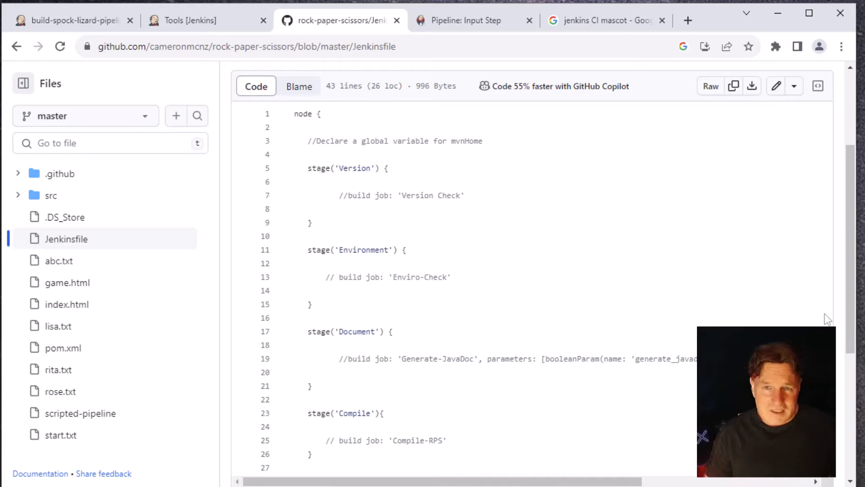
click(79, 23)
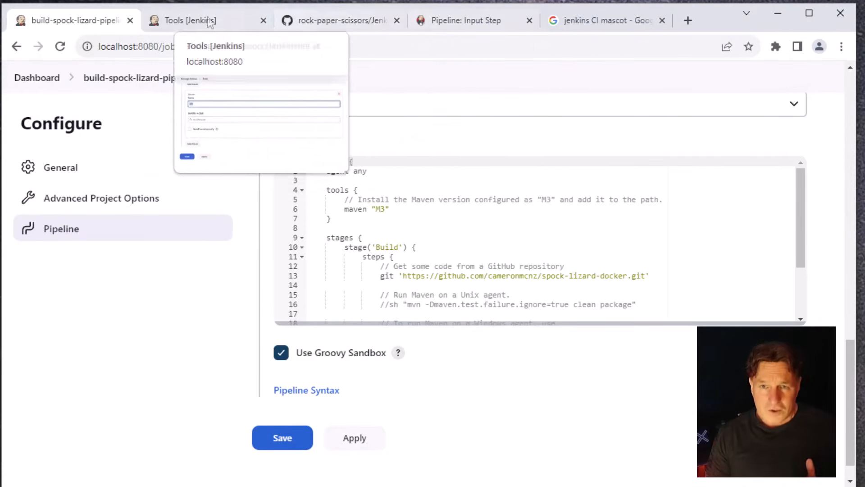
click(332, 20)
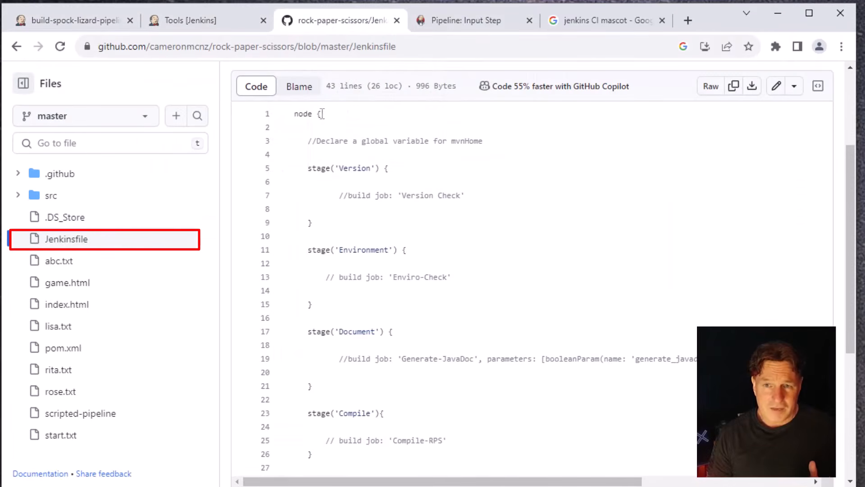
drag(322, 114, 291, 114)
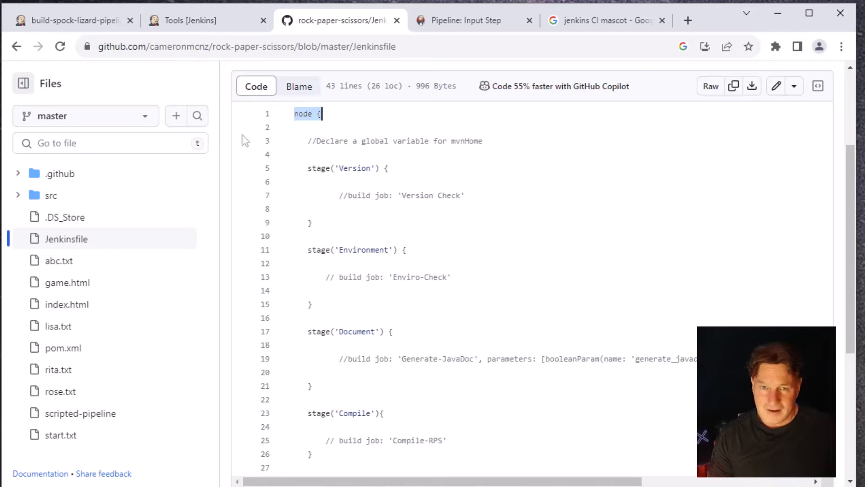
Return to the rock-paper-scissors repository's main page and copy its HTTPS clone URL
click(17, 47)
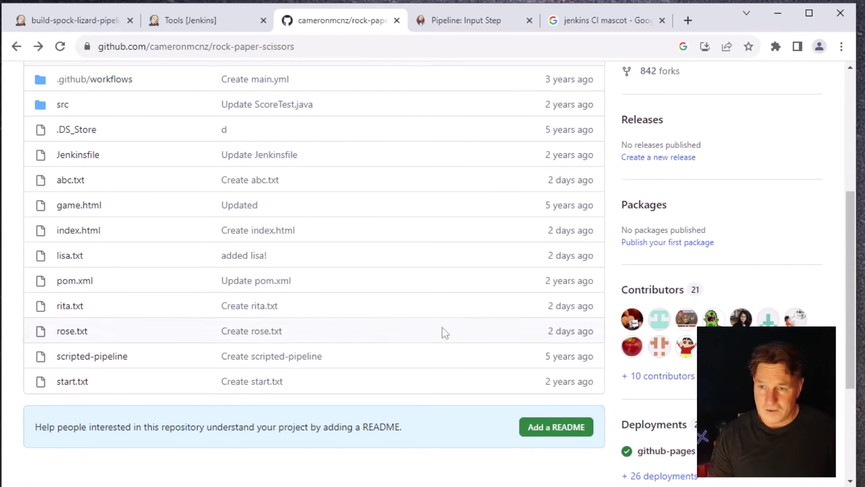
scroll(844, 351, up, 5)
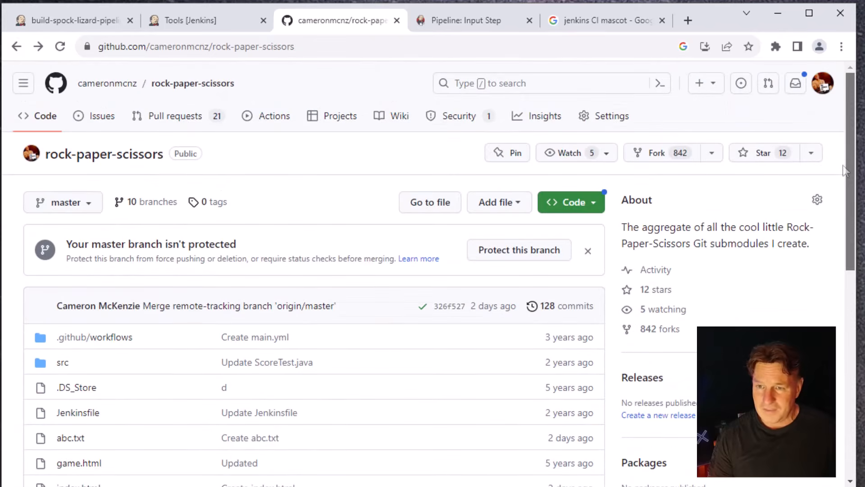
click(595, 203)
click(536, 326)
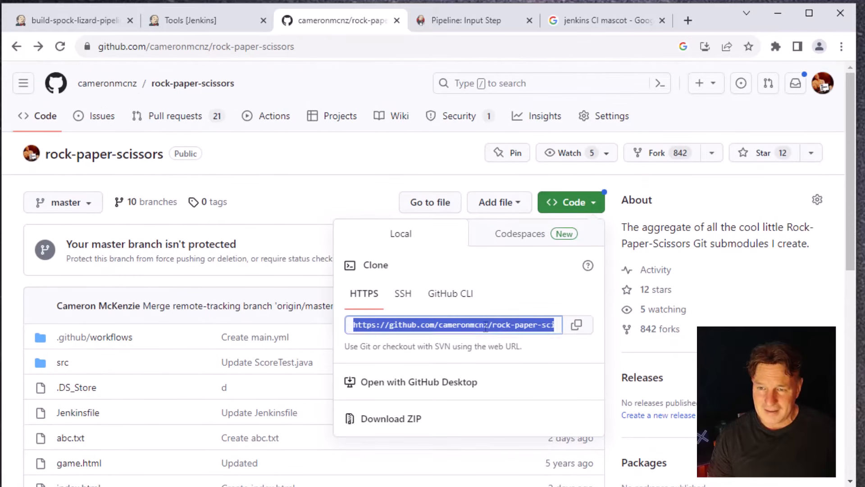
click(577, 325)
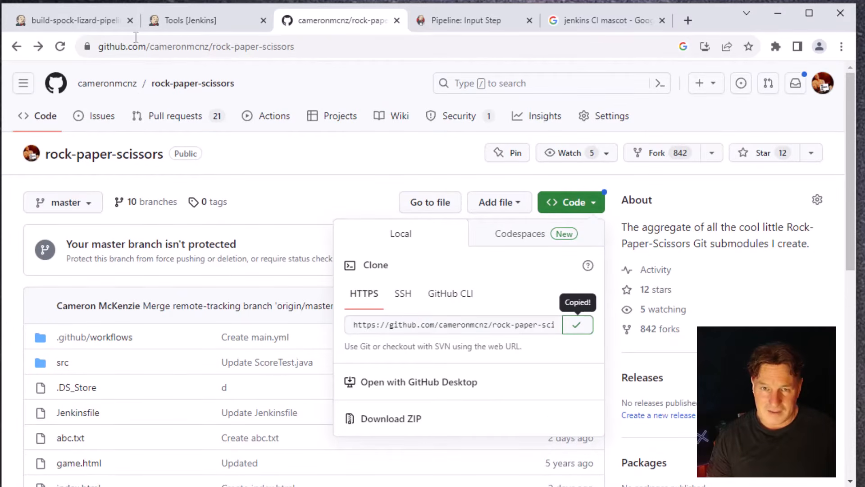
Create a new Jenkins item named build-rock-paper-scissors-pipeline of type Pipeline
click(112, 20)
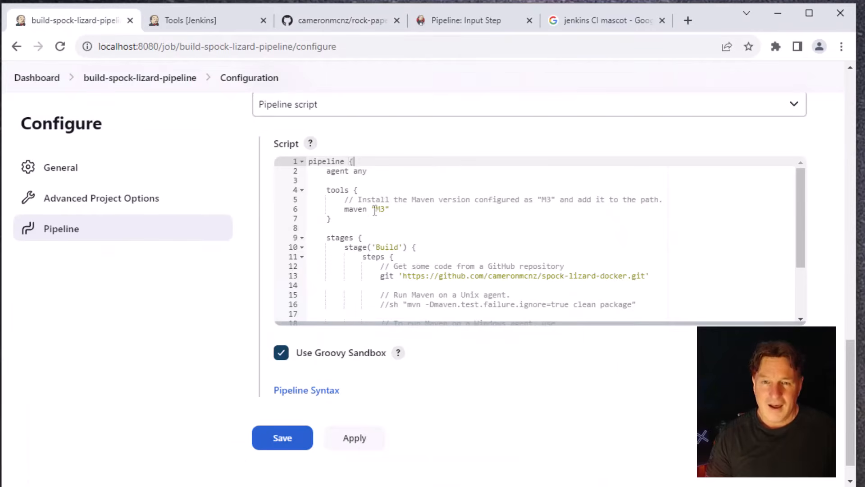
click(38, 78)
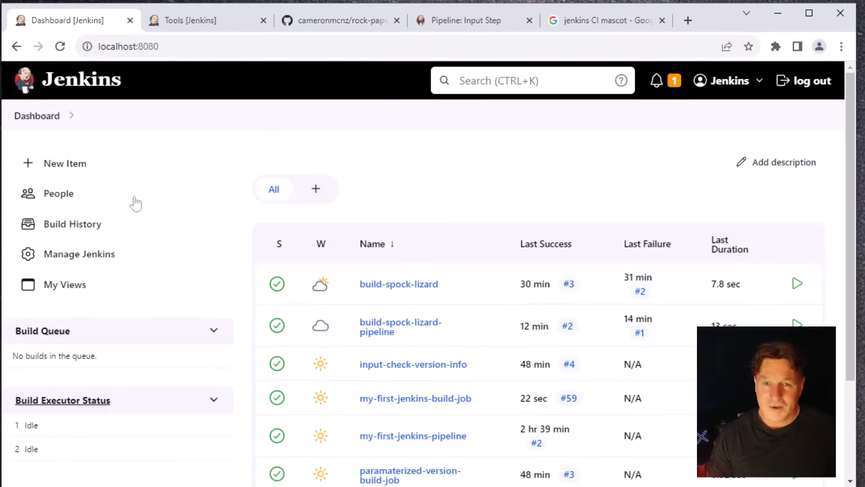
click(64, 164)
click(332, 223)
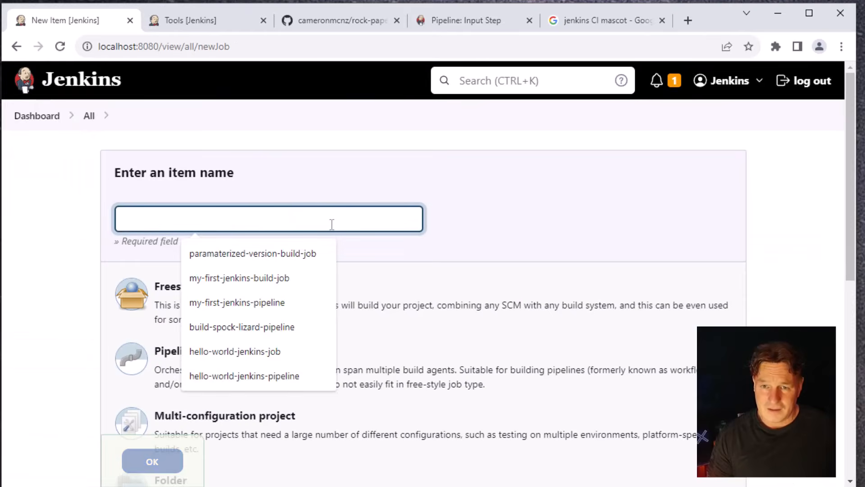
text(buil)
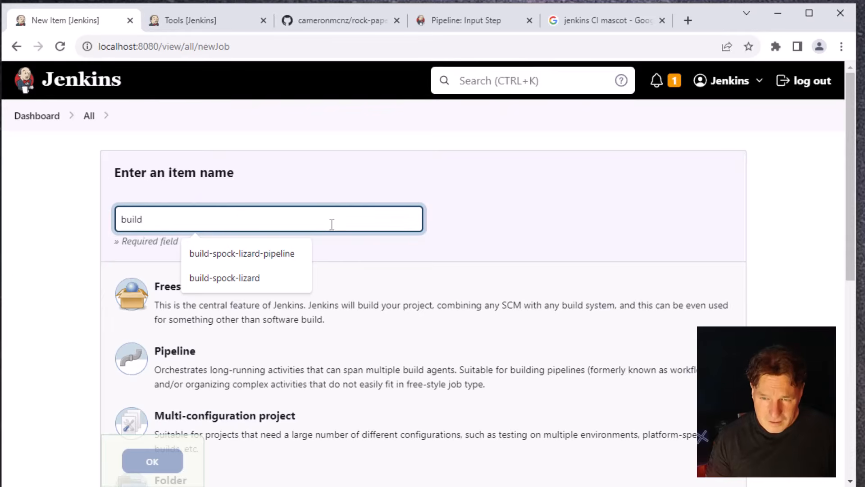
text(d-rock)
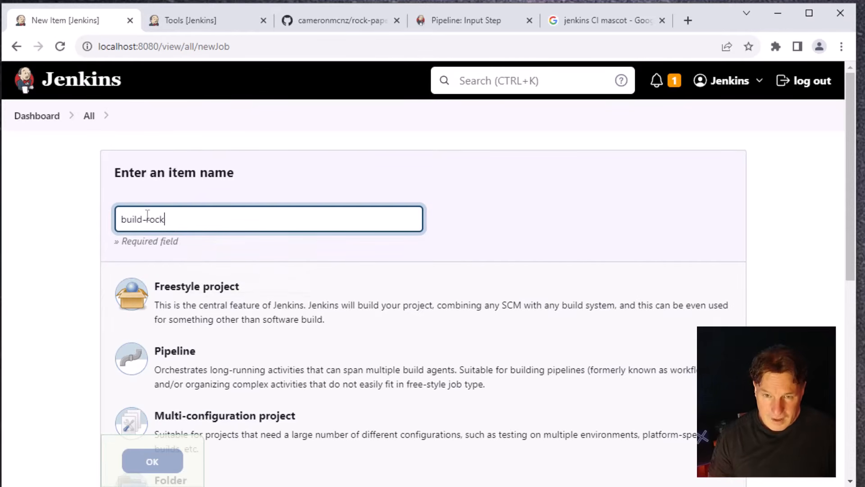
text(-pao)
text(per-)
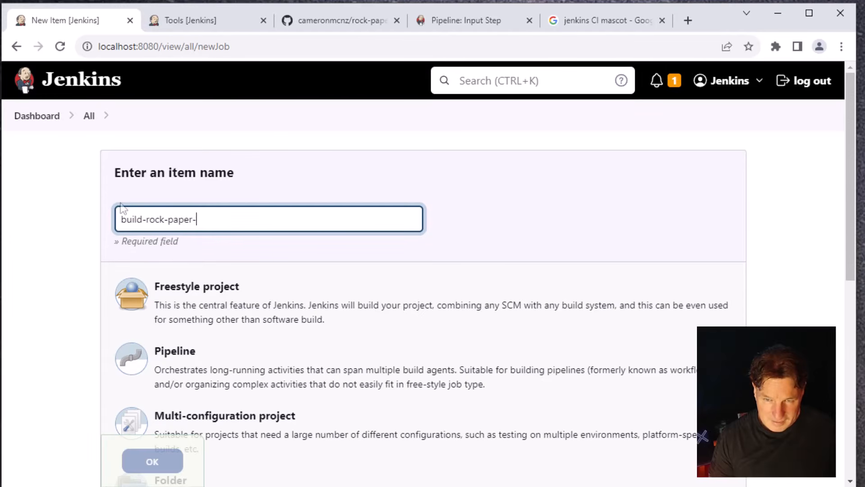
text(scissors-)
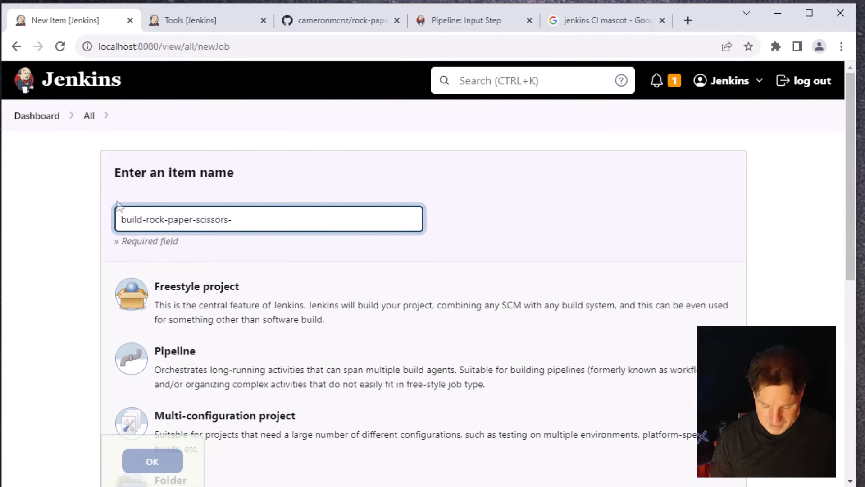
text(pipeline)
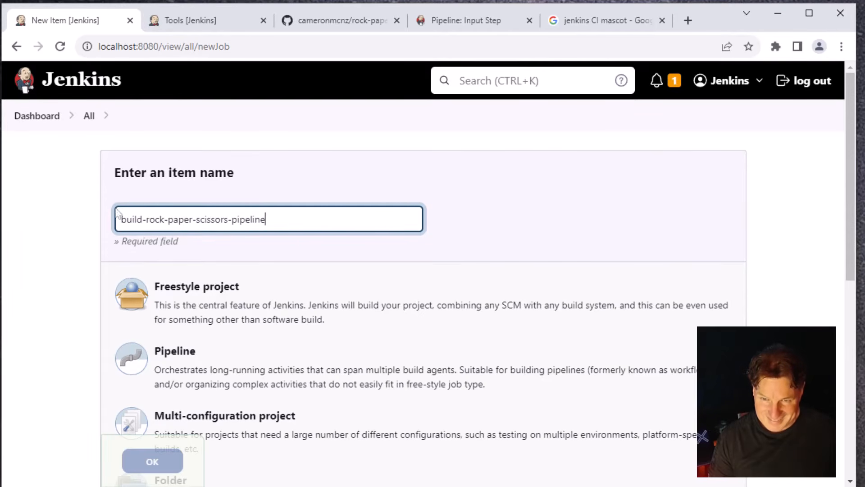
click(269, 376)
click(152, 462)
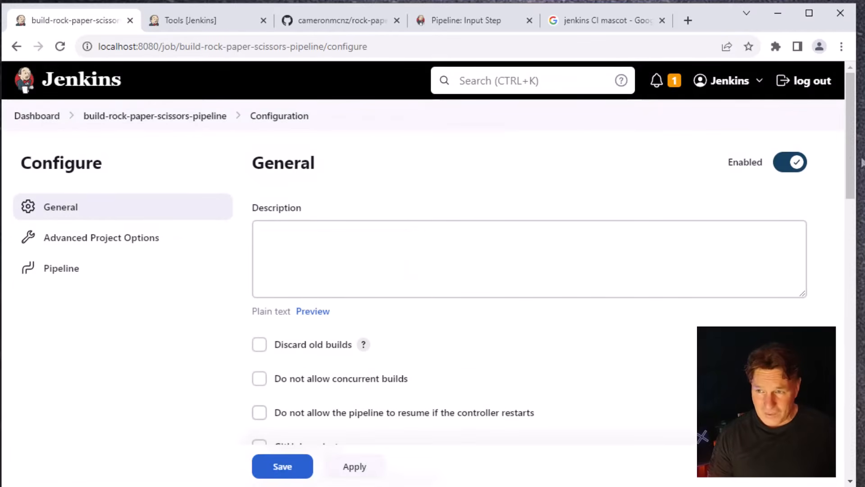
Set the new job's pipeline definition to Pipeline script from SCM
drag(850, 162, 860, 428)
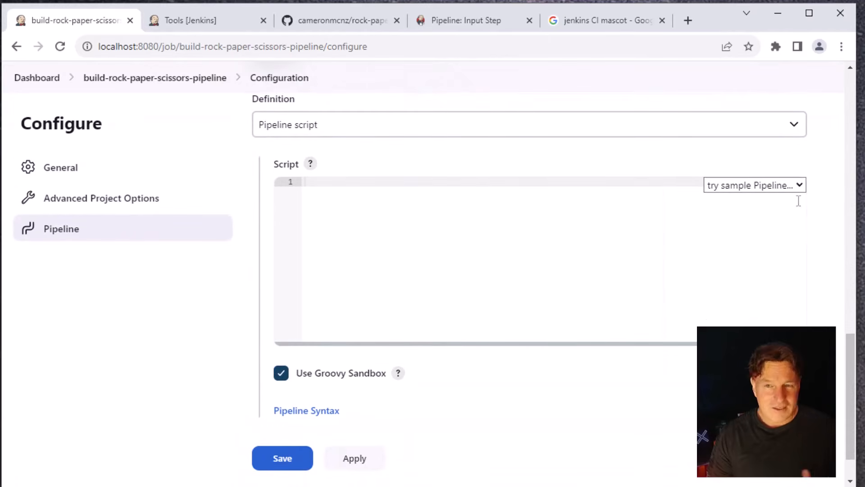
click(799, 132)
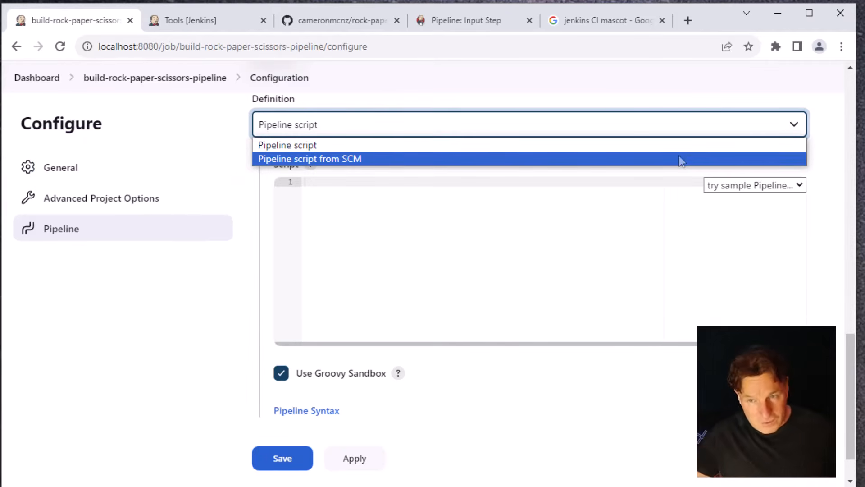
click(681, 159)
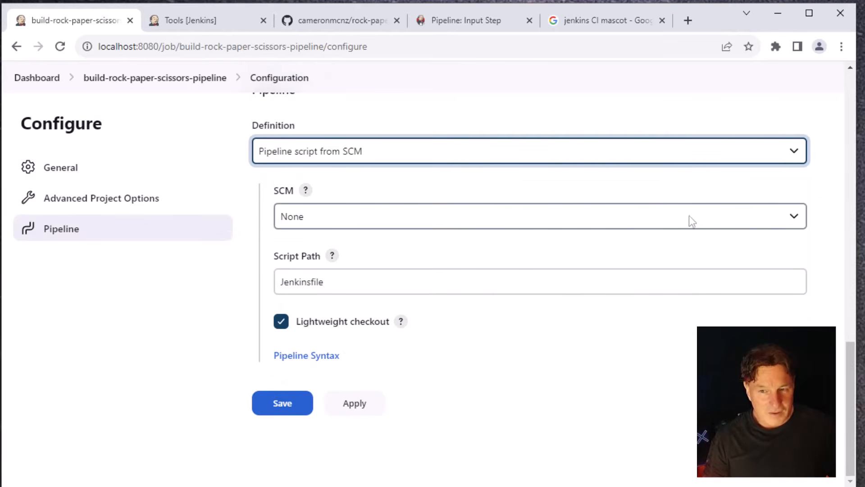
Choose Git as the SCM and paste the copied rock-paper-scissors.git clone address as the repository URL
click(804, 220)
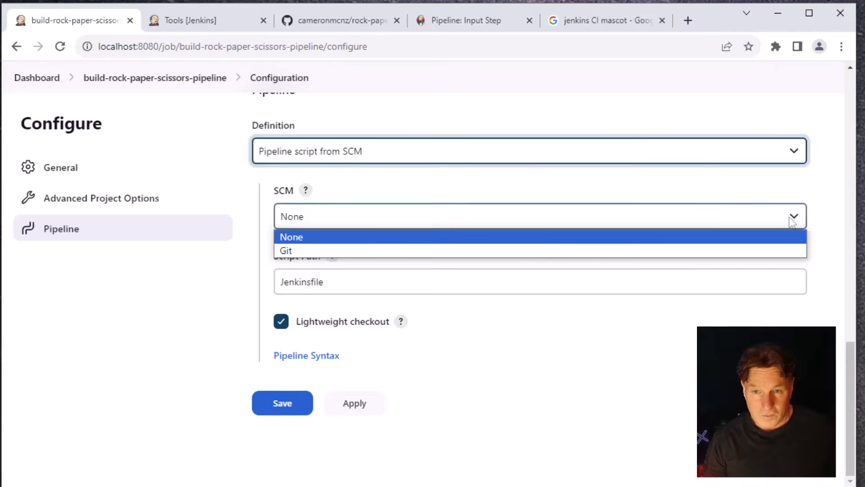
click(582, 252)
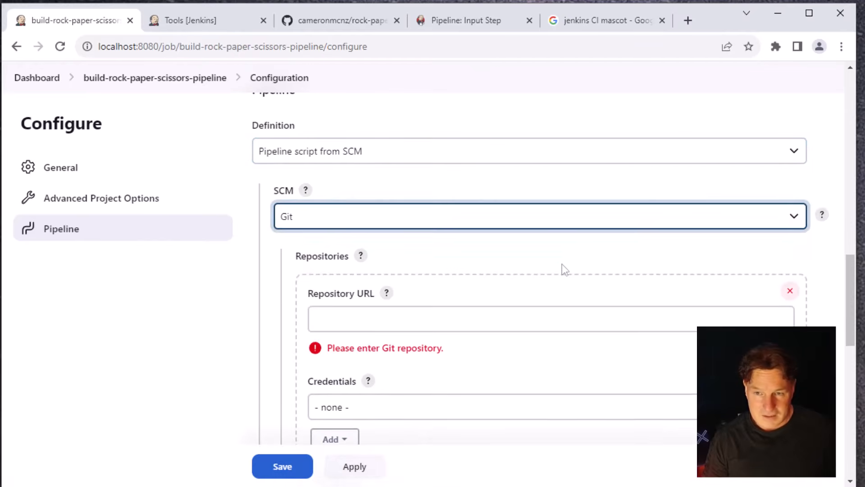
click(701, 321)
text(https://github.com/cameronmcnz/rock-paper-scissors.git)
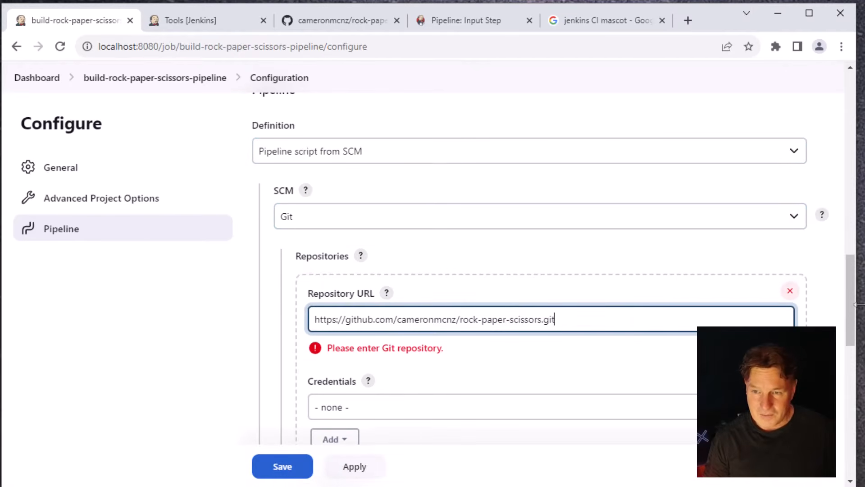
Check the job's branch specifier against the branches listed in the rock-paper-scissors GitHub repository
drag(861, 343, 854, 382)
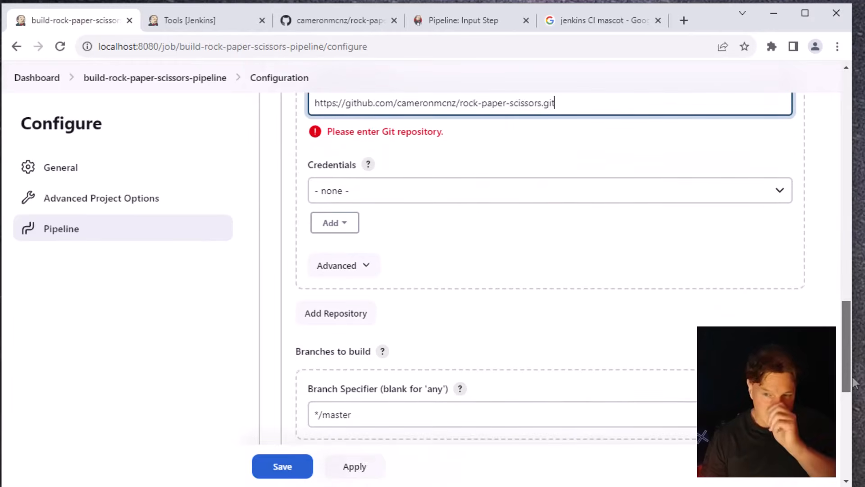
scroll(552, 195, down, 4)
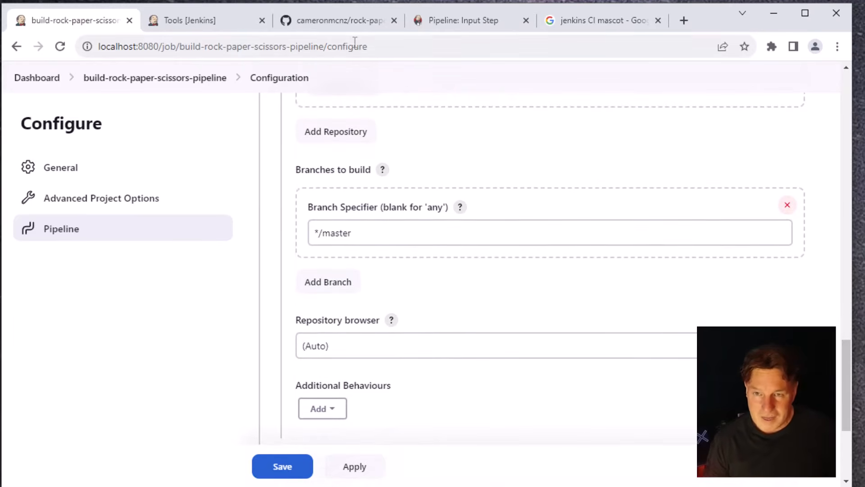
click(333, 21)
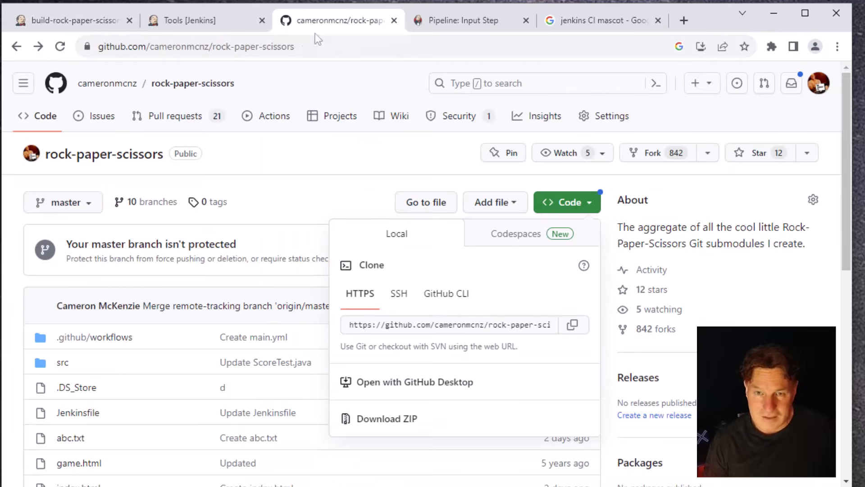
click(94, 207)
click(91, 207)
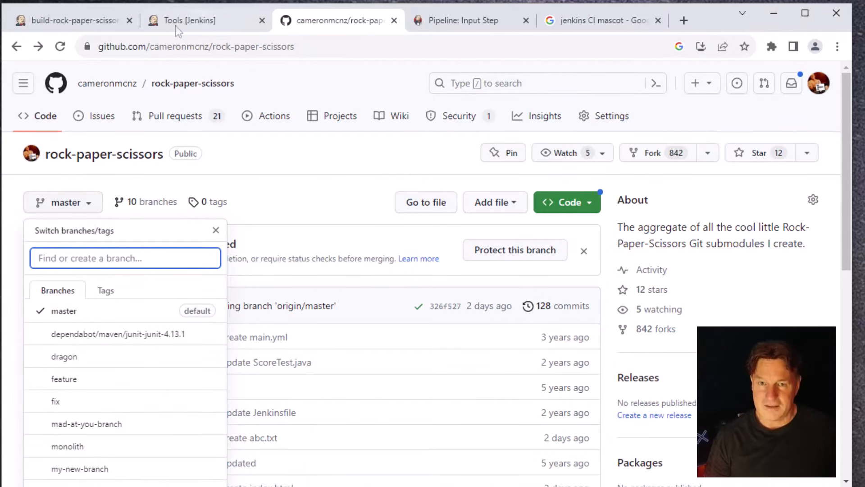
Return to the build-rock-paper-scissors-pipeline configuration, apply the settings and save the job
click(81, 23)
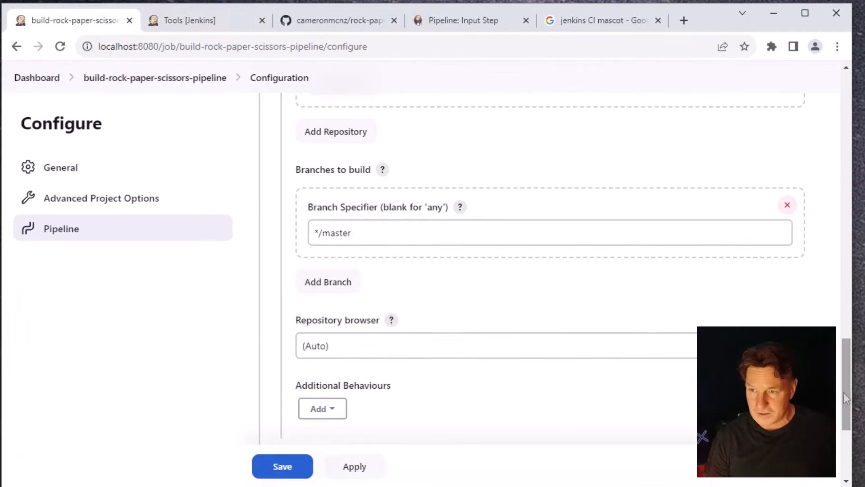
drag(846, 398, 860, 463)
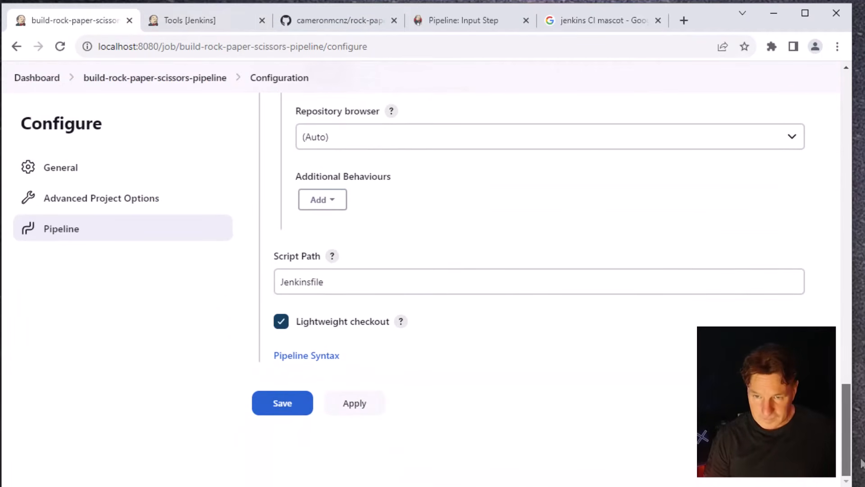
click(354, 402)
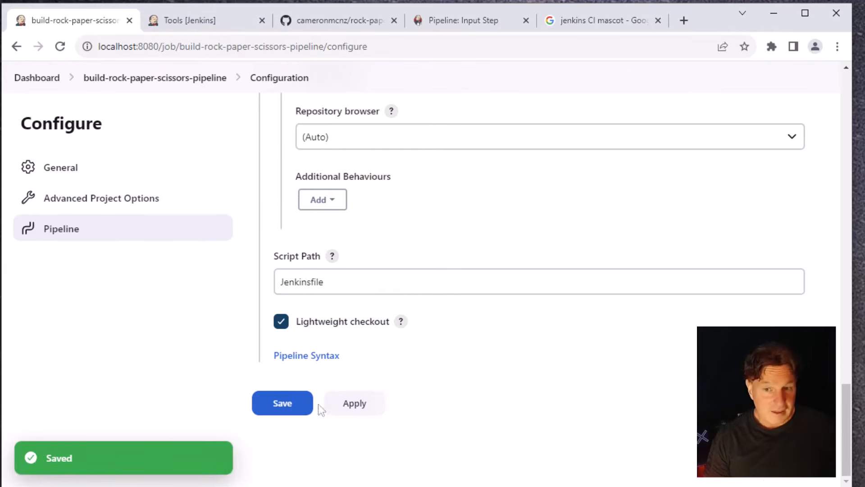
click(286, 406)
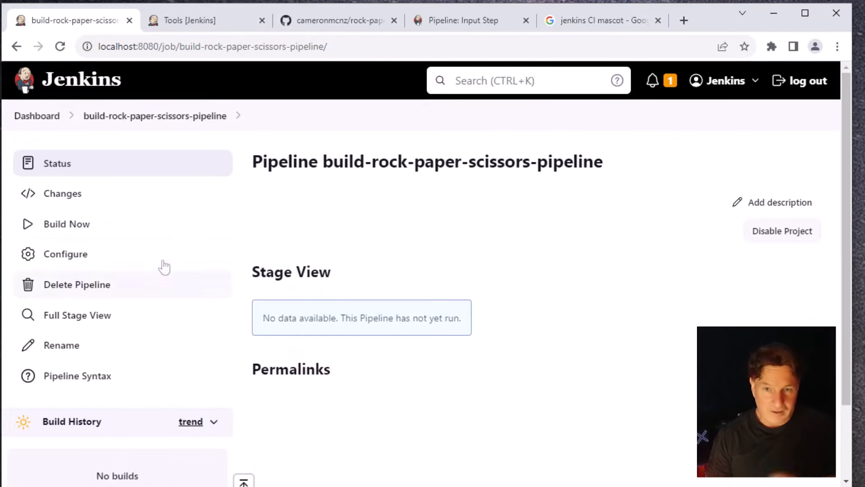
Build the rock-paper-scissors pipeline and answer the Conclusion stage's "Wasn't that cool?" input request with Yes, letting the run proceed
click(87, 229)
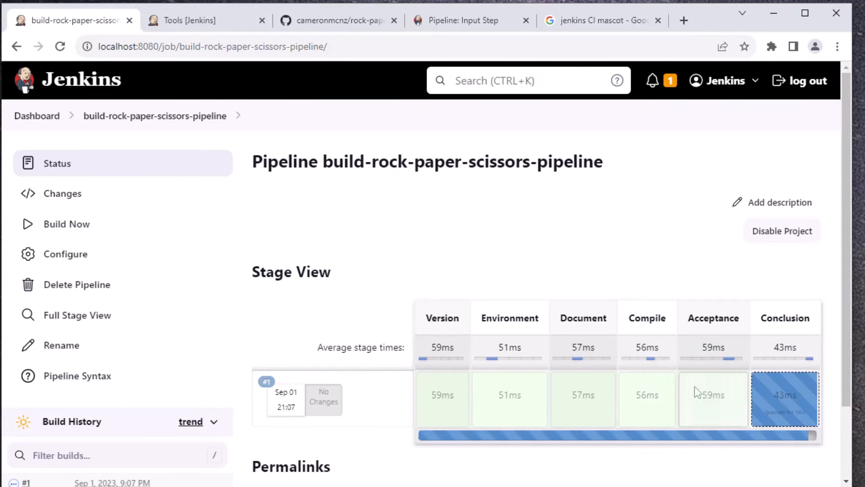
mouse_move(777, 401)
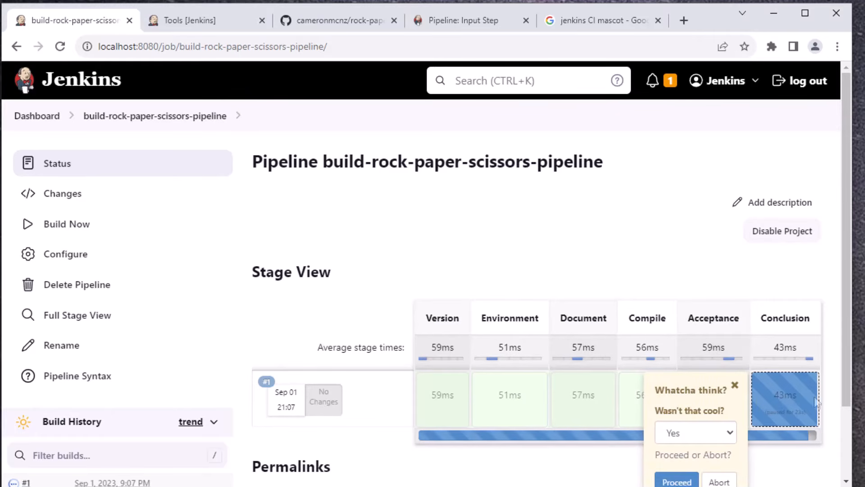
scroll(789, 403, down, 2)
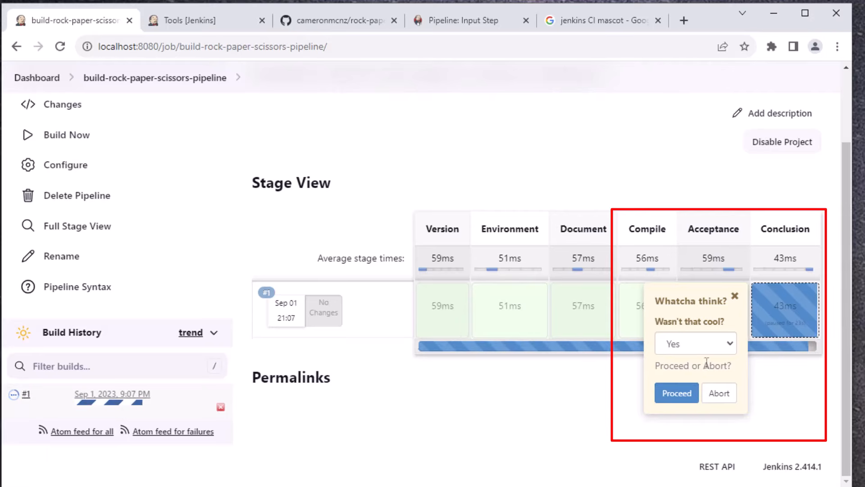
click(716, 347)
click(718, 349)
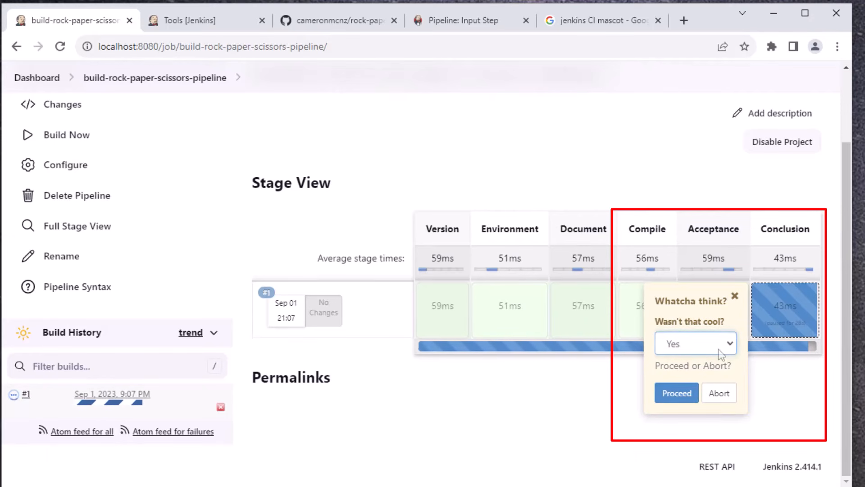
click(686, 401)
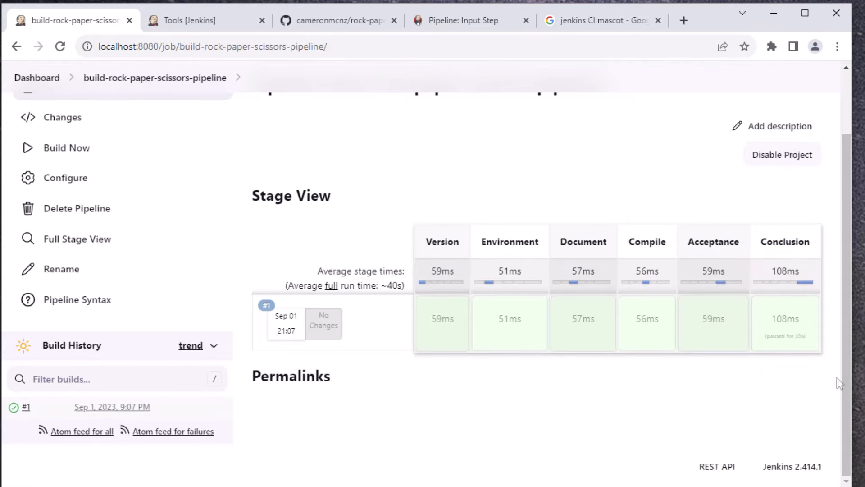
Examine the Conclusion stage's logs for the interactive input and the printed message, and close them
drag(847, 387, 858, 299)
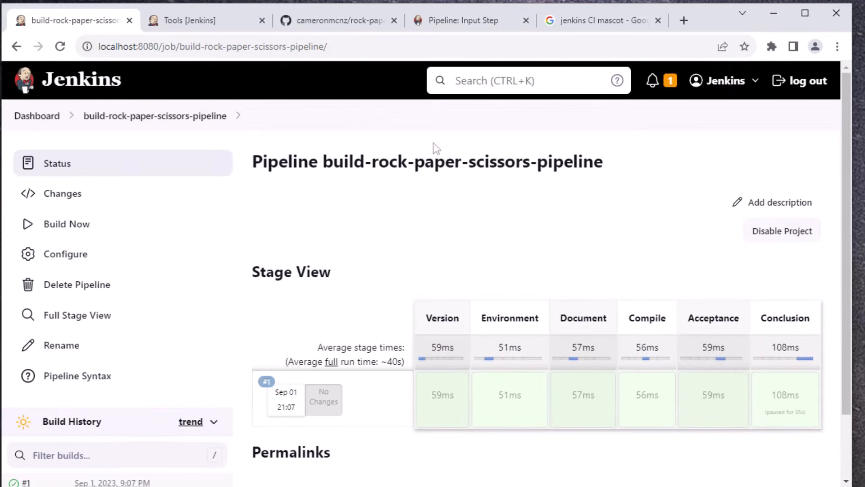
mouse_move(786, 394)
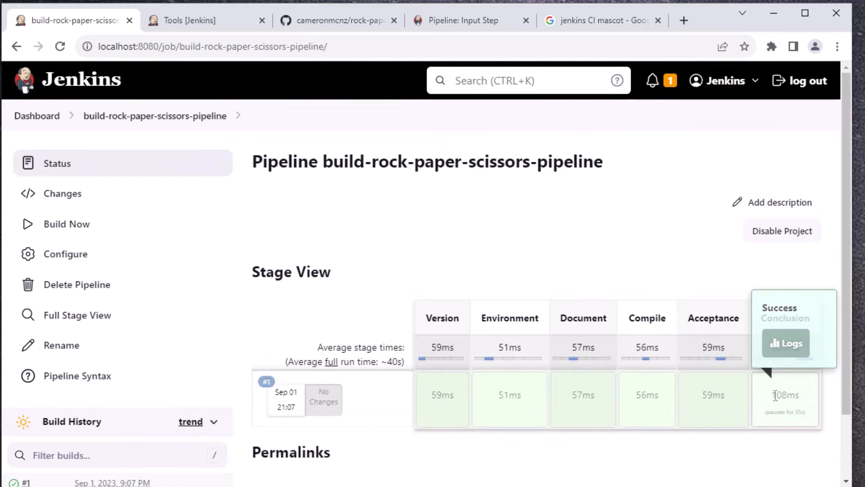
click(787, 351)
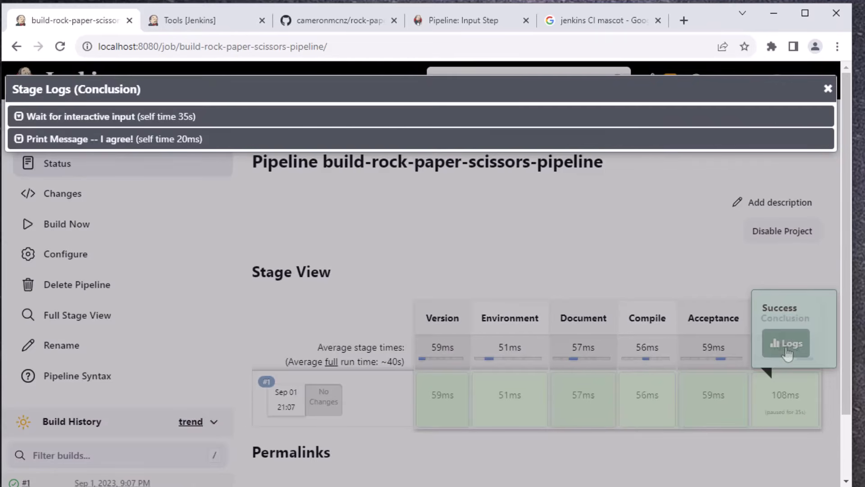
click(19, 140)
click(19, 118)
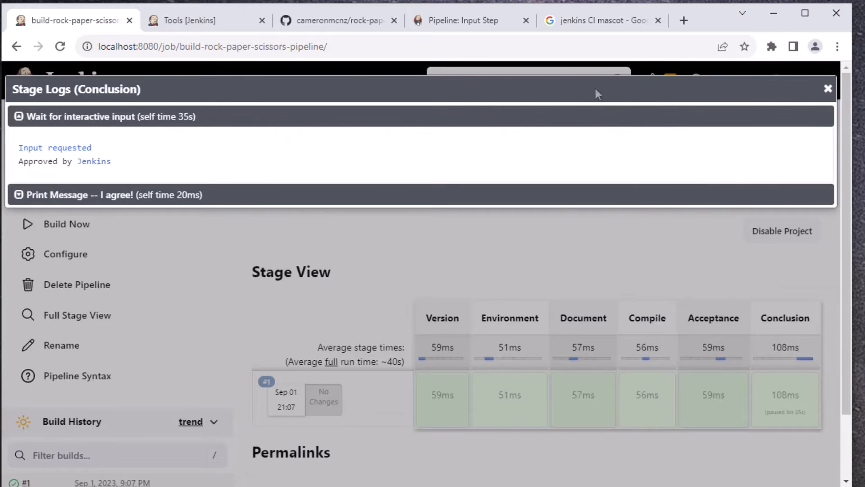
click(828, 89)
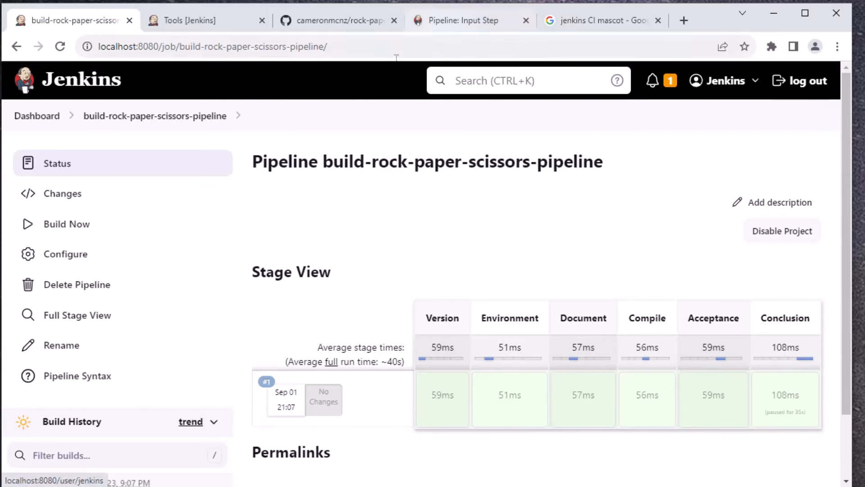
Review the job's pipeline configuration from the SCM definition down to the script path, and return to the dashboard
click(88, 265)
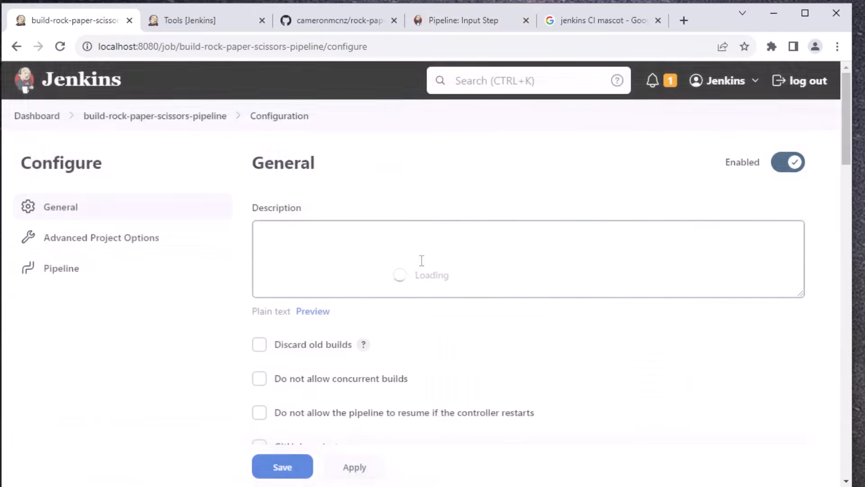
drag(848, 122, 850, 305)
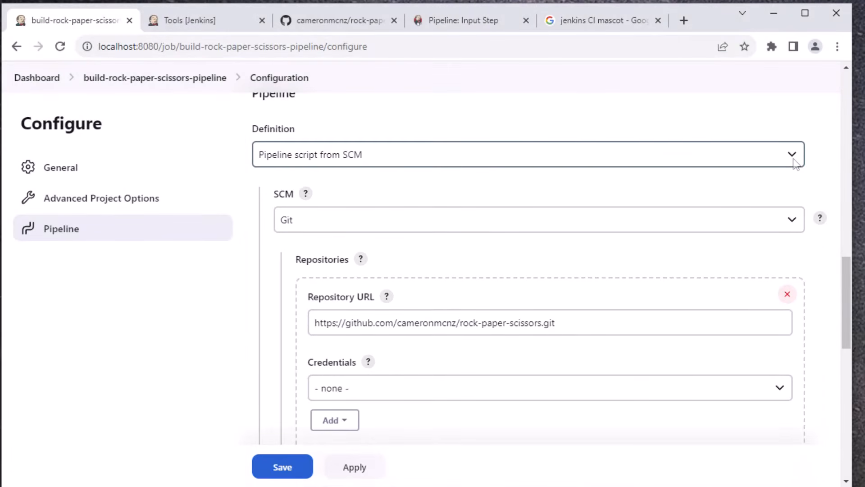
scroll(841, 275, down, 2)
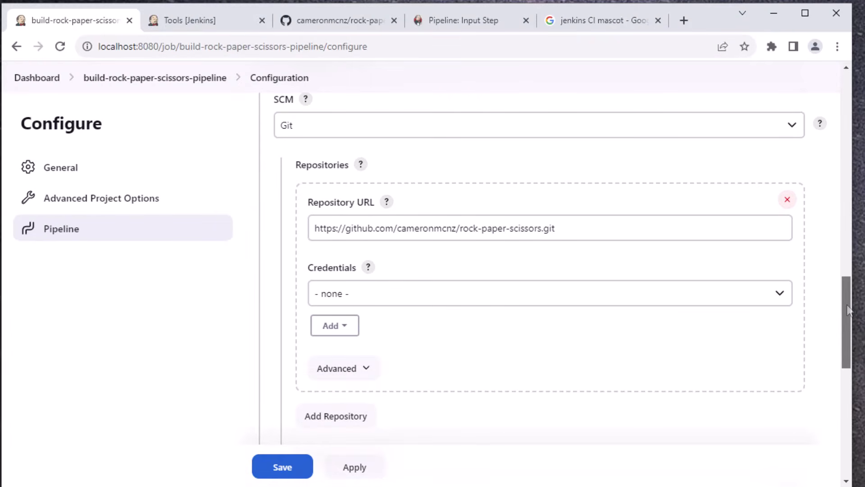
drag(847, 309, 858, 431)
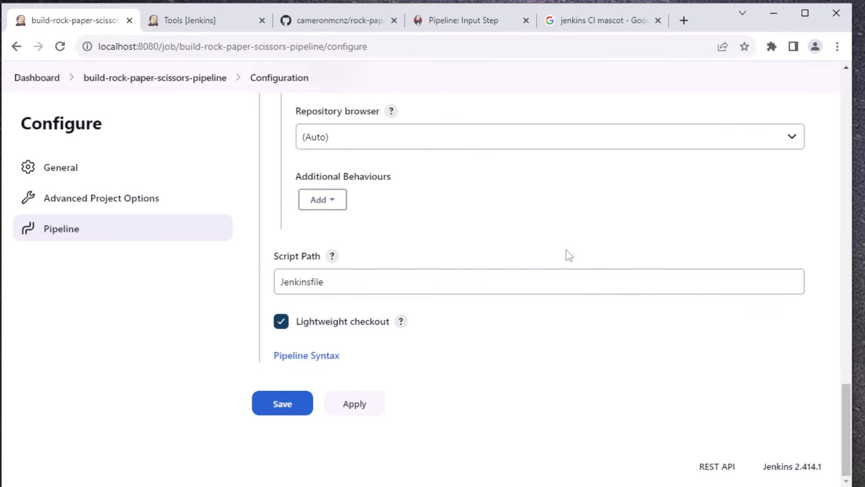
click(36, 80)
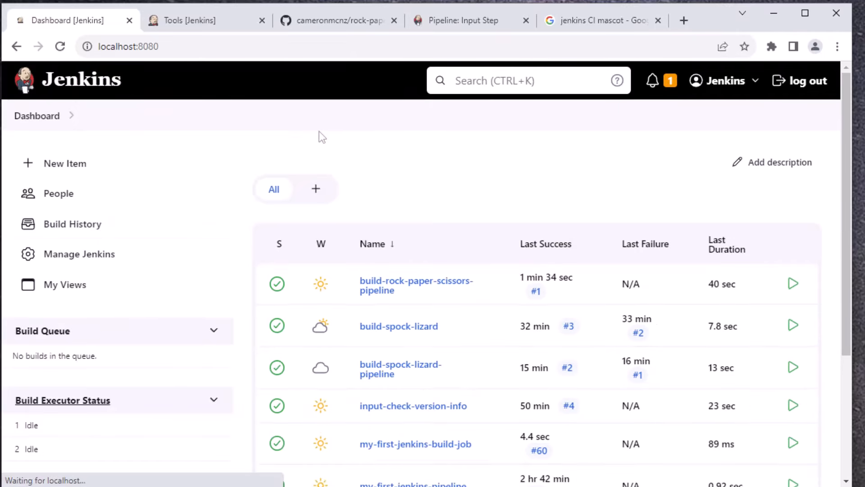
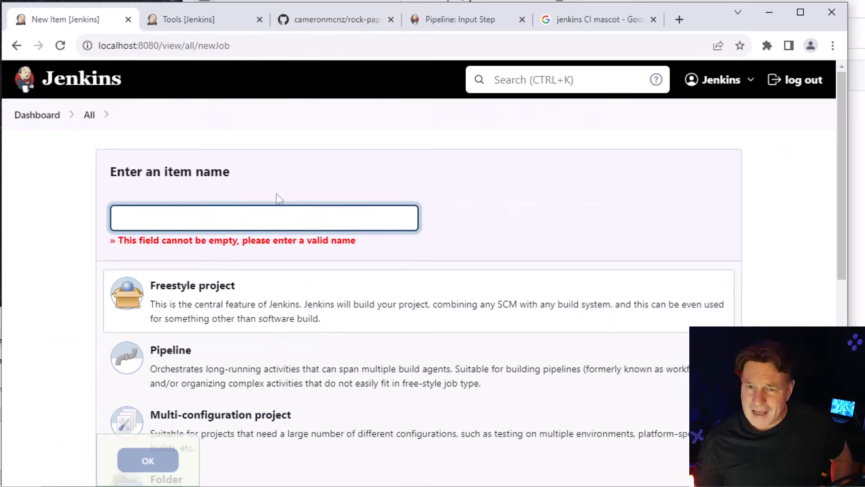
Create a freestyle project named static-code-analysis
click(292, 215)
text(static-code-analysis)
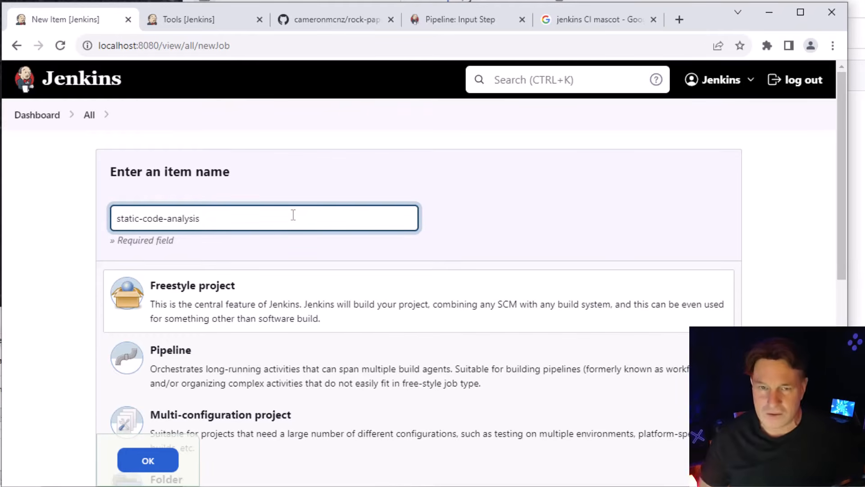
click(321, 307)
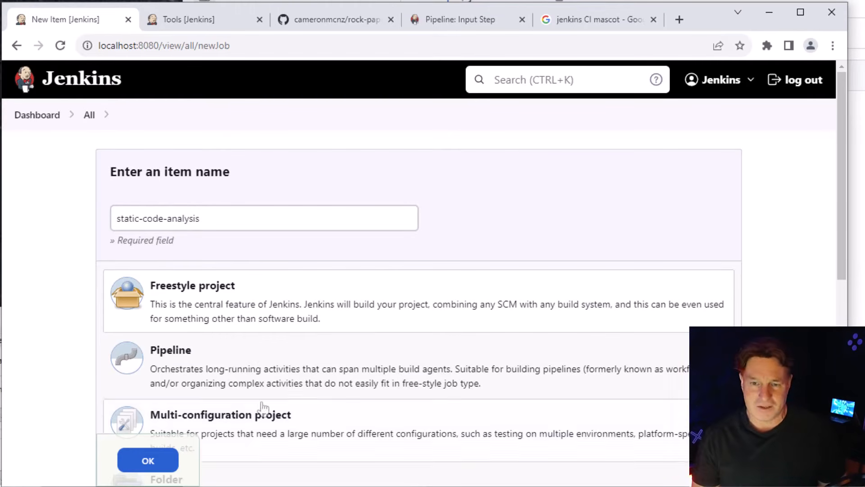
click(152, 464)
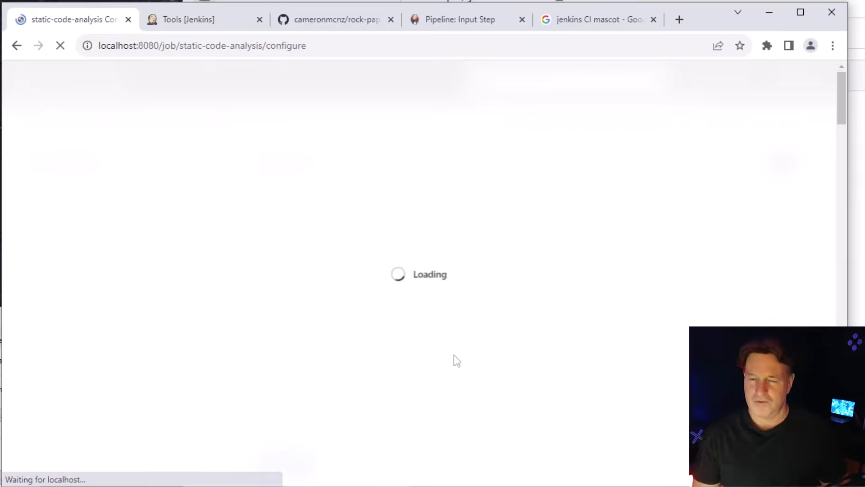
drag(841, 156, 836, 290)
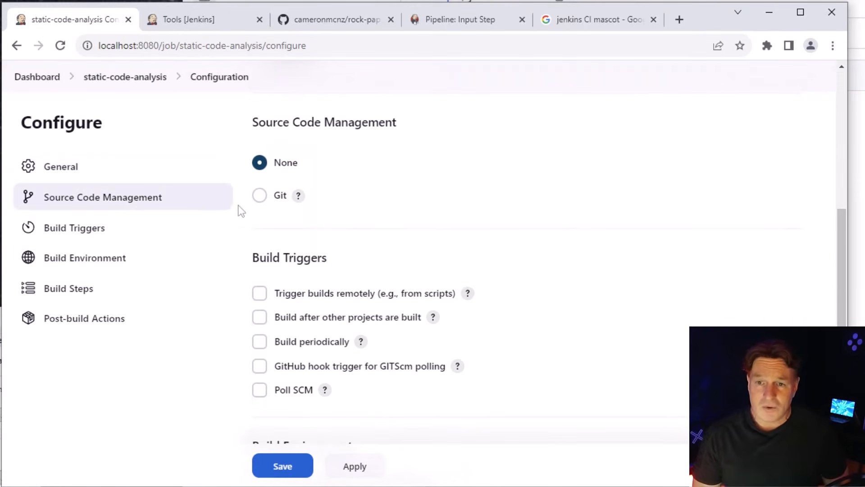
click(260, 196)
click(450, 280)
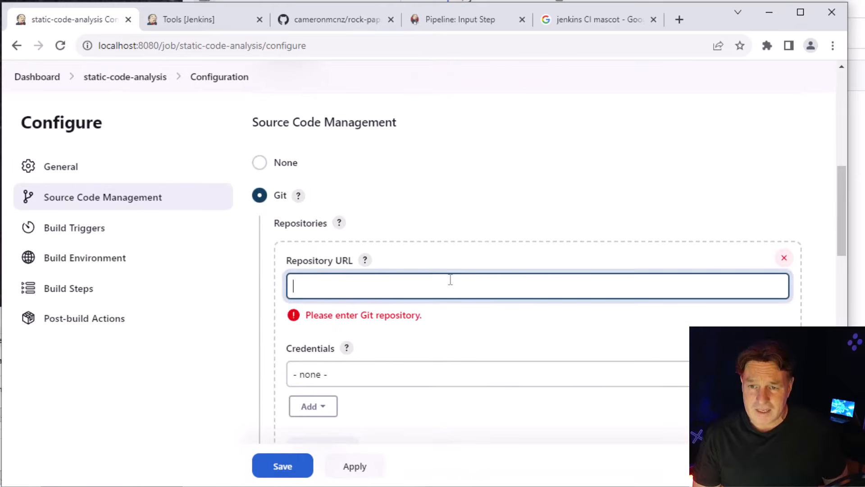
text(https://github.com/cameronmcnz/rock-paper-scissors.git)
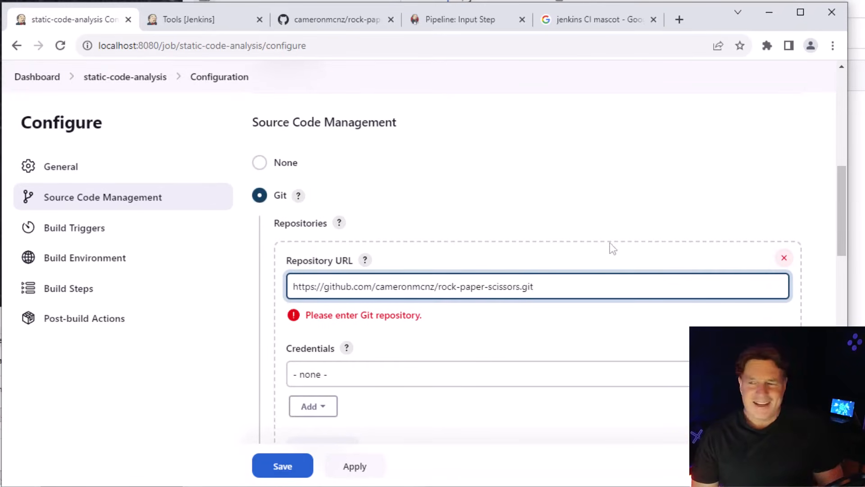
Add an "Invoke top-level Maven targets" build step that uses Maven version M3
drag(837, 202, 838, 430)
click(319, 252)
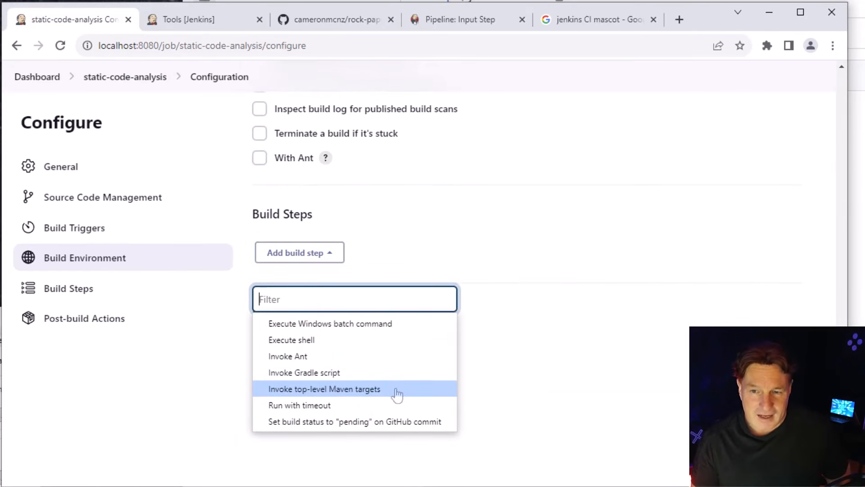
click(412, 395)
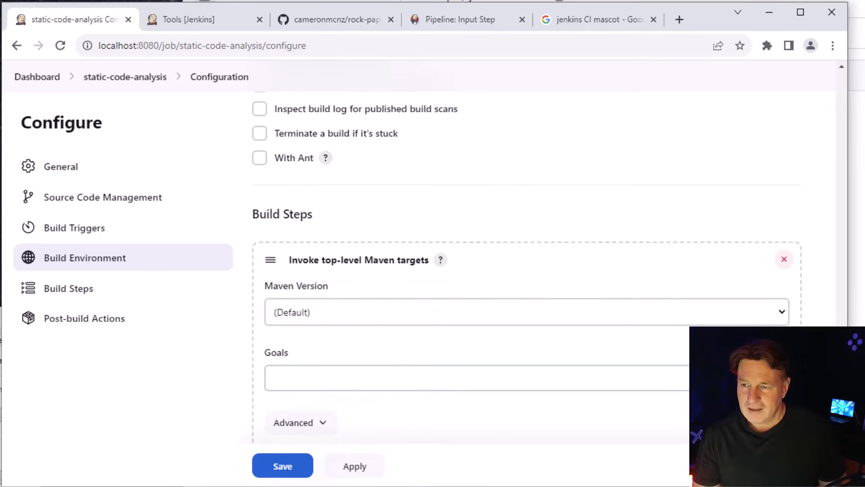
scroll(778, 240, down, 3)
click(777, 179)
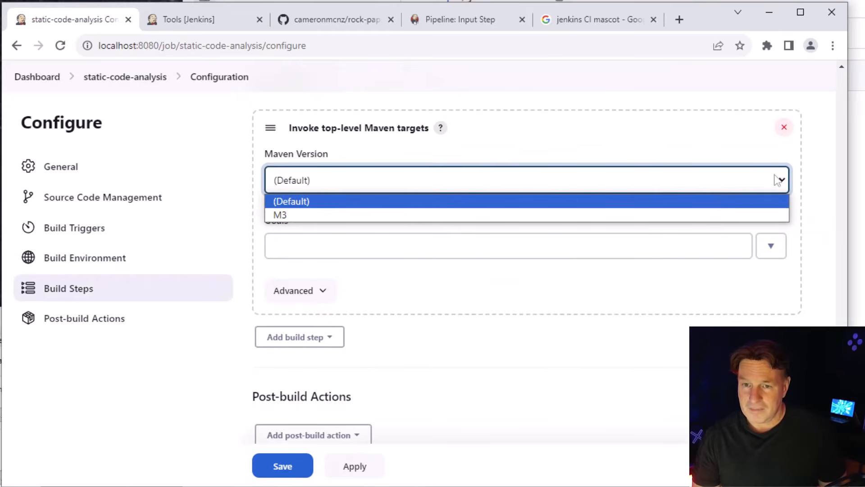
click(715, 212)
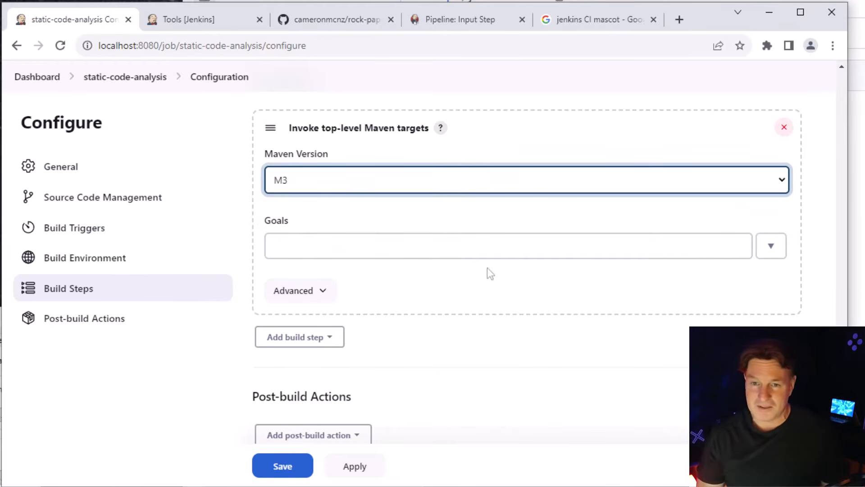
Set the Maven build step's goals to "package pmd:pmd findbugs:findbugs checkstyle:checkstyle"
click(370, 251)
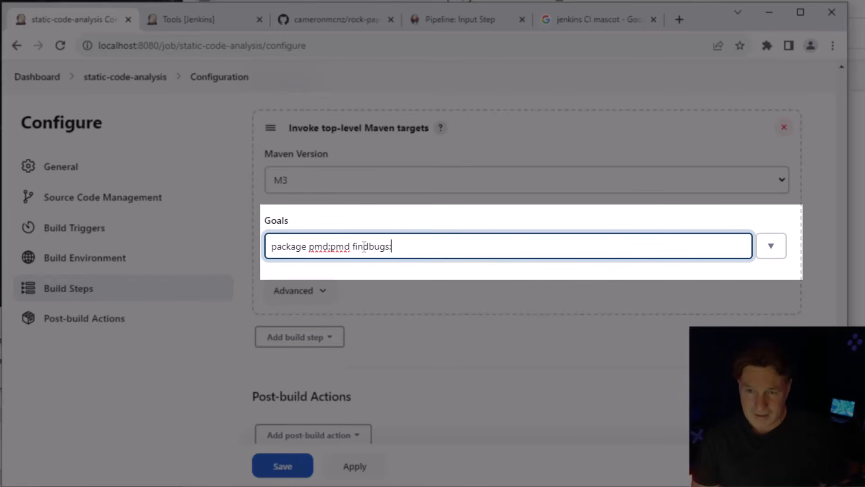
text(findbugs:findbugs )
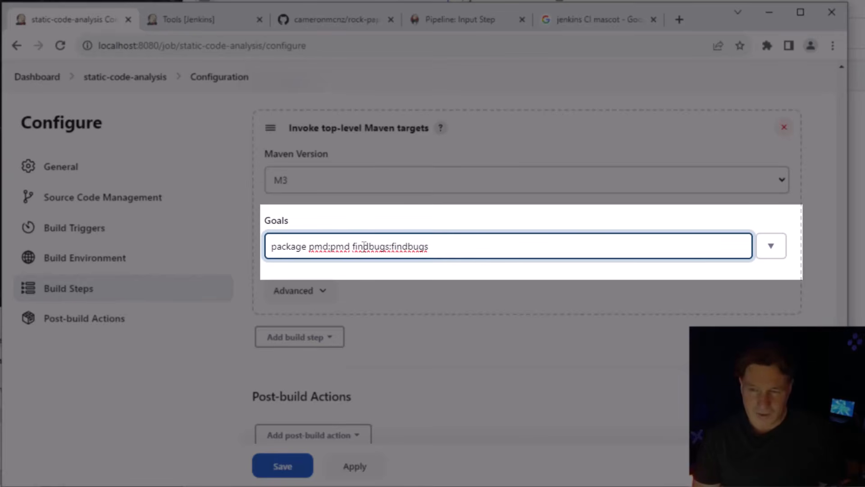
text(checkstyle:checkstyle)
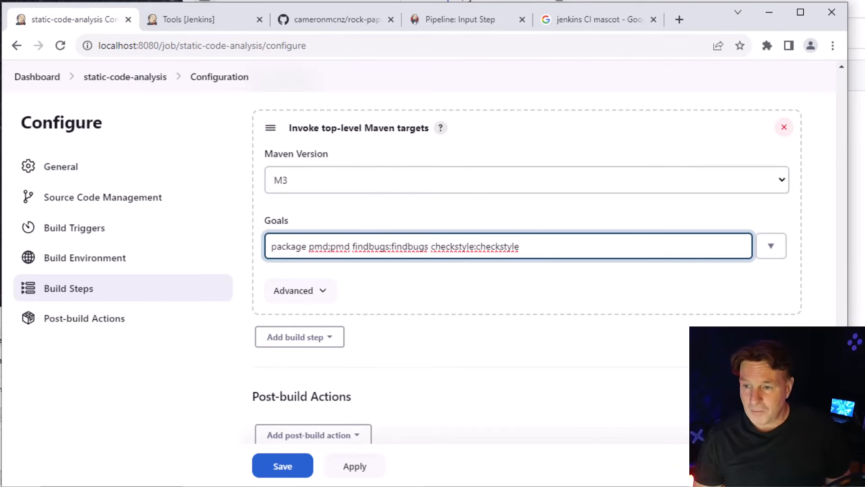
Add the post-build action "Record compiler warnings and static analysis results" with CheckStyle as its tool
scroll(522, 270, down, 2)
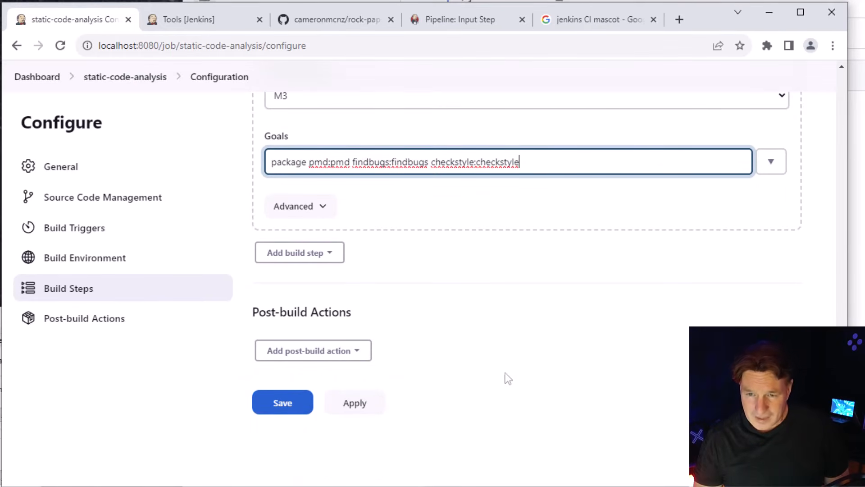
click(363, 355)
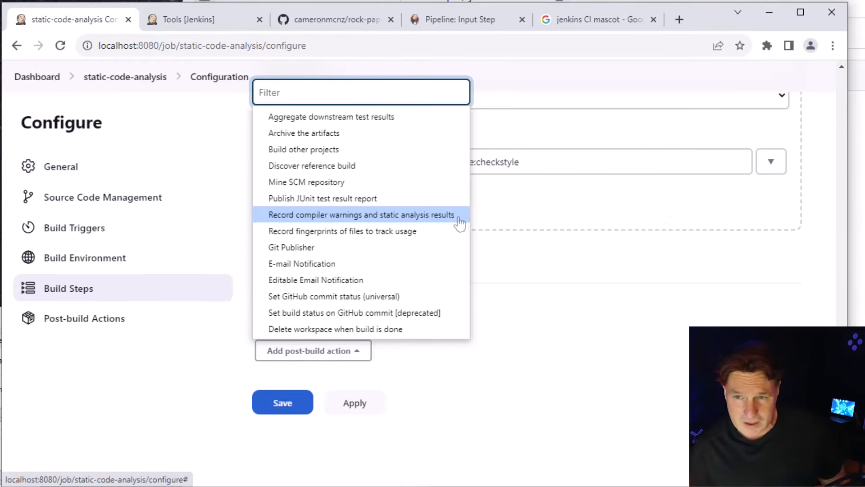
click(453, 216)
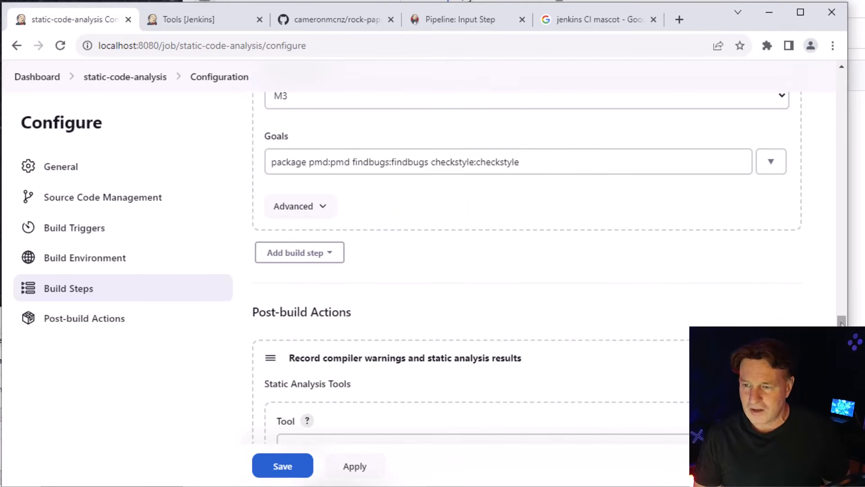
drag(843, 324, 842, 363)
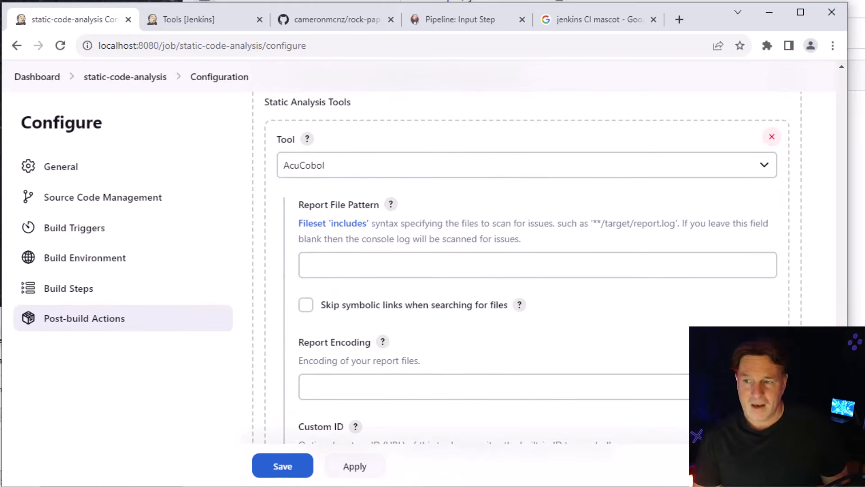
click(761, 172)
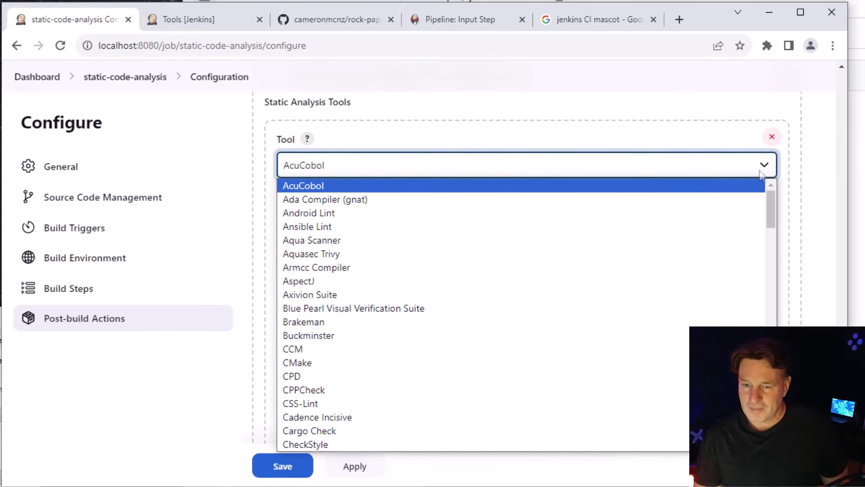
click(546, 458)
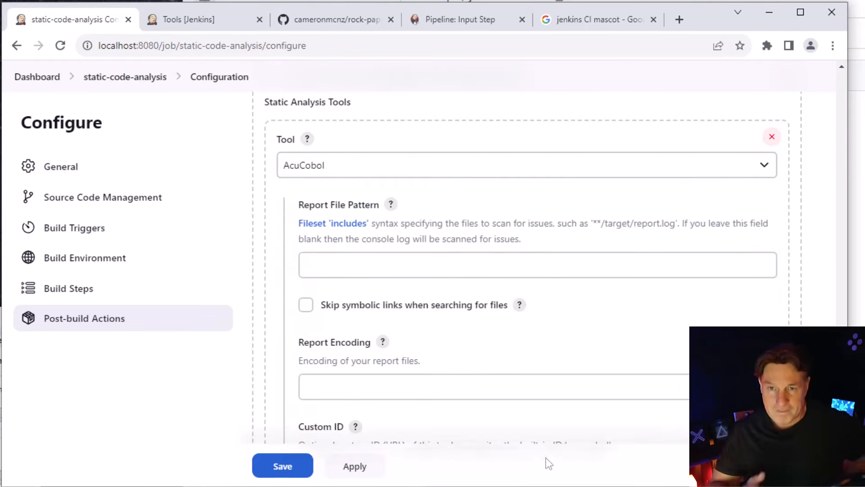
click(767, 166)
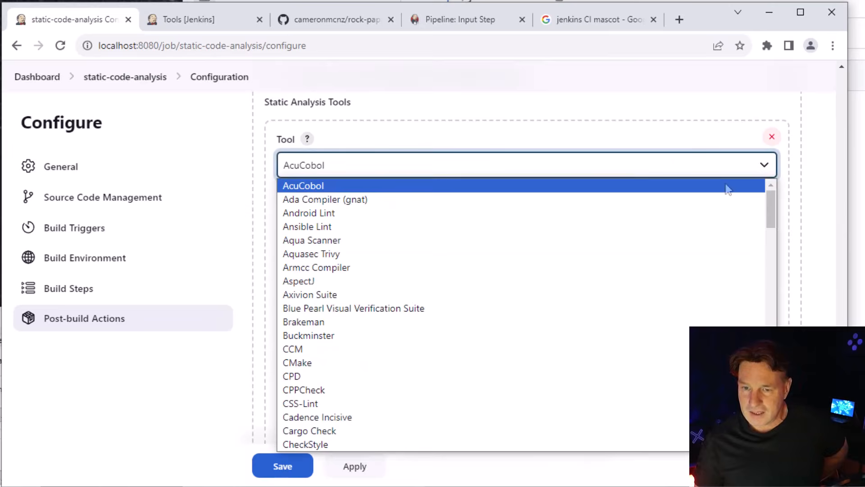
click(325, 445)
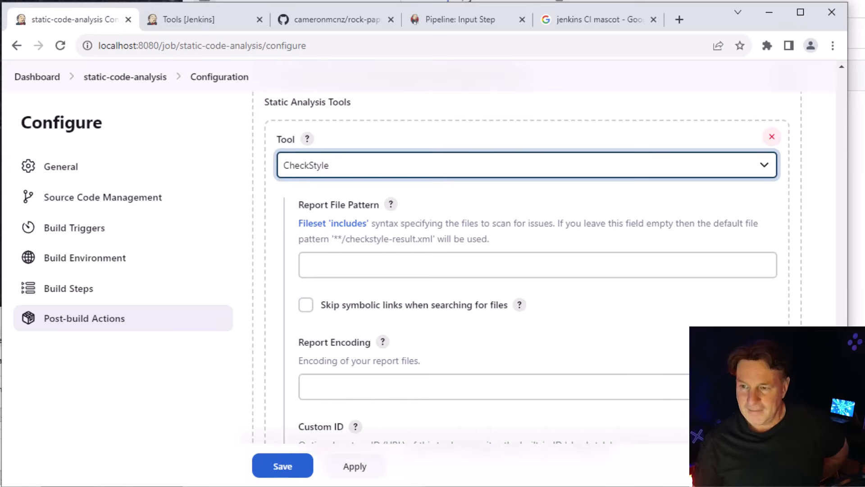
Add FindBugs as a second static analysis tool in the post-build action
scroll(633, 392, down, 8)
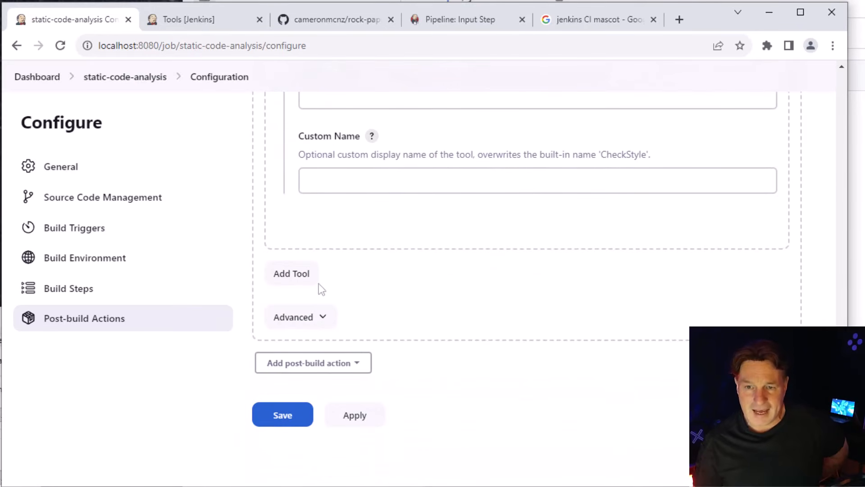
click(301, 280)
click(399, 313)
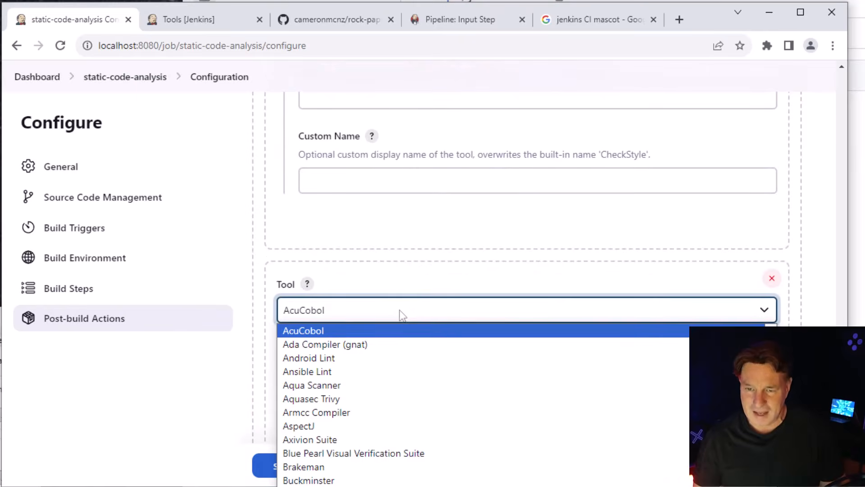
key(f)
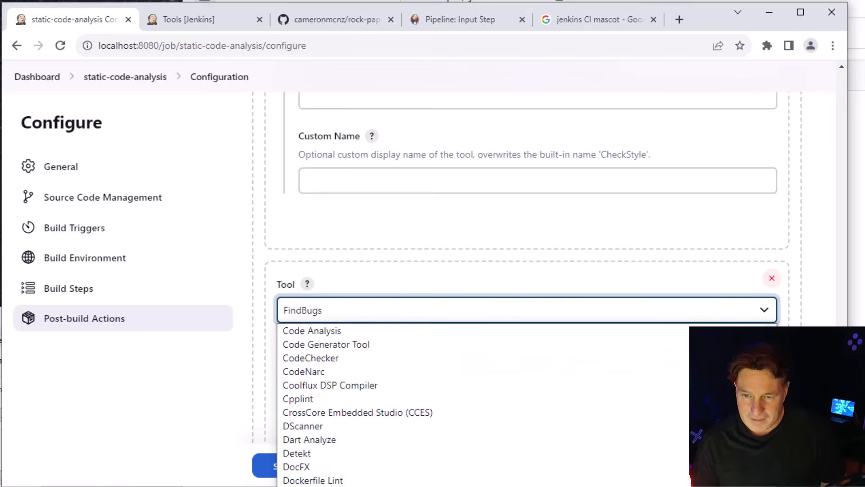
key(Return)
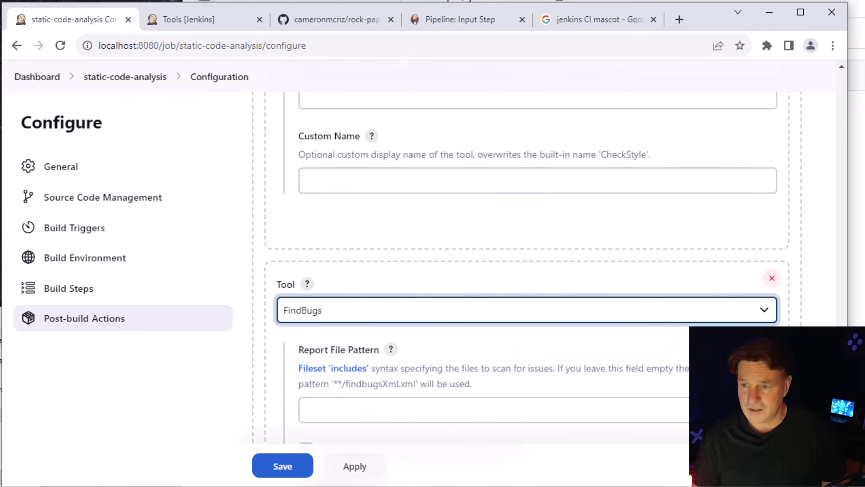
Add PMD as a third static analysis tool in the post-build action
scroll(528, 270, down, 12)
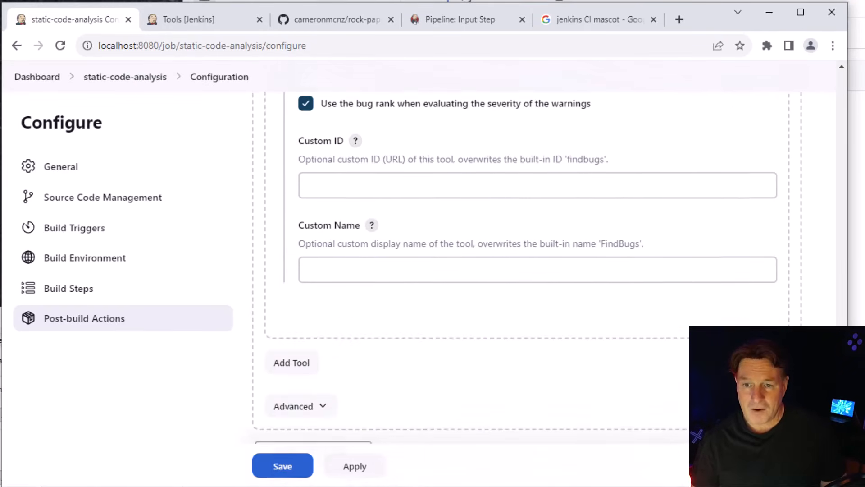
click(299, 266)
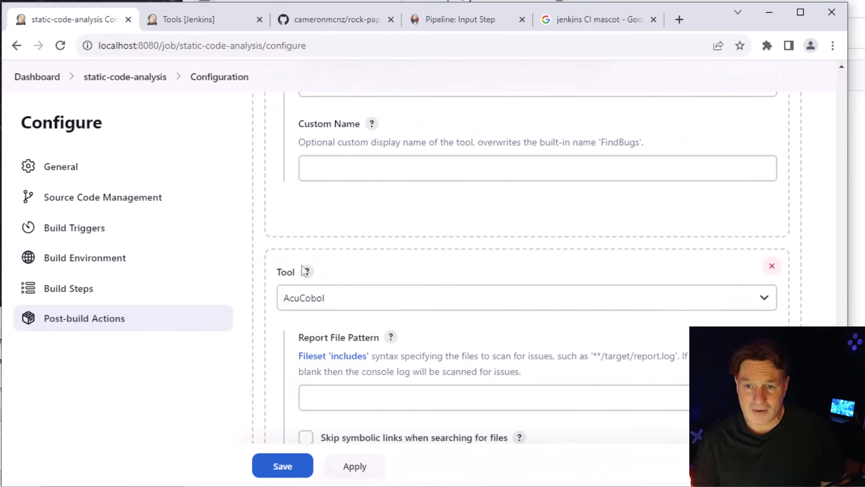
click(354, 304)
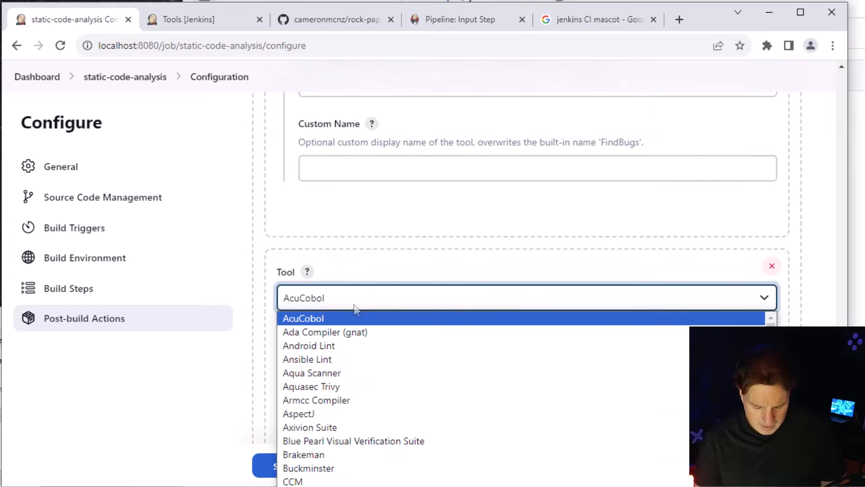
text(pm)
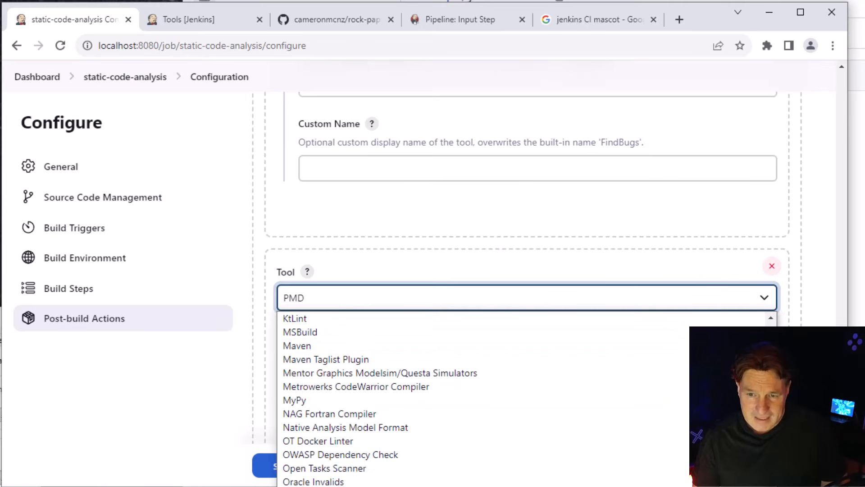
key(Return)
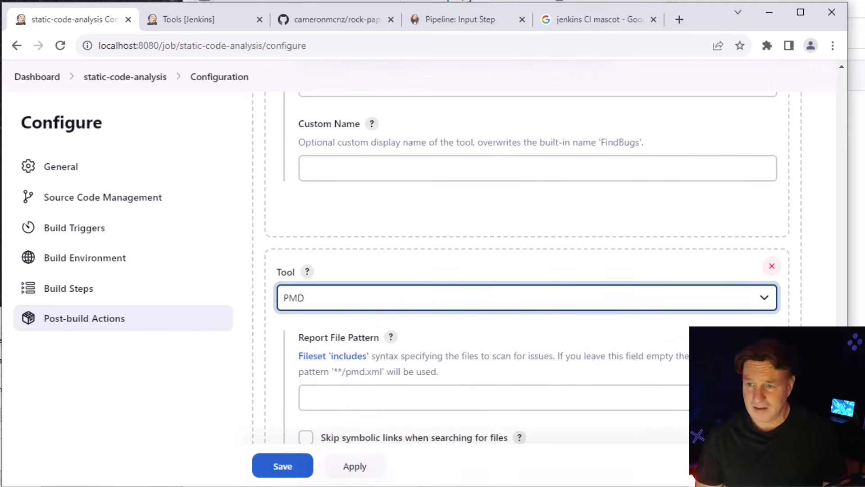
Expand the static analysis action's advanced settings and review them down to the quality gates and health thresholds
scroll(527, 284, down, 10)
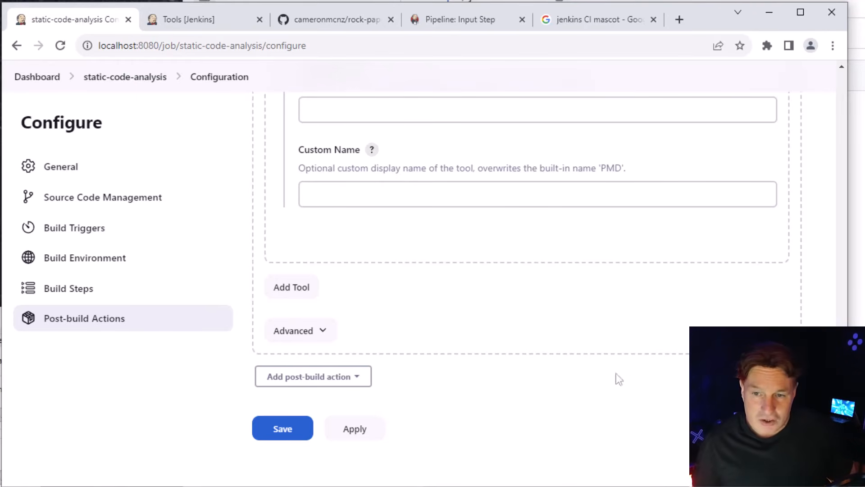
click(323, 330)
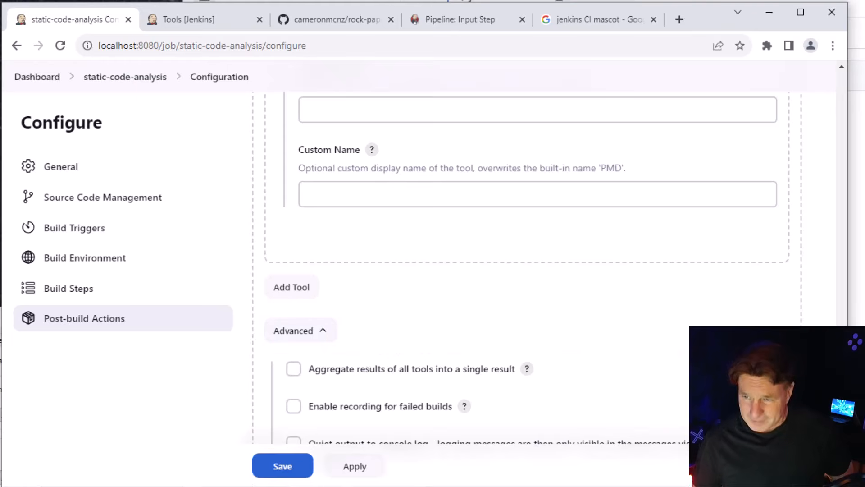
scroll(521, 271, down, 10)
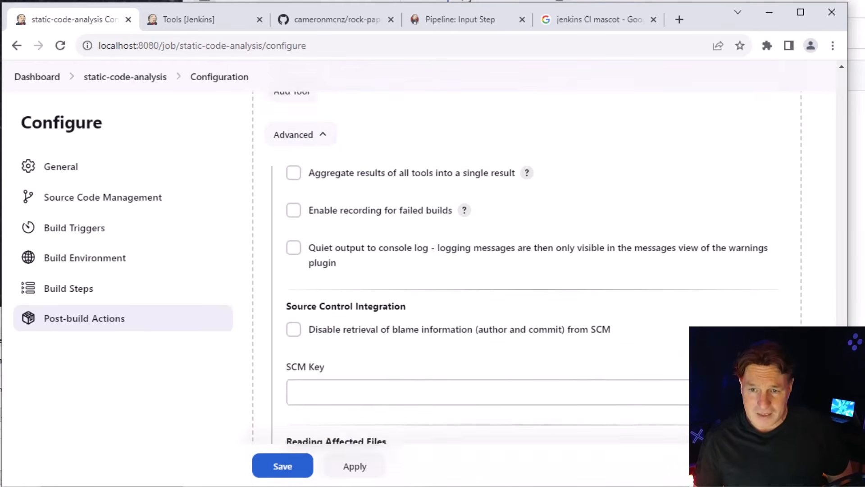
scroll(520, 271, down, 8)
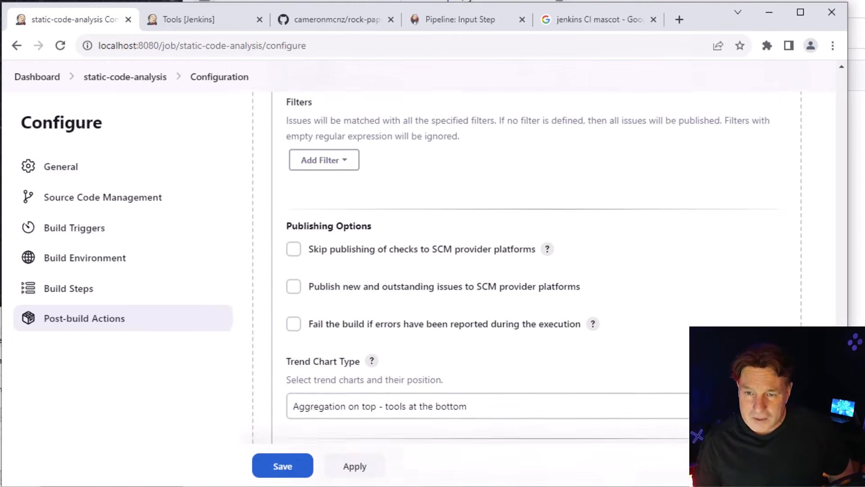
scroll(520, 271, down, 6)
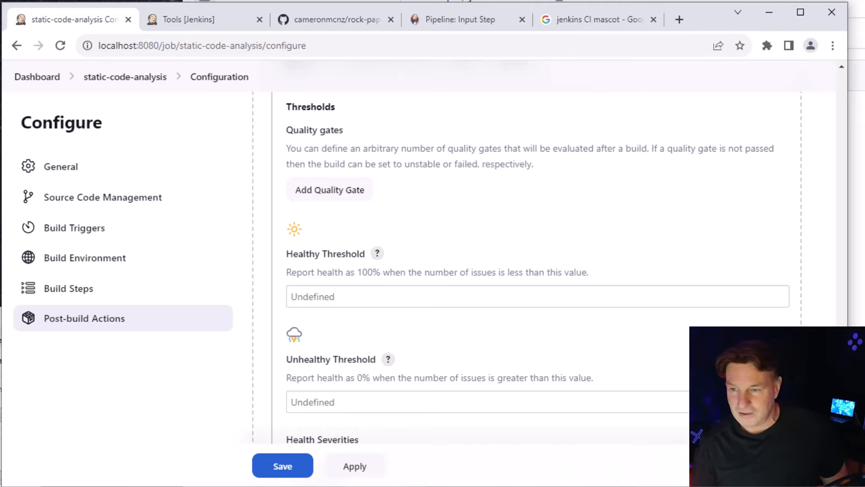
Check the remaining health threshold and severity settings and apply the job configuration with their defaults kept
scroll(538, 253, down, 4)
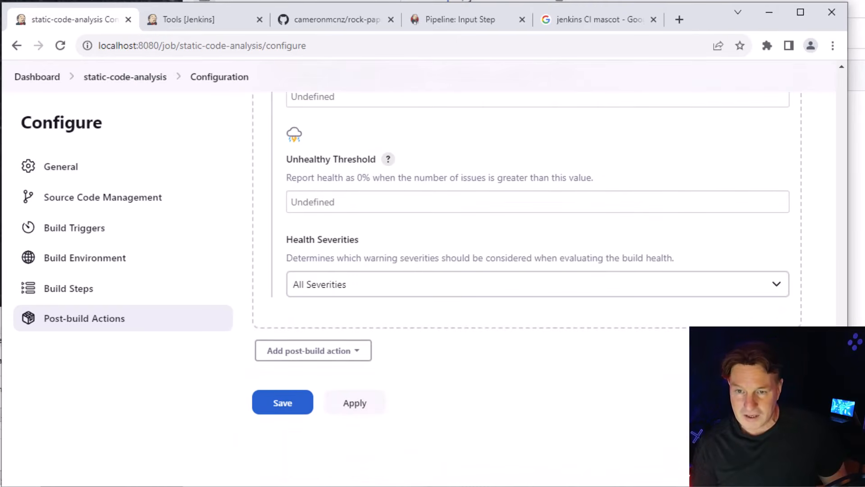
scroll(538, 252, up, 5)
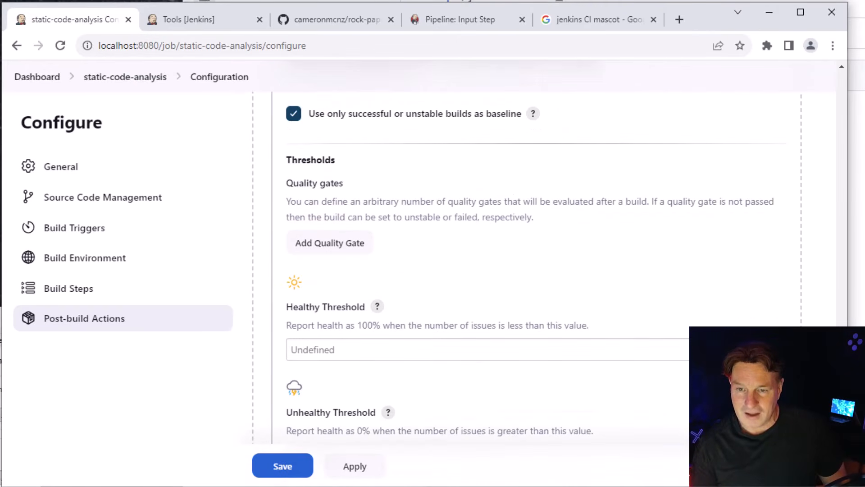
scroll(538, 252, down, 4)
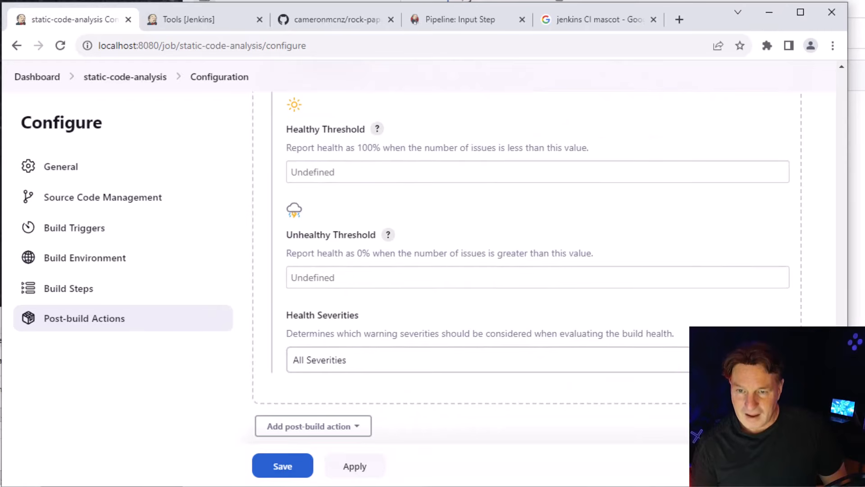
scroll(538, 252, down, 2)
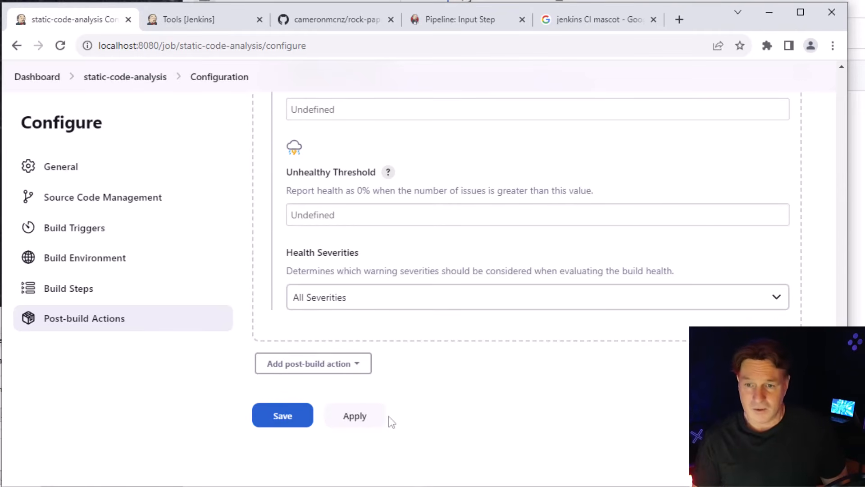
click(354, 416)
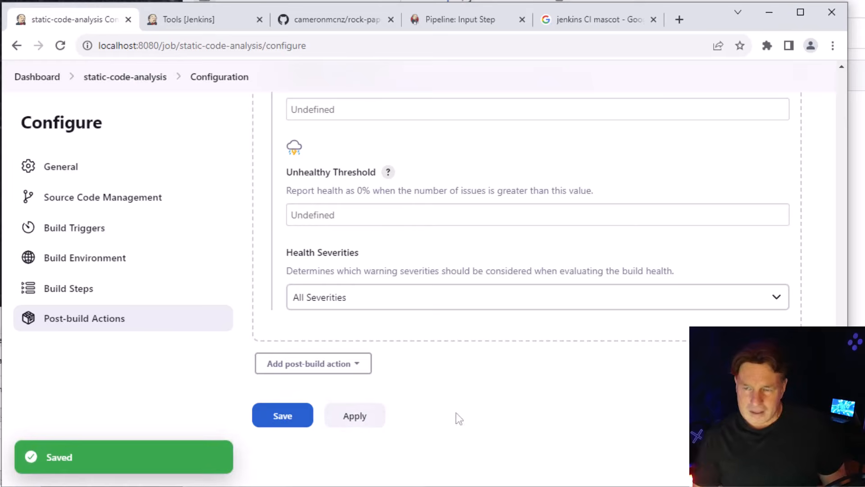
Review the job's Git repository, Maven goals and post-build static analysis settings, and save the configuration
drag(841, 462, 841, 131)
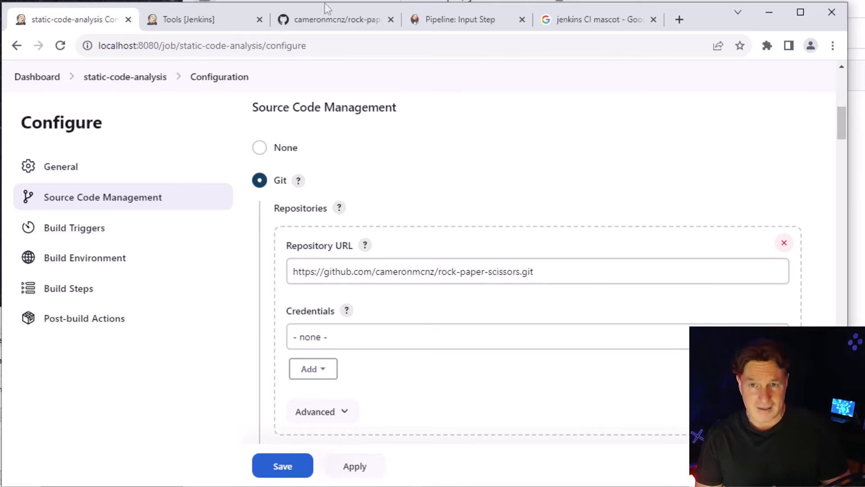
click(334, 19)
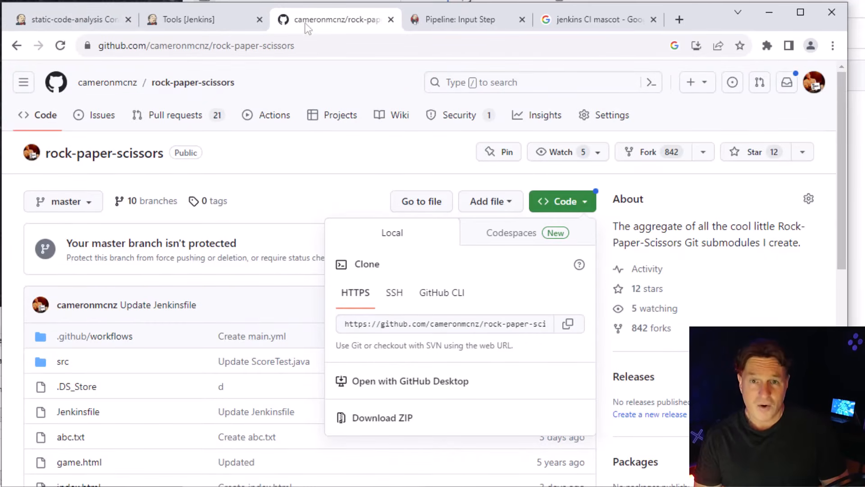
click(68, 19)
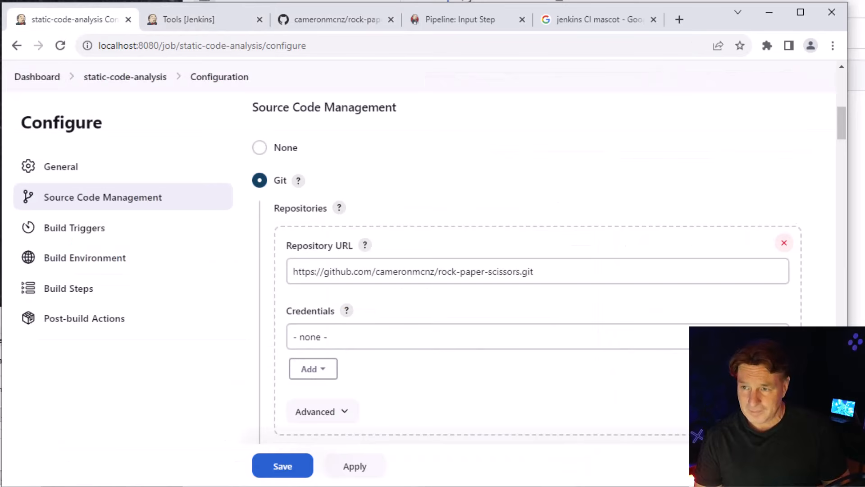
drag(847, 124, 828, 203)
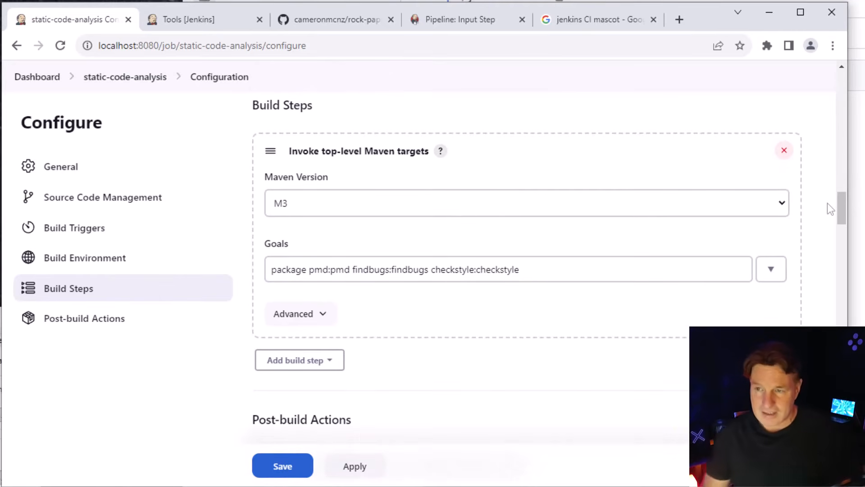
drag(844, 212, 842, 239)
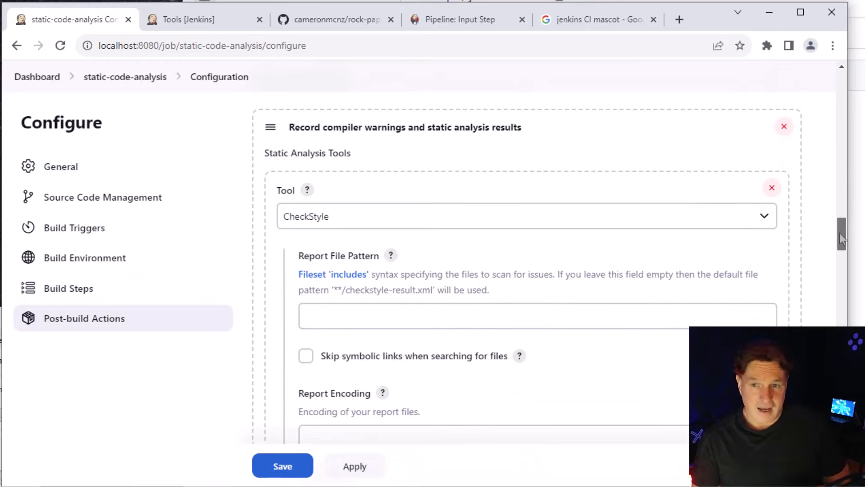
drag(840, 233, 846, 374)
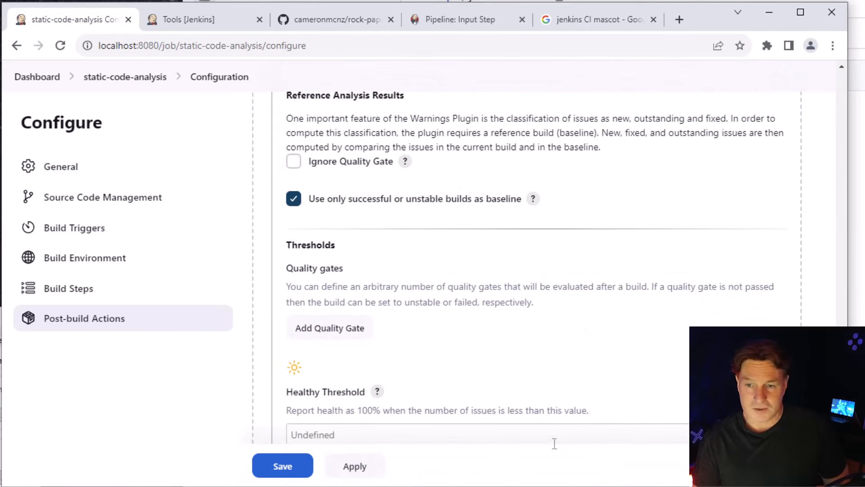
click(353, 468)
click(281, 468)
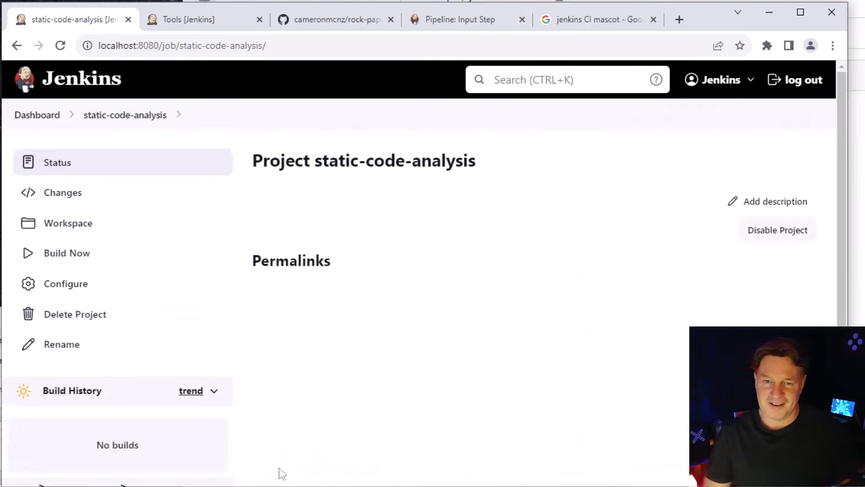
Run a build of the static-code-analysis job and open the results of build #1
click(83, 256)
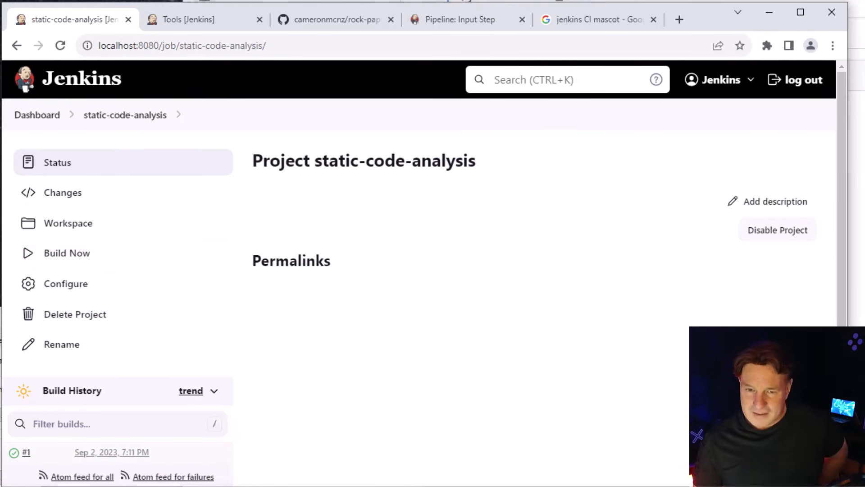
scroll(419, 270, down, 1)
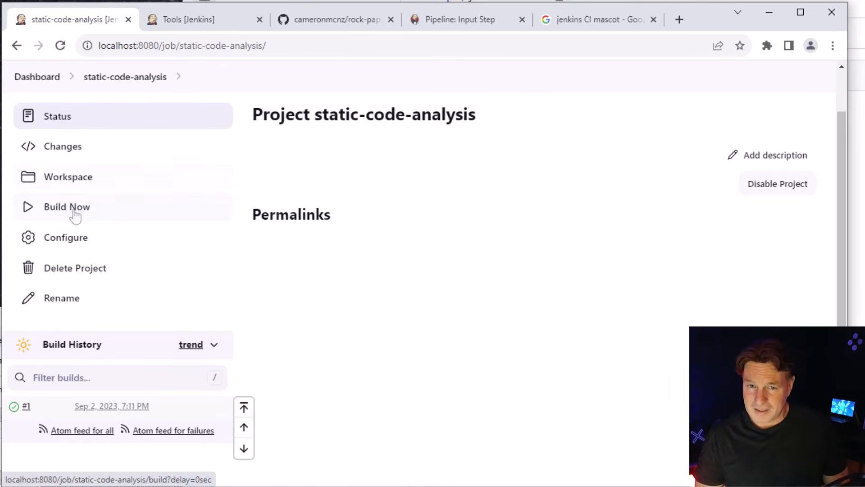
click(26, 407)
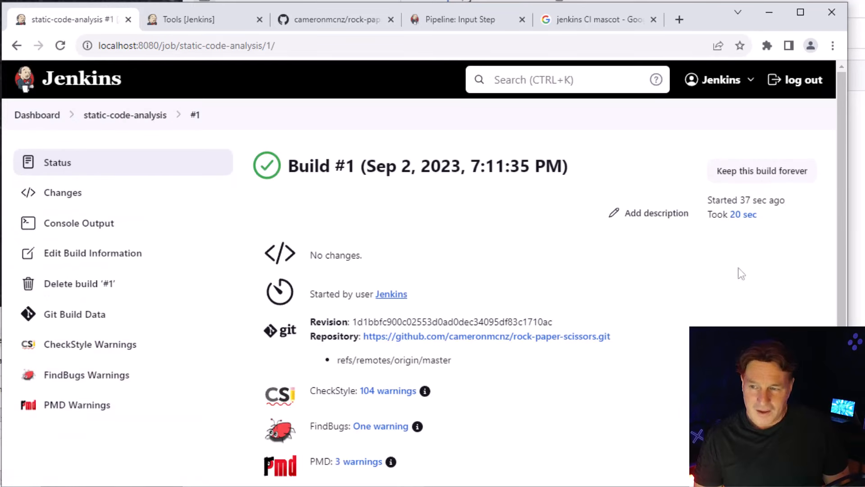
scroll(843, 252, down, 1)
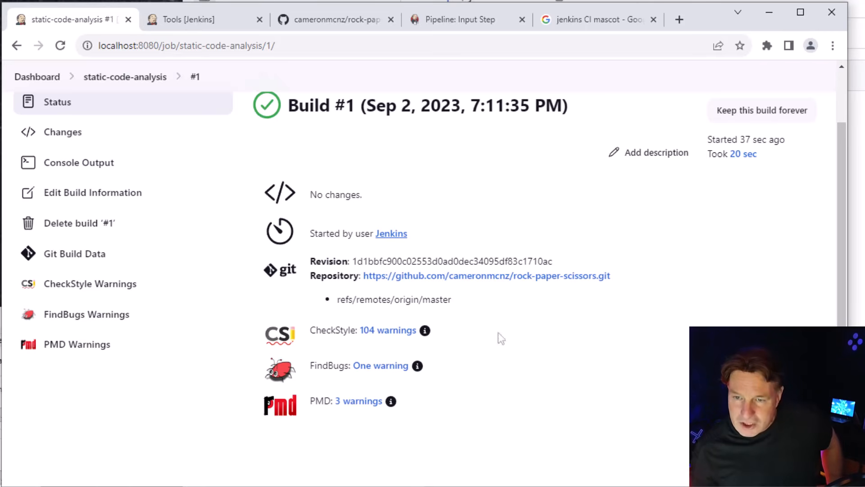
Open the build's CheckStyle warnings and examine the breakdown by warning type
click(390, 333)
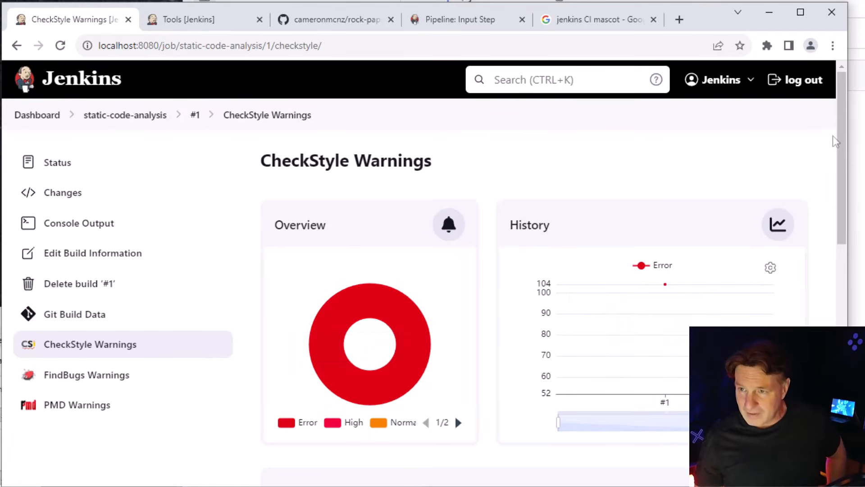
scroll(829, 162, down, 7)
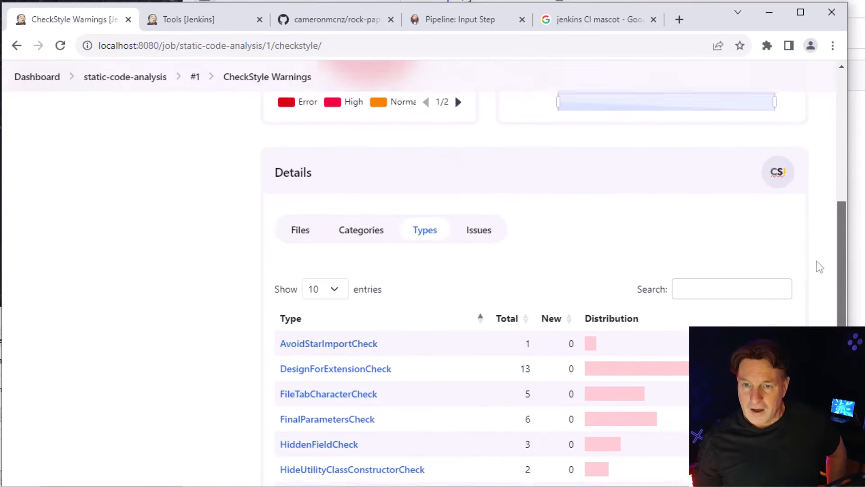
scroll(817, 270, down, 1)
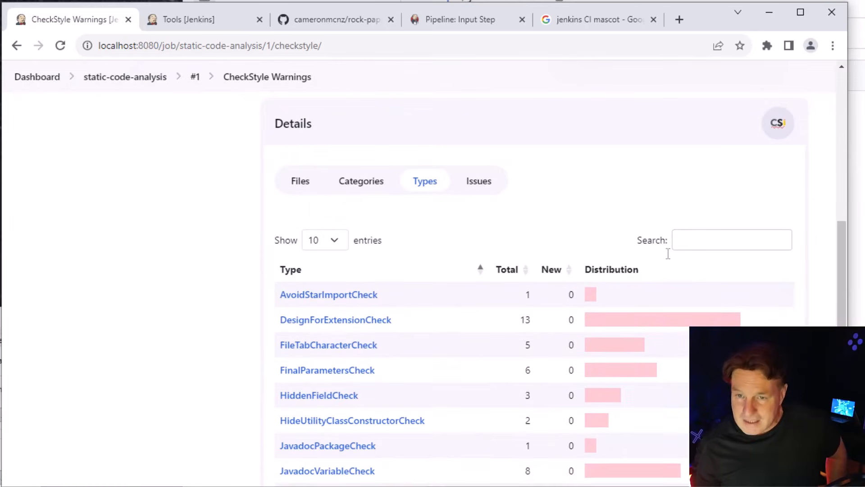
scroll(559, 288, down, 2)
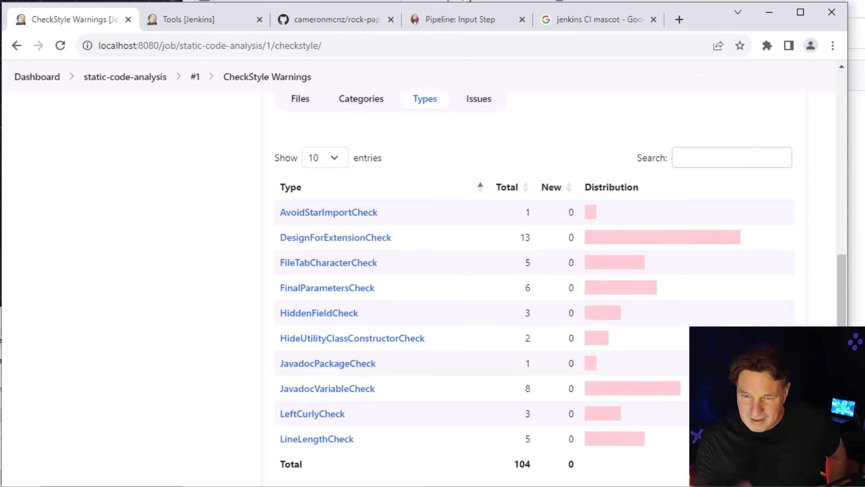
Open the AvoidStarImportCheck issue in Game.java and examine the flagged import on line 4
click(341, 213)
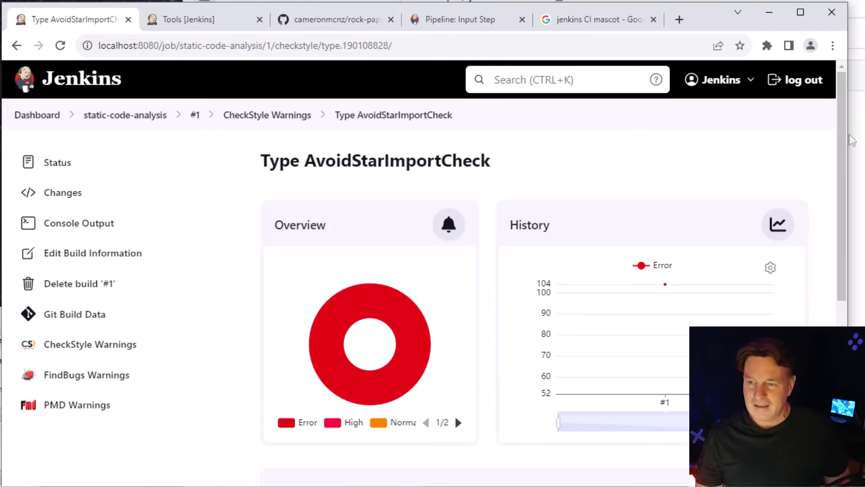
drag(845, 152, 845, 325)
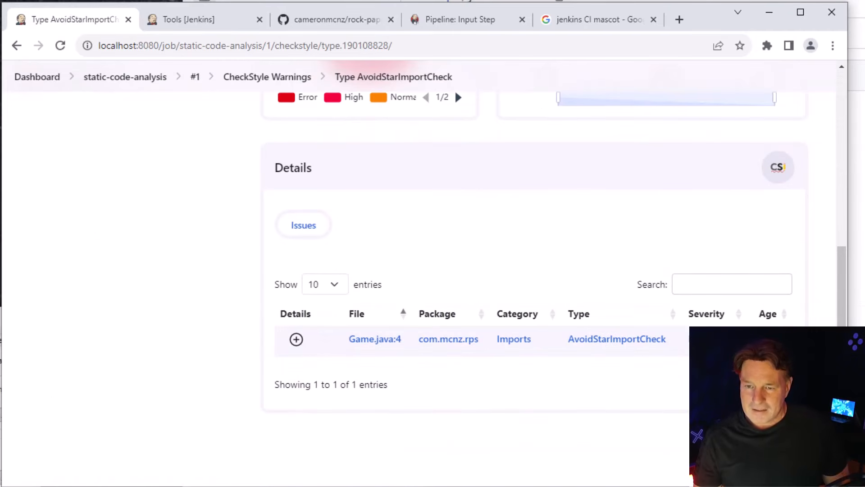
click(383, 342)
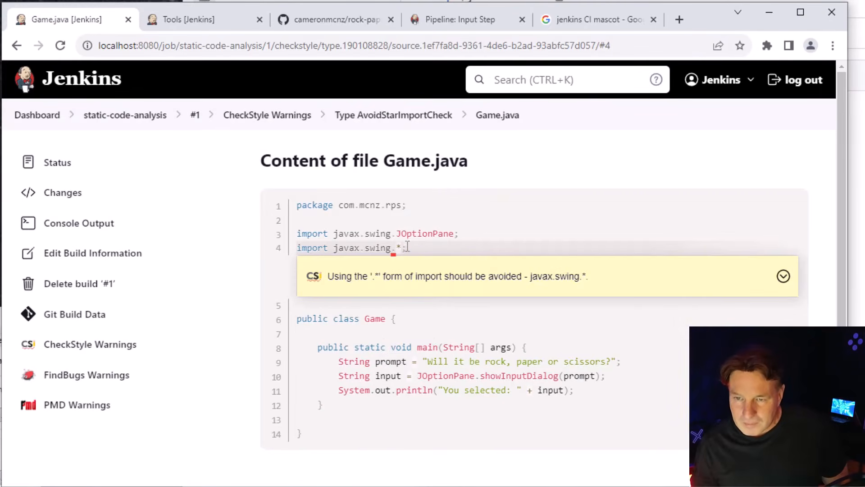
drag(407, 247, 394, 247)
click(444, 245)
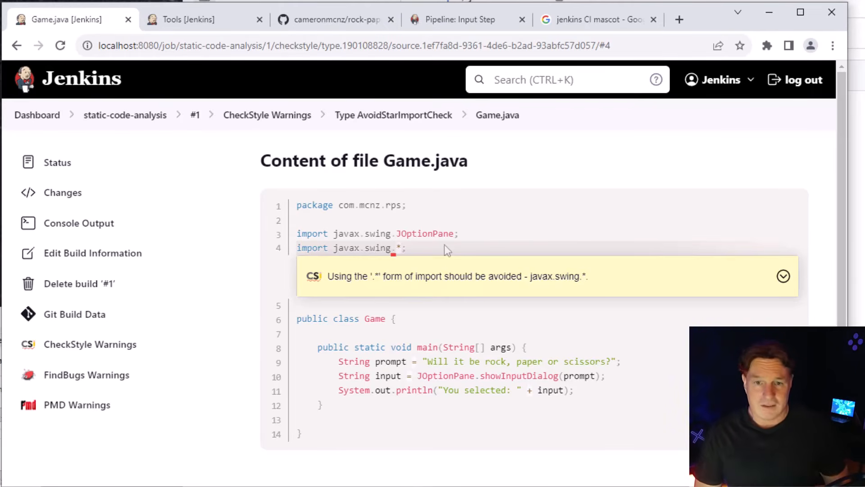
Open the FindBugs warnings and examine the flagged getDate() code at line 23 of GameSummary.java
click(112, 345)
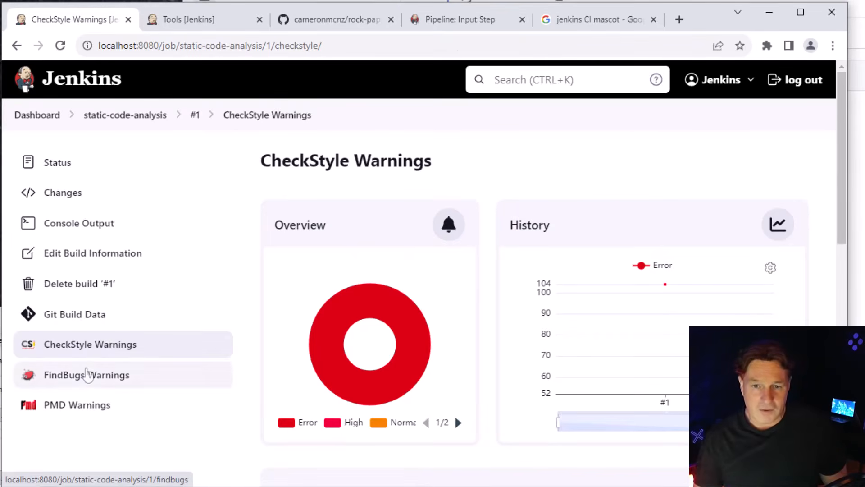
click(86, 374)
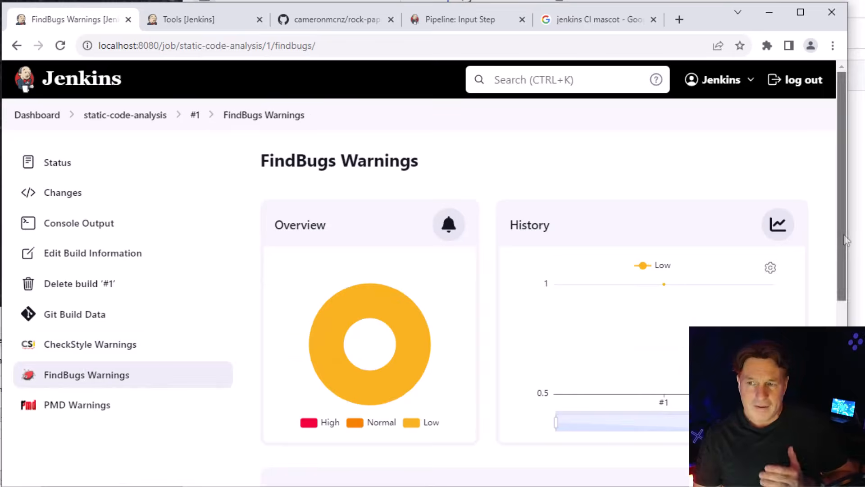
drag(846, 240, 843, 349)
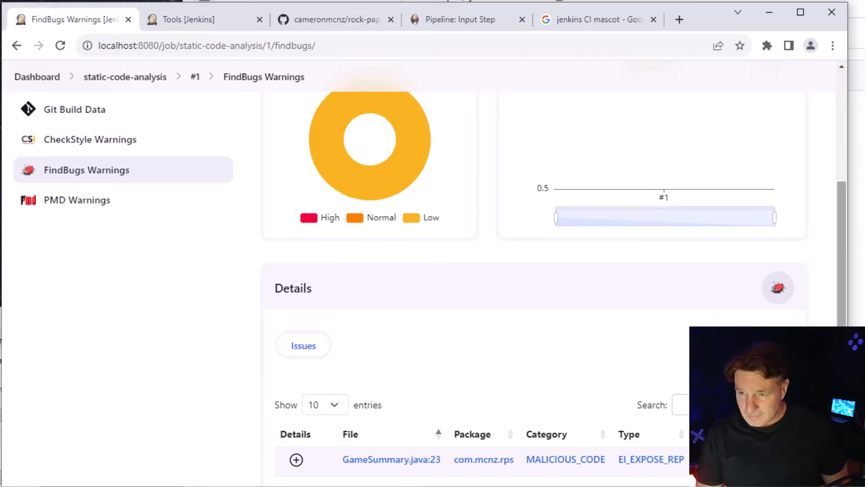
drag(842, 344, 842, 399)
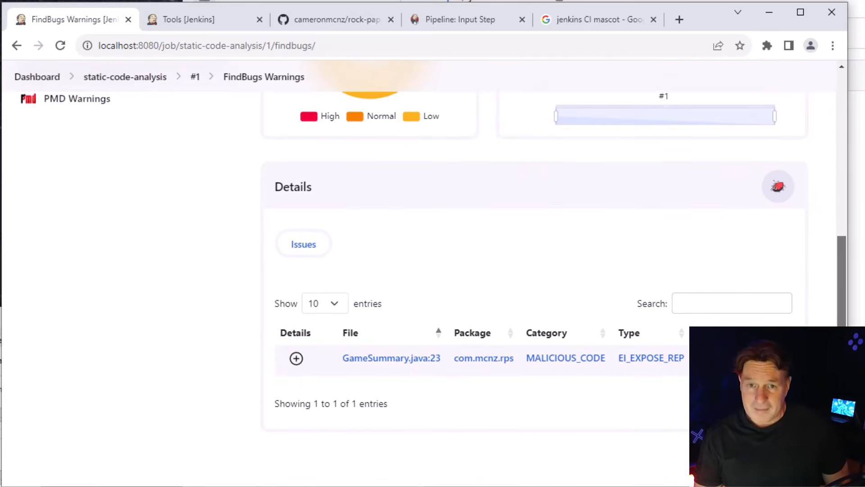
click(389, 361)
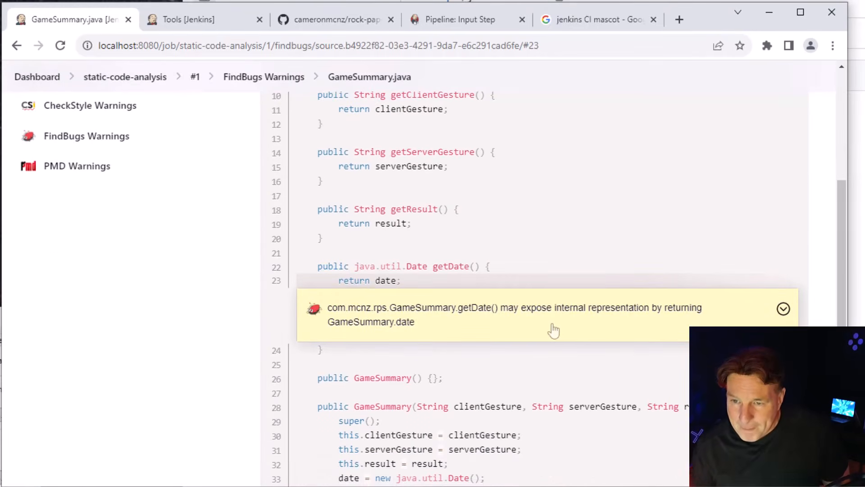
drag(407, 272, 400, 280)
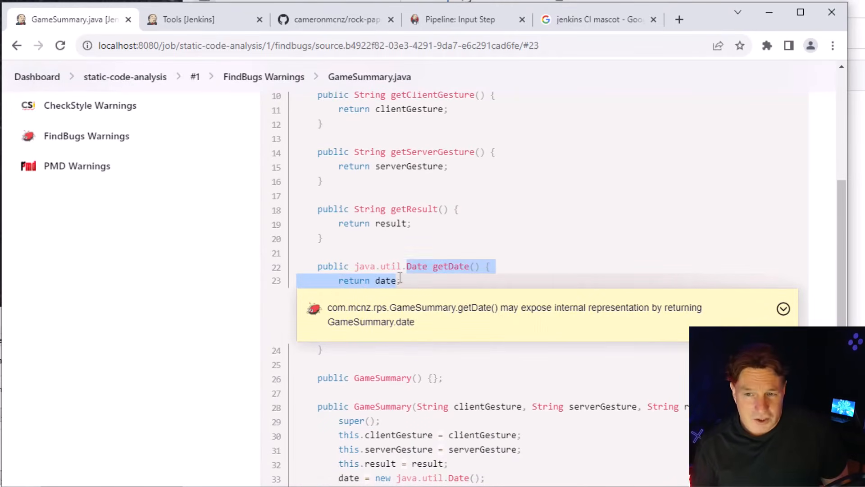
click(402, 280)
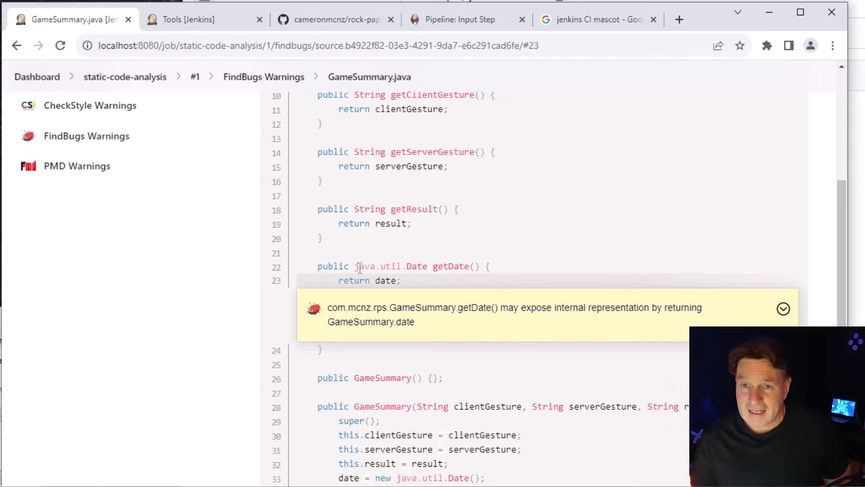
Open the PMD warnings and examine the UnnecessarySemicolon issue flagged on line 6 of DesktopGame.java
click(87, 171)
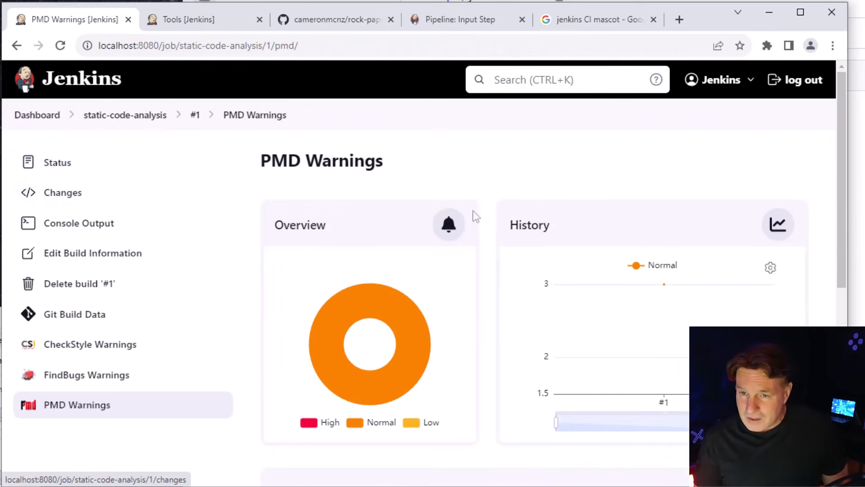
scroll(824, 221, down, 9)
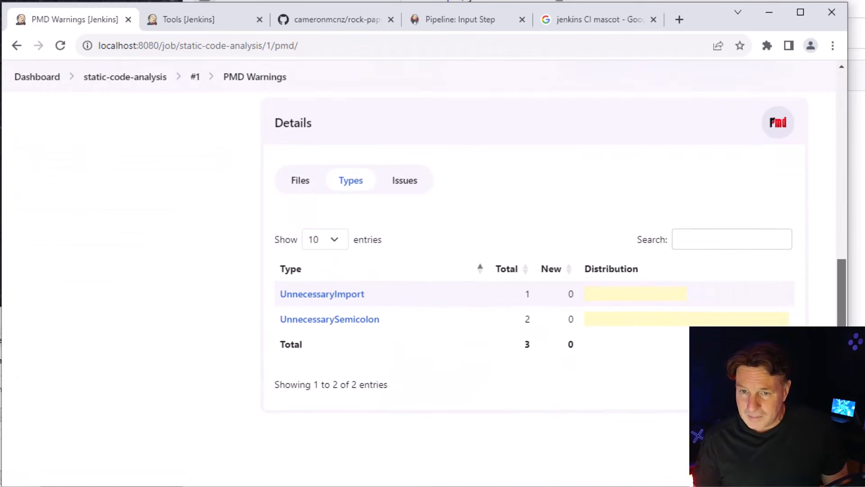
click(359, 328)
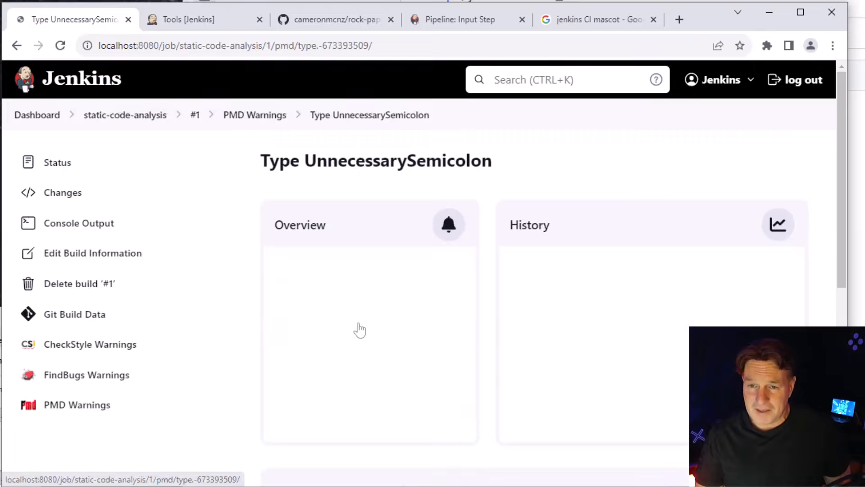
drag(837, 131, 841, 323)
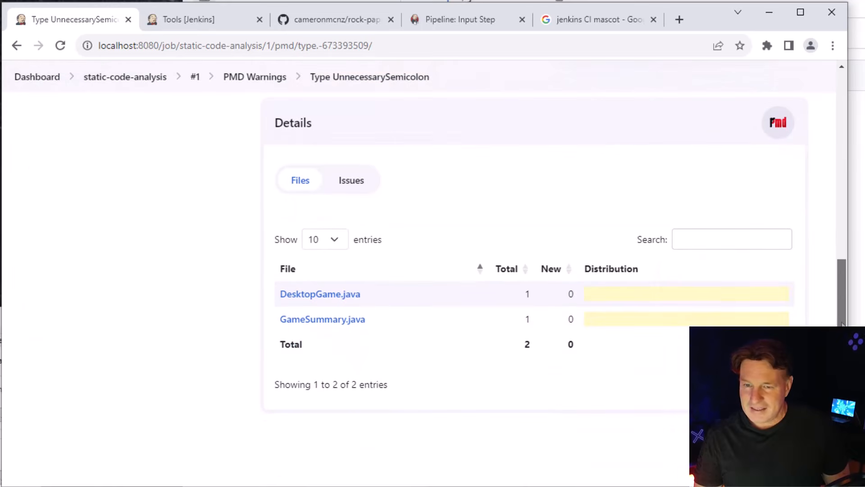
click(316, 298)
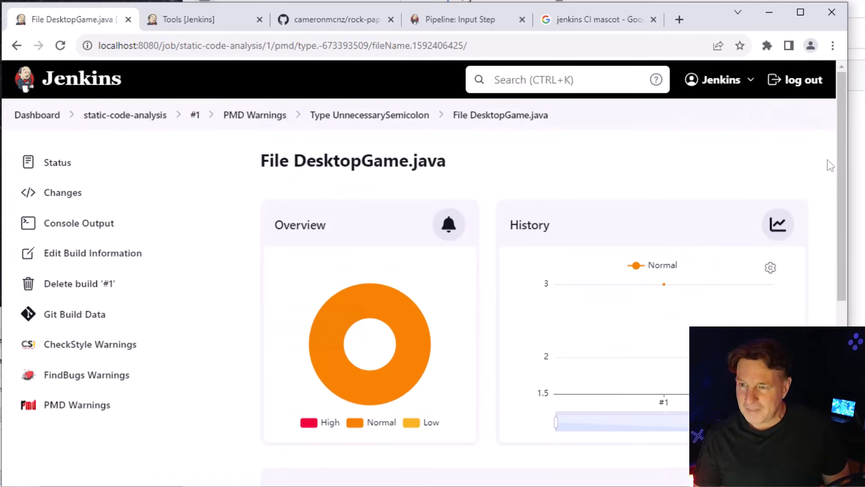
drag(841, 162, 840, 337)
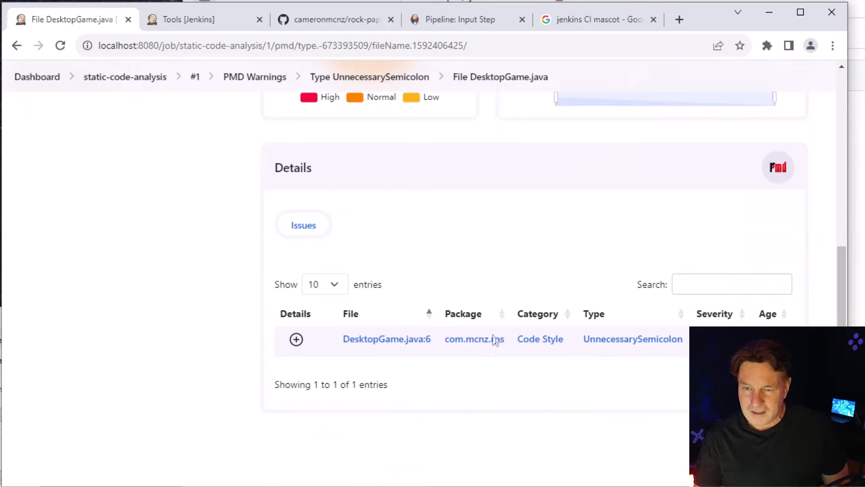
click(386, 347)
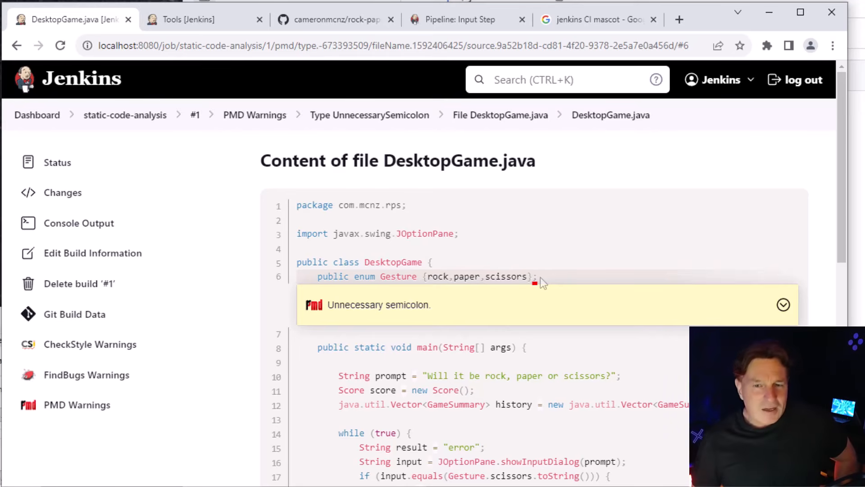
Open the configuration of the build-rock-paper-scissors-pipeline job from the dashboard and examine its Pipeline script from SCM settings
click(41, 118)
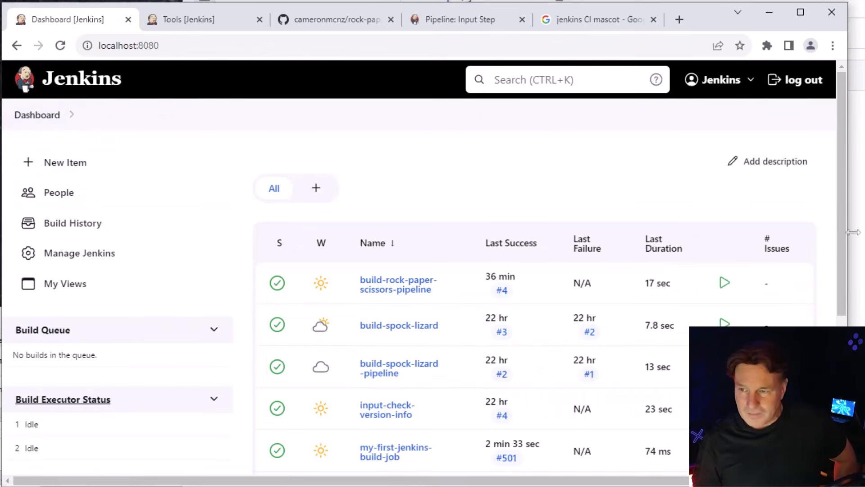
scroll(841, 234, down, 3)
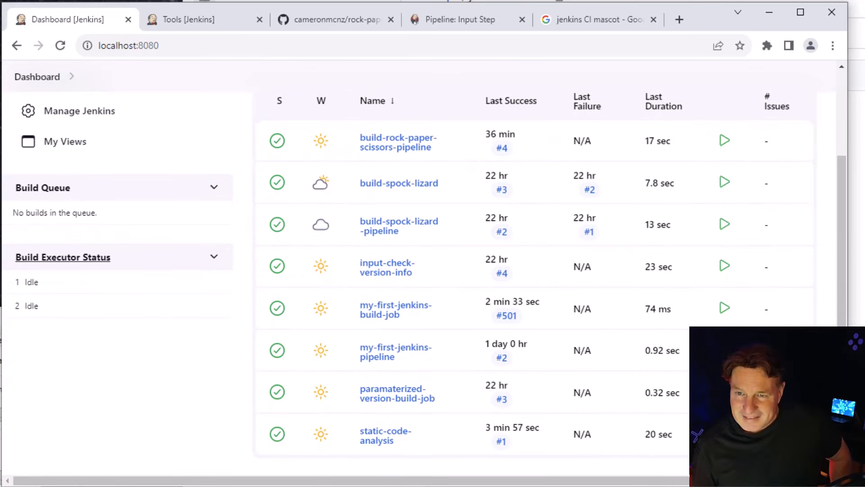
click(398, 153)
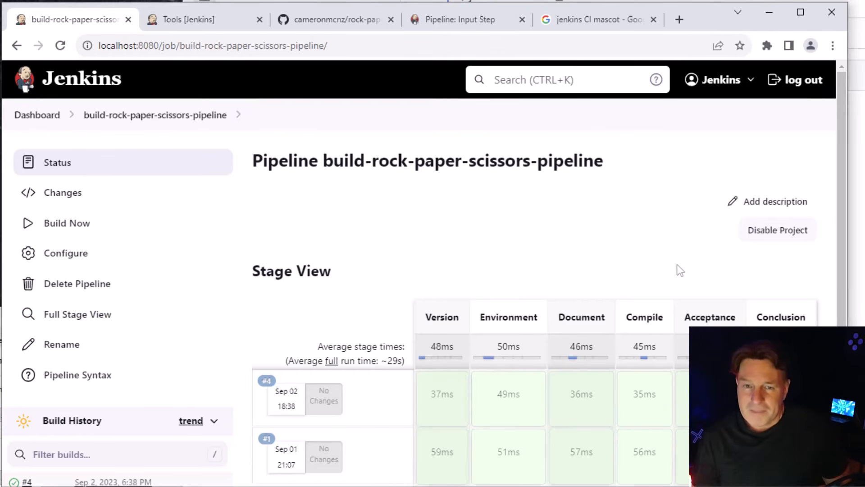
click(90, 252)
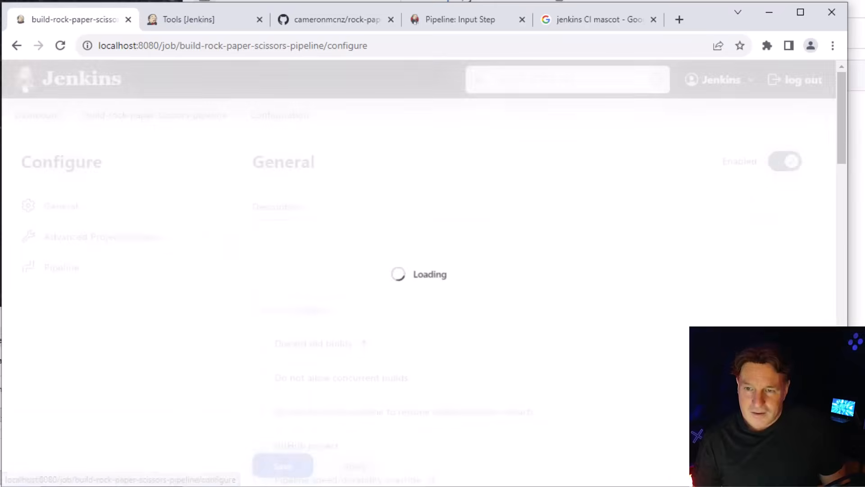
drag(839, 96, 864, 290)
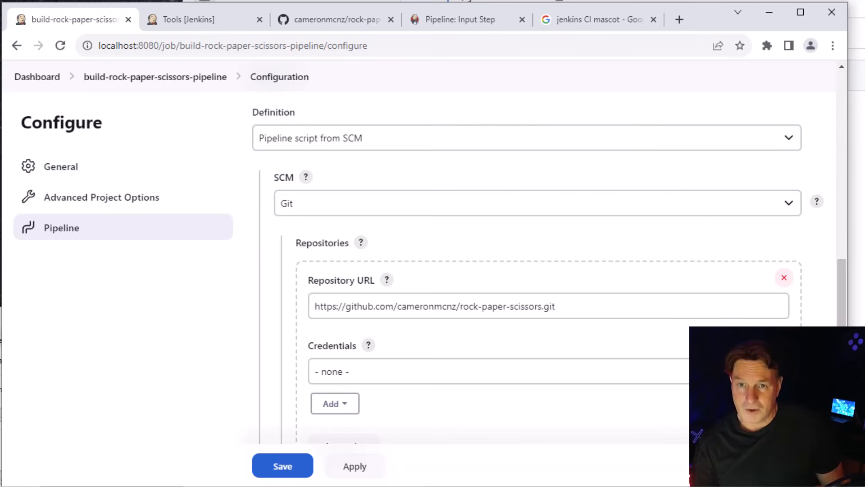
Switch to the rock-paper-scissors repository on GitHub and open its Jenkinsfile for editing
click(351, 23)
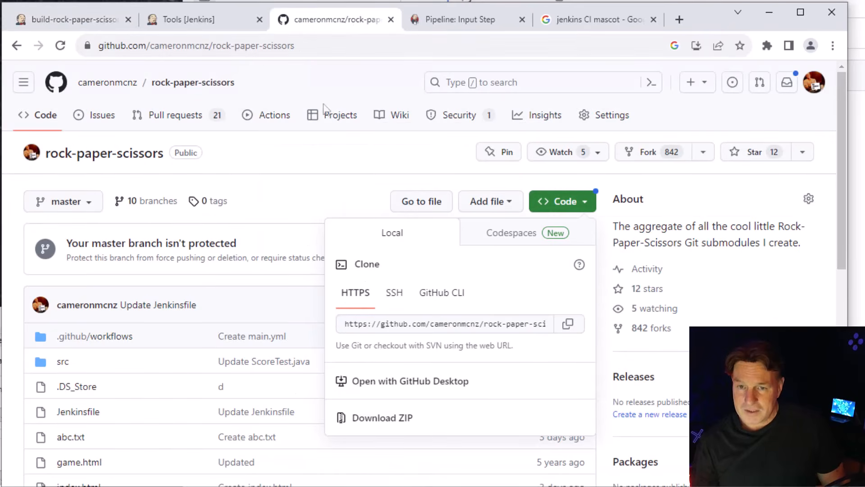
click(288, 174)
click(92, 412)
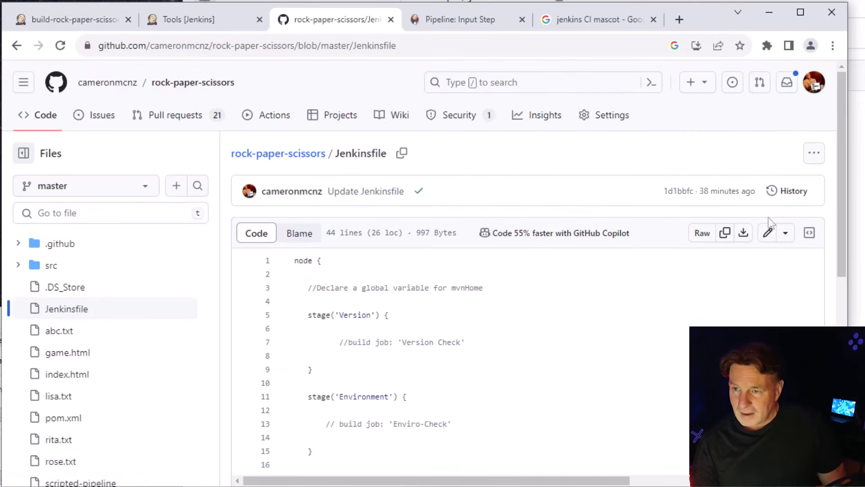
click(767, 233)
Paste a 'Static Code Analysis' stage that builds the job 'code-analysis-build-job' after the Conclusion stage in the Jenkinsfile
scroll(842, 165, down, 2)
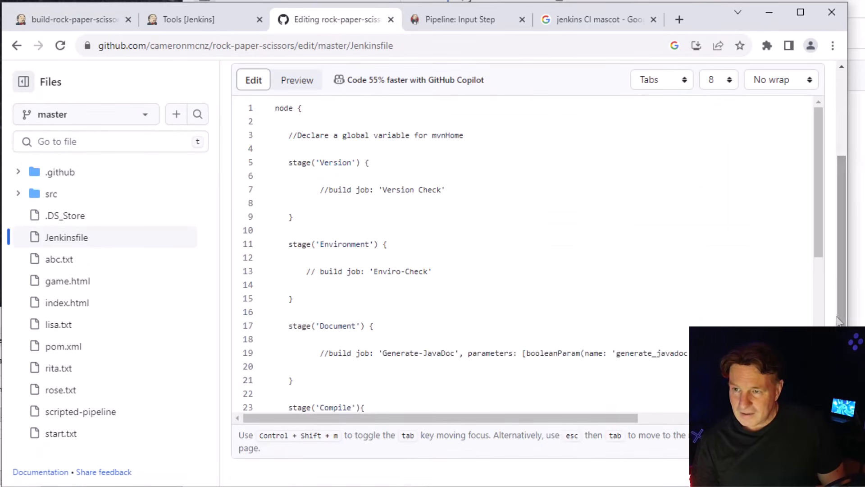
drag(820, 240, 821, 383)
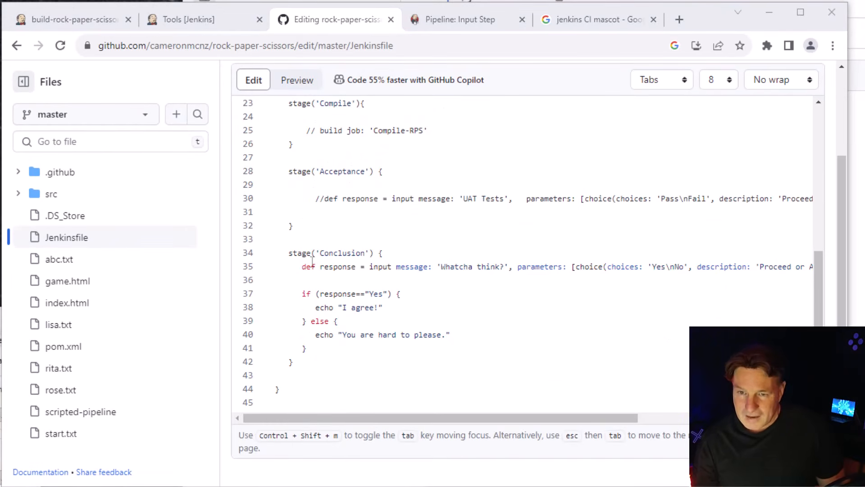
click(307, 225)
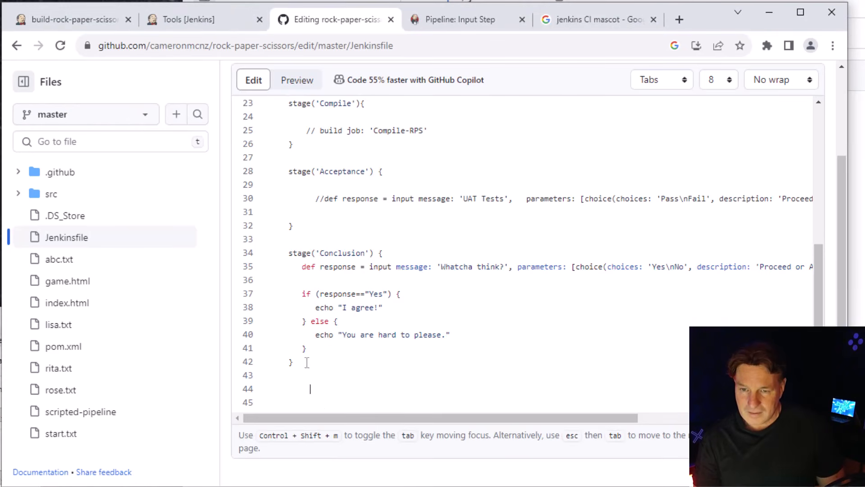
text(stage('Static Code Analysis'){        build job: 'code-analysis-build-job'    })
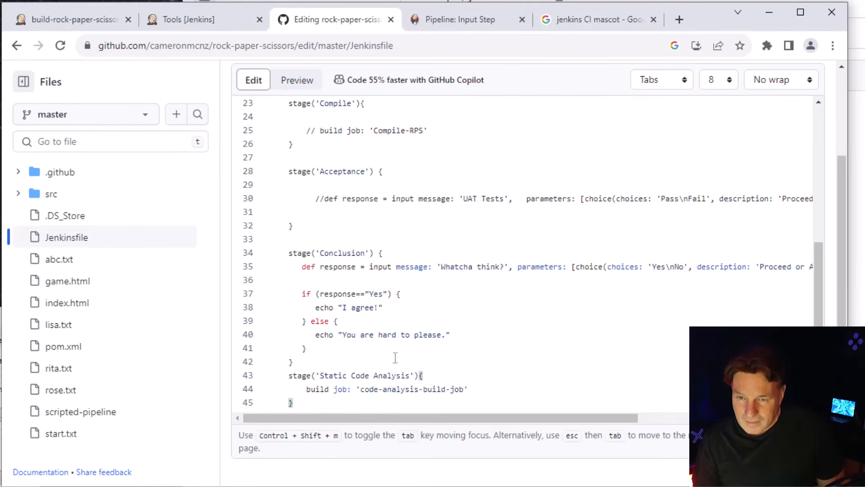
Rename the Conclusion stage to 'Almost Done!' and insert a blank line before the Static Code Analysis stage
double_click(325, 252)
text(Almost Done!)
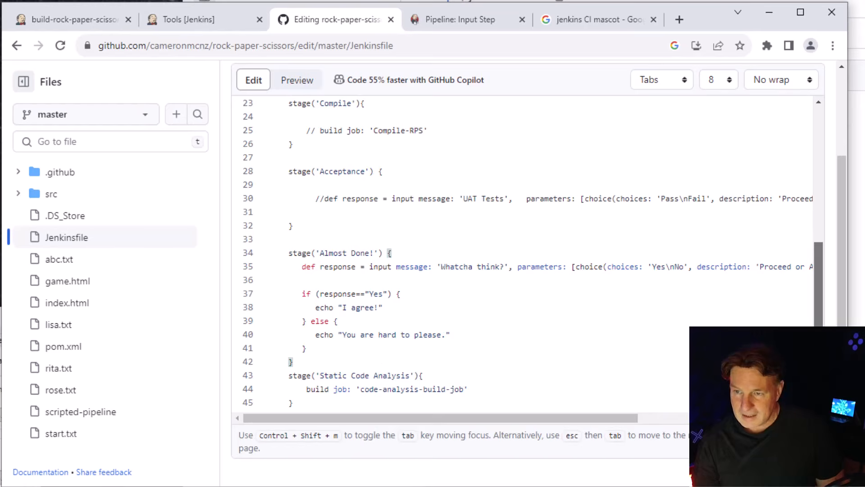
scroll(375, 368, down, 1)
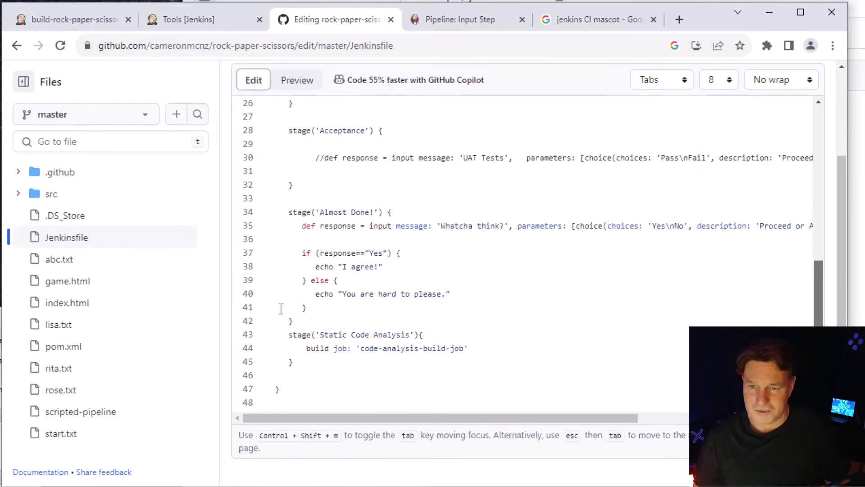
click(343, 322)
key(Return)
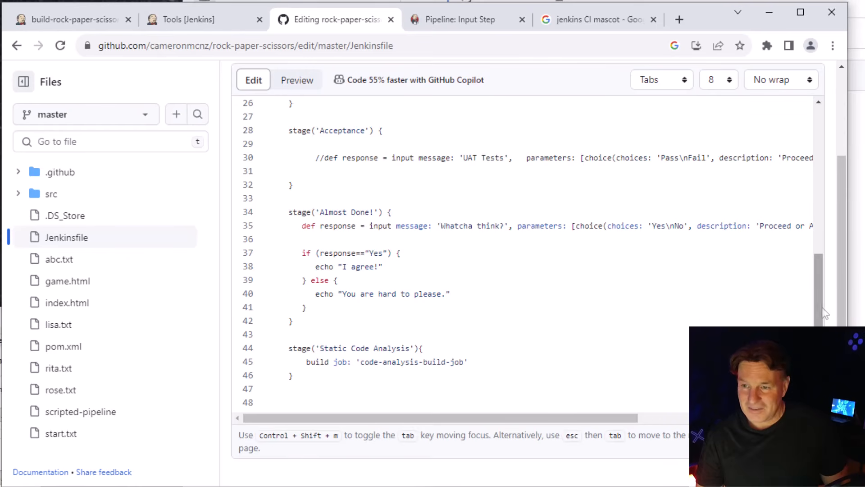
scroll(819, 311, down, 1)
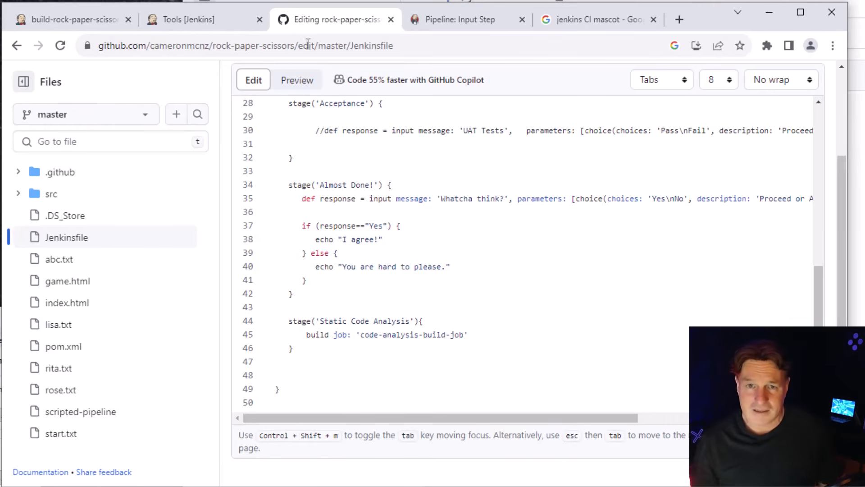
Switch back to Jenkins, open the static-code-analysis job from the dashboard and copy its project name
click(62, 25)
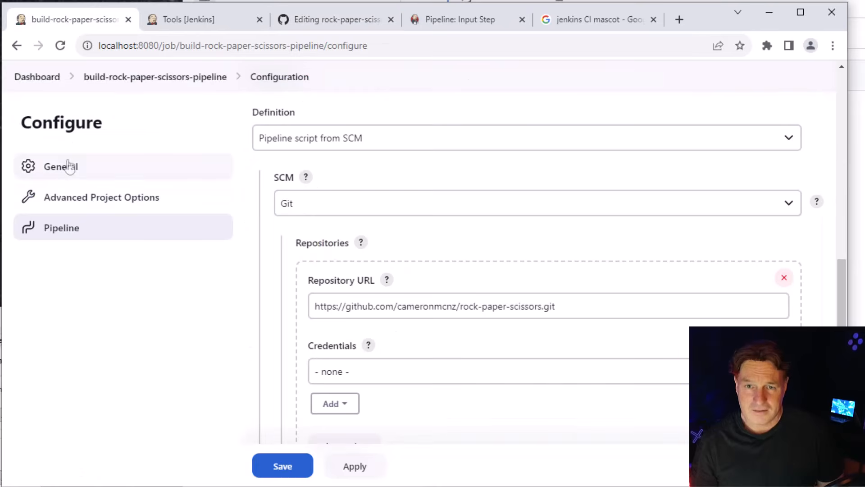
click(38, 77)
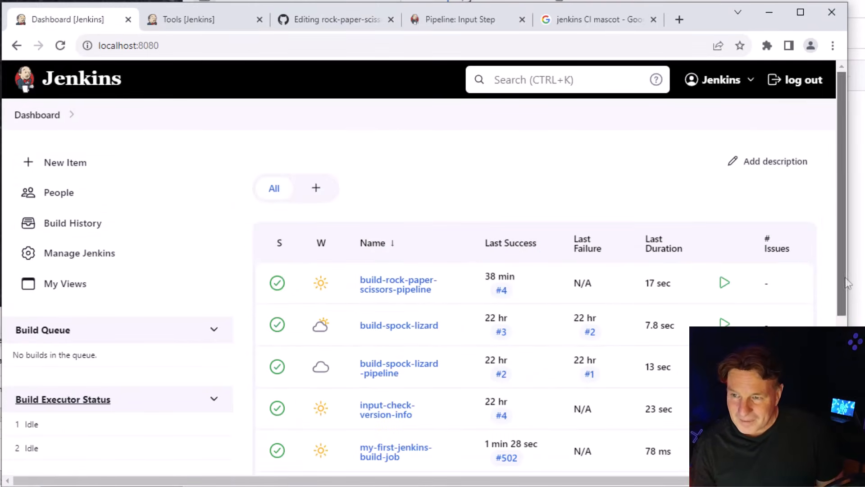
scroll(823, 283, down, 5)
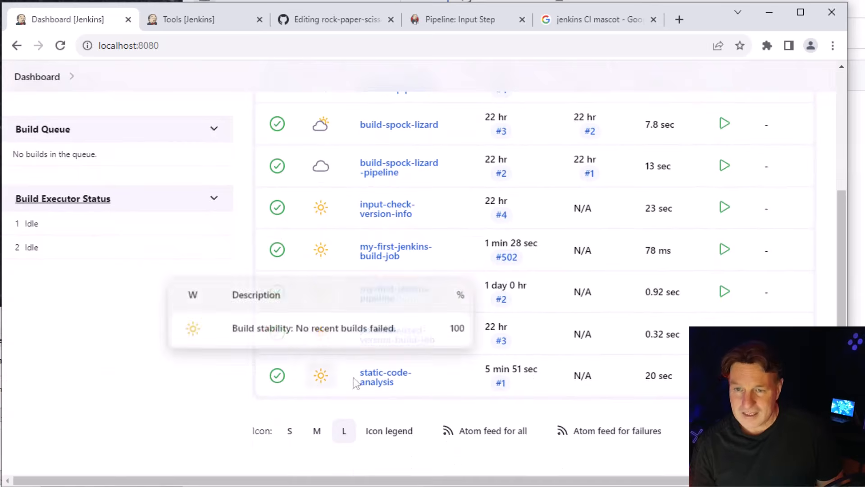
click(385, 378)
drag(479, 159, 321, 155)
Return to the Jenkinsfile on GitHub and set the Static Code Analysis stage's build job to 'static-code-analysis'
click(193, 19)
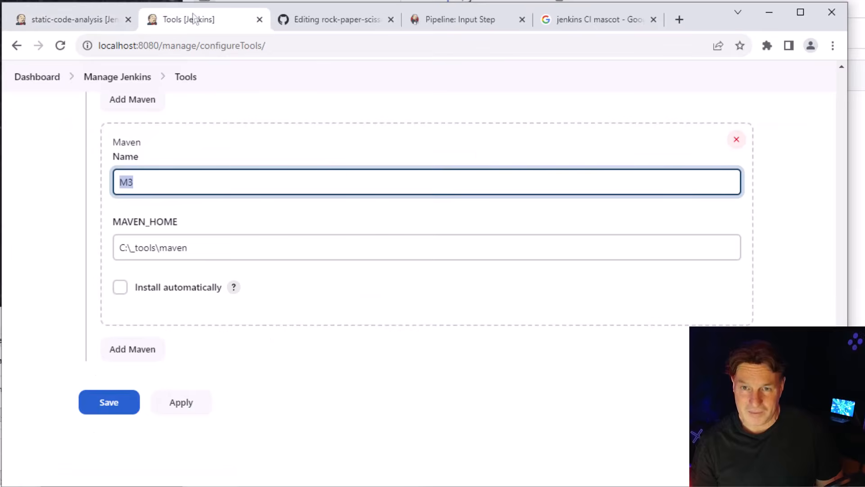
click(329, 26)
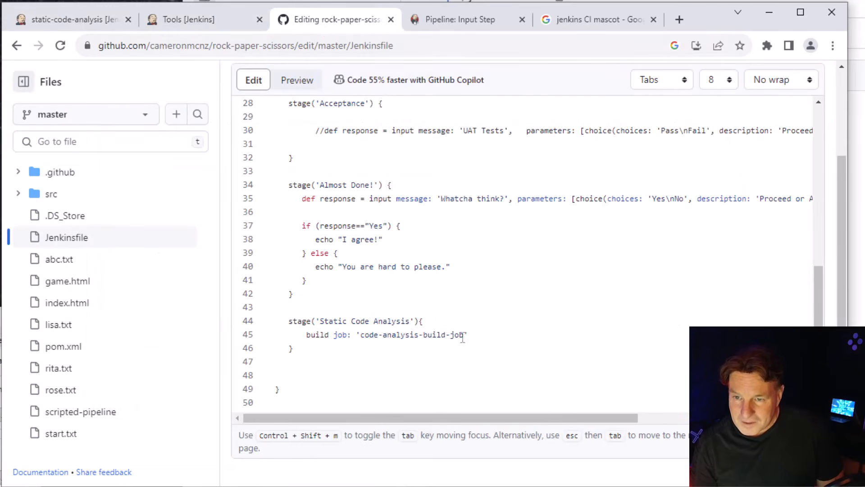
drag(465, 337, 363, 341)
text(static-code-analysis)
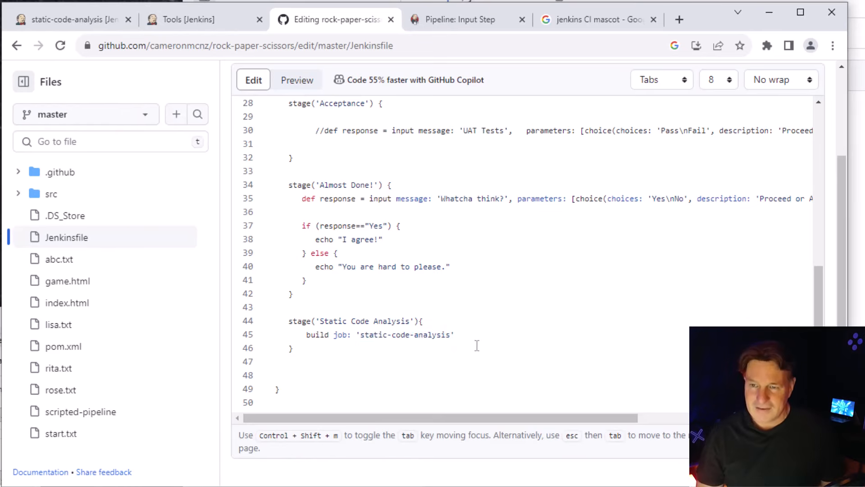
Commit the Jenkinsfile changes directly to the master branch with the message 'Update Jenkinsfile'
scroll(843, 303, up, 3)
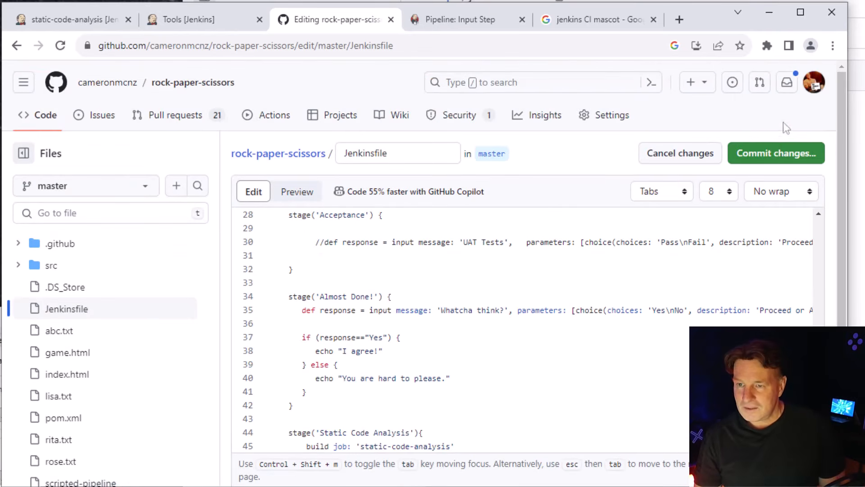
click(781, 158)
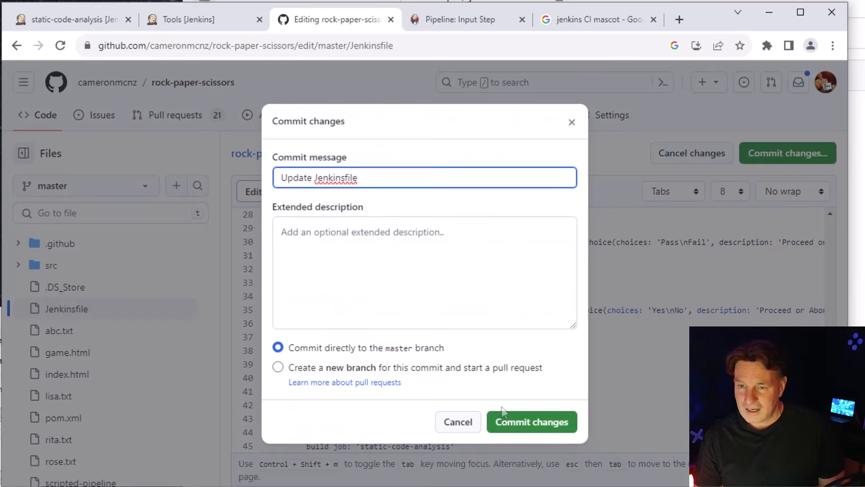
click(507, 419)
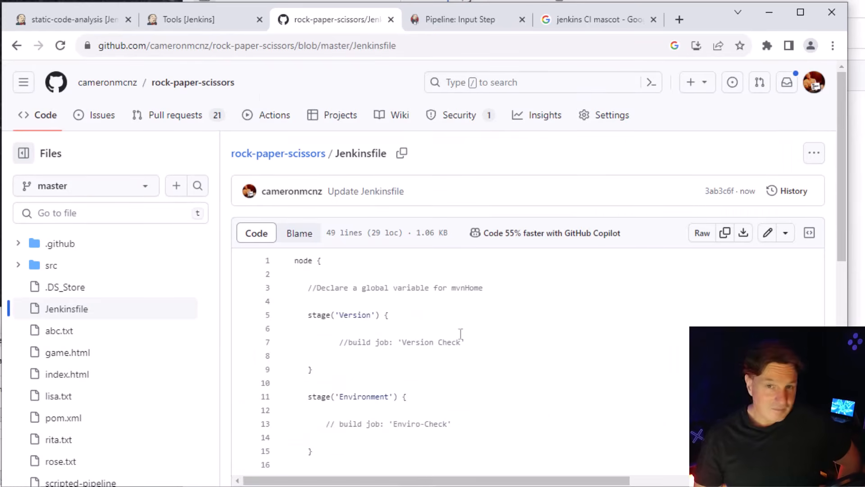
Return to the Jenkins dashboard and examine the last success and issue count of the static-code-analysis job
click(185, 18)
click(96, 21)
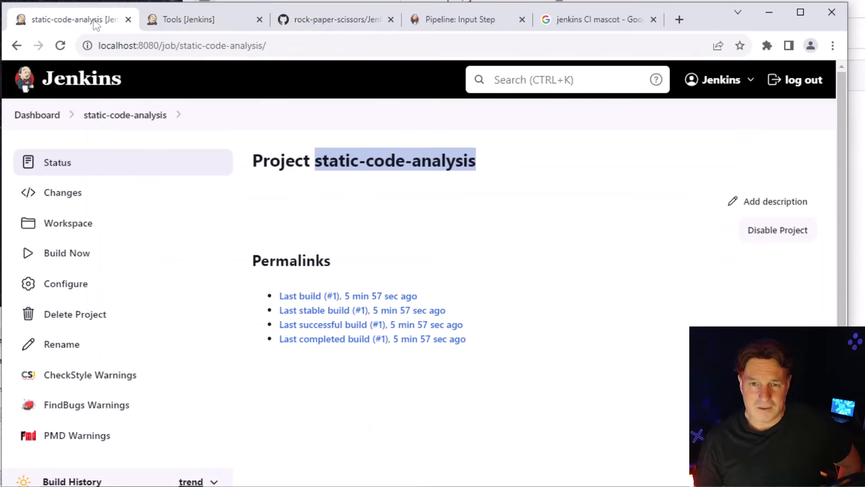
click(36, 115)
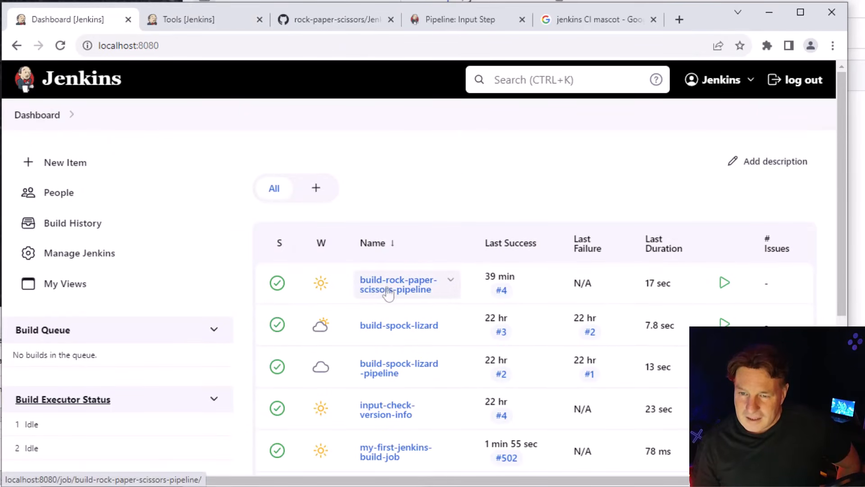
drag(839, 289, 839, 436)
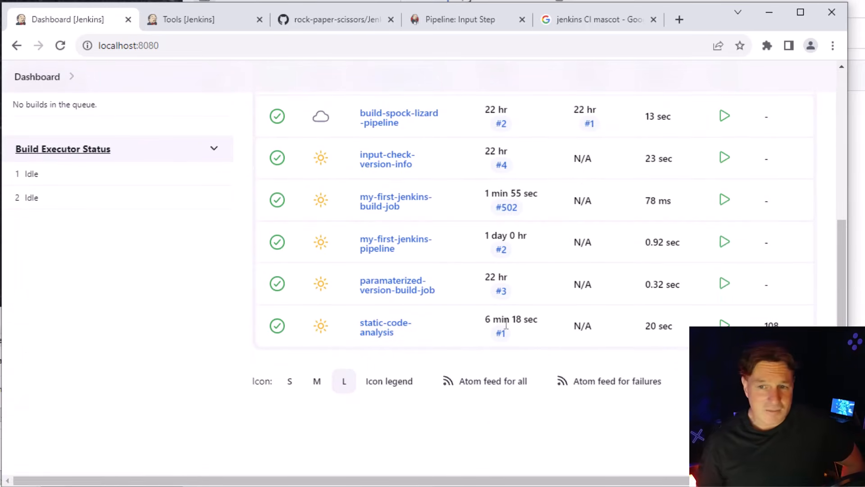
drag(545, 333, 483, 321)
mouse_move(836, 311)
mouse_down()
mouse_move(838, 231)
mouse_move(838, 301)
mouse_up()
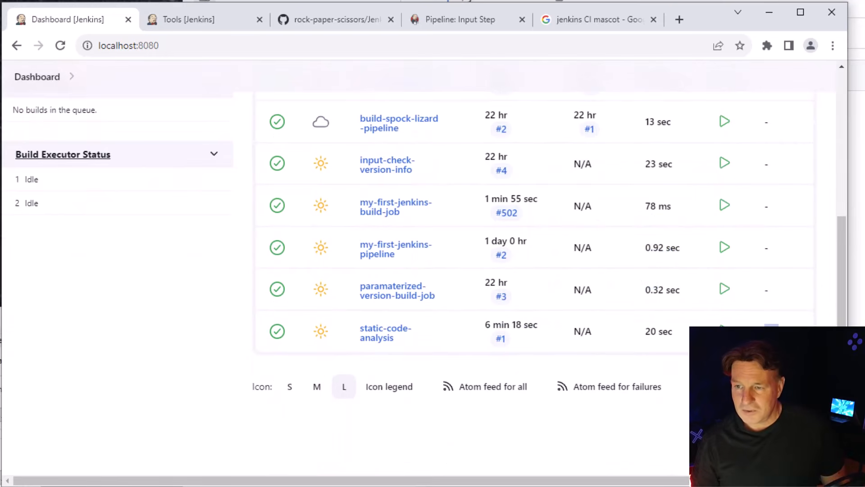
Open the build-rock-paper-scissors-pipeline job from the dashboard and start a new build
scroll(490, 258, up, 5)
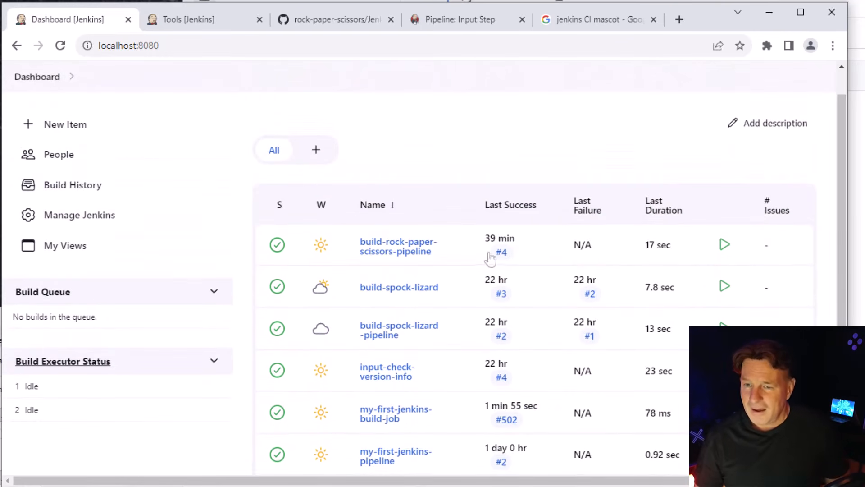
click(399, 252)
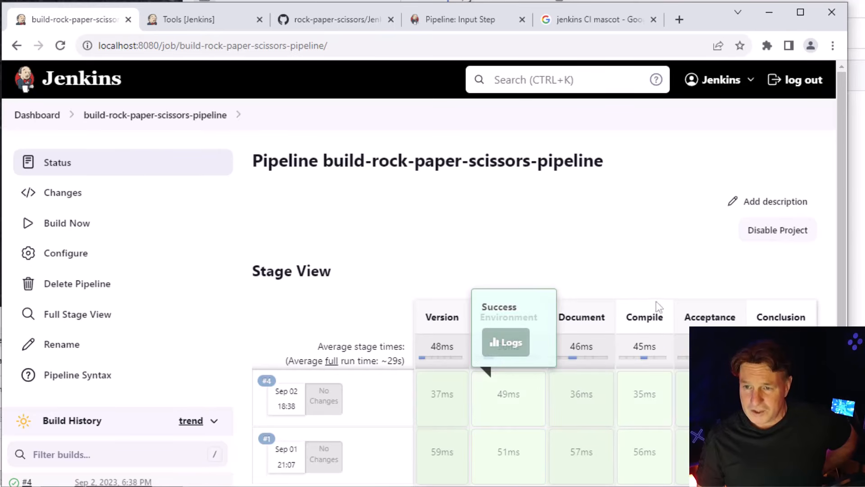
click(67, 229)
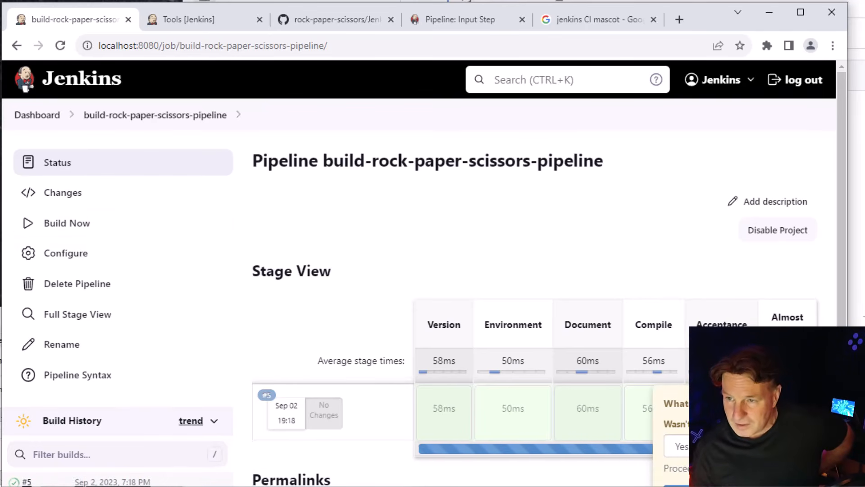
Answer the Almost Done! stage's input prompt with Yes, let the pipeline proceed and bring the Static Code Analysis stage into view
scroll(746, 297, down, 3)
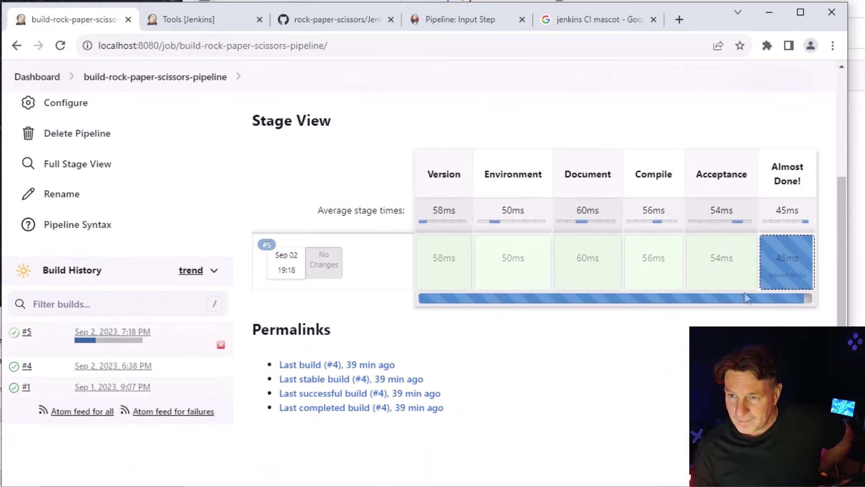
click(802, 265)
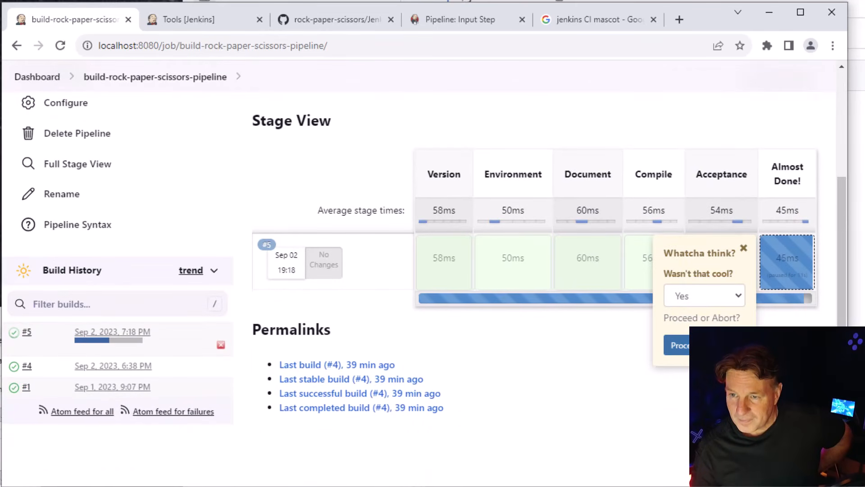
click(692, 350)
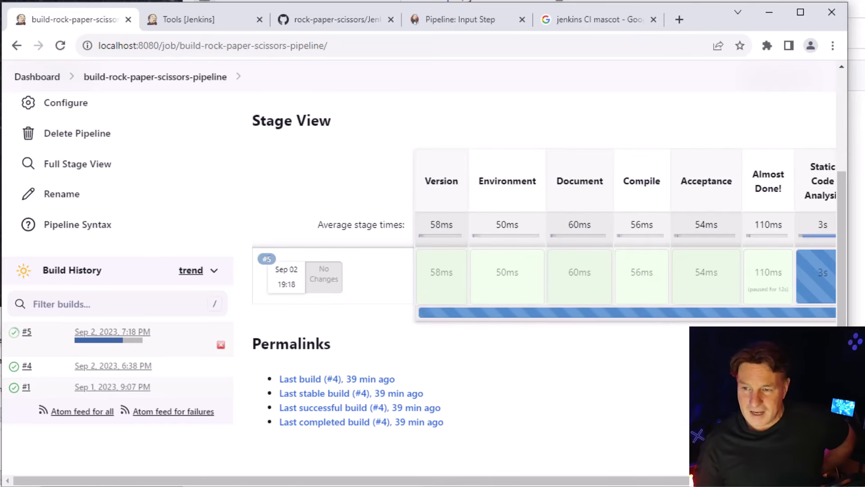
scroll(806, 208, right, 1)
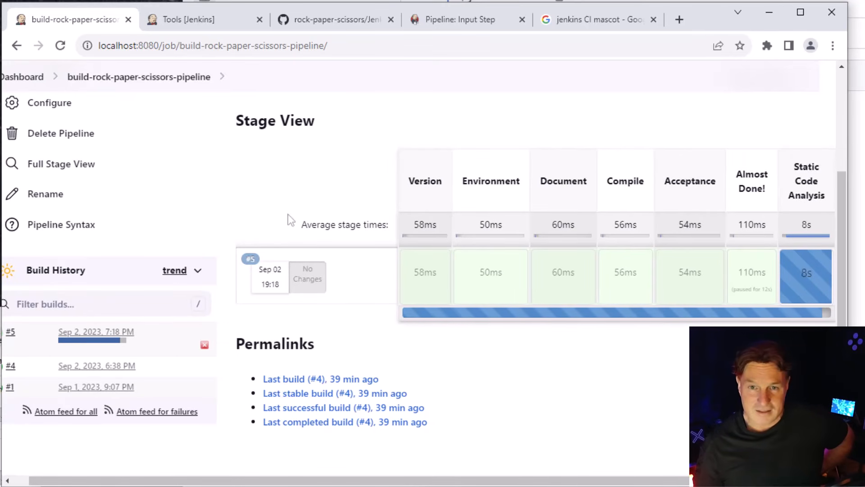
Check the running builds on the Jenkins dashboard and look at the static-code-analysis job's page before returning to the job list
click(40, 77)
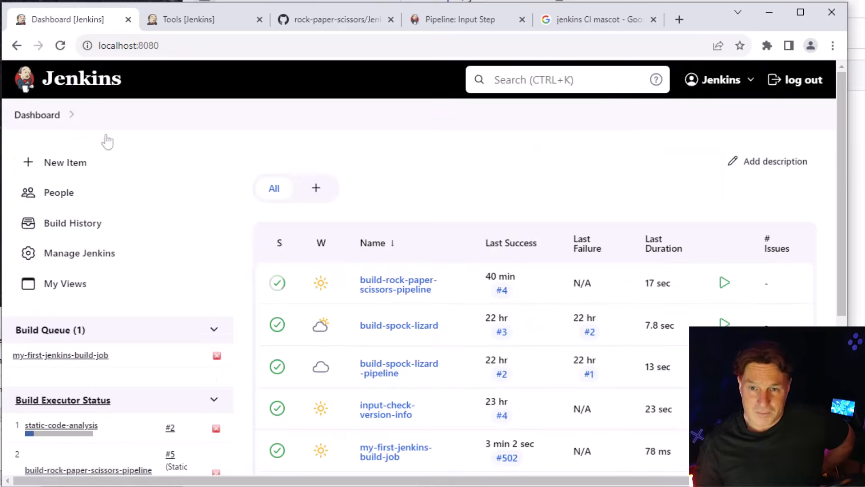
drag(843, 276, 843, 424)
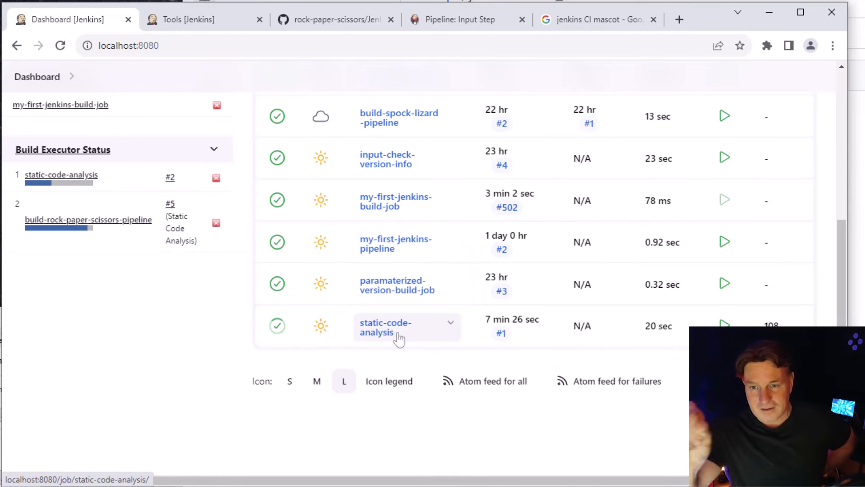
click(404, 333)
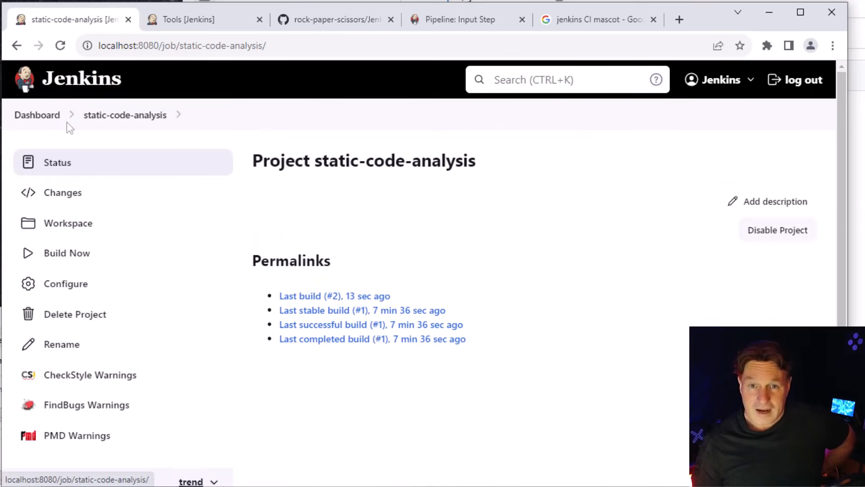
click(17, 46)
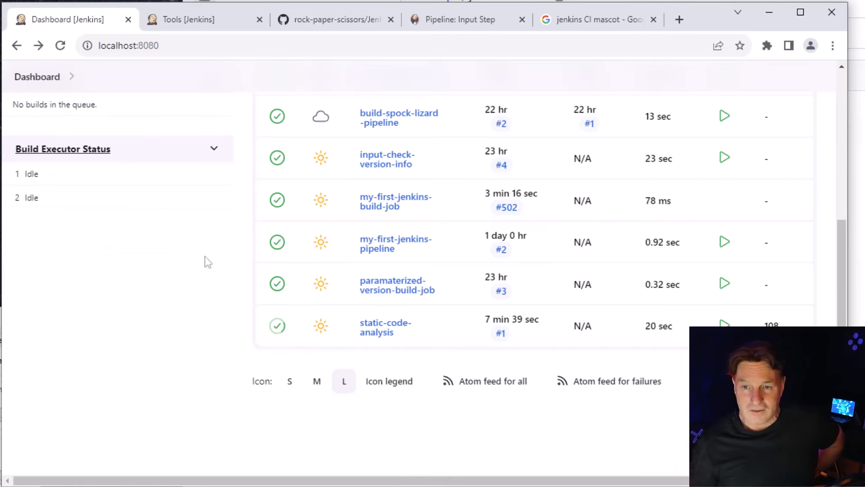
Reopen the static-code-analysis job to view its analysis trend charts and check the jobs' last success times on the dashboard
drag(372, 306, 378, 318)
click(377, 321)
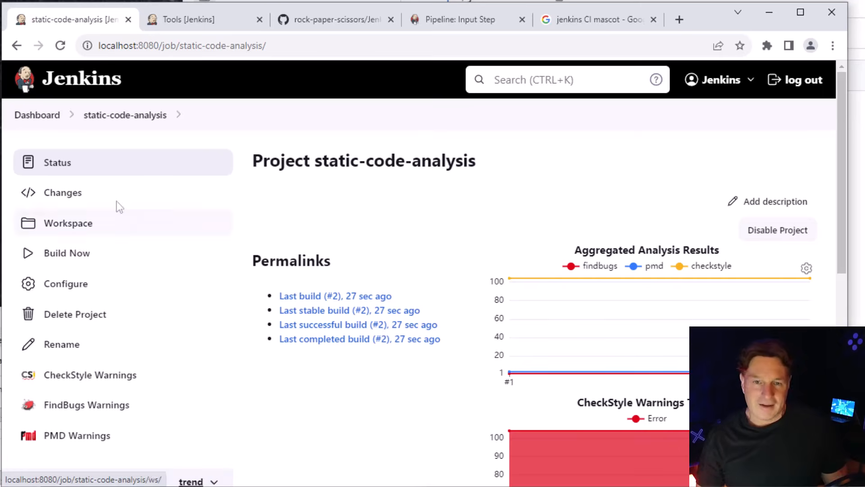
click(23, 117)
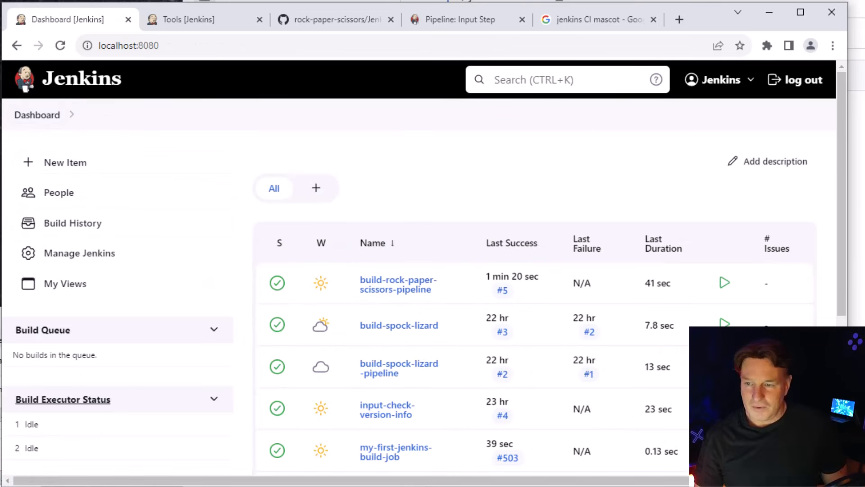
drag(843, 284, 843, 365)
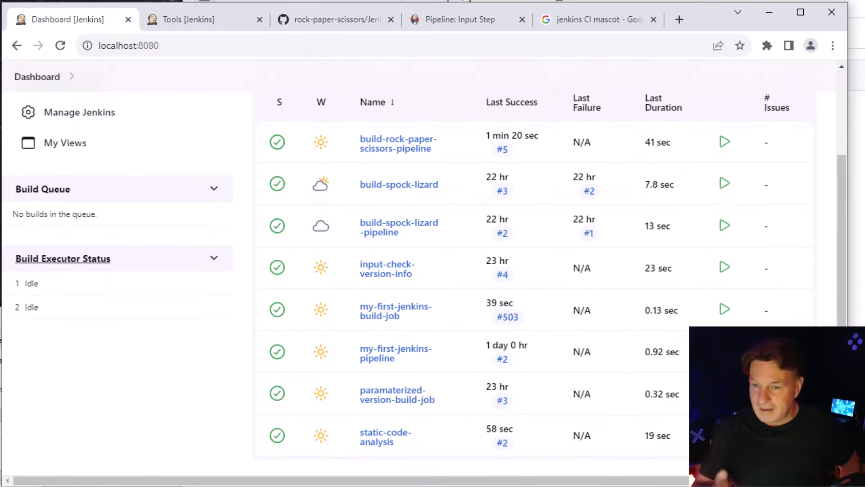